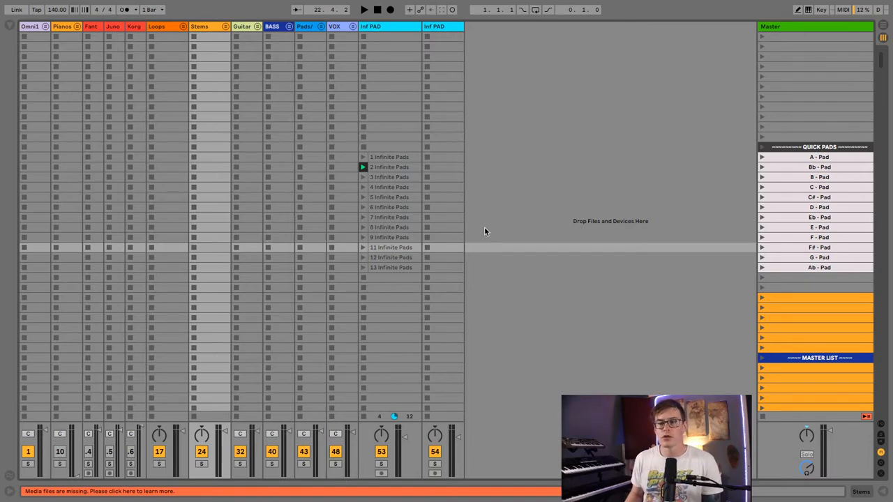
Look through the scene list in the Master track, from the song list and quick pads down through the master list
{"action": "scroll", "coordinate": [814, 99], "scroll_direction": "up", "scroll_amount": 2}
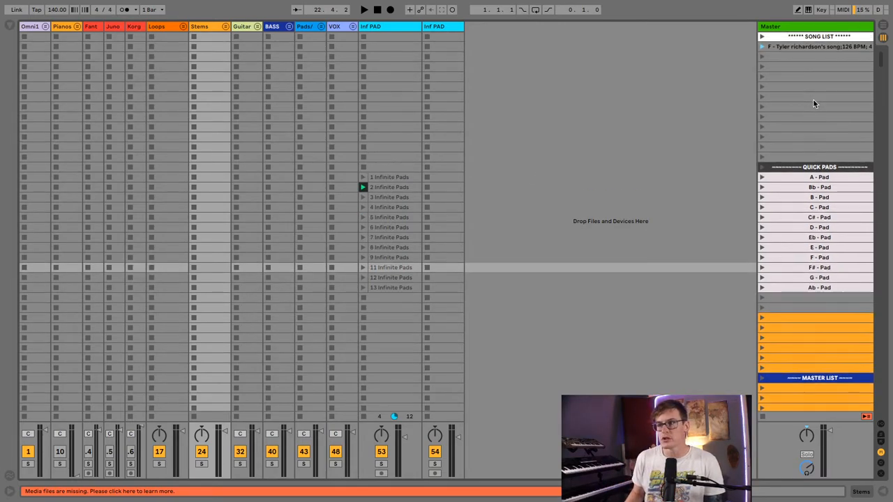
{"action": "scroll", "coordinate": [814, 100], "scroll_direction": "down", "scroll_amount": 4}
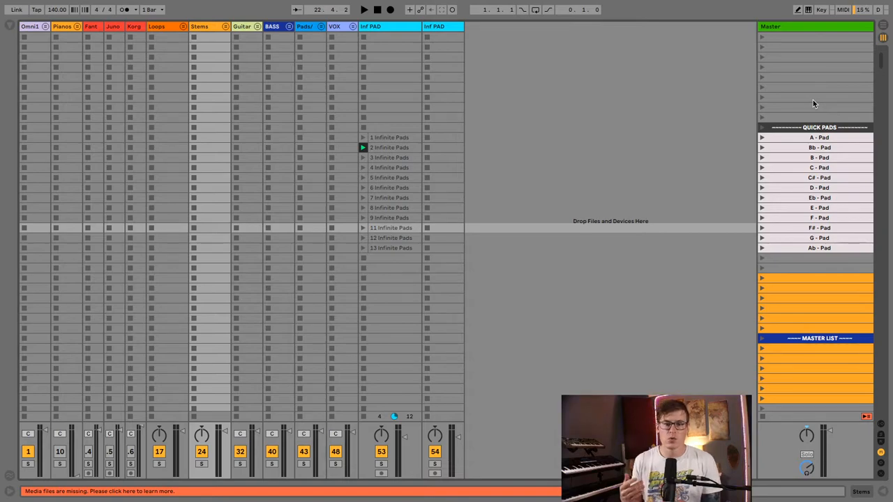
{"action": "scroll", "coordinate": [811, 103], "scroll_direction": "up", "scroll_amount": 2}
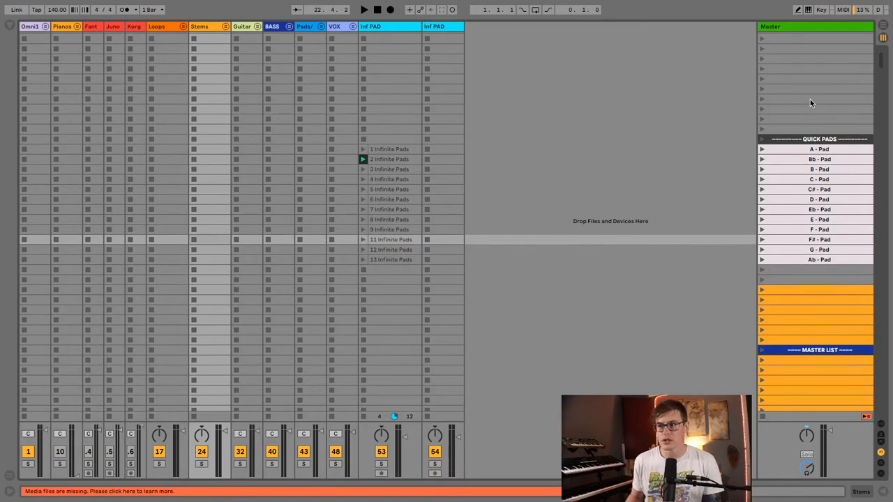
{"action": "scroll", "coordinate": [811, 104], "scroll_direction": "down", "scroll_amount": 2}
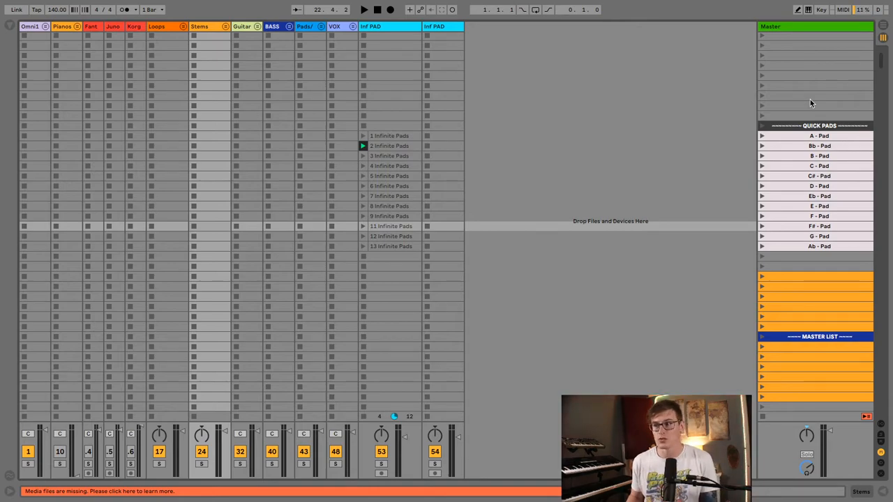
{"action": "scroll", "coordinate": [810, 103], "scroll_direction": "up", "scroll_amount": 3}
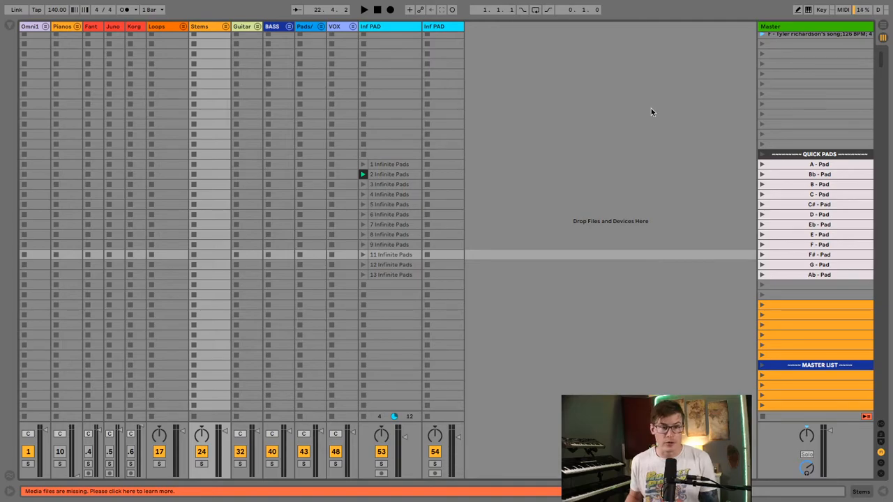
{"action": "scroll", "coordinate": [673, 176], "scroll_direction": "down", "scroll_amount": 15}
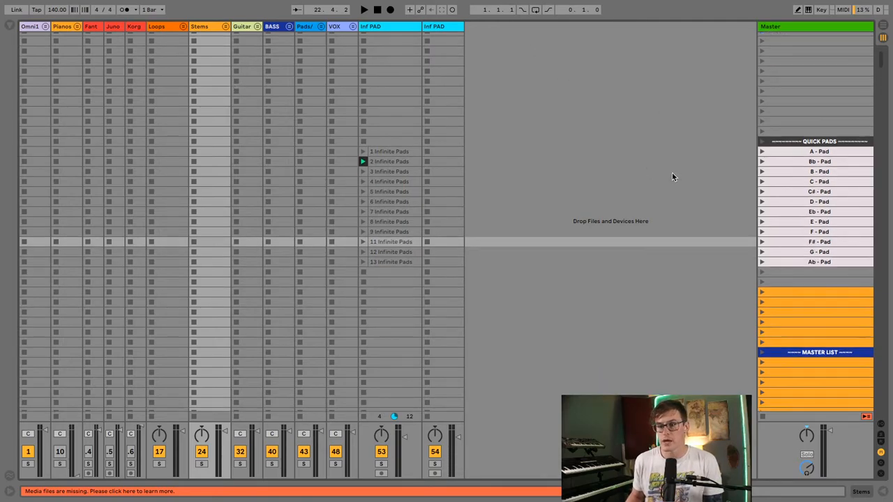
{"action": "scroll", "coordinate": [672, 175], "scroll_direction": "up", "scroll_amount": 15}
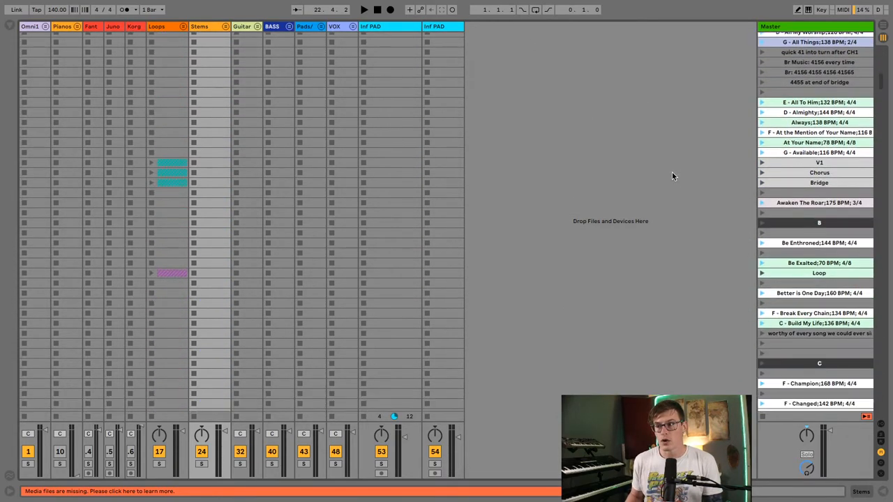
{"action": "scroll", "coordinate": [671, 176], "scroll_direction": "up", "scroll_amount": 3}
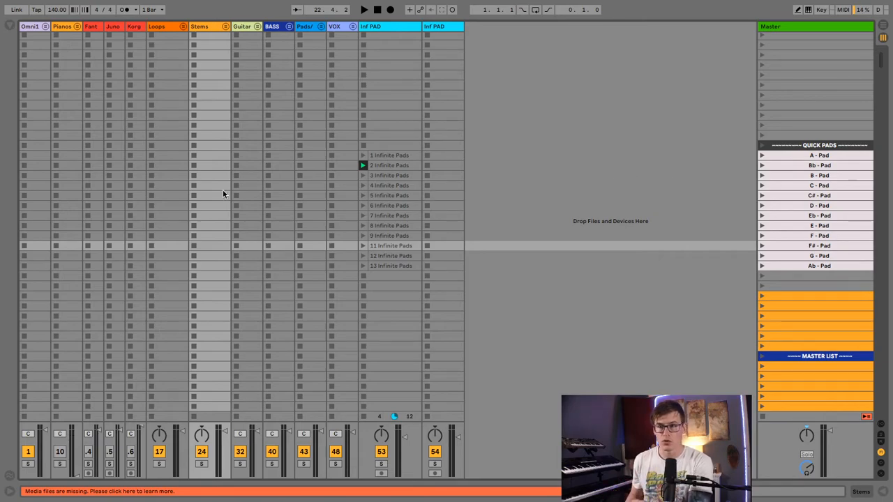
Unfold the Omni1 group to view its tracks, then fold it again
{"action": "left_click", "coordinate": [45, 28]}
{"action": "left_click", "coordinate": [45, 30]}
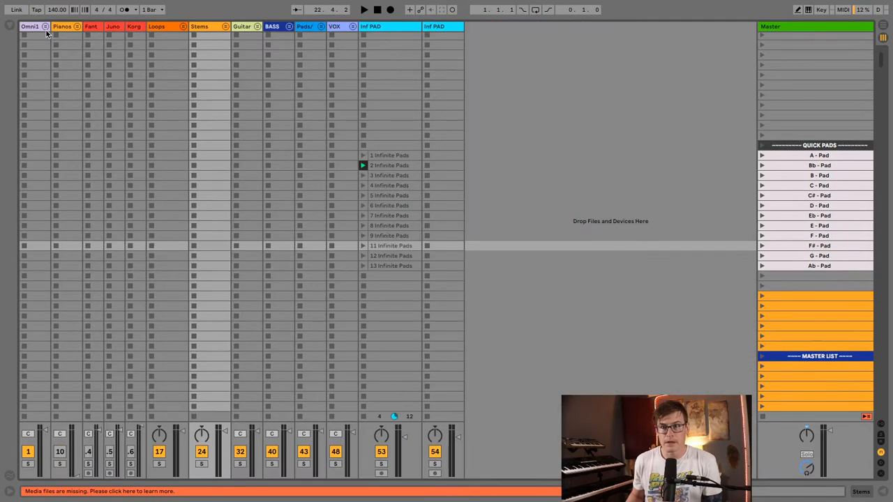
{"action": "left_click", "coordinate": [45, 26]}
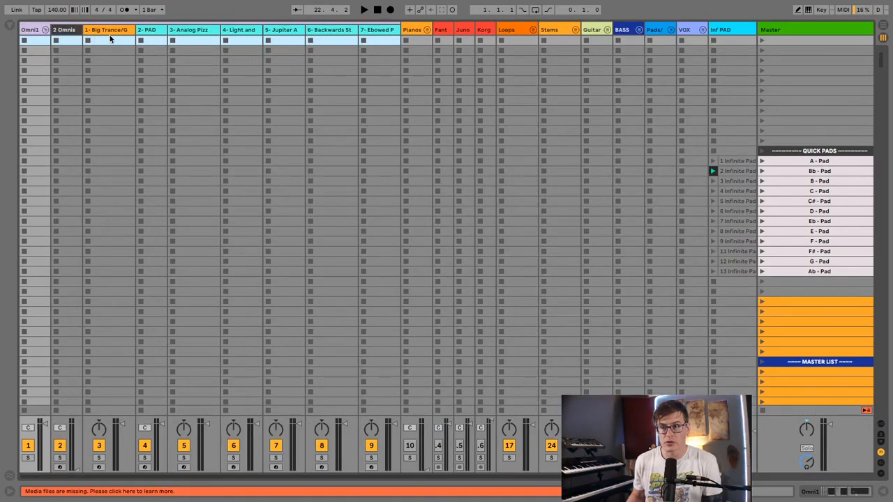
{"action": "left_click", "coordinate": [46, 30]}
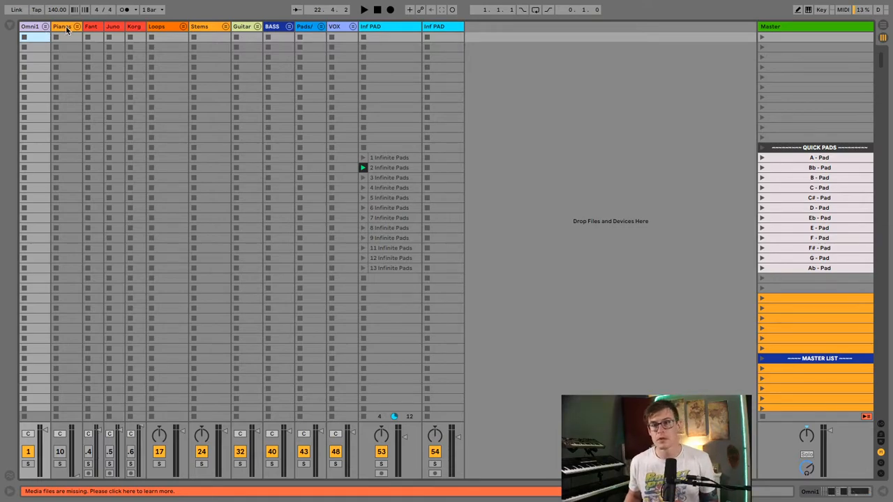
Unfold the Pianos group to view its Piano, Organ and Rhodes tracks, then fold it again
{"action": "left_click", "coordinate": [66, 27]}
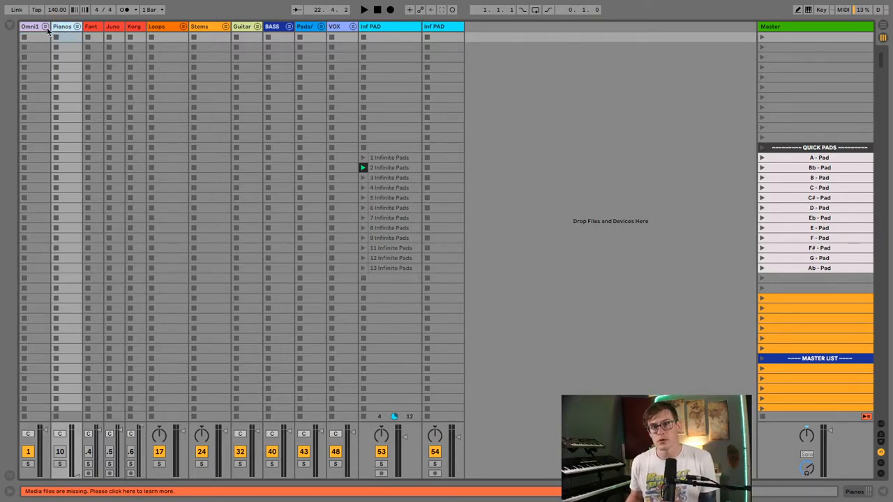
{"action": "left_click", "coordinate": [34, 30]}
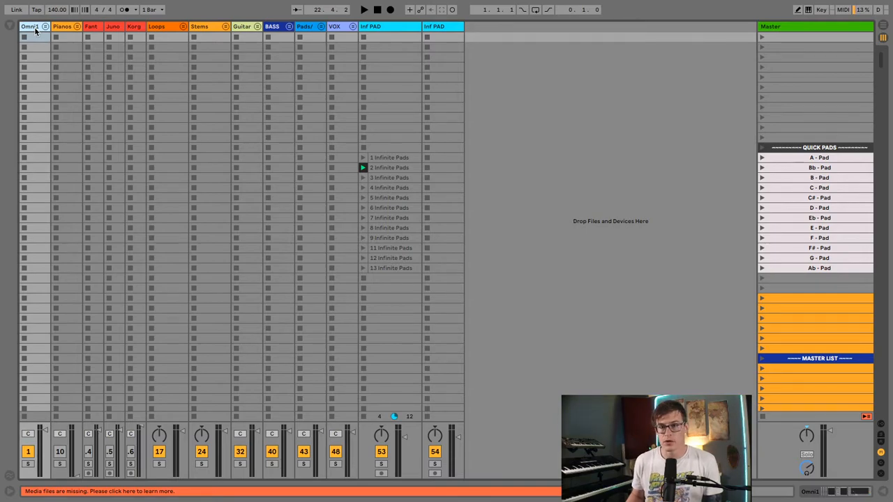
{"action": "left_click", "coordinate": [65, 28]}
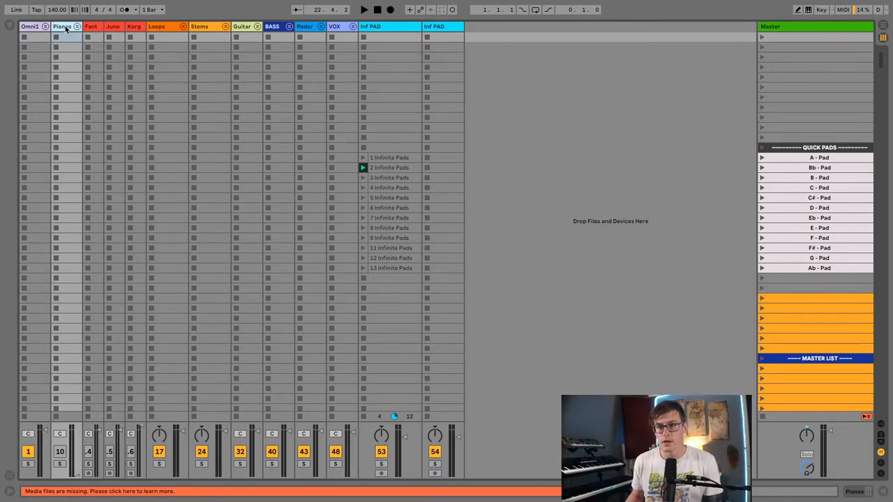
{"action": "left_click", "coordinate": [77, 26]}
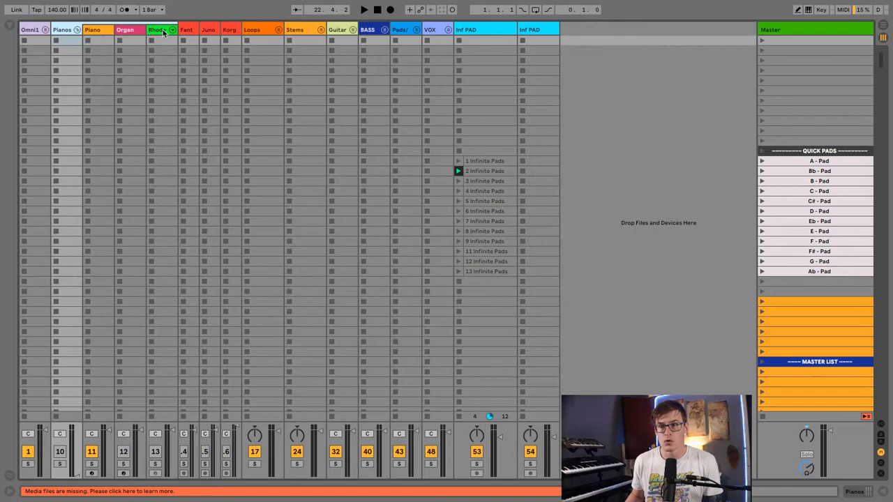
{"action": "left_click", "coordinate": [77, 29]}
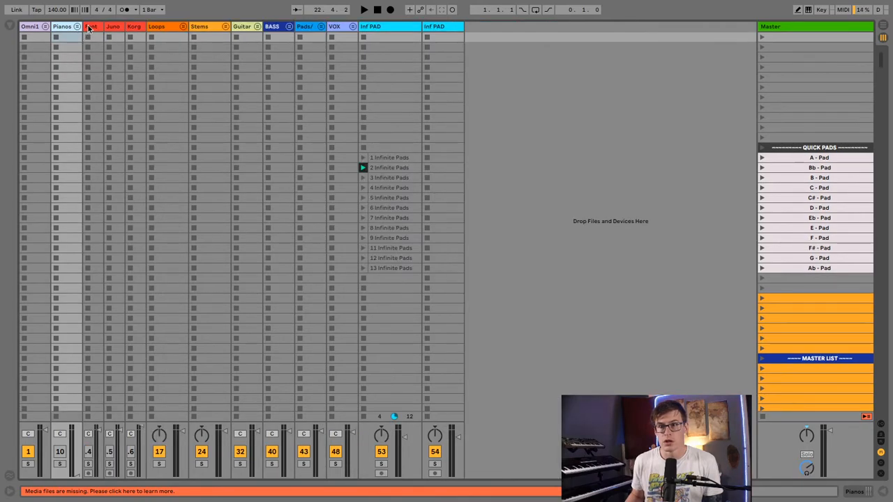
Go through the Fantom, Juno and Korg tracks, selecting them together and one by one
{"action": "left_click", "coordinate": [89, 28]}
{"action": "left_click", "coordinate": [132, 28], "text": "shift"}
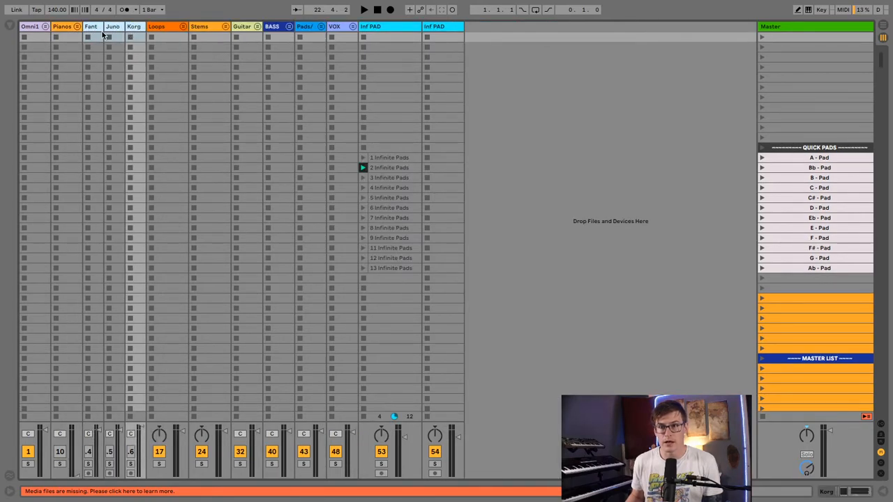
{"action": "left_click", "coordinate": [60, 28]}
{"action": "left_click", "coordinate": [91, 28]}
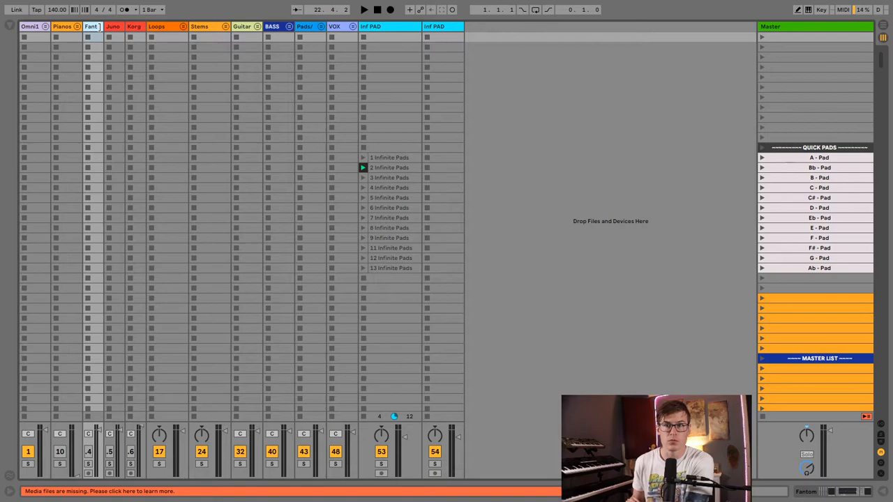
{"action": "left_click", "coordinate": [120, 27]}
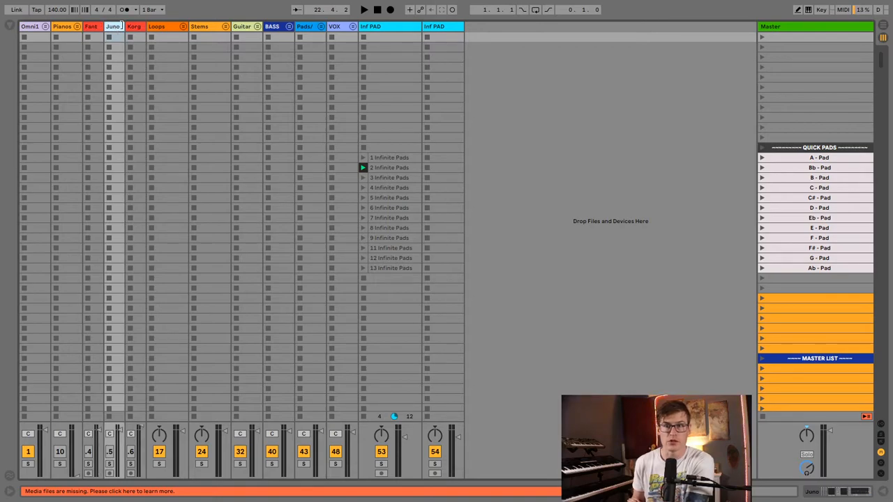
{"action": "left_click", "coordinate": [135, 31]}
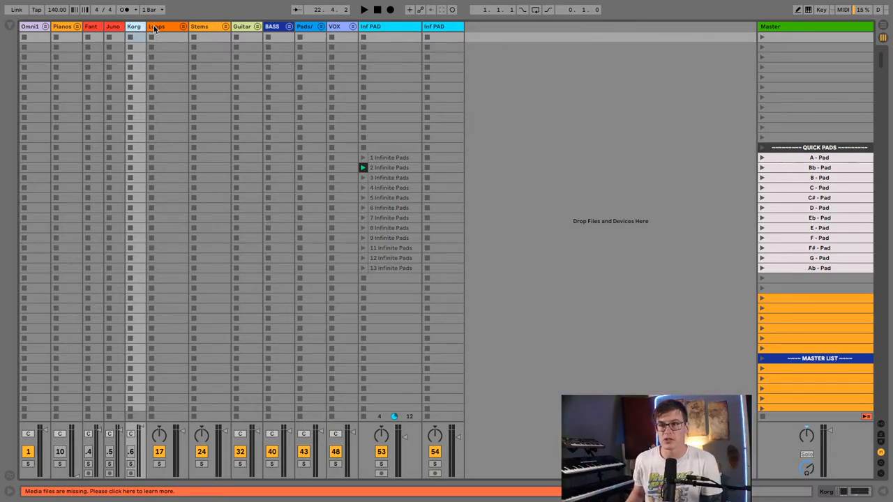
{"action": "left_click", "coordinate": [87, 27]}
{"action": "left_click", "coordinate": [113, 27]}
{"action": "left_click", "coordinate": [134, 26]}
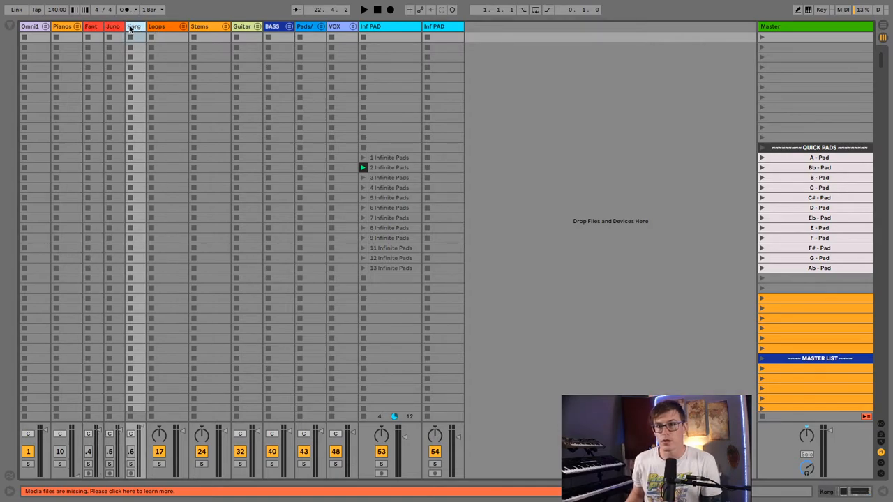
{"action": "left_click", "coordinate": [89, 28]}
{"action": "left_click", "coordinate": [113, 28]}
{"action": "left_click", "coordinate": [133, 28]}
{"action": "left_click", "coordinate": [92, 28]}
{"action": "left_click", "coordinate": [120, 29]}
{"action": "left_click", "coordinate": [134, 28]}
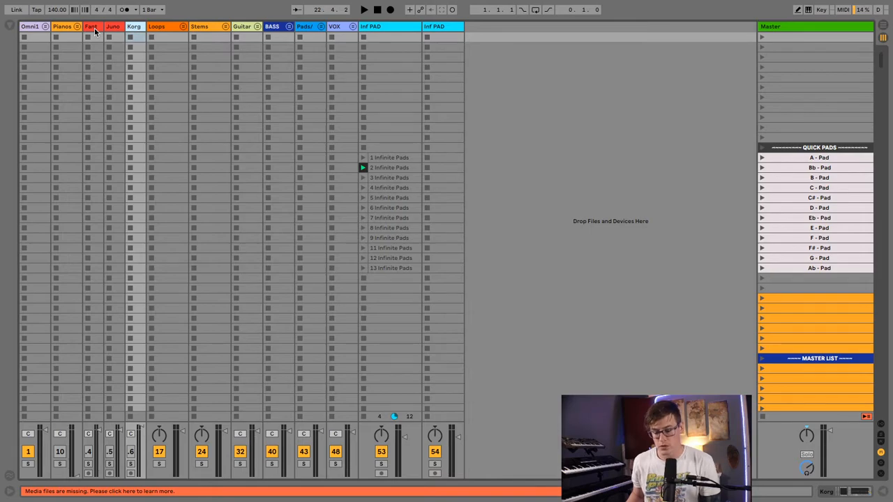
Show the Fantom track's device chain and examine its EQ Eight device
{"action": "key", "text": "shift+Tab"}
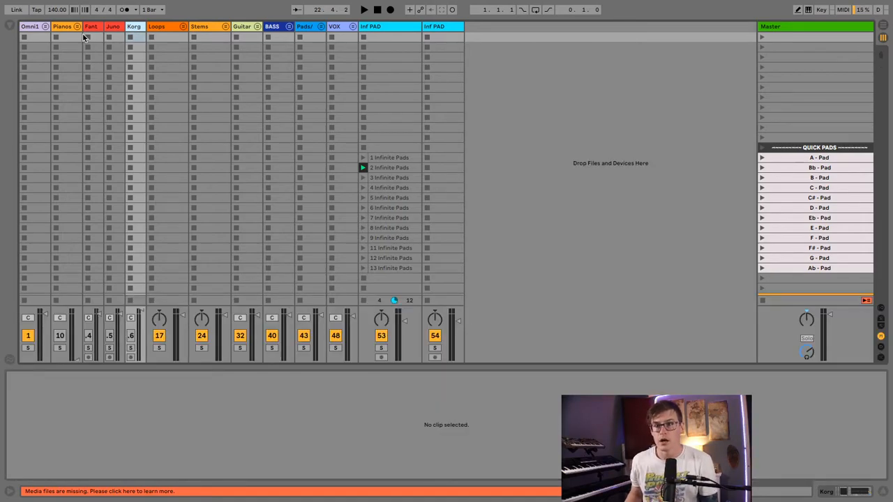
{"action": "double_click", "coordinate": [93, 28]}
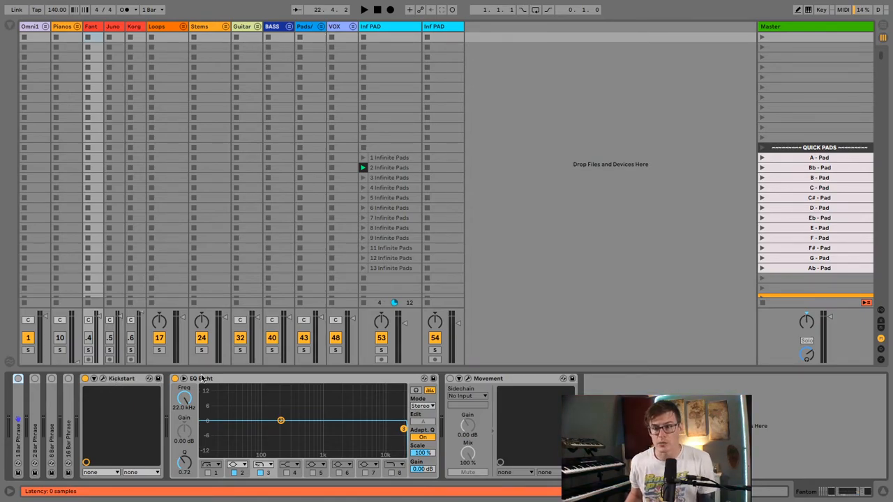
{"action": "left_click", "coordinate": [229, 383]}
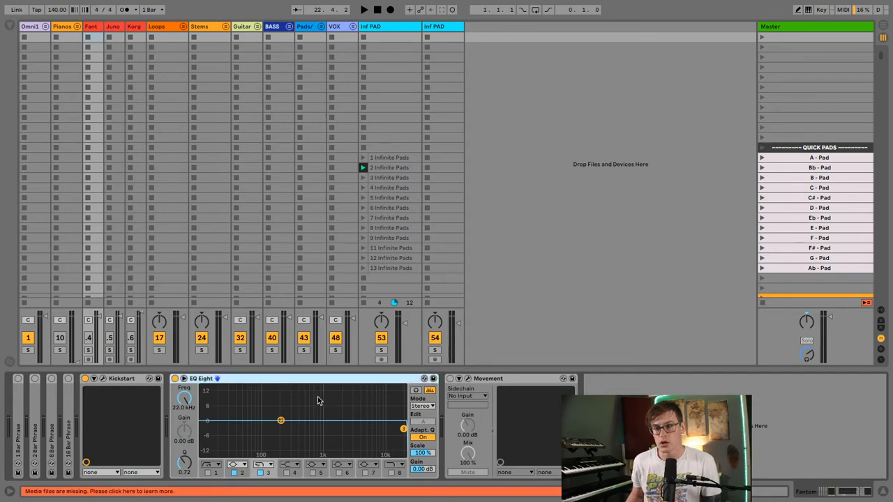
{"action": "left_click_drag", "start_coordinate": [404, 428], "coordinate": [233, 428]}
{"action": "left_click_drag", "start_coordinate": [193, 395], "coordinate": [193, 307]}
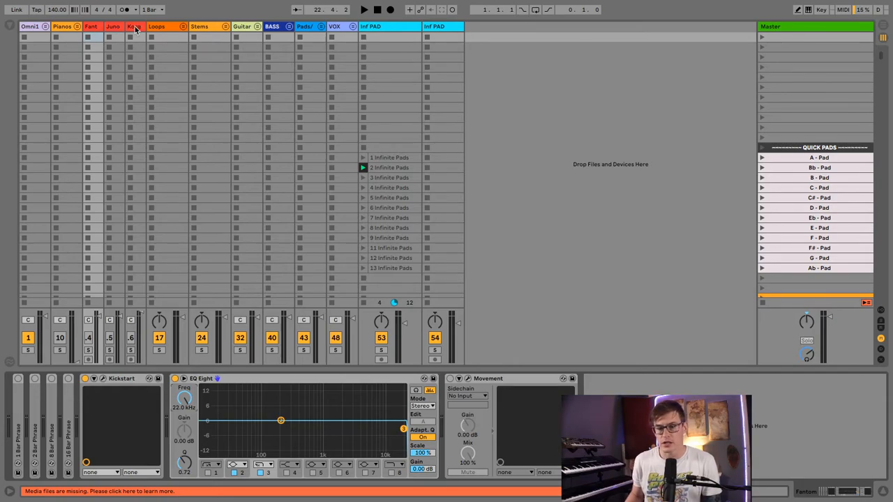
View the Juno track's device chain, then return to the Fantom track and select its Movement device
{"action": "left_click", "coordinate": [111, 25]}
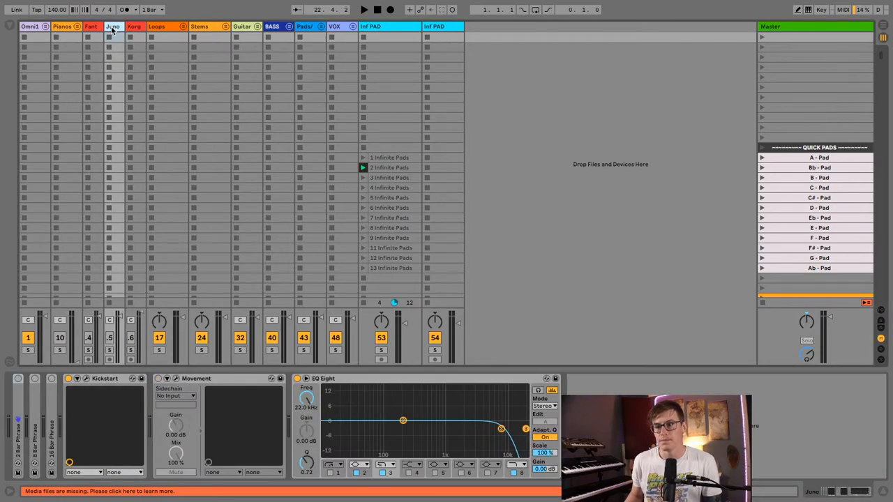
{"action": "left_click", "coordinate": [91, 29]}
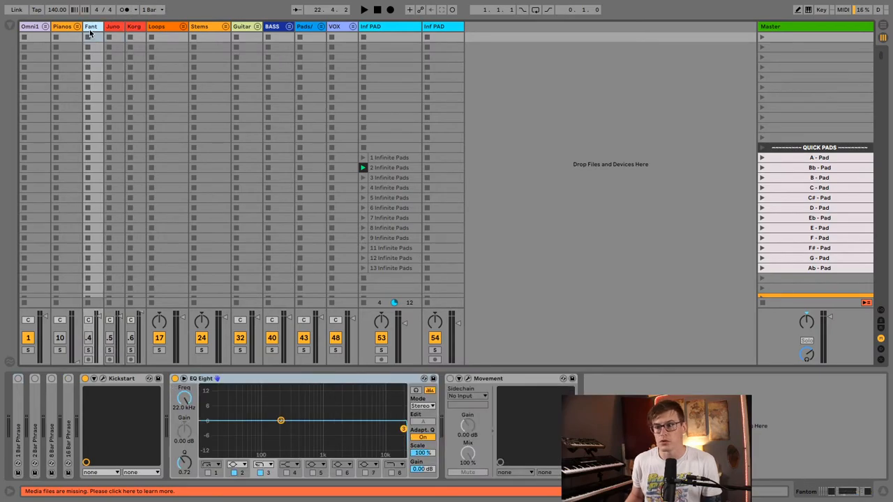
{"action": "left_click", "coordinate": [520, 381]}
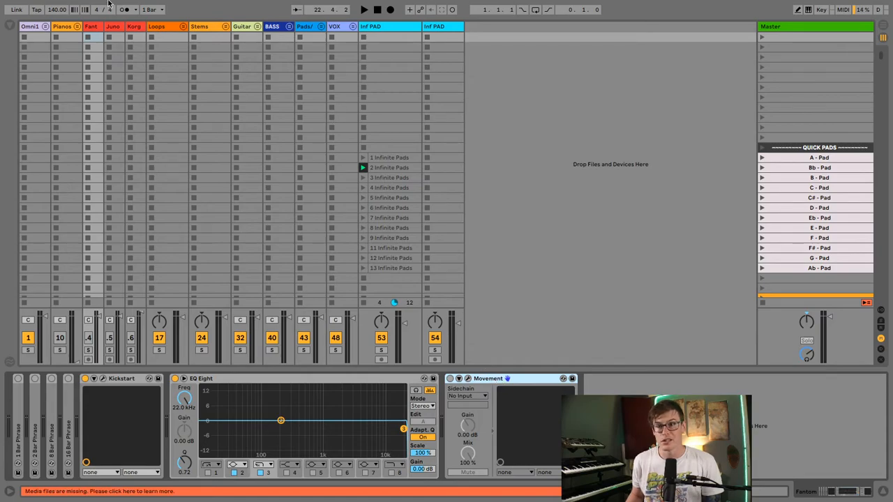
{"action": "mouse_move", "coordinate": [114, 2]}
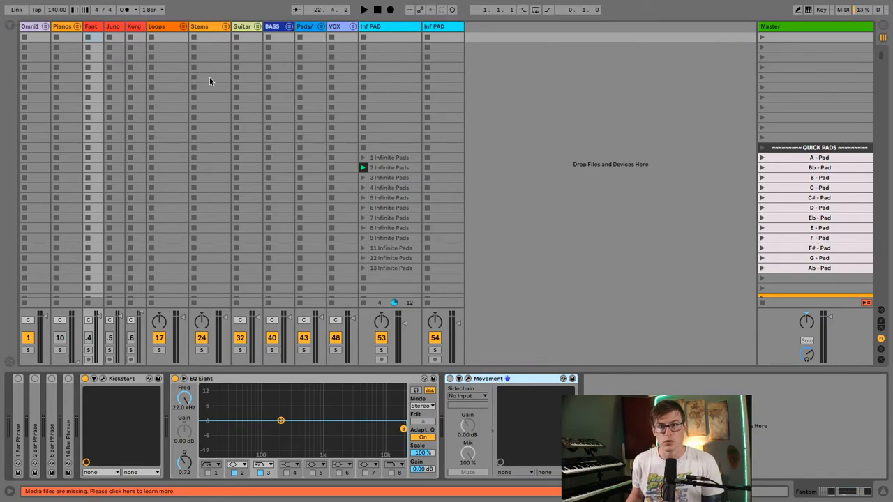
Select the Loops group, then unfold the Guitars group to view its tracks and fold it again
{"action": "left_click", "coordinate": [160, 27]}
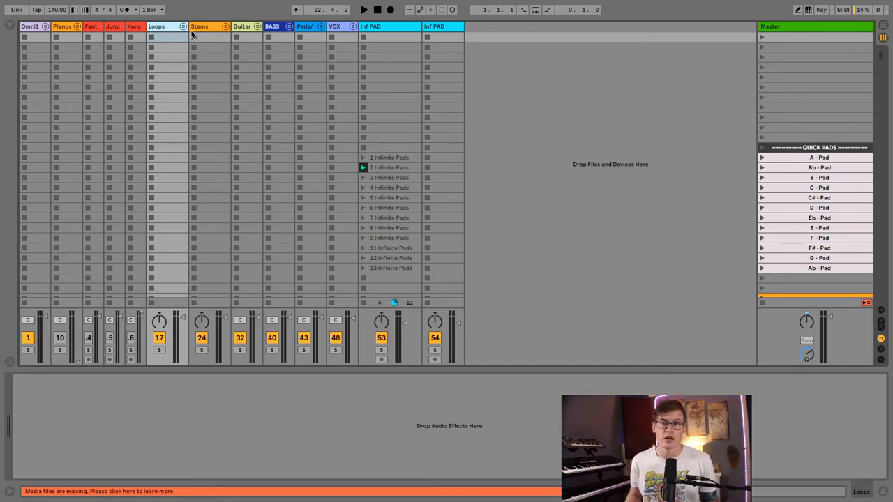
{"action": "left_click", "coordinate": [216, 29]}
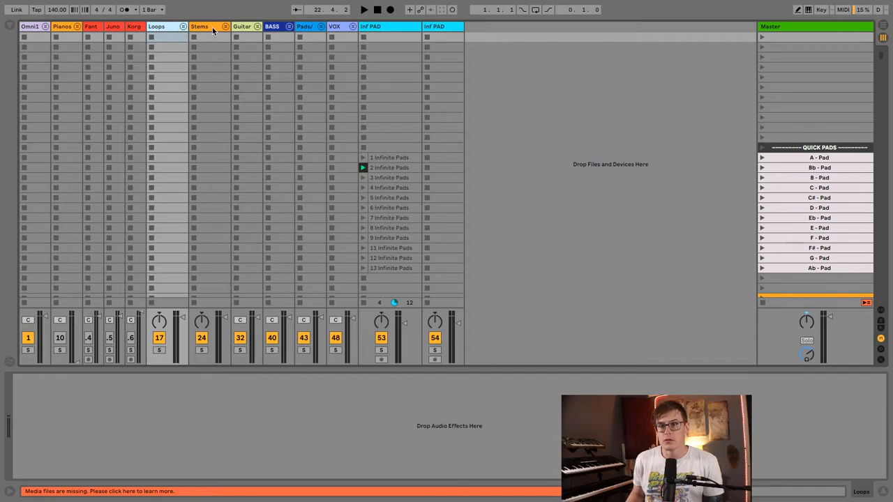
{"action": "left_click", "coordinate": [258, 29]}
{"action": "left_click", "coordinate": [257, 27]}
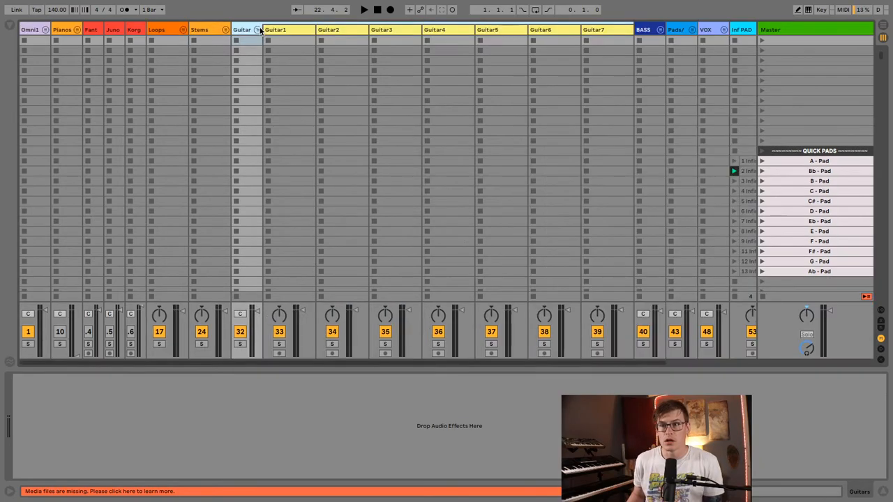
{"action": "left_click", "coordinate": [257, 28]}
Select the BASS group and unfold the Pads/Synths group to view its tracks
{"action": "left_click", "coordinate": [273, 28]}
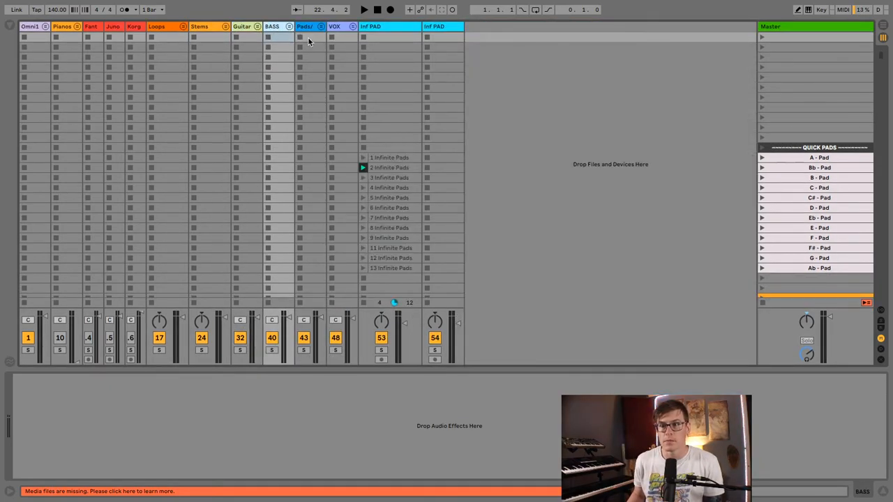
{"action": "left_click", "coordinate": [310, 37]}
{"action": "left_click", "coordinate": [322, 27]}
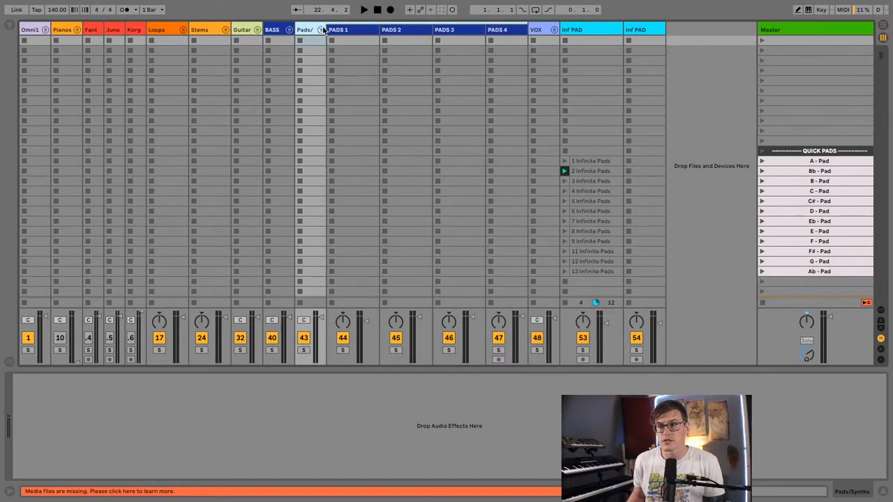
Fold the Pads/Synths group, then select the VOX group and each of the two Inf PAD tracks in turn
{"action": "left_click", "coordinate": [322, 27]}
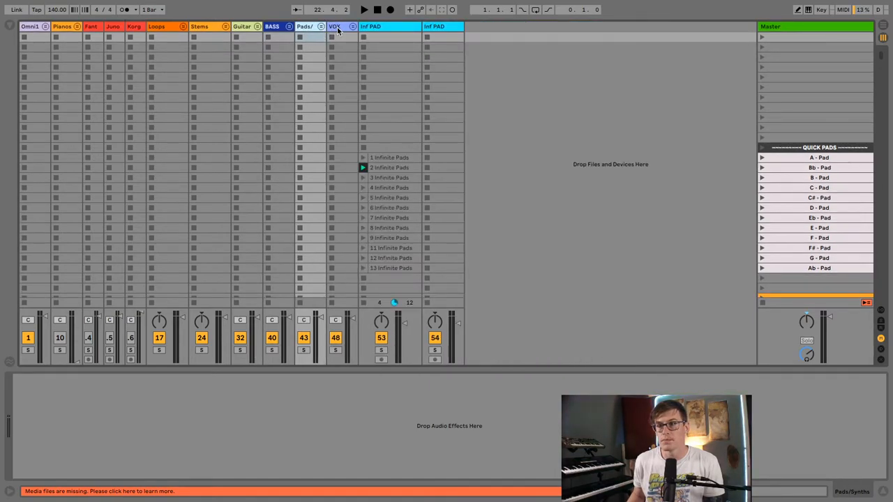
{"action": "left_click", "coordinate": [339, 30]}
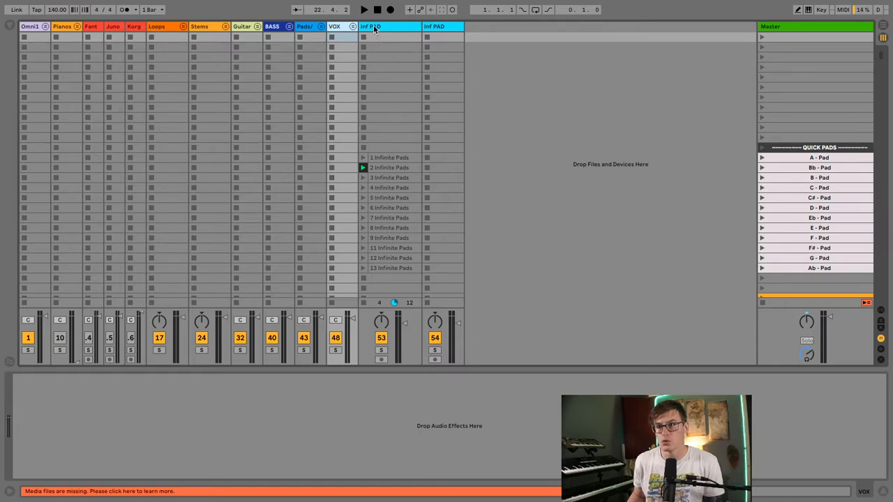
{"action": "left_click", "coordinate": [375, 30]}
{"action": "left_click", "coordinate": [441, 31]}
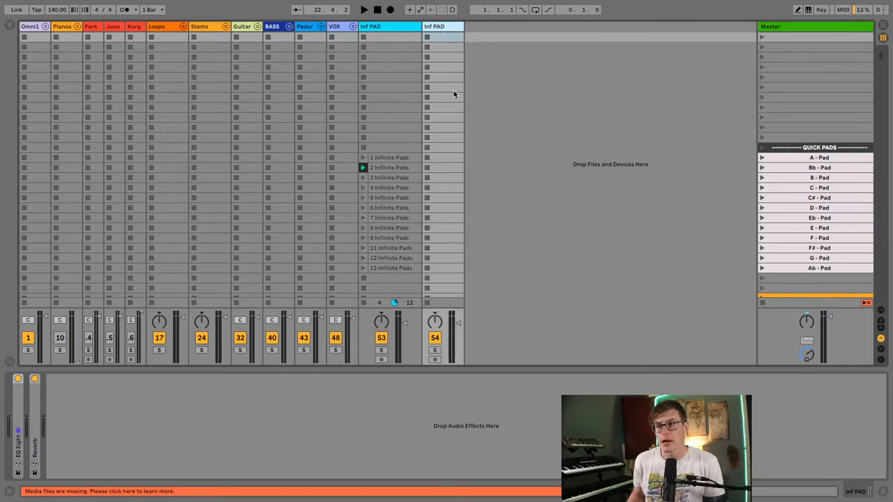
{"action": "scroll", "coordinate": [457, 98], "scroll_direction": "down", "scroll_amount": 10}
{"action": "scroll", "coordinate": [451, 100], "scroll_direction": "up", "scroll_amount": 20}
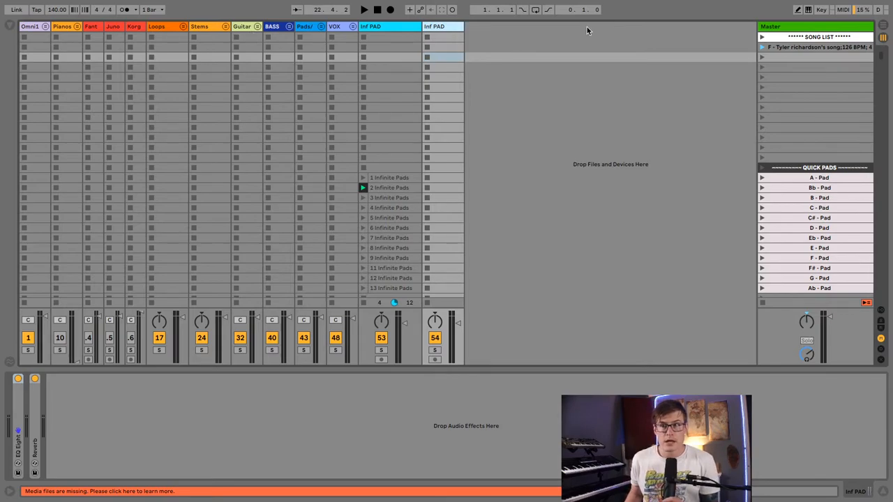
Point out the Loops, Pads/Synths and VOX groups by selecting each one in turn
{"action": "left_click", "coordinate": [165, 28]}
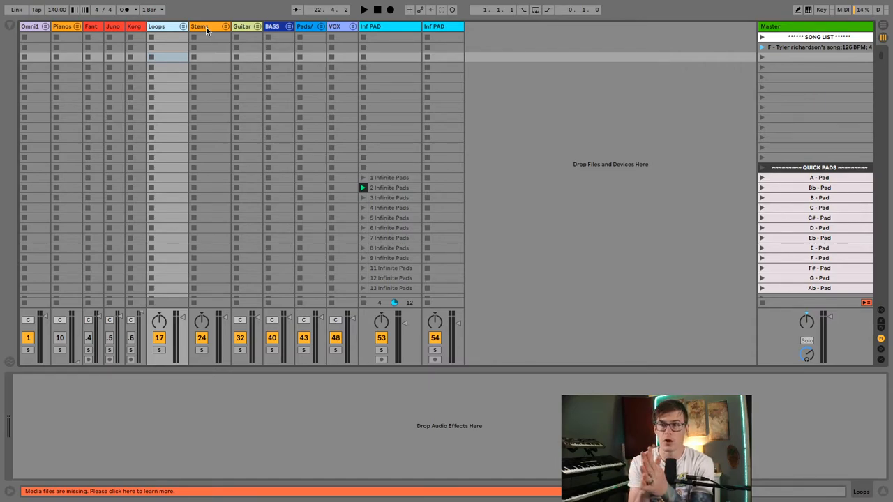
{"action": "left_click", "coordinate": [304, 27]}
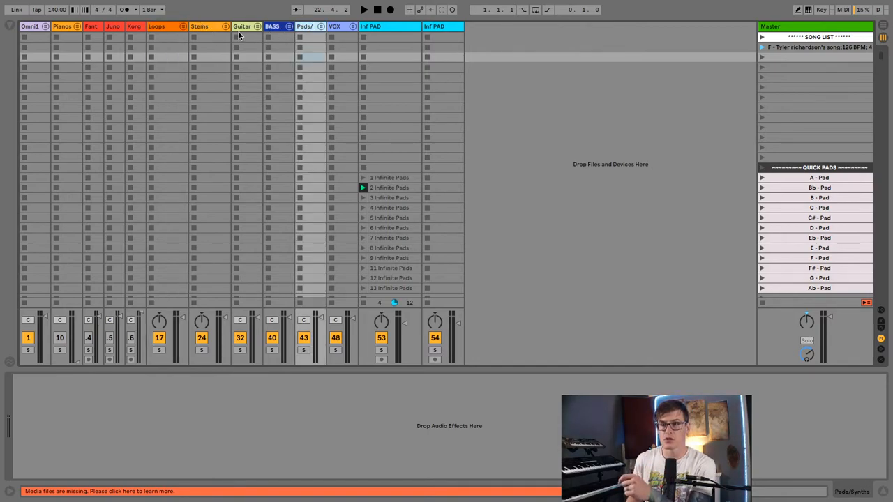
{"action": "left_click", "coordinate": [339, 29]}
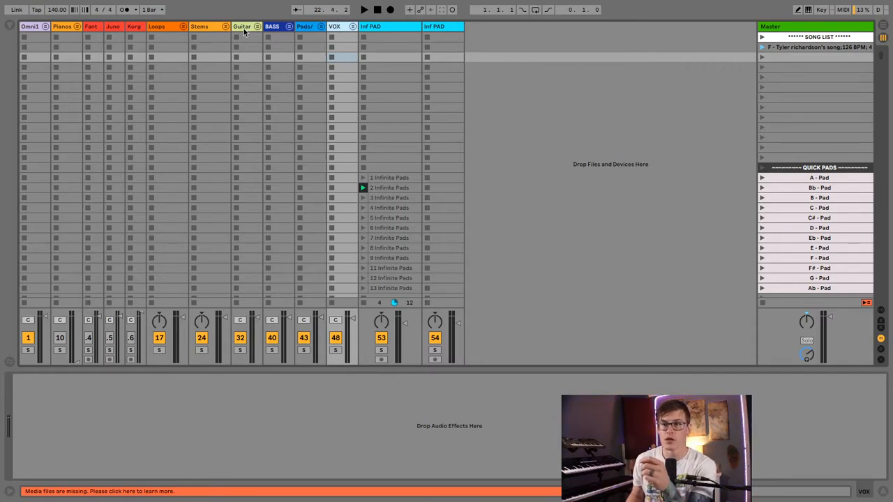
Switch the selection between the Stems and Guitars groups, then select the BASS group
{"action": "left_click", "coordinate": [207, 28]}
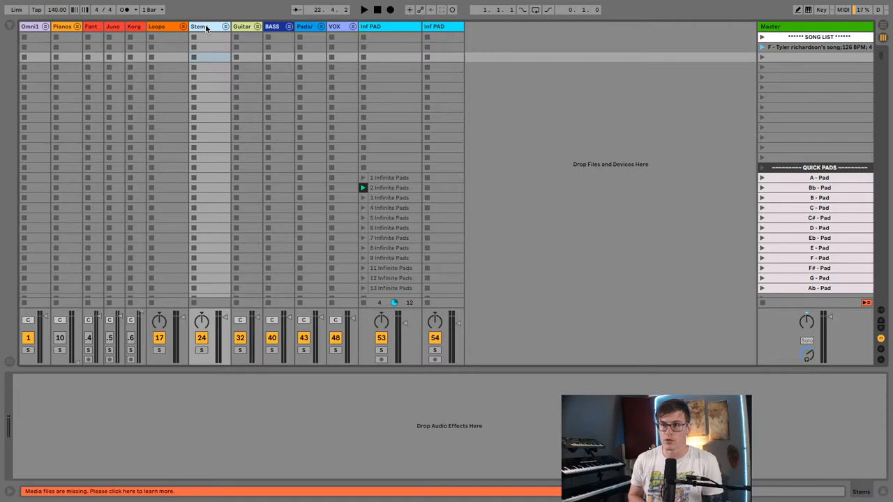
{"action": "left_click", "coordinate": [238, 27]}
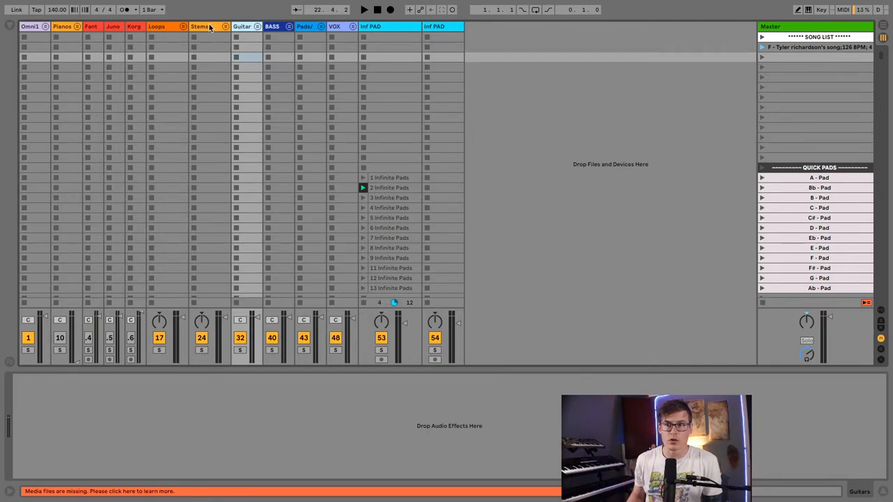
{"action": "key", "text": "Left"}
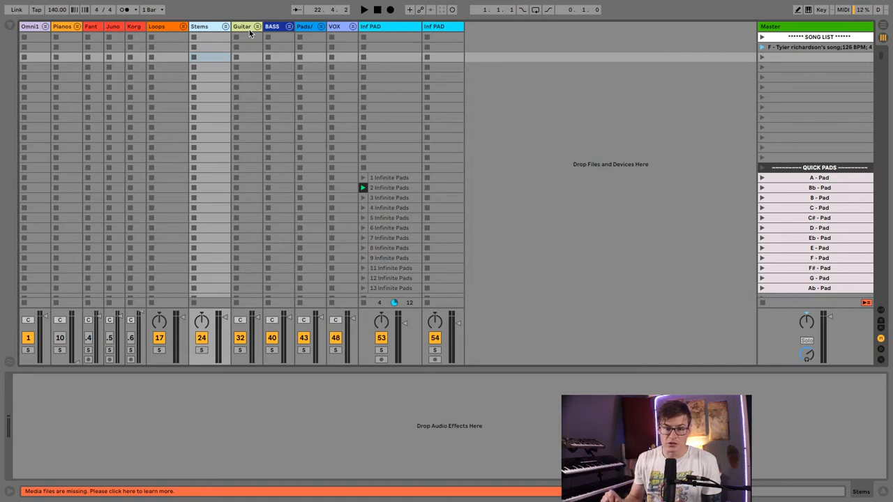
{"action": "left_click", "coordinate": [245, 26]}
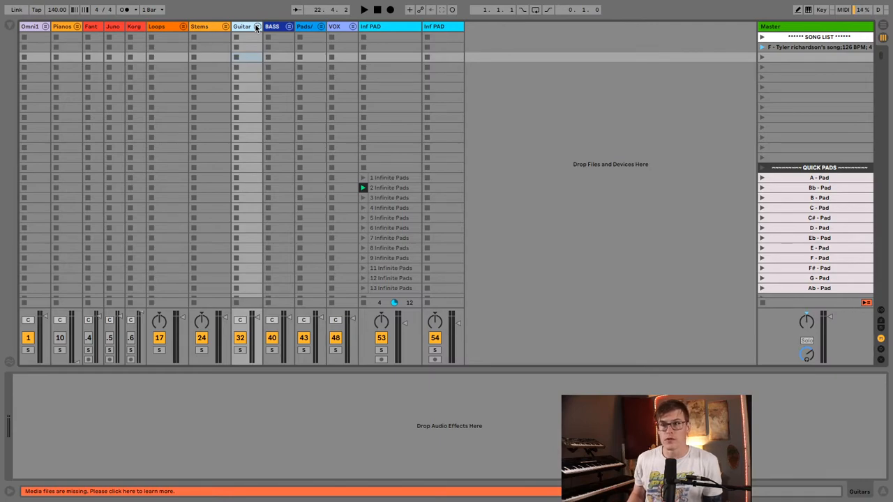
{"action": "left_click", "coordinate": [276, 28]}
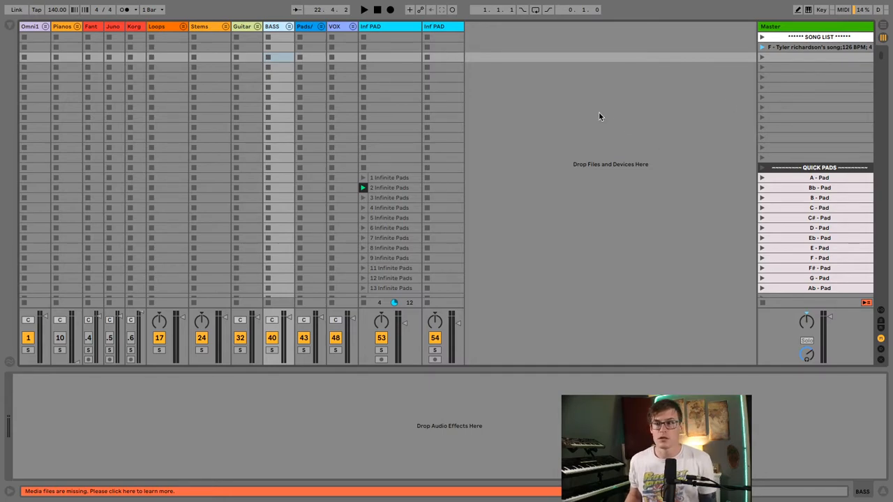
Return to the start of the scene list and select the SONG LIST scene, then the second empty scene below the song entry
{"action": "scroll", "coordinate": [572, 125], "scroll_direction": "down", "scroll_amount": 15}
{"action": "scroll", "coordinate": [571, 125], "scroll_direction": "down", "scroll_amount": 15}
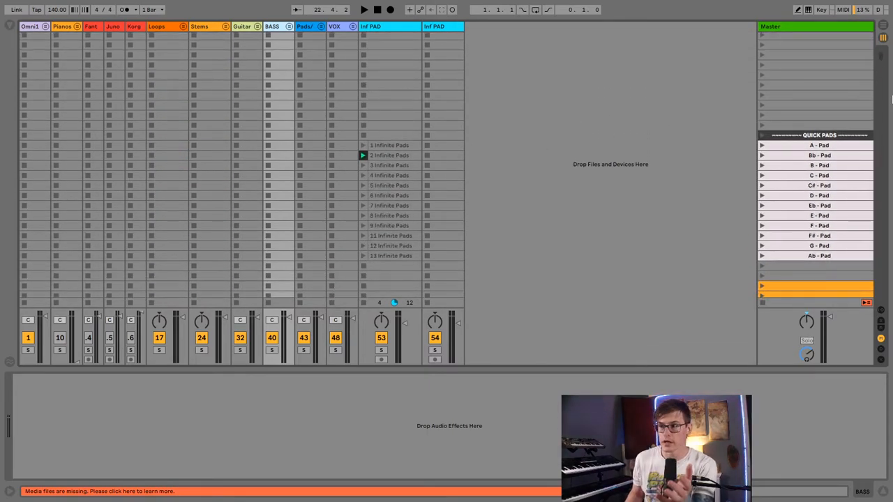
{"action": "scroll", "coordinate": [798, 64], "scroll_direction": "up", "scroll_amount": 3}
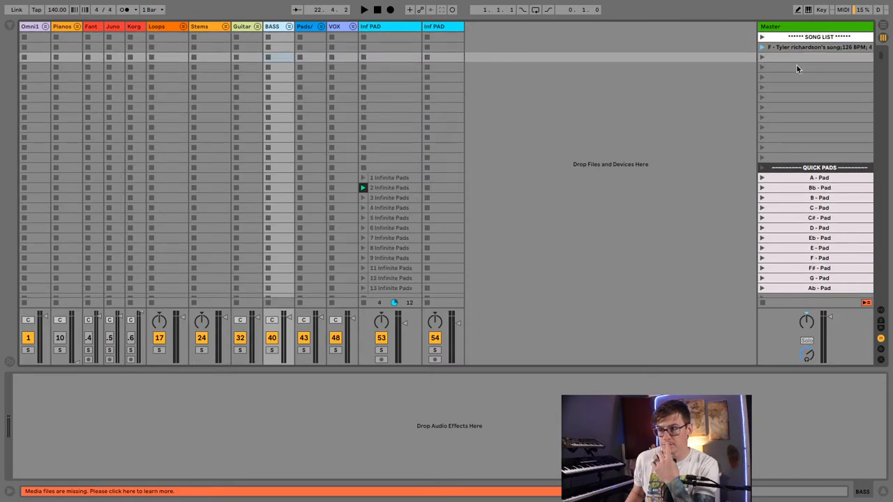
{"action": "left_click", "coordinate": [802, 39]}
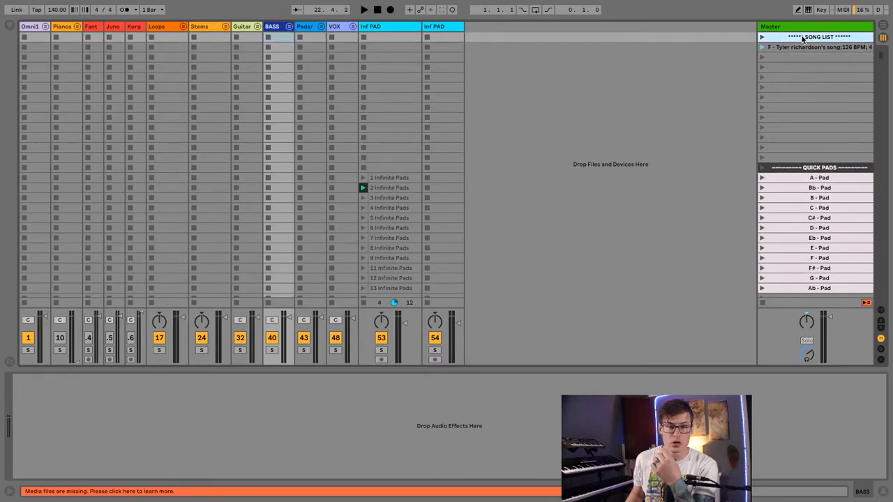
{"action": "left_click", "coordinate": [800, 68]}
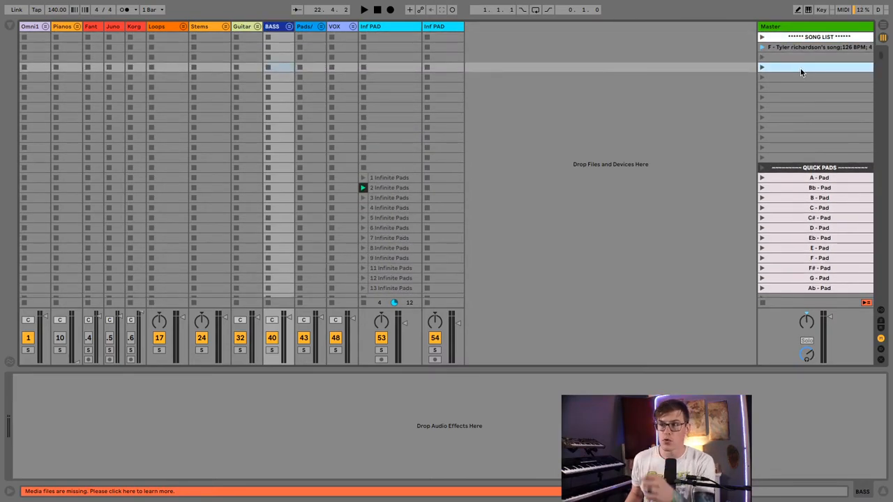
Examine how the scene list is divided into the SONG LIST, QUICK PADS and MASTER LIST sections
{"action": "scroll", "coordinate": [800, 69], "scroll_direction": "down", "scroll_amount": 2}
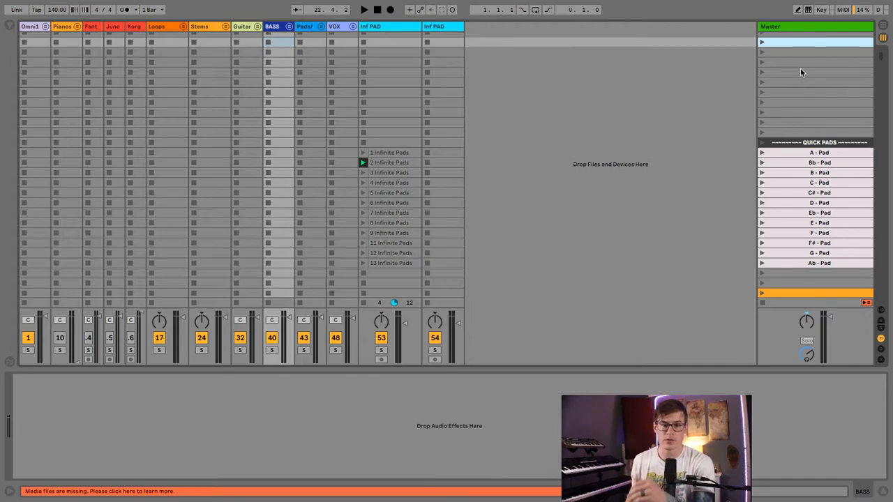
{"action": "scroll", "coordinate": [800, 68], "scroll_direction": "down", "scroll_amount": 5}
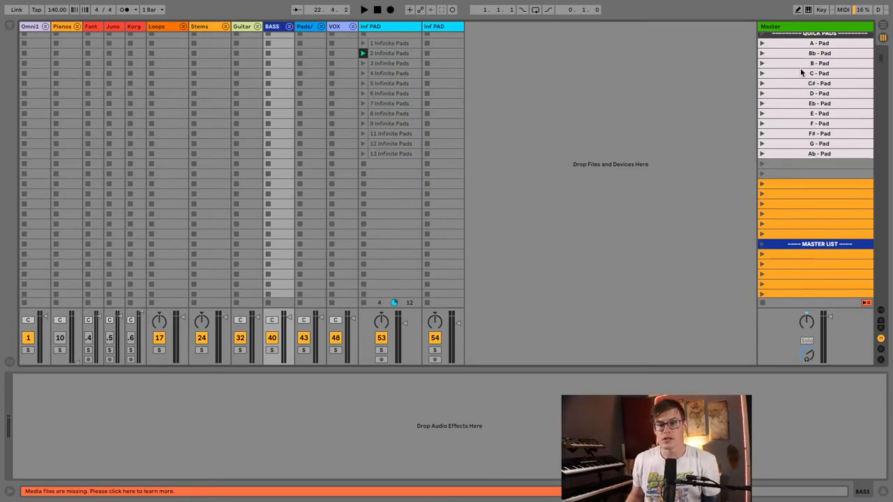
{"action": "scroll", "coordinate": [801, 68], "scroll_direction": "up", "scroll_amount": 5}
{"action": "scroll", "coordinate": [800, 67], "scroll_direction": "down", "scroll_amount": 5}
{"action": "scroll", "coordinate": [801, 68], "scroll_direction": "up", "scroll_amount": 3}
{"action": "scroll", "coordinate": [800, 68], "scroll_direction": "down", "scroll_amount": 6}
{"action": "scroll", "coordinate": [801, 68], "scroll_direction": "up", "scroll_amount": 7}
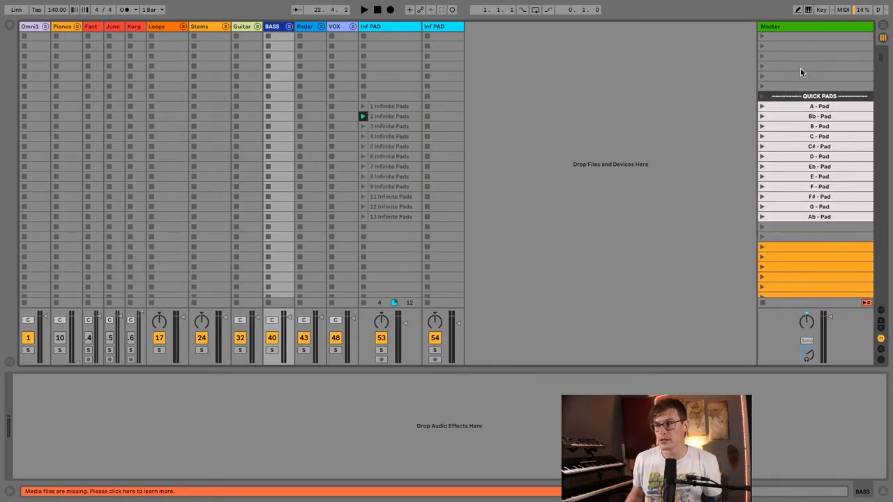
{"action": "scroll", "coordinate": [800, 68], "scroll_direction": "up", "scroll_amount": 3}
{"action": "scroll", "coordinate": [800, 68], "scroll_direction": "down", "scroll_amount": 3}
{"action": "scroll", "coordinate": [800, 68], "scroll_direction": "up", "scroll_amount": 3}
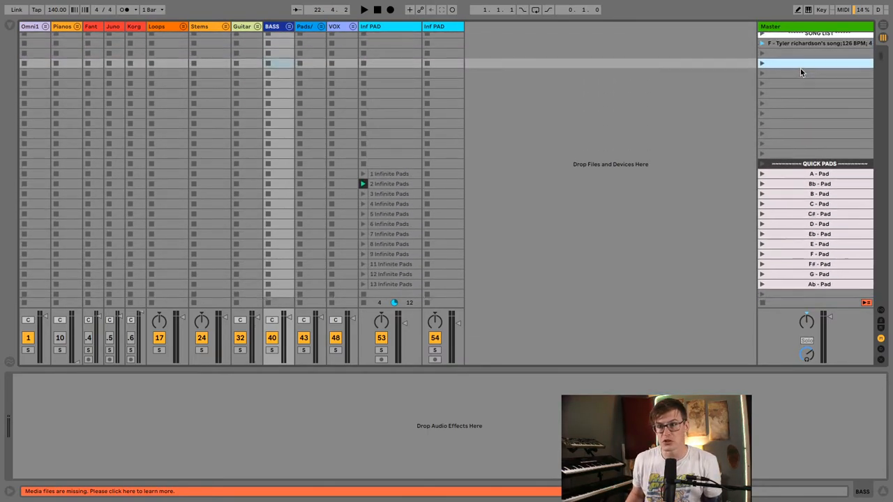
{"action": "scroll", "coordinate": [800, 69], "scroll_direction": "down", "scroll_amount": 3}
{"action": "scroll", "coordinate": [801, 69], "scroll_direction": "up", "scroll_amount": 2}
{"action": "scroll", "coordinate": [800, 68], "scroll_direction": "down", "scroll_amount": 4}
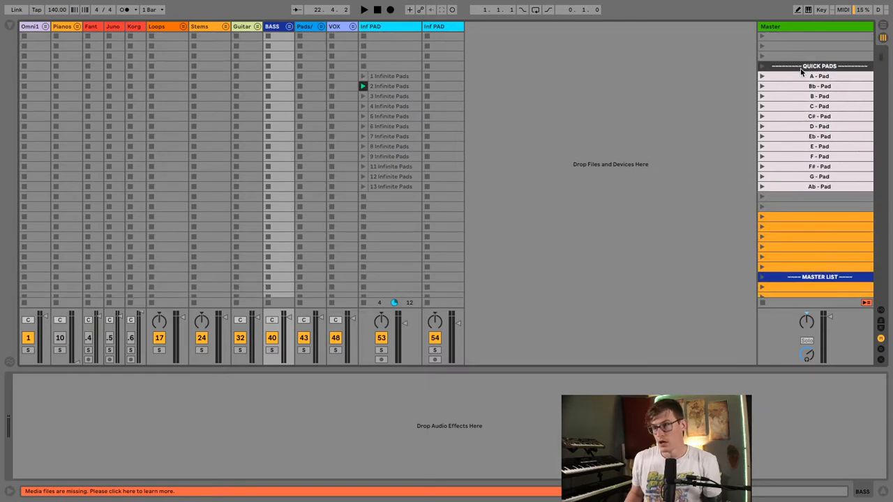
{"action": "scroll", "coordinate": [800, 69], "scroll_direction": "up", "scroll_amount": 5}
{"action": "scroll", "coordinate": [801, 70], "scroll_direction": "down", "scroll_amount": 3}
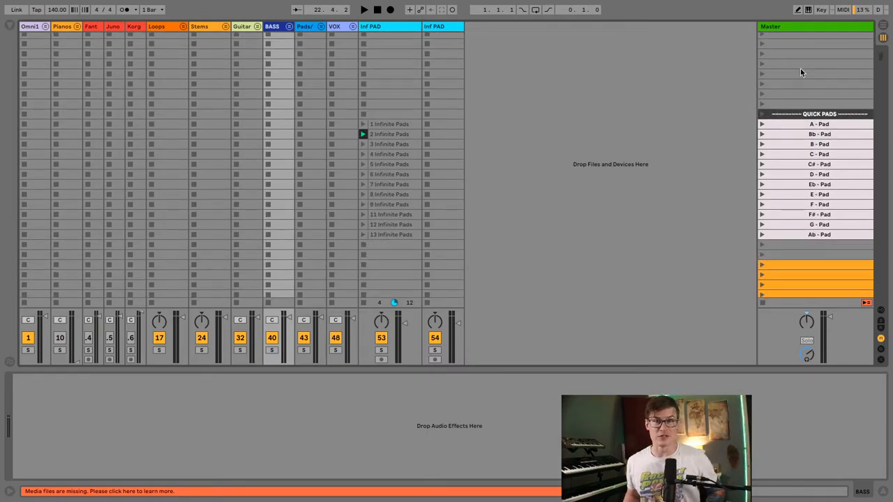
{"action": "scroll", "coordinate": [801, 69], "scroll_direction": "up", "scroll_amount": 1}
{"action": "scroll", "coordinate": [800, 68], "scroll_direction": "down", "scroll_amount": 6}
{"action": "scroll", "coordinate": [801, 71], "scroll_direction": "up", "scroll_amount": 5}
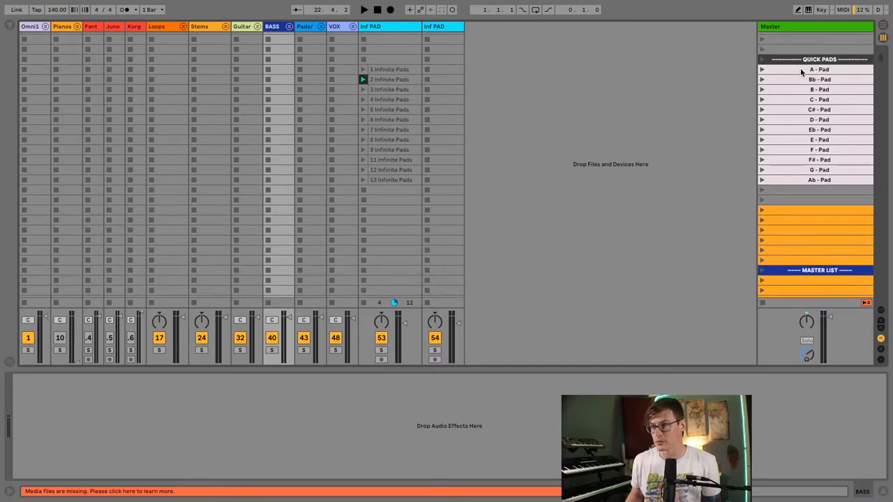
{"action": "scroll", "coordinate": [801, 71], "scroll_direction": "down", "scroll_amount": 2}
{"action": "scroll", "coordinate": [800, 72], "scroll_direction": "up", "scroll_amount": 5}
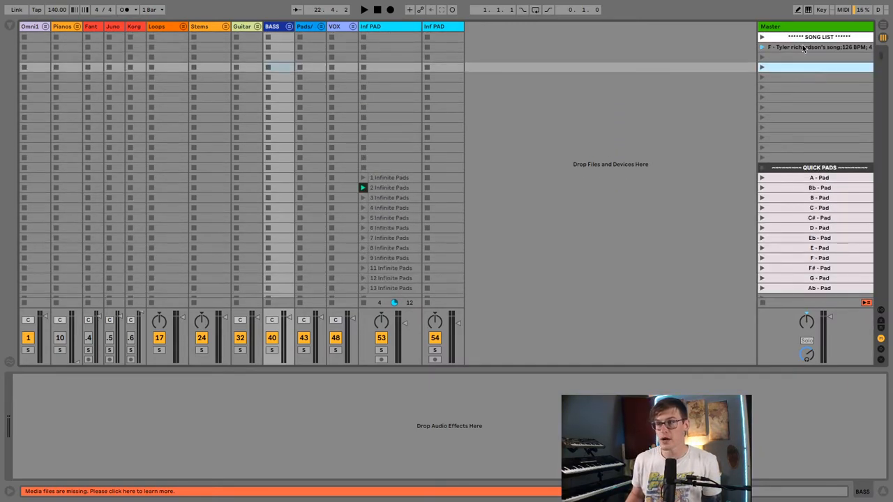
Select the SONG LIST header and an empty scene below it, then preview the A and B songs in the master list
{"action": "left_click", "coordinate": [804, 38]}
{"action": "left_click", "coordinate": [792, 68]}
{"action": "scroll", "coordinate": [796, 116], "scroll_direction": "down", "scroll_amount": 3}
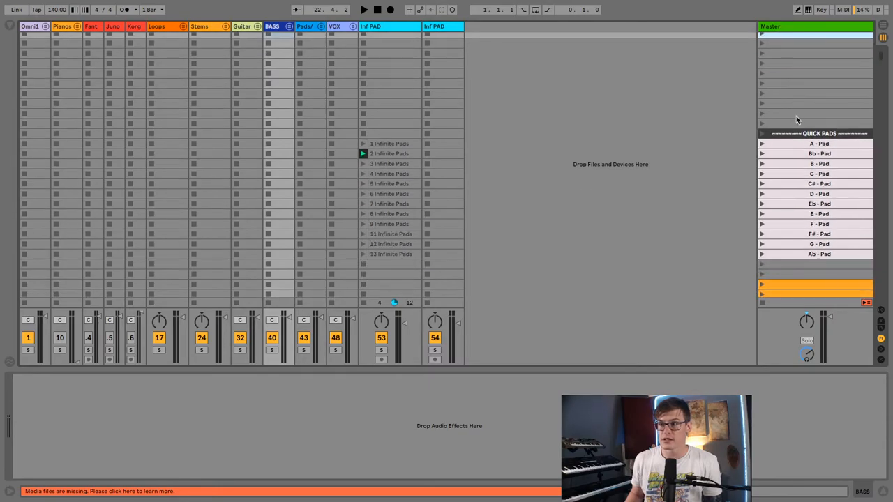
{"action": "scroll", "coordinate": [797, 118], "scroll_direction": "up", "scroll_amount": 3}
{"action": "scroll", "coordinate": [796, 117], "scroll_direction": "down", "scroll_amount": 15}
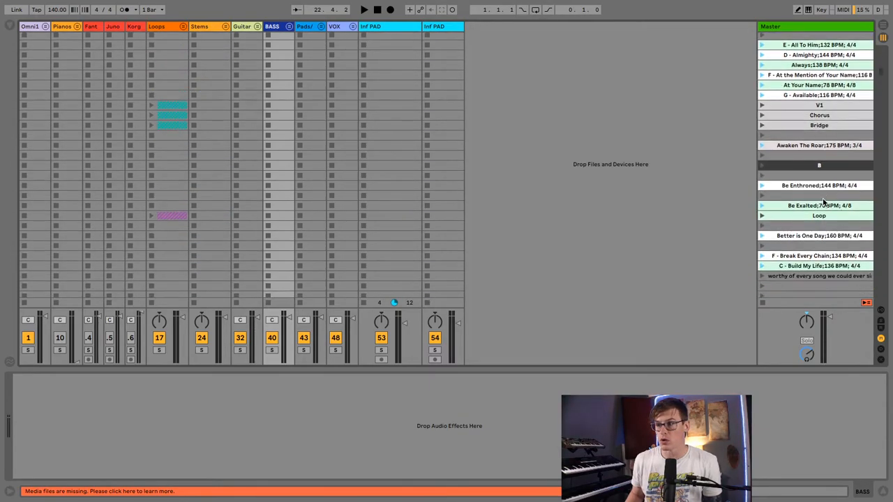
{"action": "scroll", "coordinate": [816, 274], "scroll_direction": "up", "scroll_amount": 15}
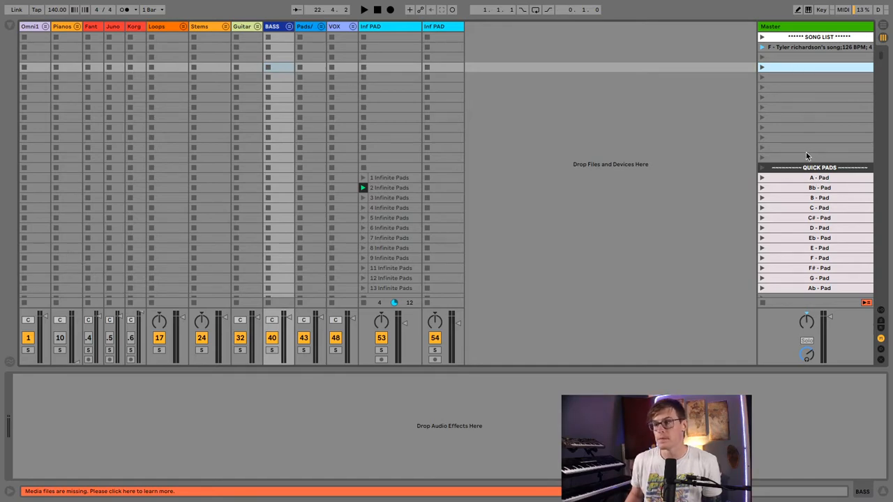
Review the QUICK PADS scenes from A to Ab and the MASTER LIST header below them
{"action": "scroll", "coordinate": [806, 158], "scroll_direction": "down", "scroll_amount": 2}
{"action": "scroll", "coordinate": [804, 160], "scroll_direction": "down", "scroll_amount": 1}
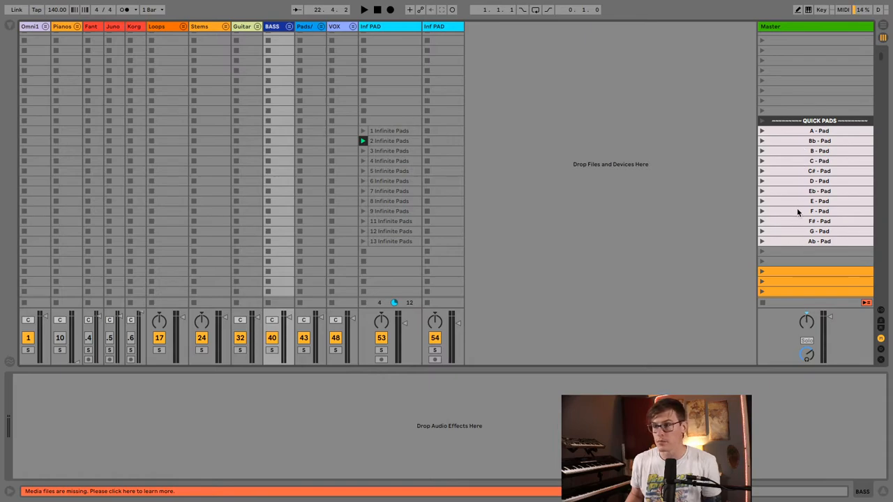
{"action": "scroll", "coordinate": [797, 208], "scroll_direction": "down", "scroll_amount": 5}
{"action": "scroll", "coordinate": [792, 204], "scroll_direction": "up", "scroll_amount": 2}
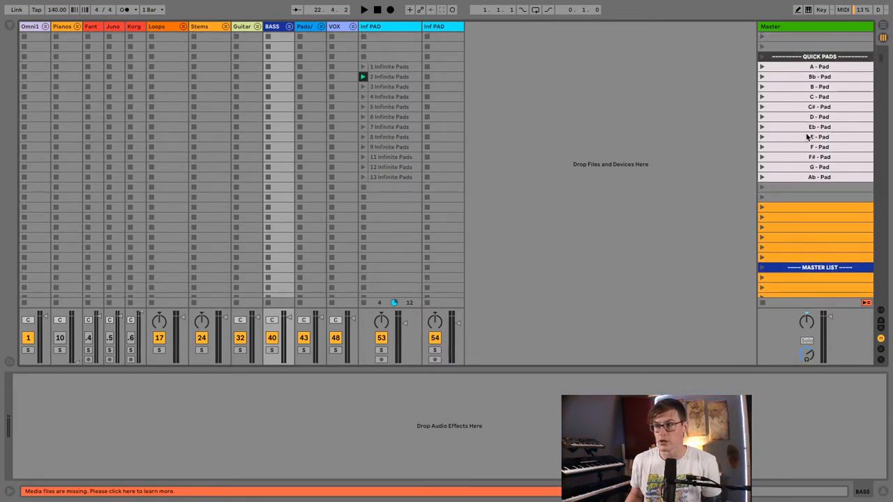
{"action": "scroll", "coordinate": [801, 142], "scroll_direction": "down", "scroll_amount": 5}
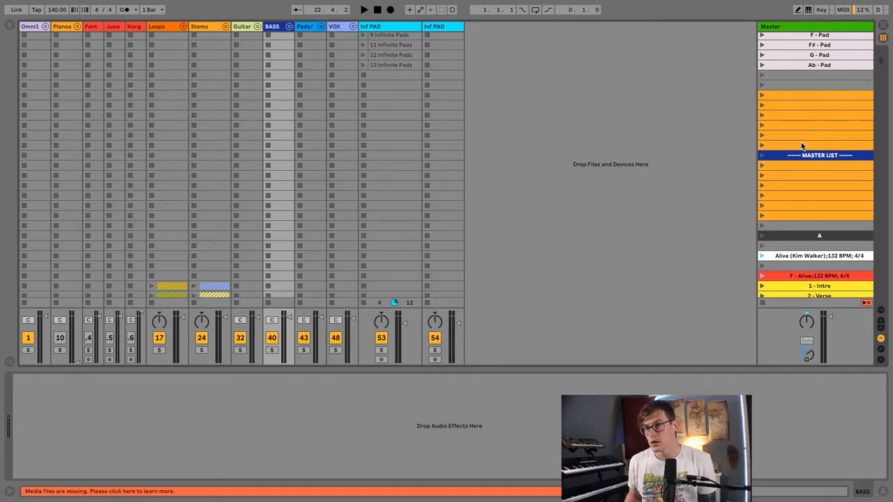
{"action": "scroll", "coordinate": [801, 143], "scroll_direction": "down", "scroll_amount": 1}
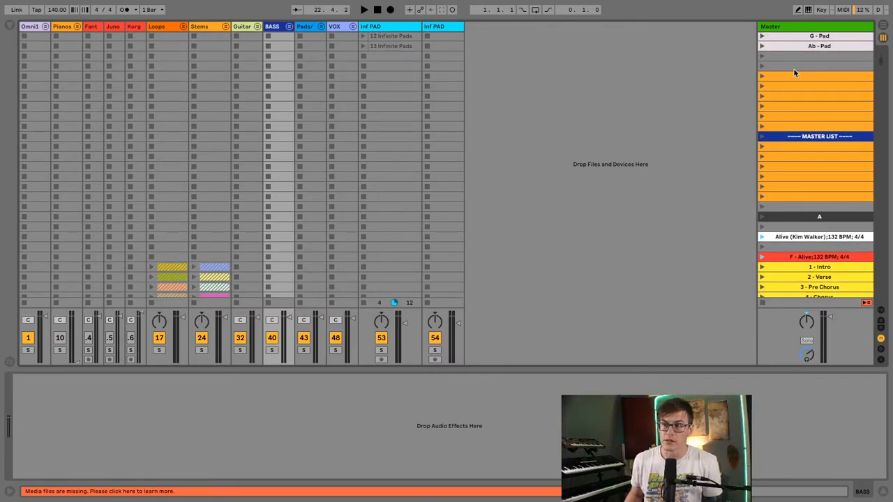
Browse the alphabetical master list of songs and their section scenes from A through Z to the # heading
{"action": "scroll", "coordinate": [795, 137], "scroll_direction": "up", "scroll_amount": 5}
{"action": "scroll", "coordinate": [796, 138], "scroll_direction": "down", "scroll_amount": 20}
{"action": "scroll", "coordinate": [797, 140], "scroll_direction": "up", "scroll_amount": 11}
{"action": "scroll", "coordinate": [795, 118], "scroll_direction": "up", "scroll_amount": 4}
{"action": "scroll", "coordinate": [793, 113], "scroll_direction": "down", "scroll_amount": 6}
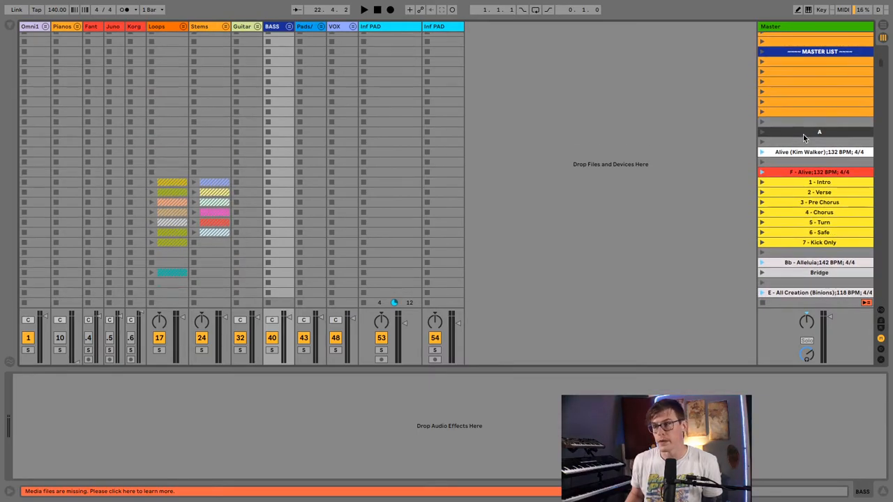
{"action": "scroll", "coordinate": [803, 134], "scroll_direction": "down", "scroll_amount": 15}
{"action": "scroll", "coordinate": [804, 138], "scroll_direction": "down", "scroll_amount": 16}
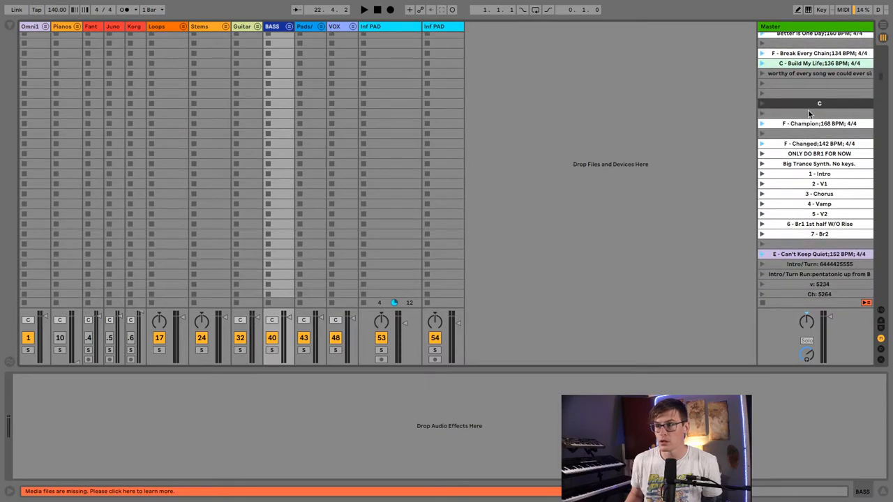
{"action": "scroll", "coordinate": [810, 140], "scroll_direction": "down", "scroll_amount": 15}
{"action": "scroll", "coordinate": [810, 163], "scroll_direction": "down", "scroll_amount": 16}
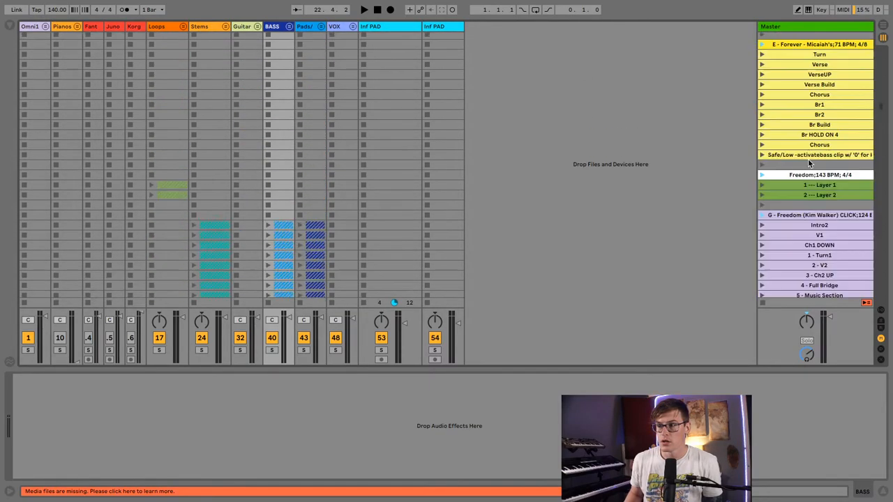
{"action": "scroll", "coordinate": [810, 162], "scroll_direction": "down", "scroll_amount": 10}
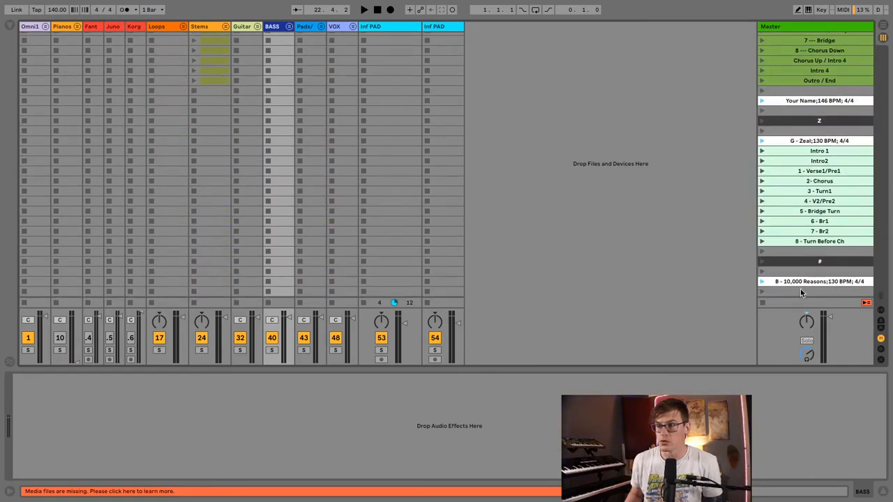
Select the B - 10,000 Reasons scene under the # heading and the empty scene directly above it
{"action": "left_click", "coordinate": [803, 282]}
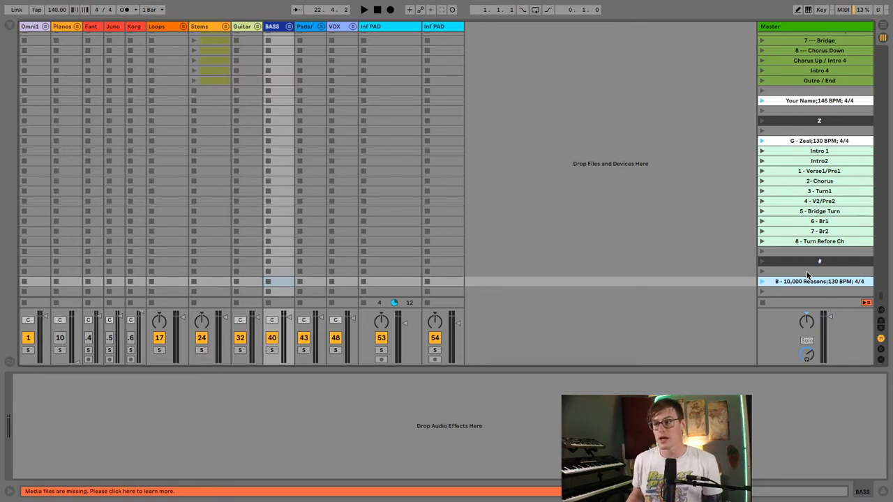
{"action": "left_click", "coordinate": [807, 272]}
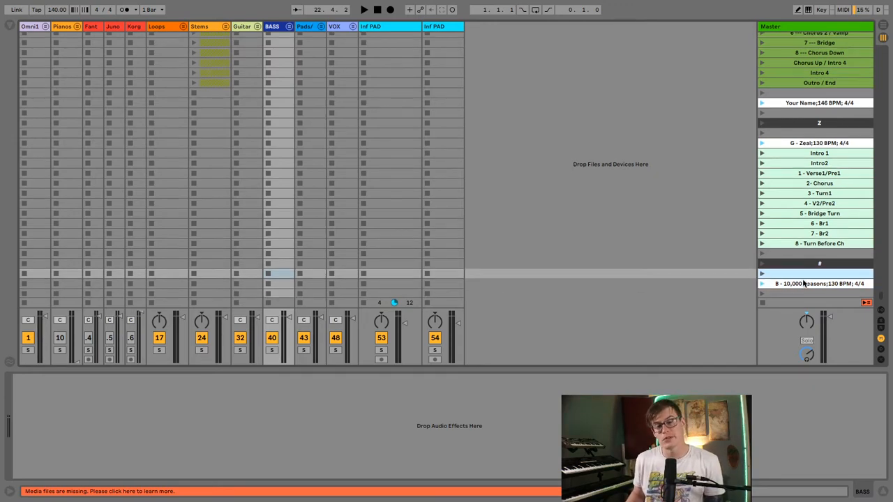
{"action": "left_click", "coordinate": [803, 283]}
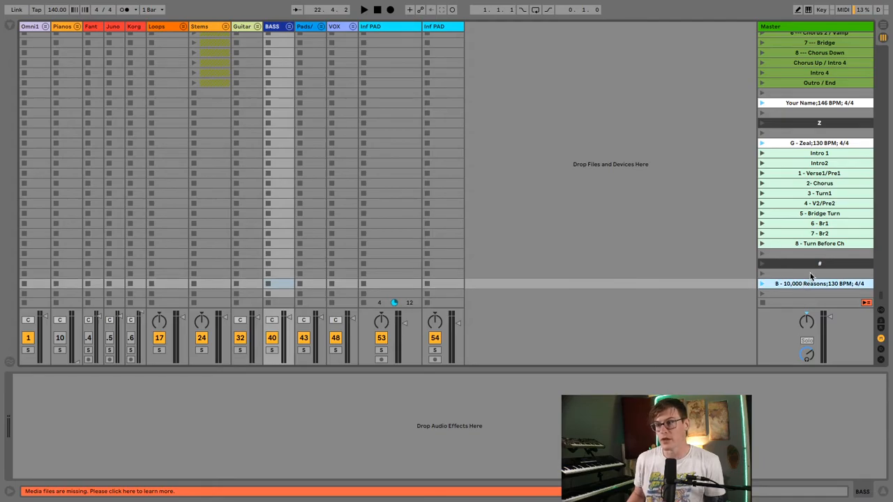
{"action": "left_click", "coordinate": [808, 274]}
Browse back to the P section of the master list, select G - Peace Be Still and review its section scenes
{"action": "scroll", "coordinate": [810, 276], "scroll_direction": "up", "scroll_amount": 10}
{"action": "scroll", "coordinate": [810, 276], "scroll_direction": "up", "scroll_amount": 15}
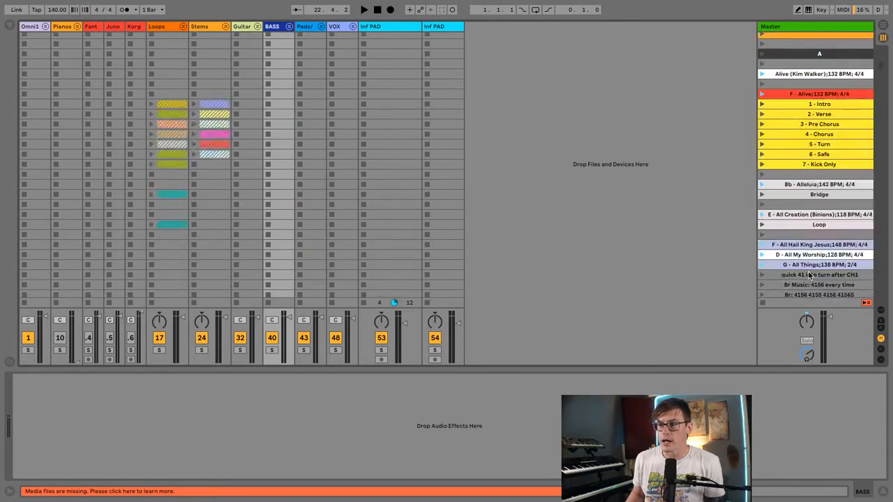
{"action": "scroll", "coordinate": [808, 276], "scroll_direction": "up", "scroll_amount": 15}
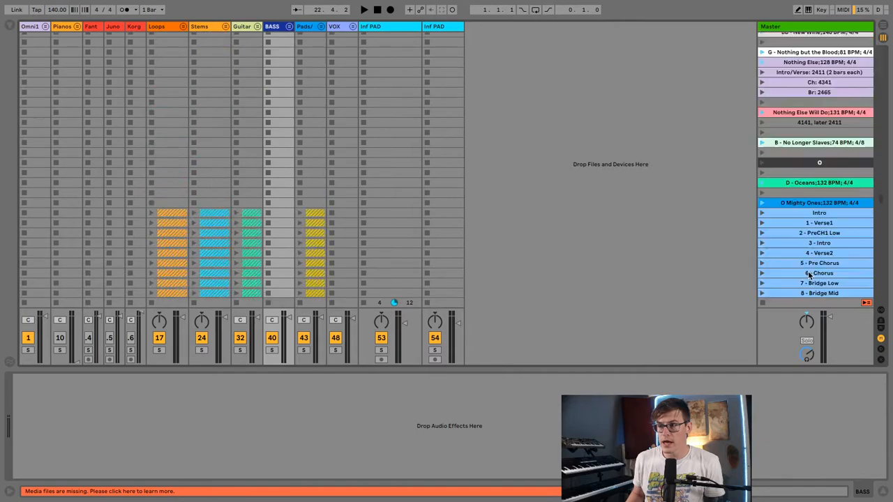
{"action": "scroll", "coordinate": [809, 275], "scroll_direction": "up", "scroll_amount": 15}
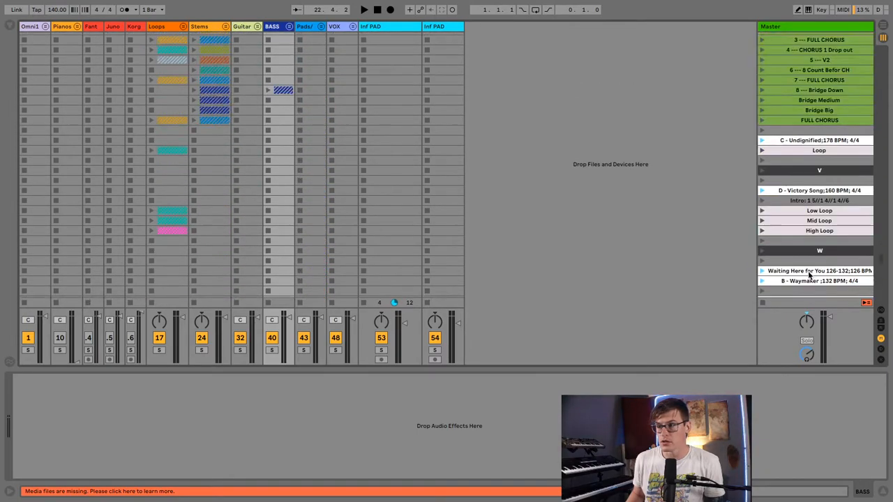
{"action": "scroll", "coordinate": [809, 275], "scroll_direction": "up", "scroll_amount": 15}
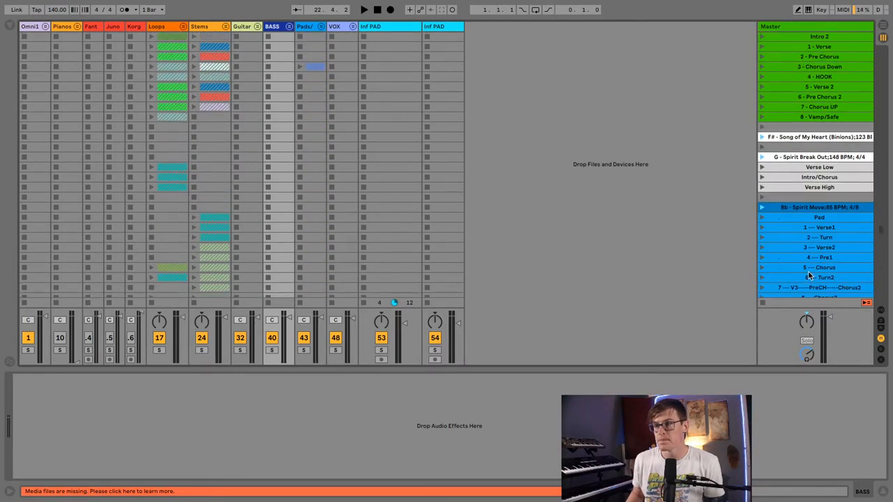
{"action": "scroll", "coordinate": [809, 275], "scroll_direction": "up", "scroll_amount": 15}
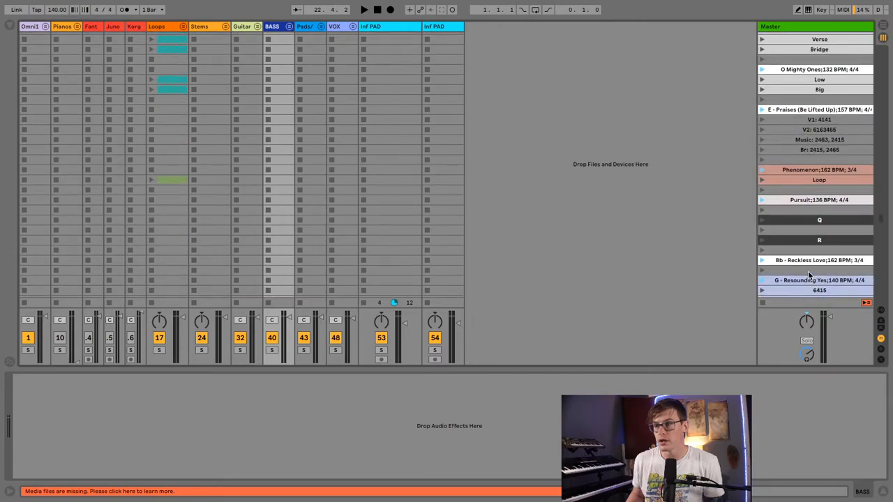
{"action": "scroll", "coordinate": [802, 255], "scroll_direction": "down", "scroll_amount": 1}
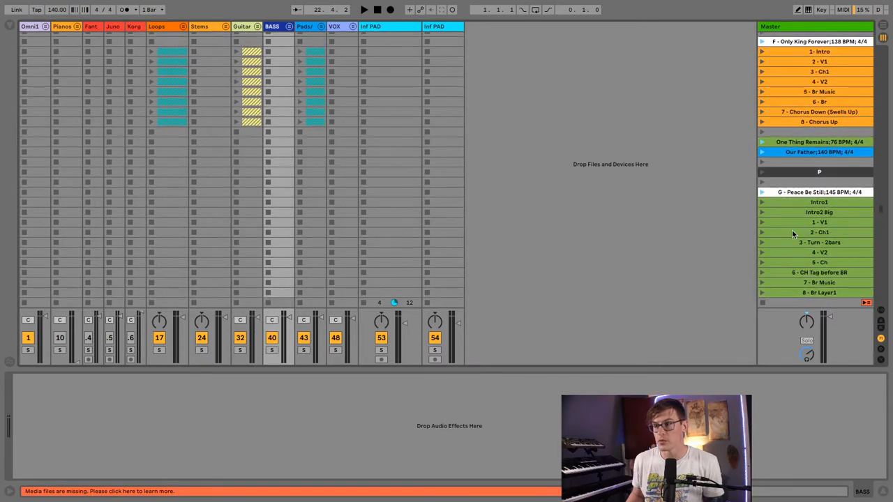
{"action": "left_click", "coordinate": [776, 194]}
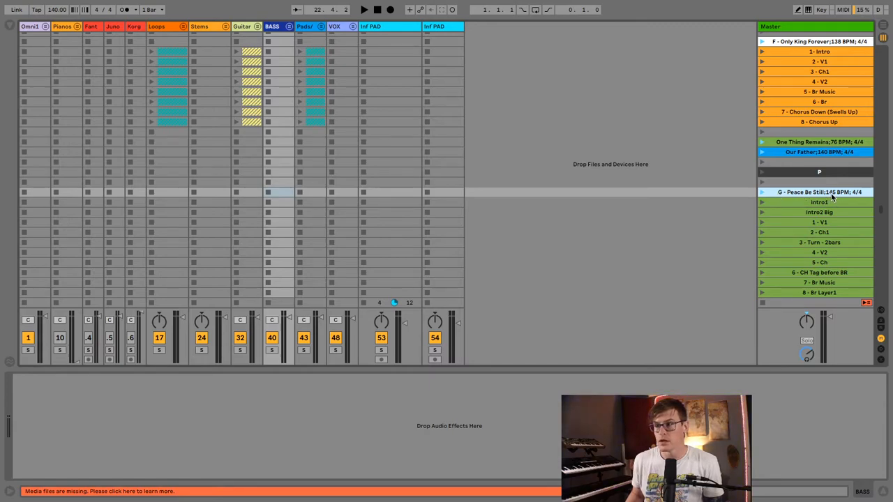
{"action": "scroll", "coordinate": [798, 202], "scroll_direction": "down", "scroll_amount": 5}
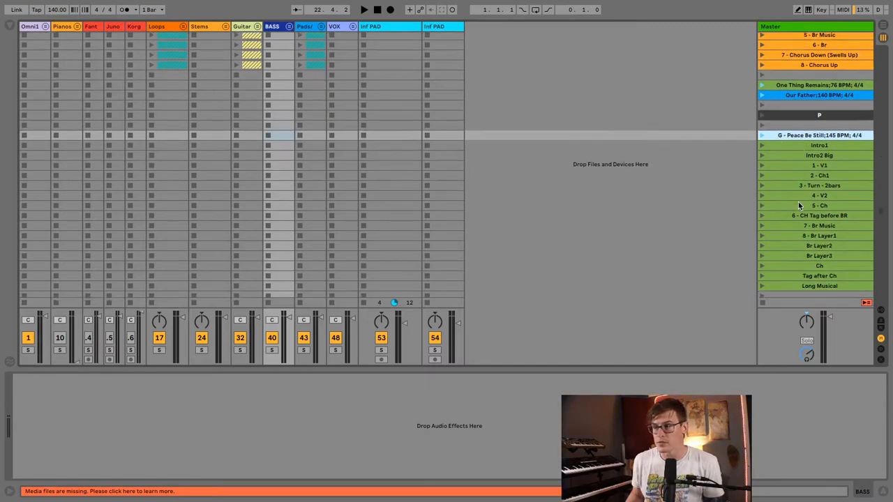
{"action": "scroll", "coordinate": [799, 202], "scroll_direction": "down", "scroll_amount": 8}
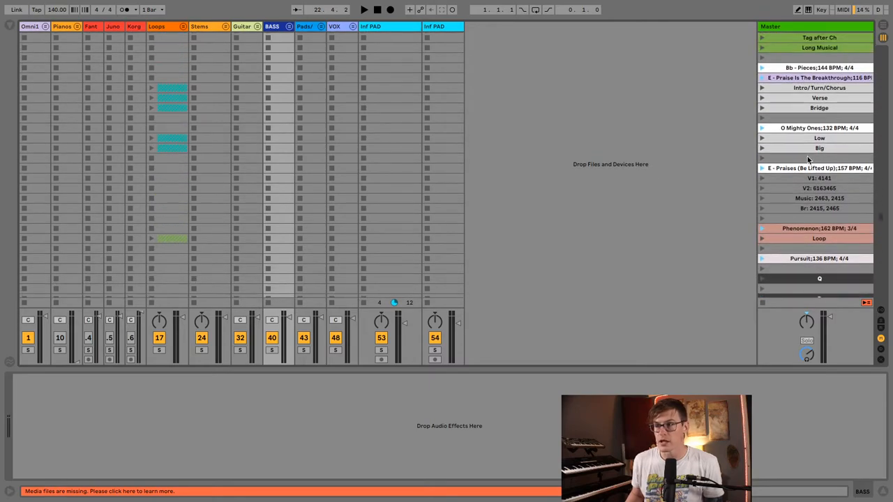
Select the E - Praises (Be Lifted Up) scene and go through its chord-number scenes for V1, V2, Music and Br
{"action": "left_click", "coordinate": [799, 170]}
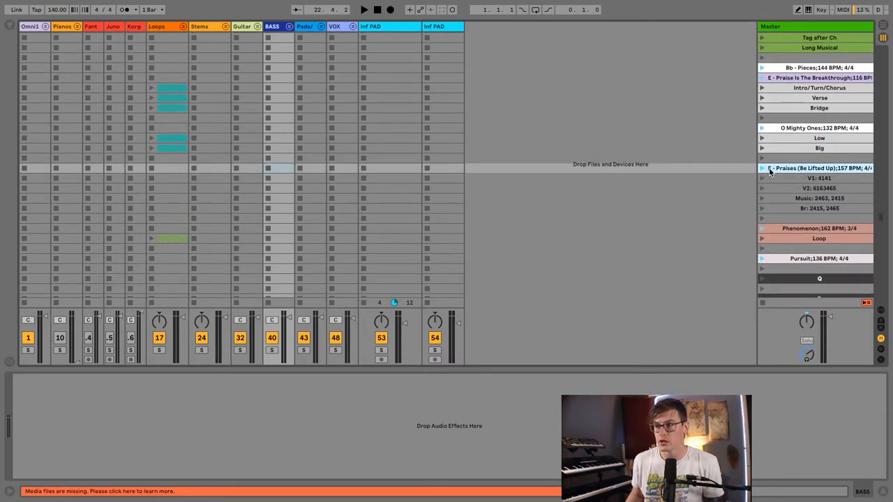
{"action": "left_click", "coordinate": [820, 179]}
{"action": "left_click", "coordinate": [822, 189]}
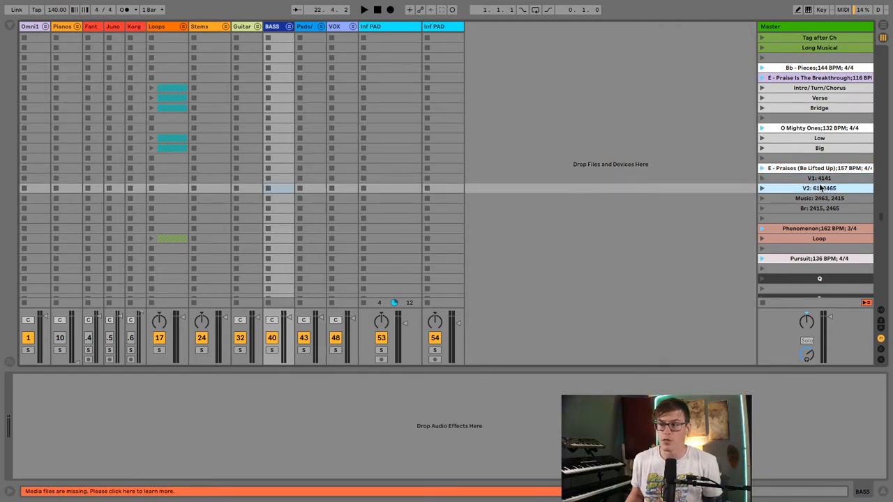
{"action": "left_click", "coordinate": [817, 199]}
{"action": "left_click", "coordinate": [813, 208]}
{"action": "left_click", "coordinate": [814, 199]}
{"action": "left_click", "coordinate": [819, 187]}
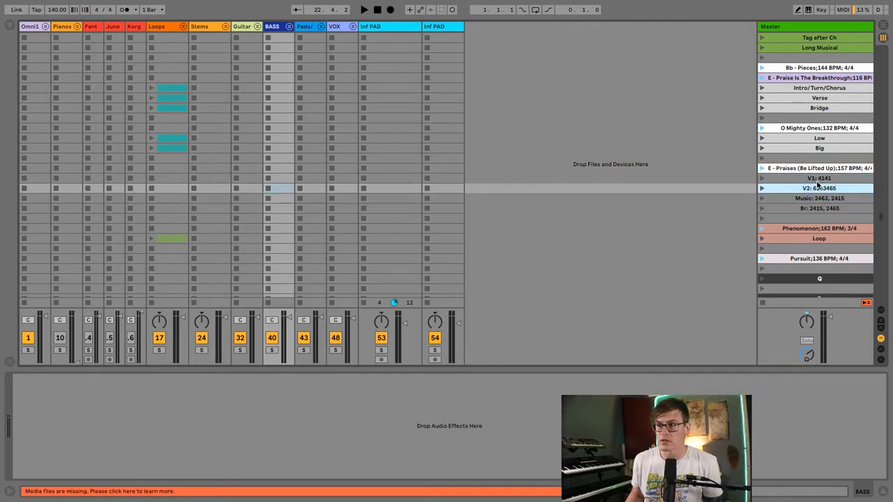
{"action": "left_click", "coordinate": [819, 178]}
{"action": "left_click", "coordinate": [818, 209]}
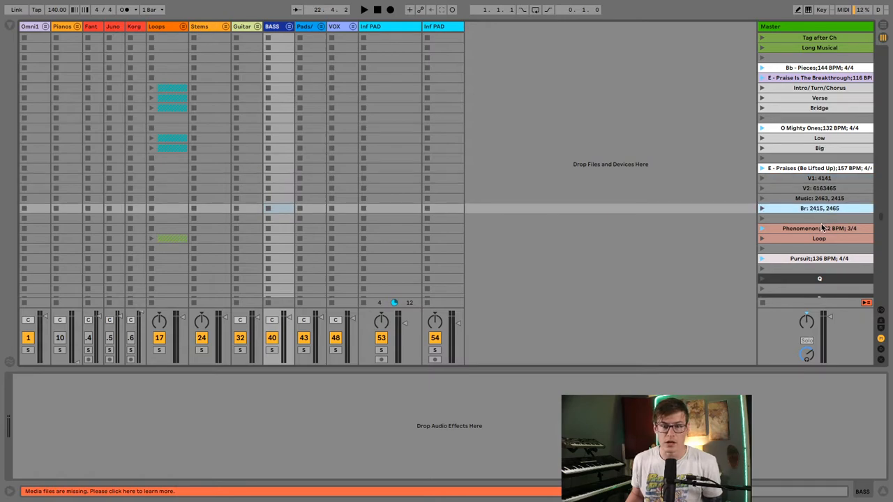
{"action": "left_click", "coordinate": [816, 218]}
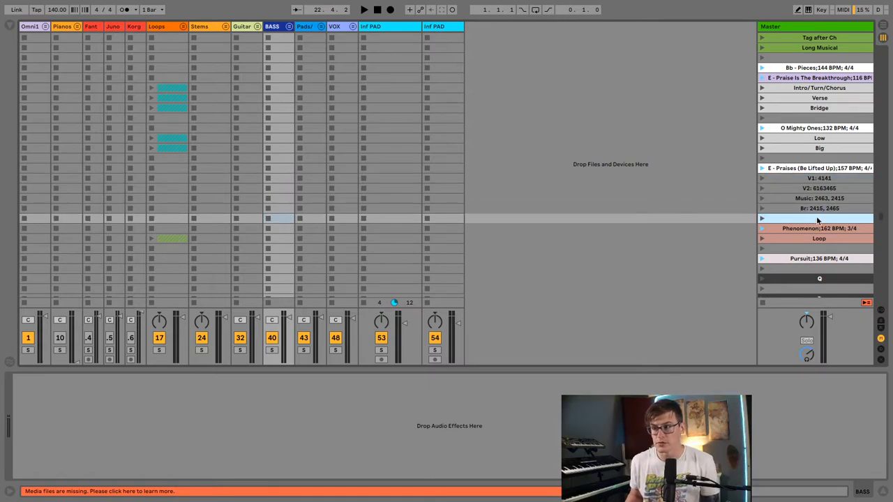
Return from the master list to the SONG LIST section and select an empty scene in it
{"action": "scroll", "coordinate": [819, 219], "scroll_direction": "up", "scroll_amount": 1}
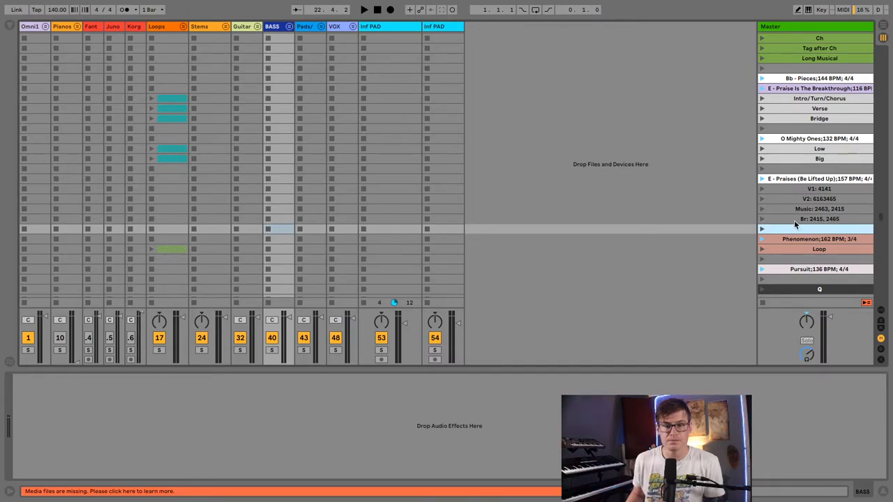
{"action": "scroll", "coordinate": [794, 220], "scroll_direction": "up", "scroll_amount": 20}
{"action": "scroll", "coordinate": [794, 220], "scroll_direction": "down", "scroll_amount": 20}
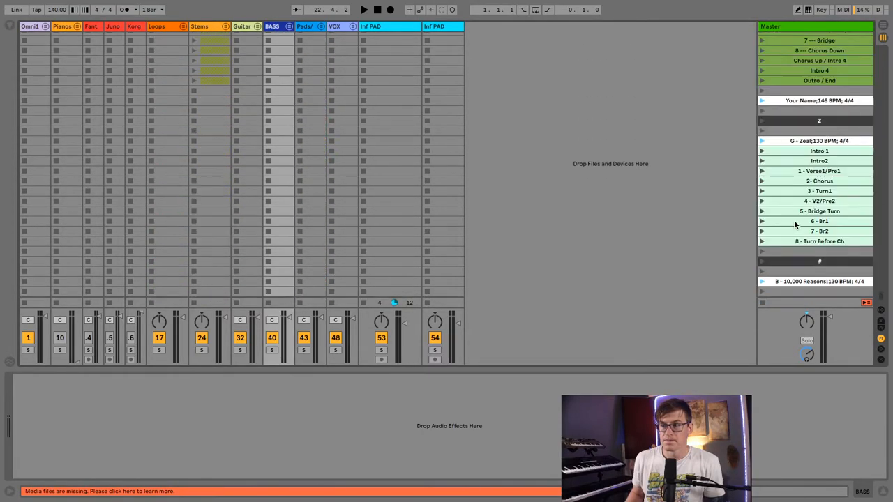
{"action": "scroll", "coordinate": [794, 220], "scroll_direction": "up", "scroll_amount": 10}
{"action": "scroll", "coordinate": [794, 220], "scroll_direction": "up", "scroll_amount": 20}
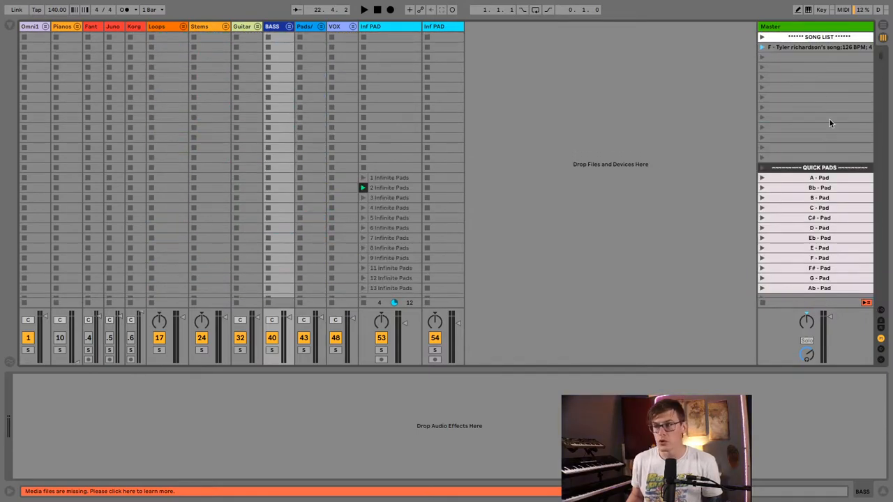
{"action": "left_click", "coordinate": [800, 67]}
Review the A songs in the master list and select the empty scene above F - All Hail King Jesus
{"action": "scroll", "coordinate": [803, 116], "scroll_direction": "down", "scroll_amount": 8}
{"action": "scroll", "coordinate": [804, 118], "scroll_direction": "down", "scroll_amount": 5}
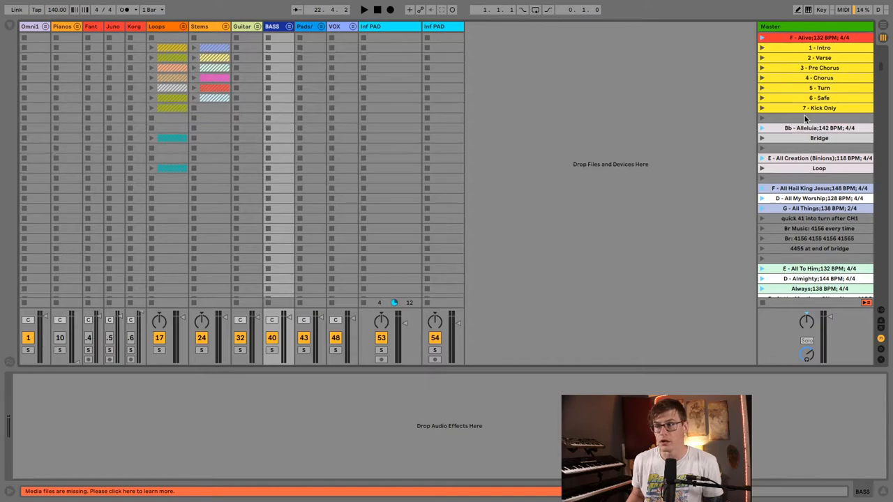
{"action": "scroll", "coordinate": [804, 119], "scroll_direction": "down", "scroll_amount": 3}
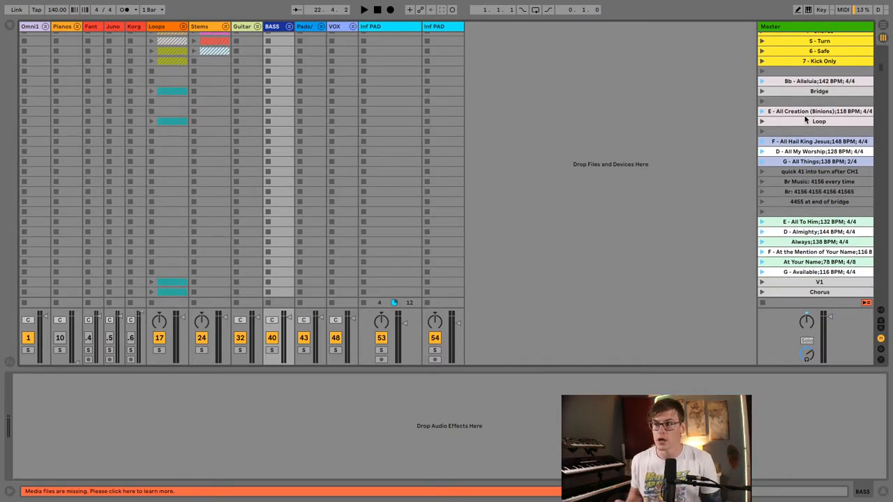
{"action": "left_click", "coordinate": [799, 131]}
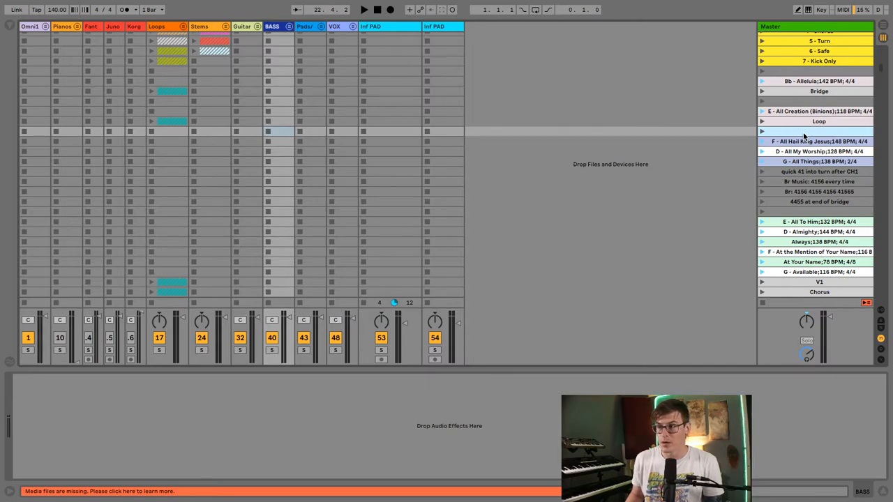
Examine the other set's SETLIST songs and their section scenes, down to the INFINITE PADS section
{"action": "scroll", "coordinate": [803, 133], "scroll_direction": "up", "scroll_amount": 10}
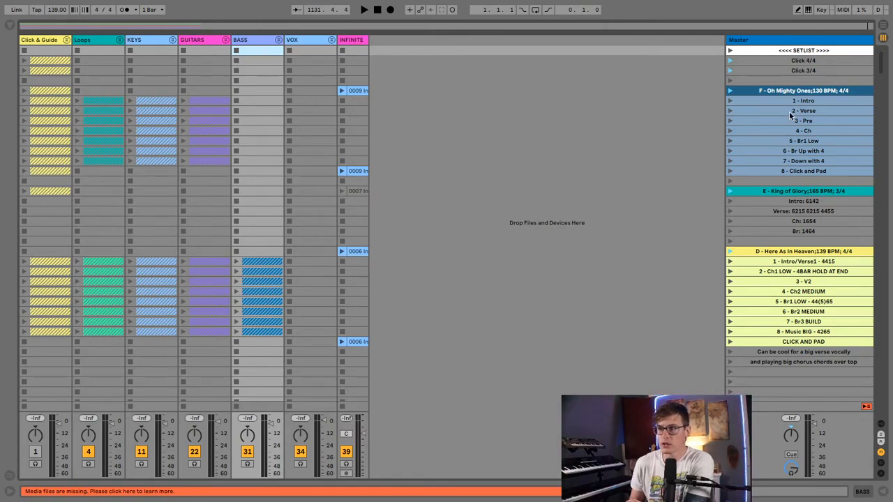
{"action": "scroll", "coordinate": [791, 115], "scroll_direction": "down", "scroll_amount": 1}
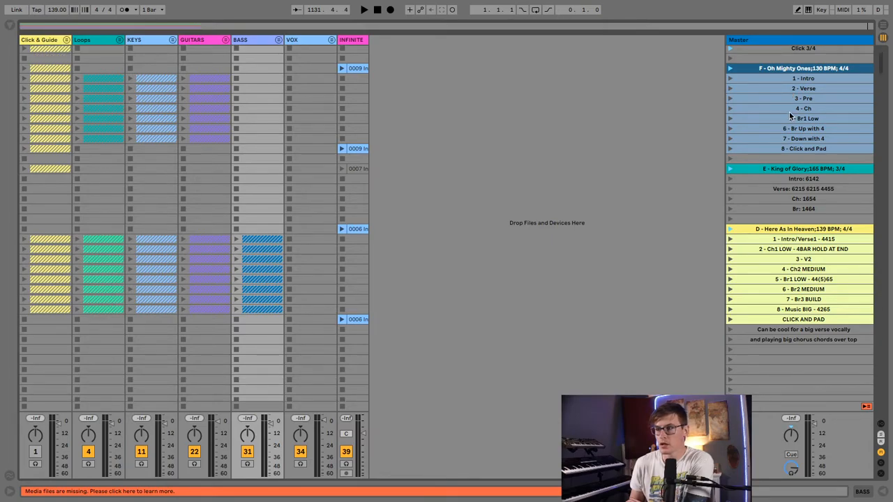
{"action": "scroll", "coordinate": [791, 115], "scroll_direction": "down", "scroll_amount": 1}
{"action": "scroll", "coordinate": [790, 115], "scroll_direction": "down", "scroll_amount": 5}
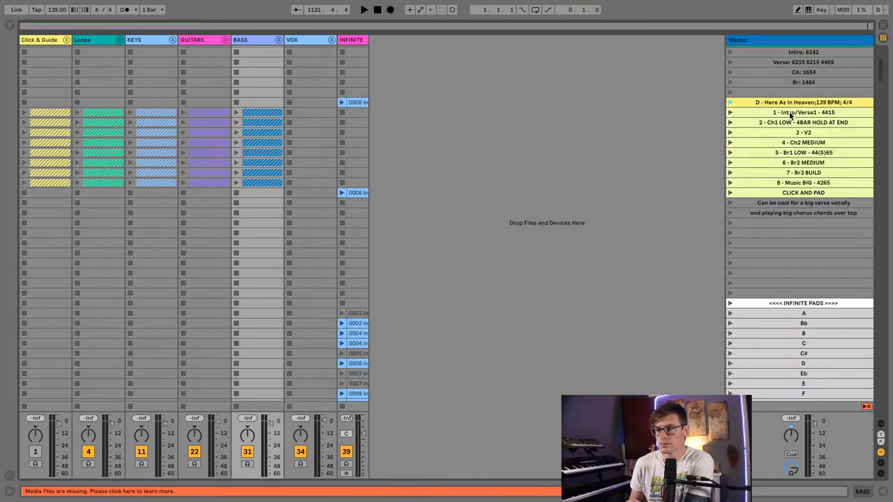
{"action": "scroll", "coordinate": [791, 115], "scroll_direction": "down", "scroll_amount": 7}
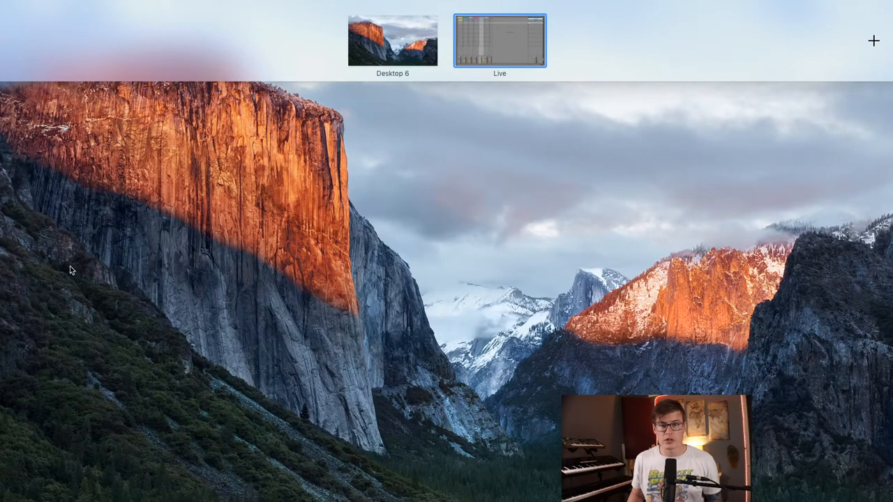
Launch the Breakthrough scene in the setlist to apply its 147 BPM tempo and 4/4 time signature
{"action": "left_click", "coordinate": [70, 266]}
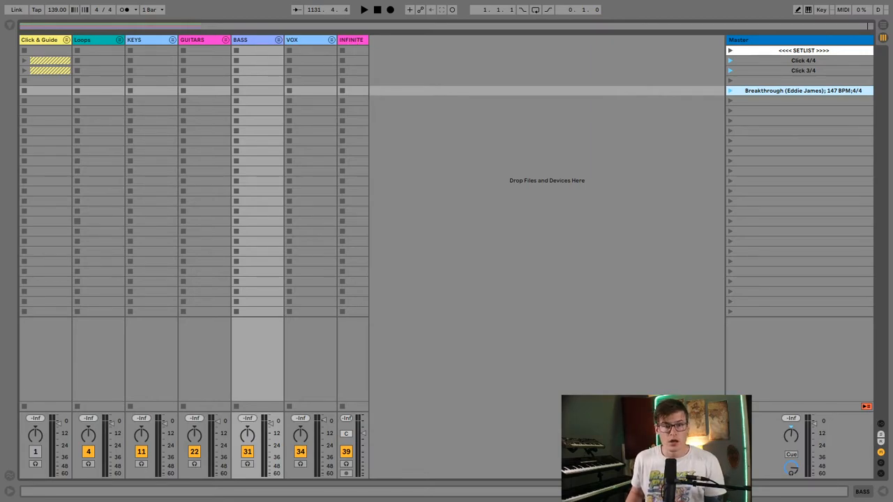
{"action": "left_click", "coordinate": [782, 99]}
{"action": "left_click", "coordinate": [782, 92]}
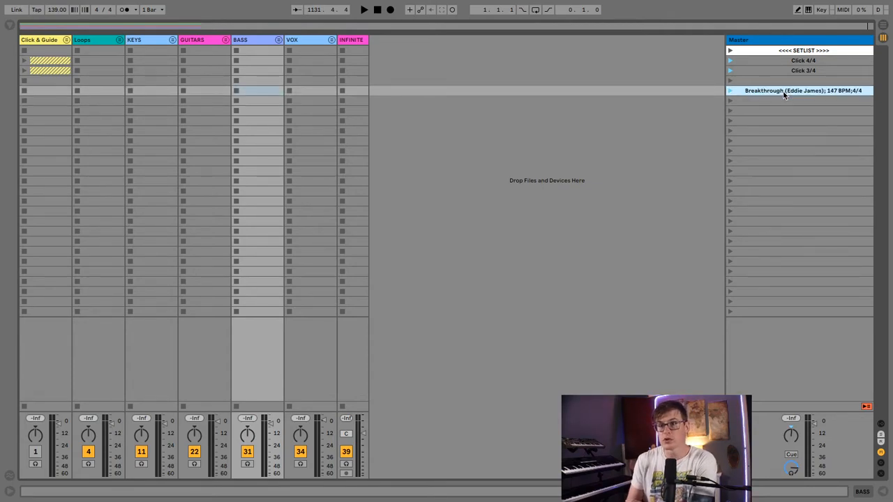
{"action": "key", "text": "Return"}
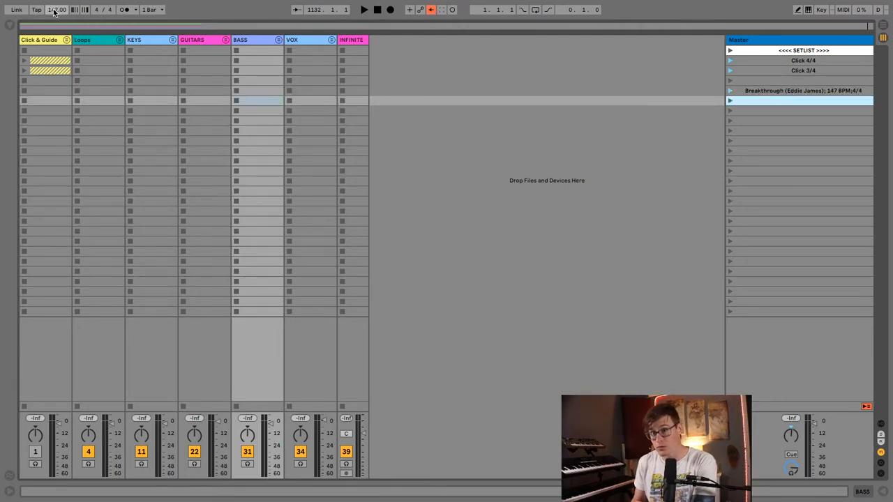
Show the Breakthrough scene's Edit Launch Tempo and Edit Launch Time Signature options, then dismiss them without making changes
{"action": "left_click", "coordinate": [834, 91]}
{"action": "right_click", "coordinate": [833, 90]}
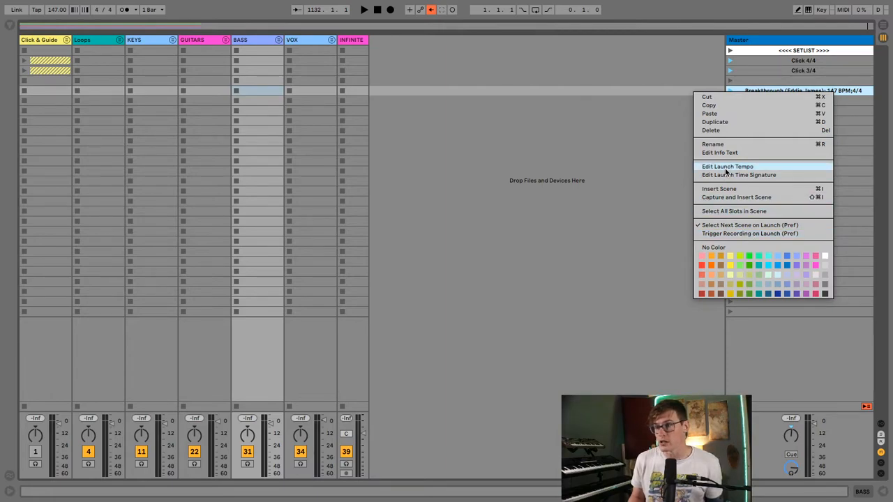
{"action": "left_click", "coordinate": [863, 105]}
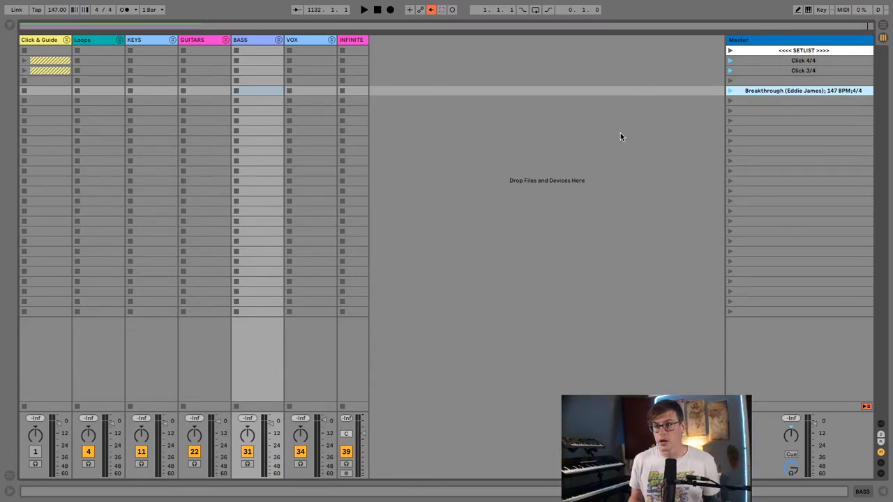
Clear all existing material from the Arrangement View timeline and select the Click & Guide group track
{"action": "key", "text": "Tab"}
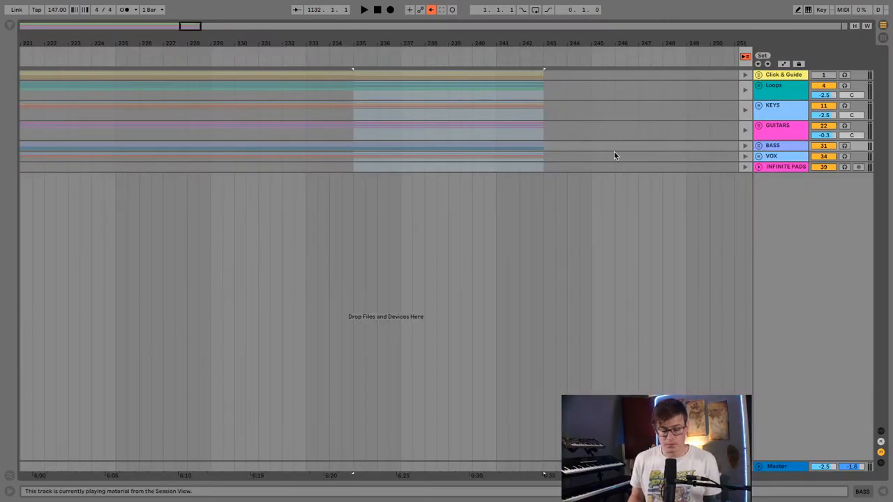
{"action": "key", "text": "ctrl+a"}
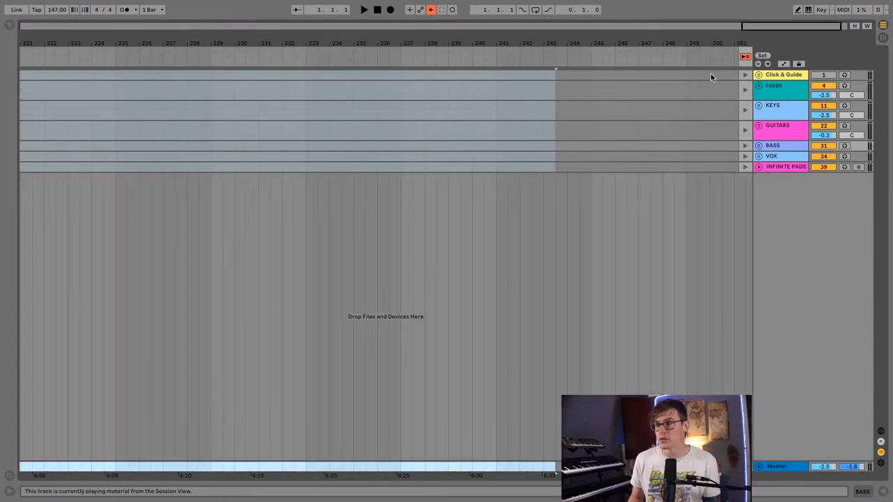
{"action": "left_click", "coordinate": [771, 74]}
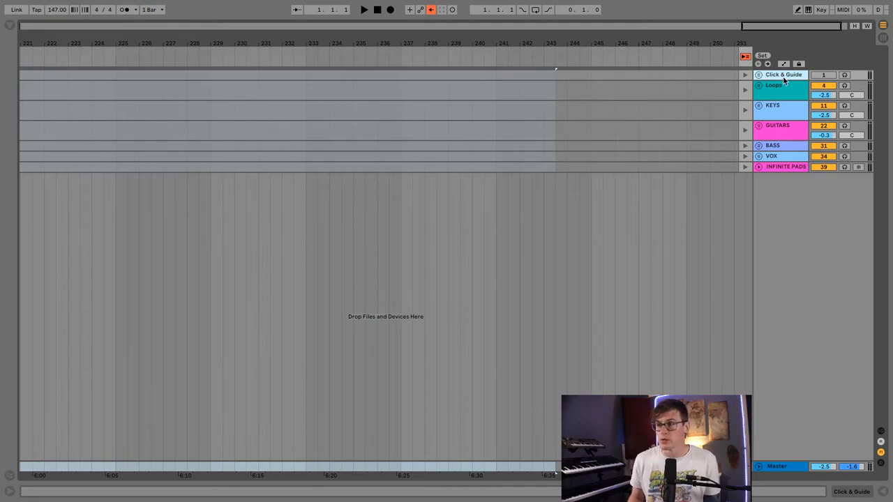
Unfold all the group tracks in the Arrangement at once and go back to the start of the timeline
{"action": "key", "text": "ctrl+a"}
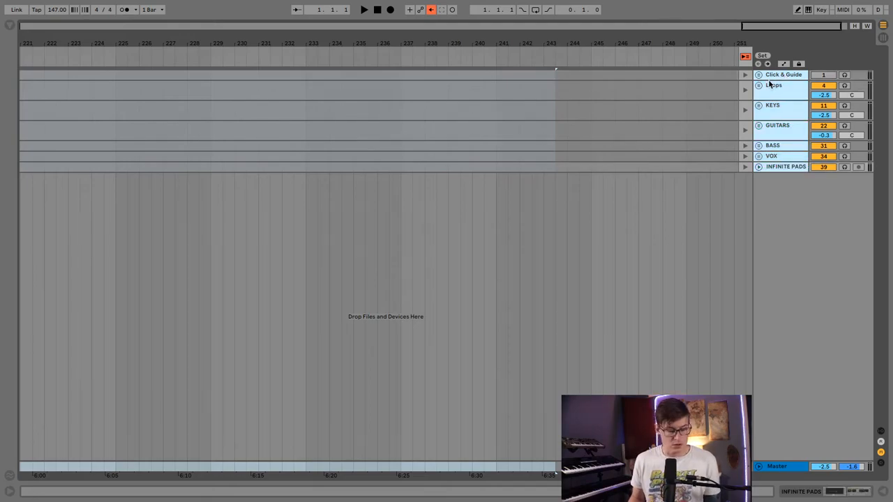
{"action": "left_click", "coordinate": [759, 86]}
{"action": "scroll", "coordinate": [784, 116], "scroll_direction": "up", "scroll_amount": 20}
{"action": "scroll", "coordinate": [640, 120], "scroll_direction": "left", "scroll_amount": 20}
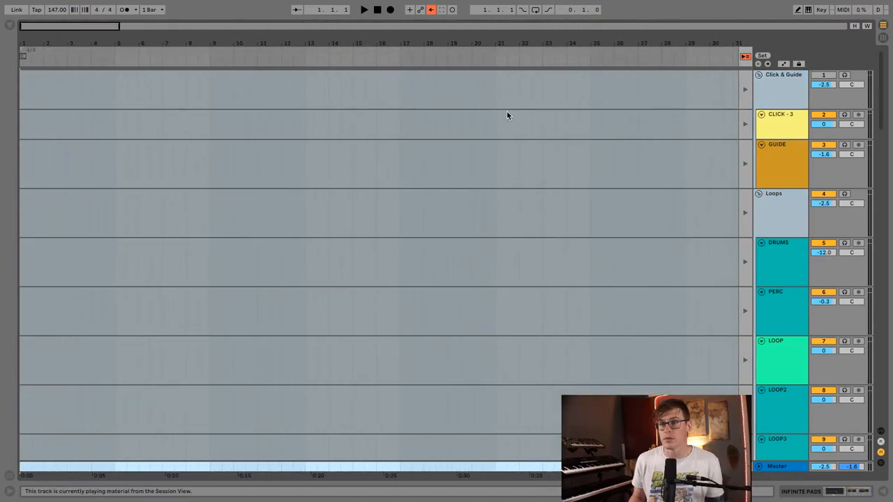
Set the insert point at bar 1 on the Click & Guide track and return all tracks to Arrangement playback
{"action": "left_click", "coordinate": [21, 84]}
{"action": "left_click", "coordinate": [432, 10]}
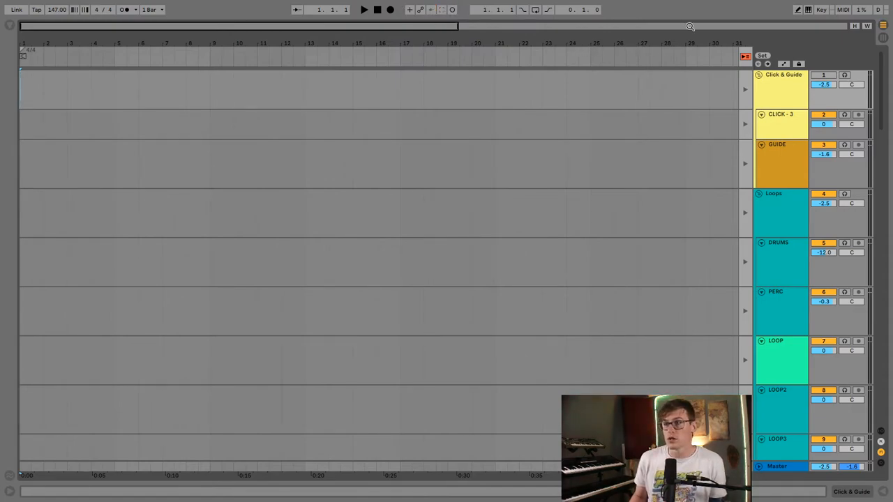
{"action": "left_click", "coordinate": [745, 58]}
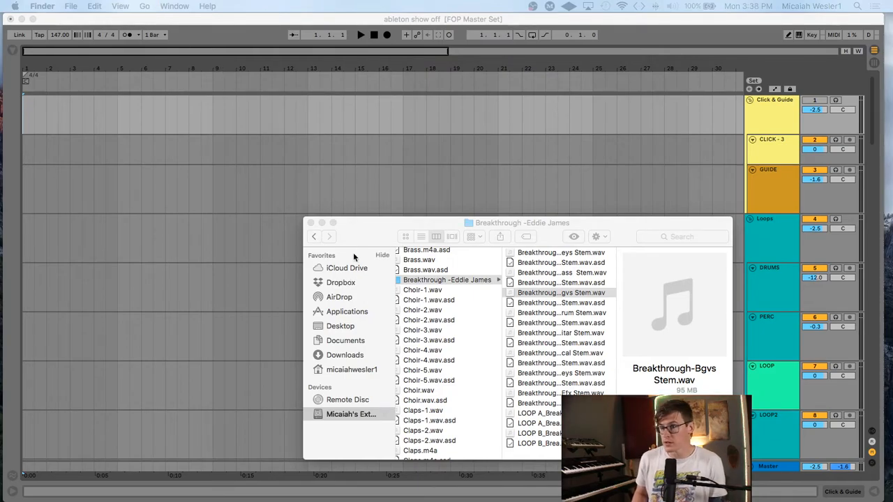
Switch to Finder and place Breakthrough-Aux Keys Stem.wav from the Breakthrough folder on the KEYS 1 track at about bar 2
{"action": "scroll", "coordinate": [552, 293], "scroll_direction": "up", "scroll_amount": 1}
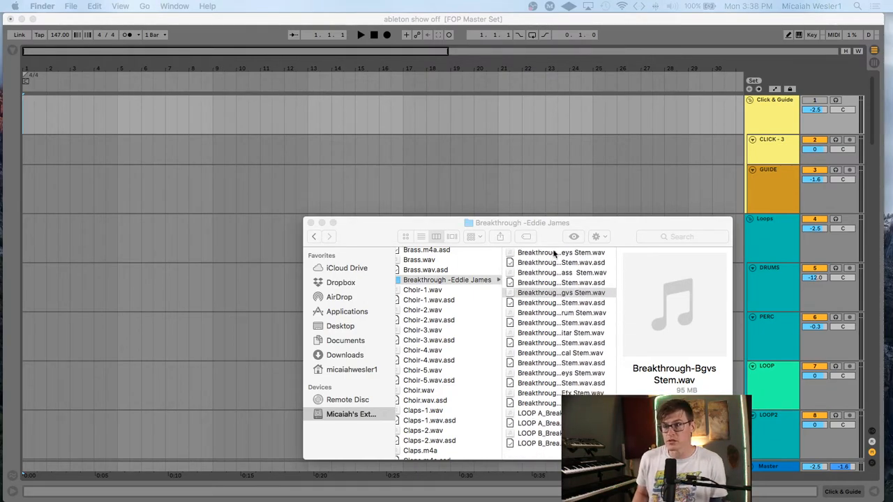
{"action": "left_click", "coordinate": [555, 254]}
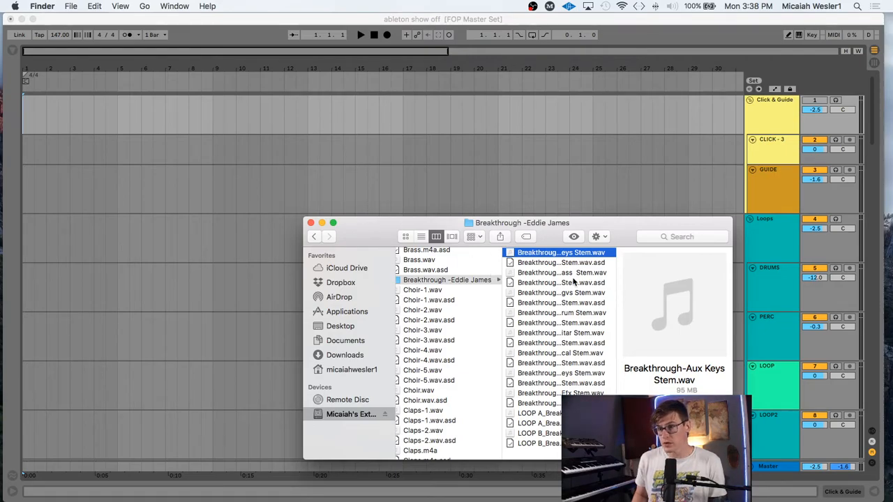
{"action": "mouse_move", "coordinate": [353, 224]}
{"action": "left_mouse_down"}
{"action": "mouse_move", "coordinate": [369, 229]}
{"action": "mouse_move", "coordinate": [370, 217]}
{"action": "left_mouse_up"}
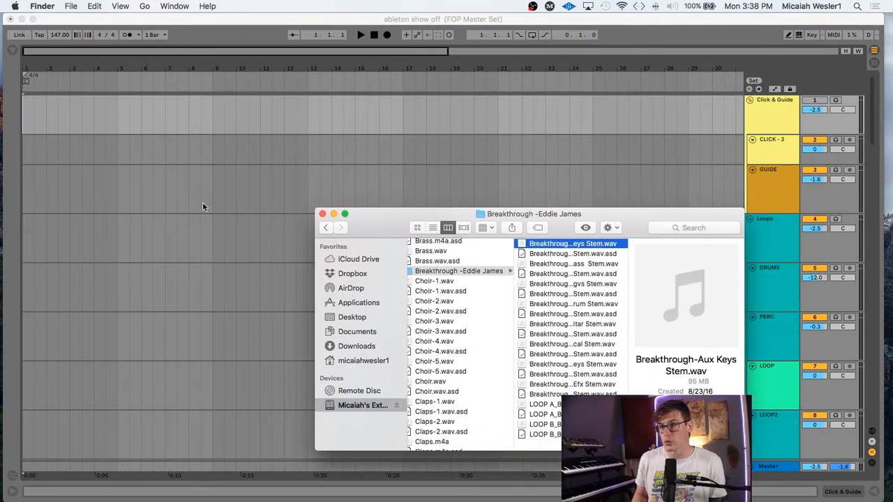
{"action": "key", "text": "ctrl+Up"}
{"action": "key", "text": "ctrl+Up"}
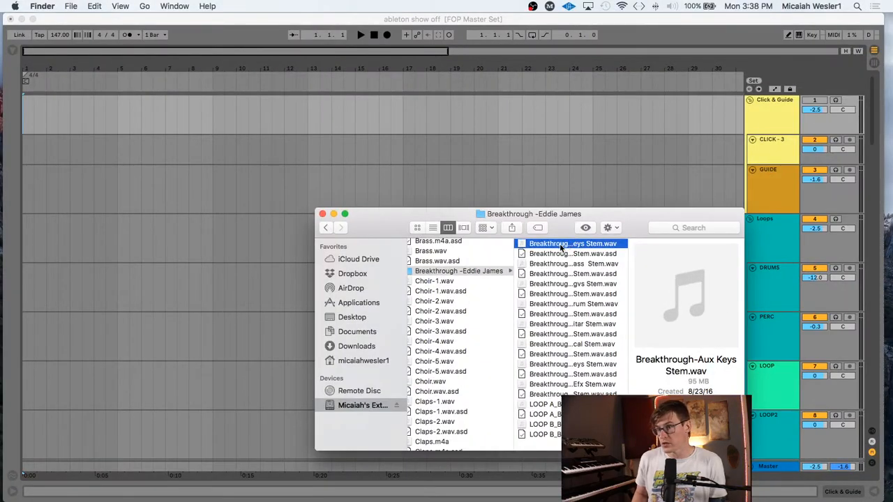
{"action": "scroll", "coordinate": [258, 248], "scroll_direction": "down", "scroll_amount": 6}
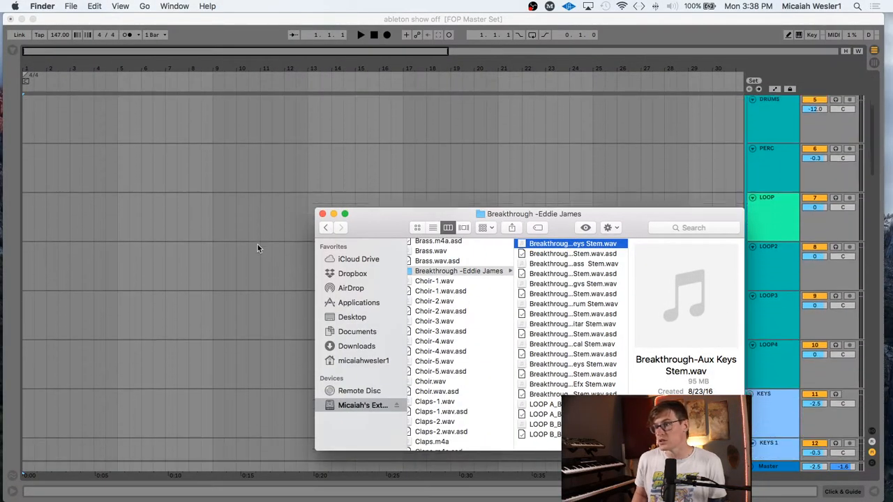
{"action": "scroll", "coordinate": [261, 246], "scroll_direction": "down", "scroll_amount": 5}
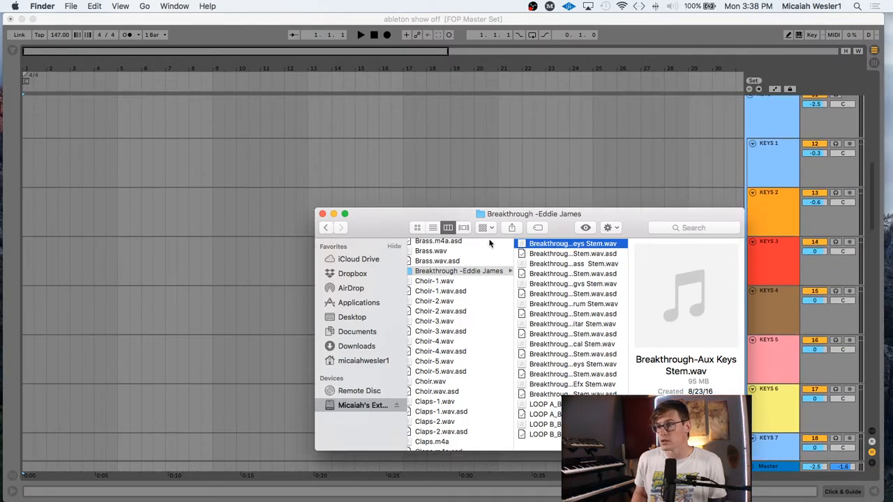
{"action": "left_click_drag", "start_coordinate": [534, 246], "coordinate": [49, 159]}
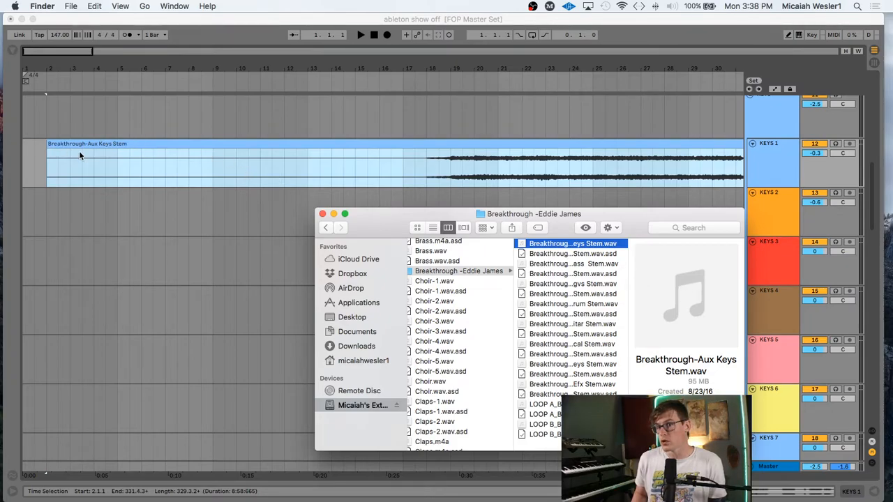
Place Breakthrough-Bass Stem.wav on the BASS audio track at about 1.3.1
{"action": "left_click", "coordinate": [568, 264]}
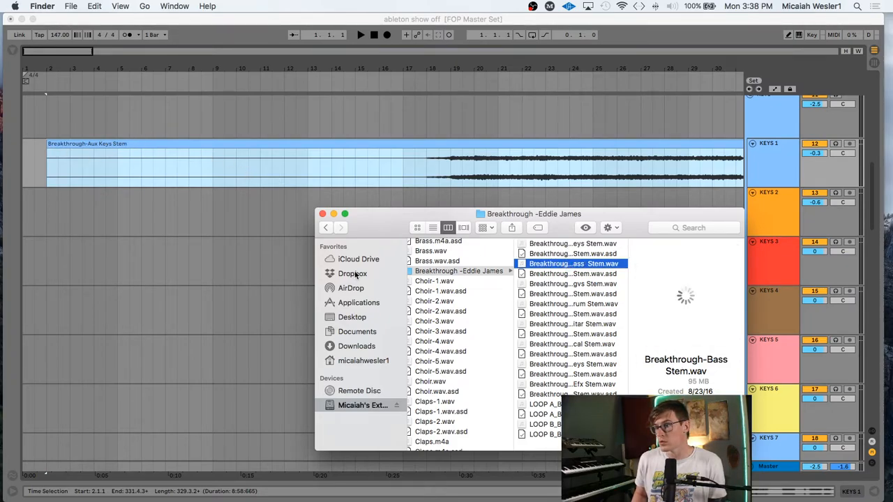
{"action": "scroll", "coordinate": [267, 275], "scroll_direction": "down", "scroll_amount": 10}
{"action": "scroll", "coordinate": [267, 276], "scroll_direction": "down", "scroll_amount": 10}
{"action": "scroll", "coordinate": [267, 274], "scroll_direction": "down", "scroll_amount": 5}
{"action": "left_click_drag", "start_coordinate": [575, 265], "coordinate": [36, 157]}
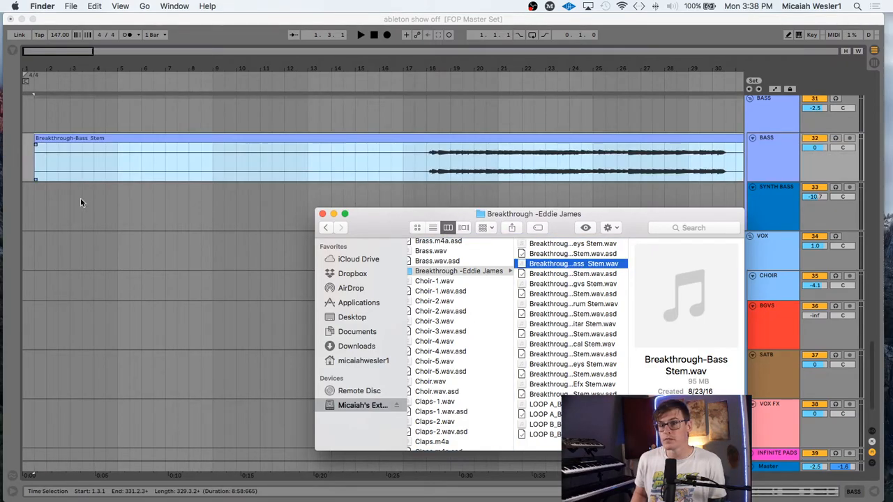
Place Breakthrough-Bgvs Stem.wav on the BGVS track at about 2.3.1
{"action": "left_click", "coordinate": [553, 284]}
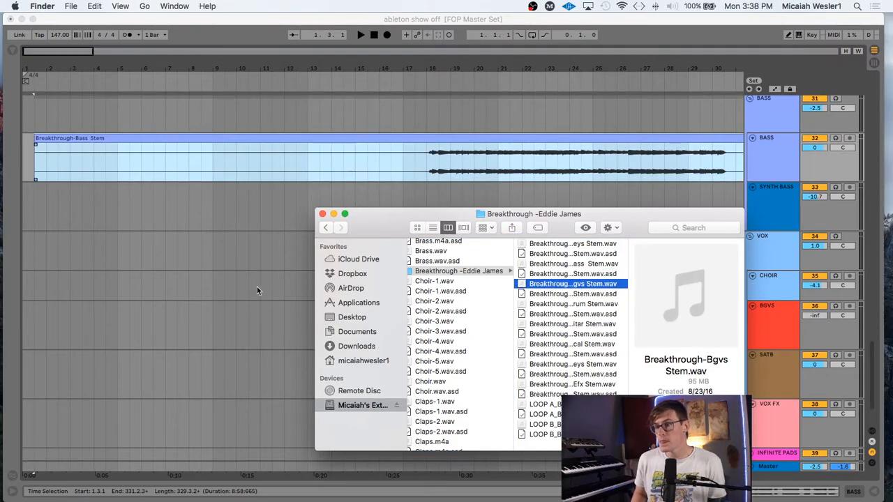
{"action": "scroll", "coordinate": [251, 281], "scroll_direction": "down", "scroll_amount": 3}
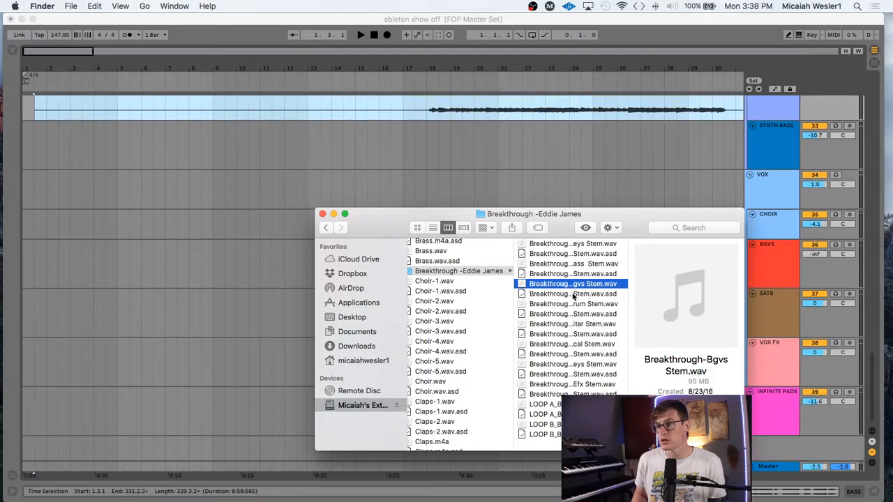
{"action": "left_click_drag", "start_coordinate": [551, 286], "coordinate": [53, 250]}
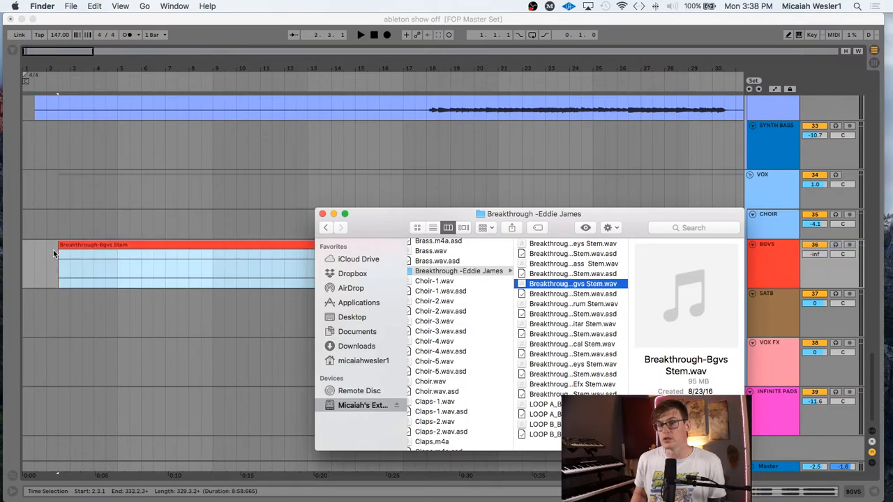
Place Breakthrough-Drum Stem.wav on the DRUMS track at about 4.3.1
{"action": "left_click", "coordinate": [584, 304]}
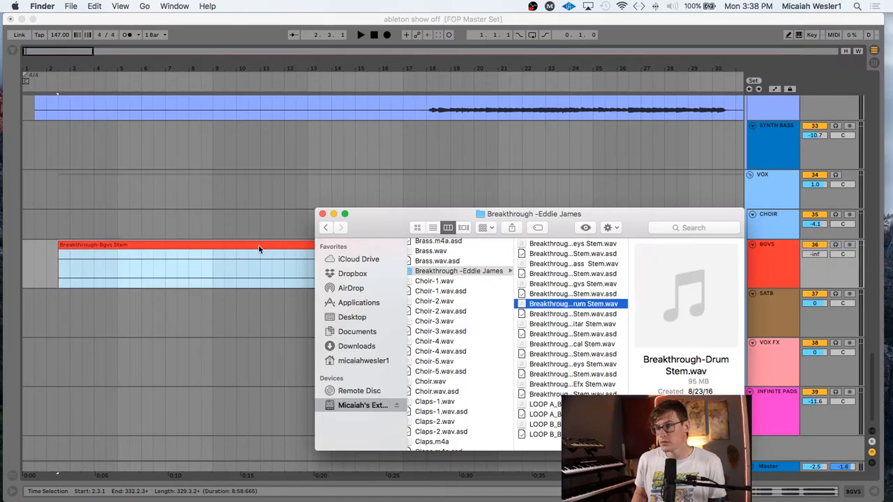
{"action": "scroll", "coordinate": [260, 251], "scroll_direction": "up", "scroll_amount": 15}
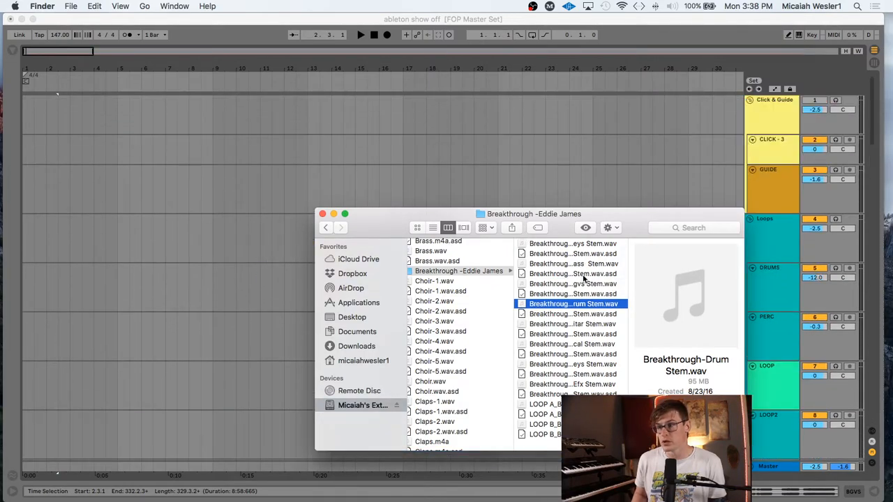
{"action": "left_click_drag", "start_coordinate": [555, 307], "coordinate": [106, 276]}
Place Breakthrough-Guitar Stem.wav on the EG 1 track at about 1.3.1
{"action": "left_click_drag", "start_coordinate": [583, 324], "coordinate": [280, 255]}
{"action": "scroll", "coordinate": [280, 255], "scroll_direction": "down", "scroll_amount": 10}
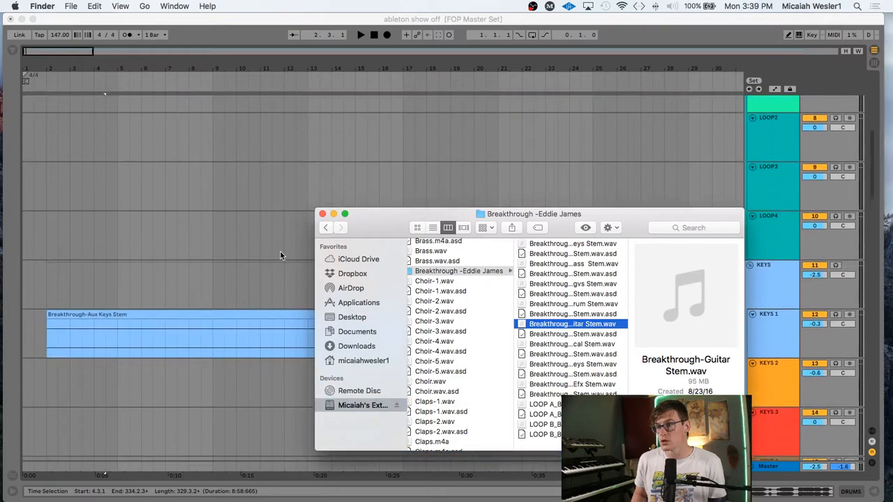
{"action": "scroll", "coordinate": [285, 254], "scroll_direction": "down", "scroll_amount": 5}
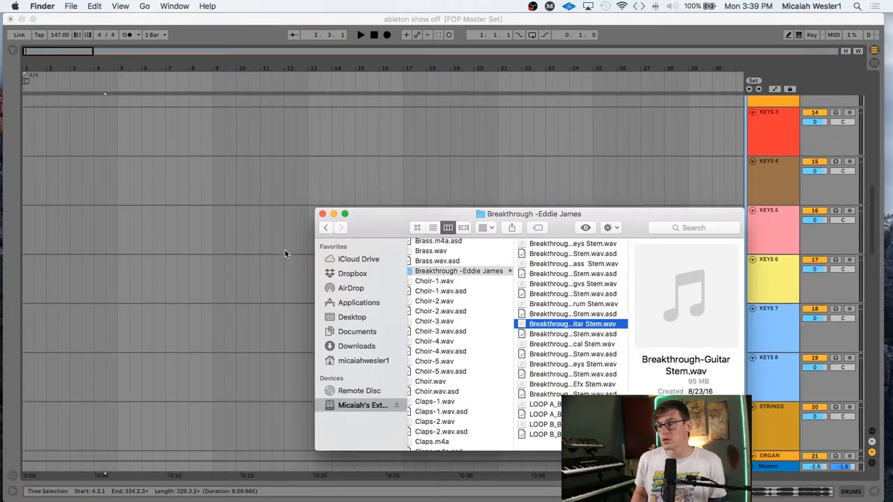
{"action": "scroll", "coordinate": [286, 253], "scroll_direction": "down", "scroll_amount": 12}
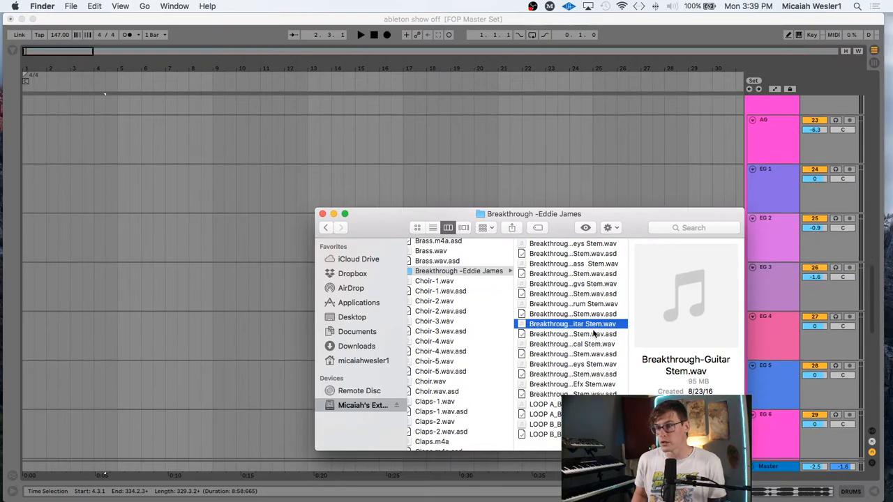
{"action": "left_click_drag", "start_coordinate": [554, 326], "coordinate": [53, 202]}
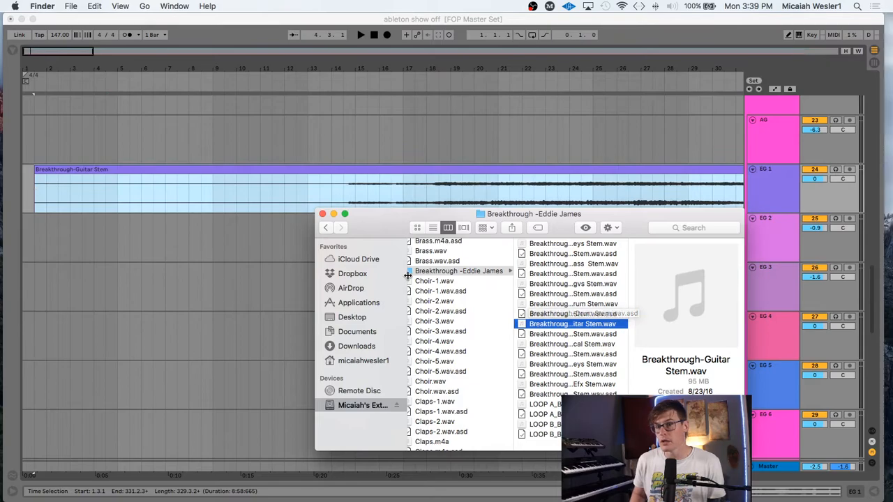
Place Breakthrough-Lead Vocal Stem.wav on the CHOIR track at about bar 2
{"action": "left_click", "coordinate": [581, 345]}
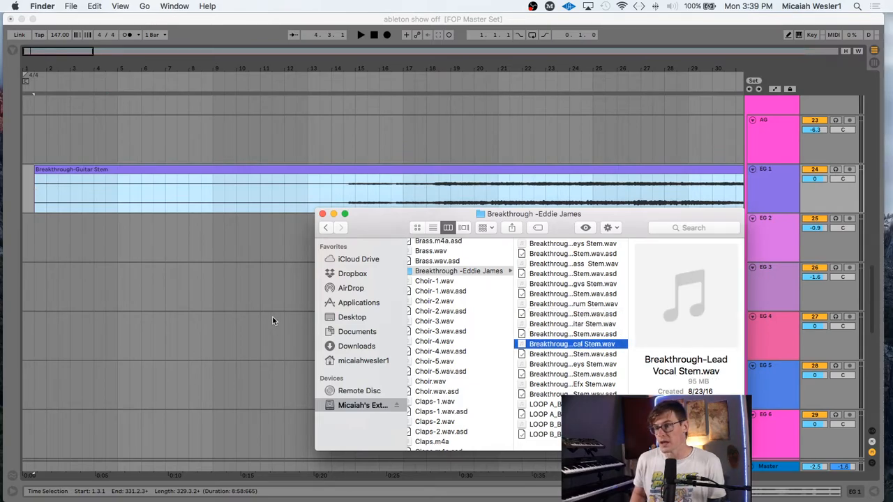
{"action": "scroll", "coordinate": [271, 322], "scroll_direction": "down", "scroll_amount": 10}
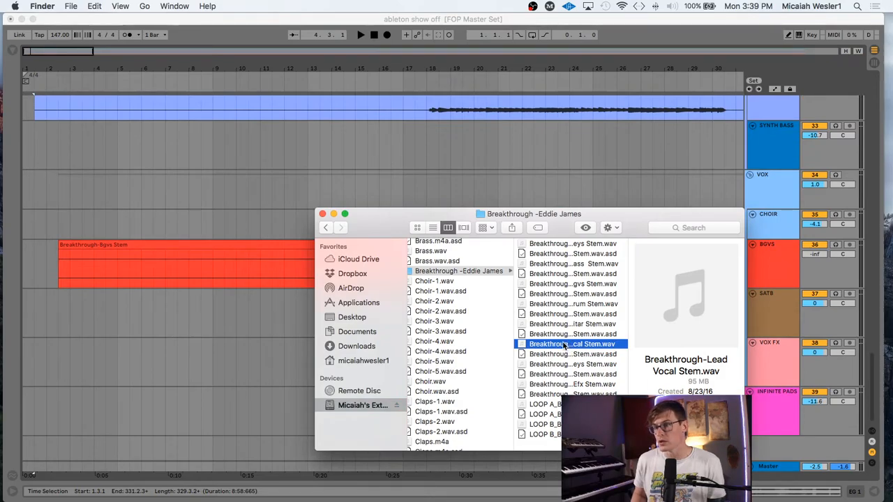
{"action": "left_click_drag", "start_coordinate": [551, 347], "coordinate": [49, 223]}
Place Breakthrough-Main Keys Stem.wav on the KEYS 2 track, below the Aux Keys clip, at about 1.3.1
{"action": "left_click", "coordinate": [577, 364]}
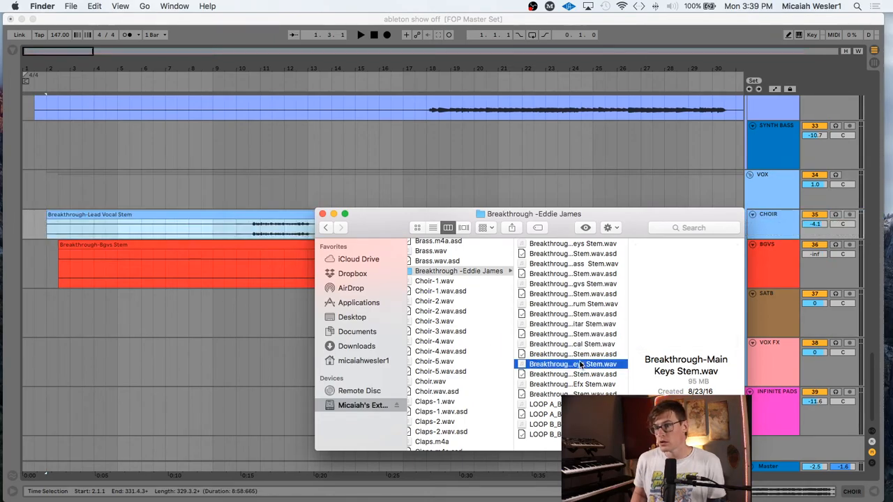
{"action": "scroll", "coordinate": [216, 301], "scroll_direction": "up", "scroll_amount": 10}
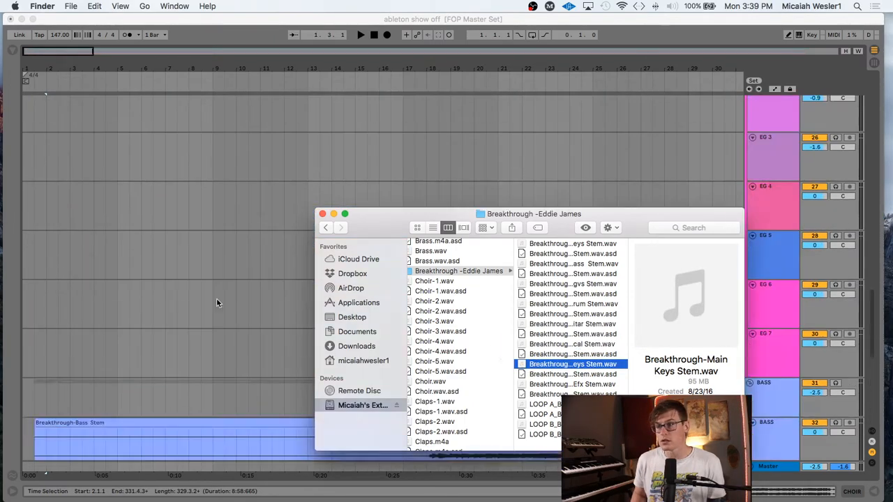
{"action": "scroll", "coordinate": [216, 300], "scroll_direction": "up", "scroll_amount": 10}
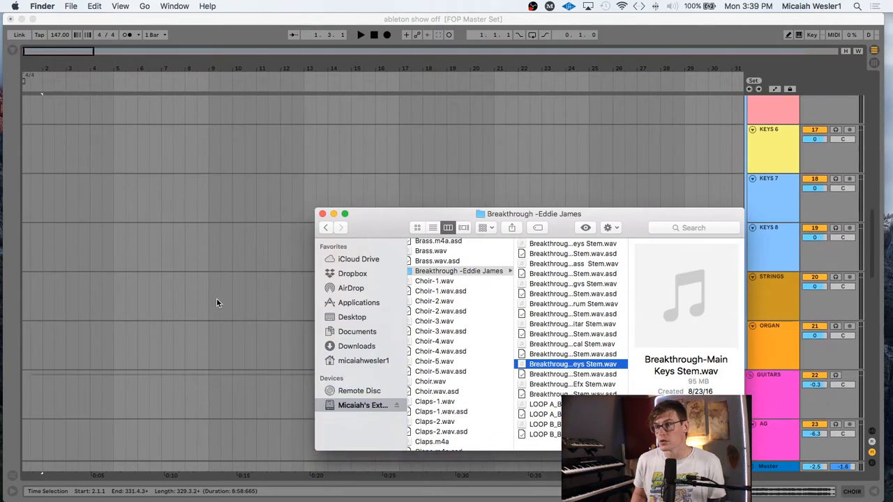
{"action": "scroll", "coordinate": [217, 302], "scroll_direction": "up", "scroll_amount": 3}
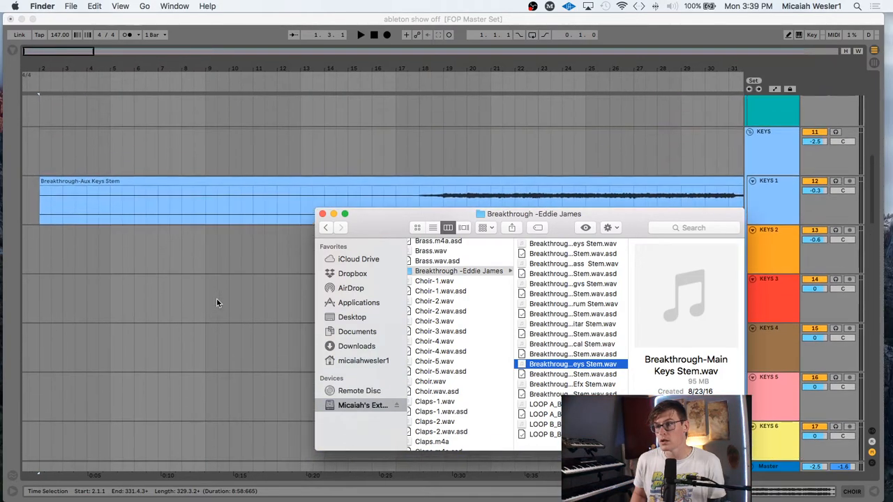
{"action": "scroll", "coordinate": [217, 300], "scroll_direction": "down", "scroll_amount": 1}
{"action": "left_click_drag", "start_coordinate": [549, 366], "coordinate": [35, 185]}
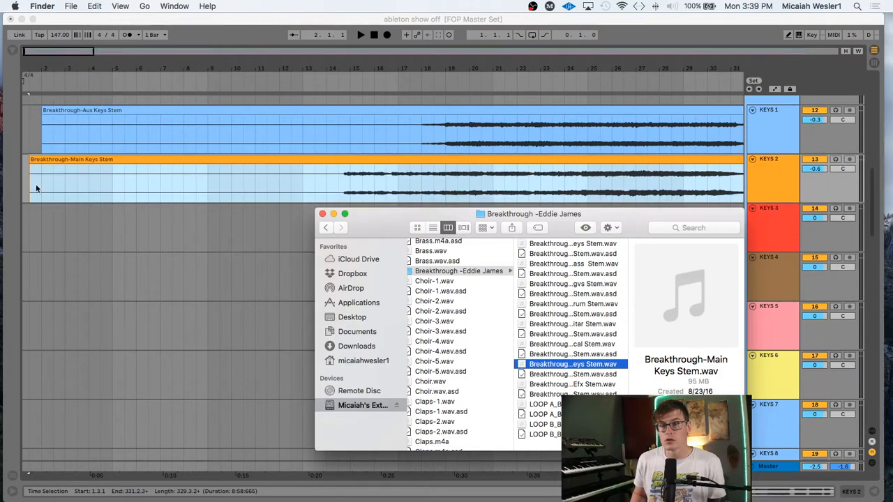
Place Breakthrough-Perc-Efx Stem.wav on the PERC track and LOOP A_Breakthrough.wav on the LOOP track, both at about 1.3.1
{"action": "left_click", "coordinate": [568, 384]}
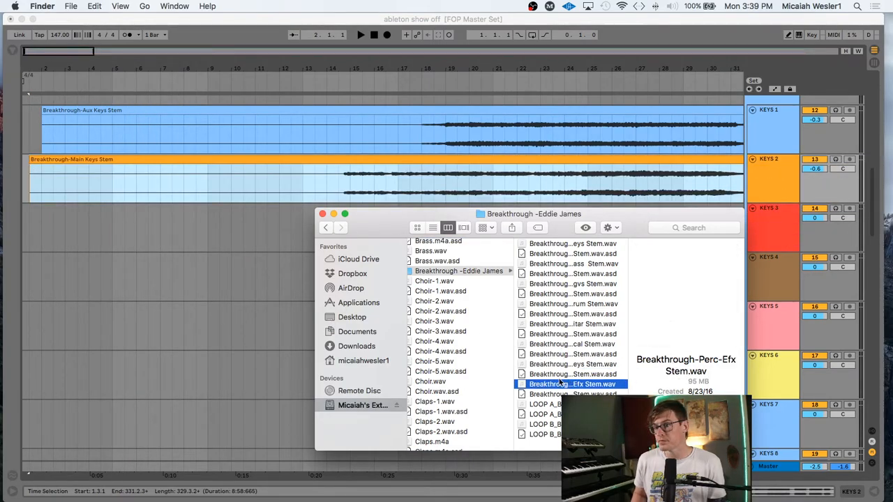
{"action": "scroll", "coordinate": [250, 288], "scroll_direction": "up", "scroll_amount": 10}
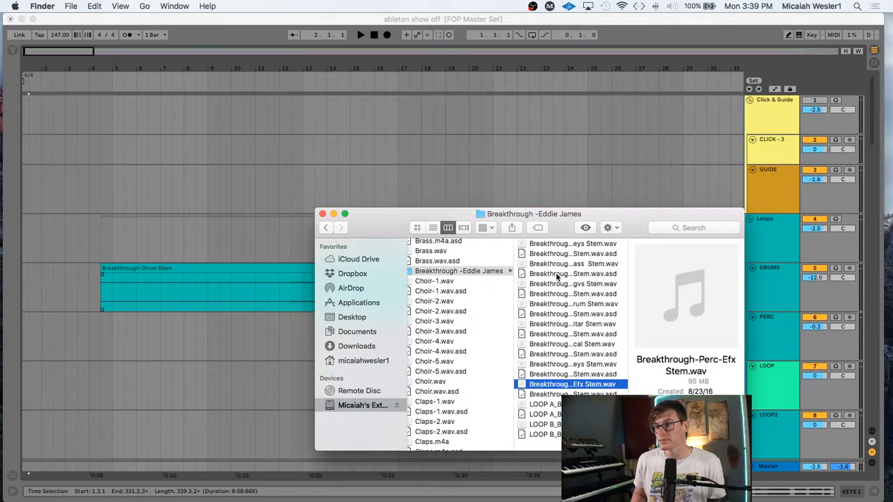
{"action": "scroll", "coordinate": [225, 241], "scroll_direction": "down", "scroll_amount": 5}
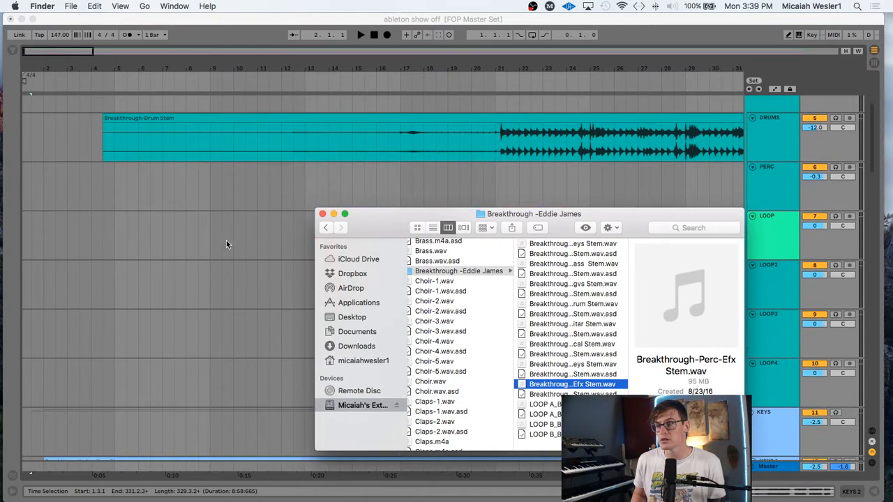
{"action": "left_click_drag", "start_coordinate": [200, 281], "coordinate": [31, 191]}
{"action": "left_click_drag", "start_coordinate": [556, 407], "coordinate": [39, 248]}
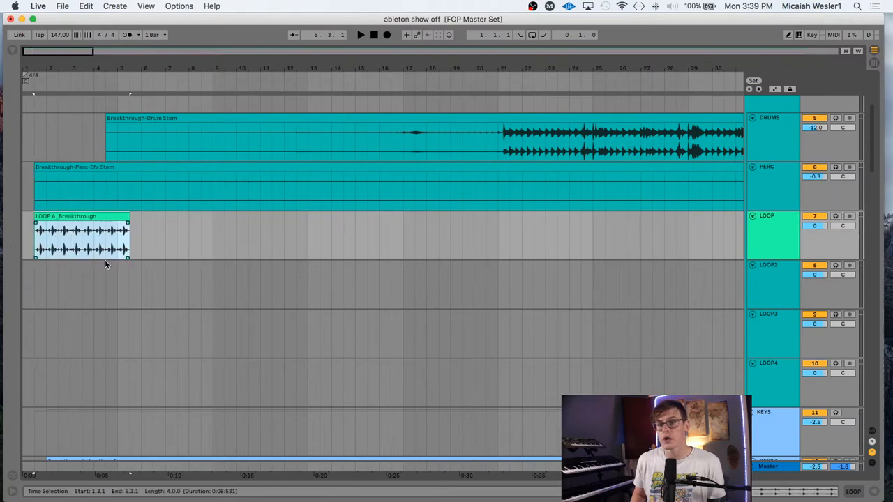
Place LOOP B_Breakthrough.wav on the LOOP2 track at bar 5 and close the file browser window
{"action": "key", "text": "ctrl+Up"}
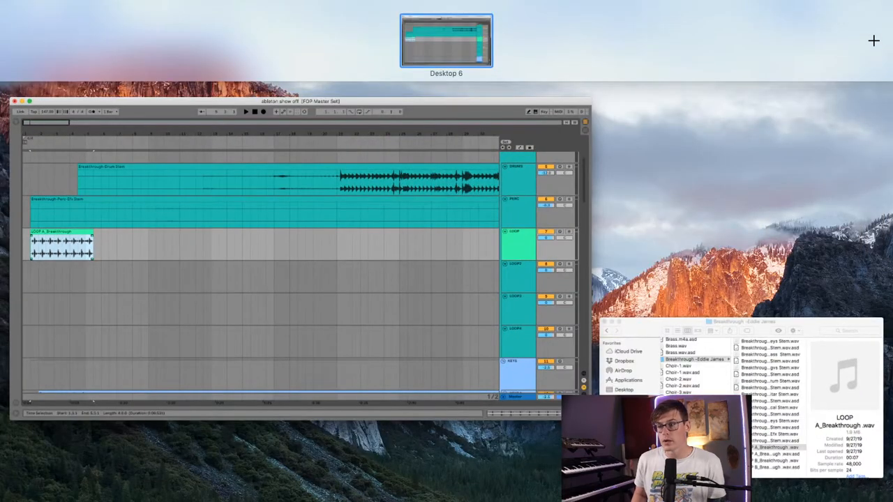
{"action": "left_click", "coordinate": [712, 422]}
{"action": "left_click", "coordinate": [551, 425]}
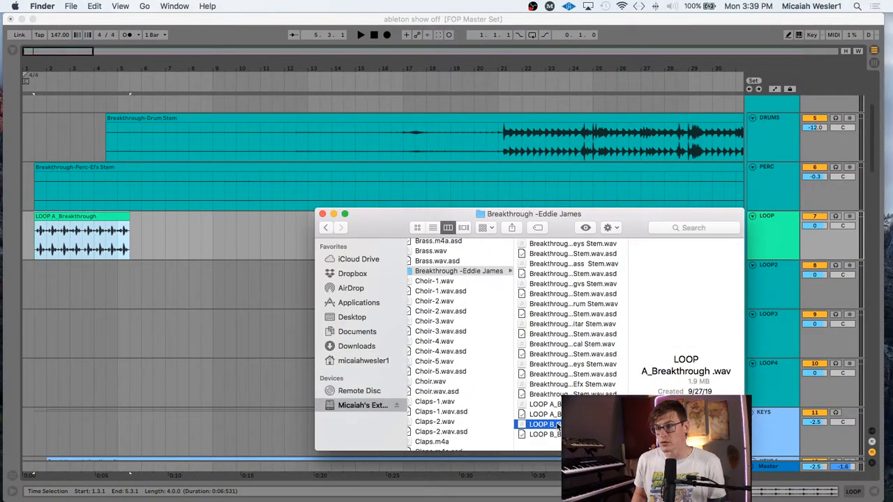
{"action": "left_click_drag", "start_coordinate": [551, 425], "coordinate": [117, 282]}
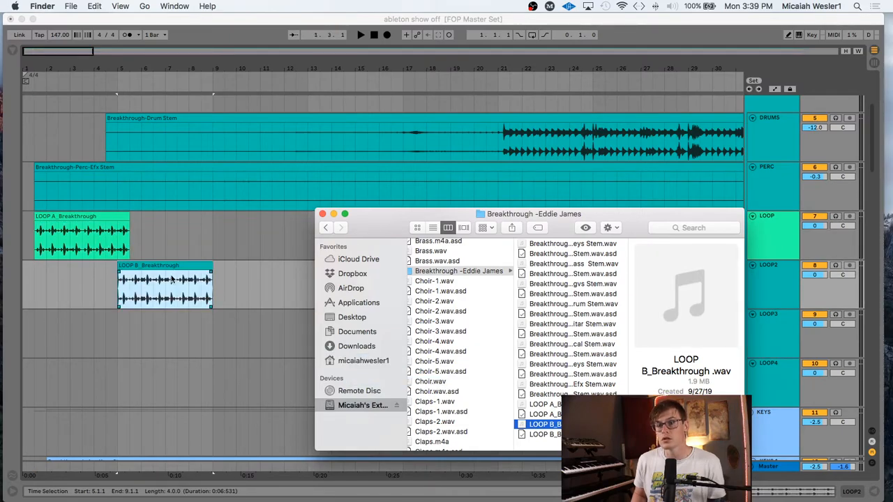
{"action": "left_click", "coordinate": [324, 214]}
{"action": "left_click", "coordinate": [234, 229]}
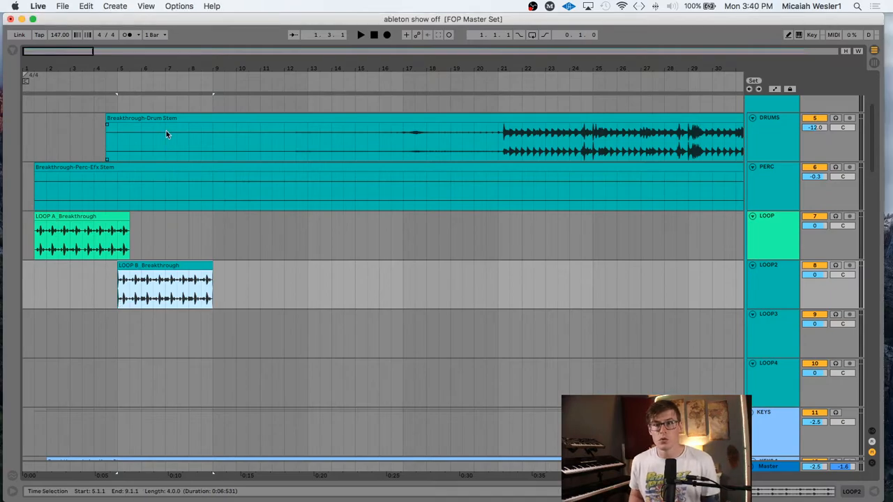
Move the Drum Stem, Perc-Efx Stem, LOOP A and LOOP B clips so they all start at 1.1.1
{"action": "left_click_drag", "start_coordinate": [172, 119], "coordinate": [64, 120]}
{"action": "left_click_drag", "start_coordinate": [120, 170], "coordinate": [77, 177]}
{"action": "left_click_drag", "start_coordinate": [97, 218], "coordinate": [40, 221]}
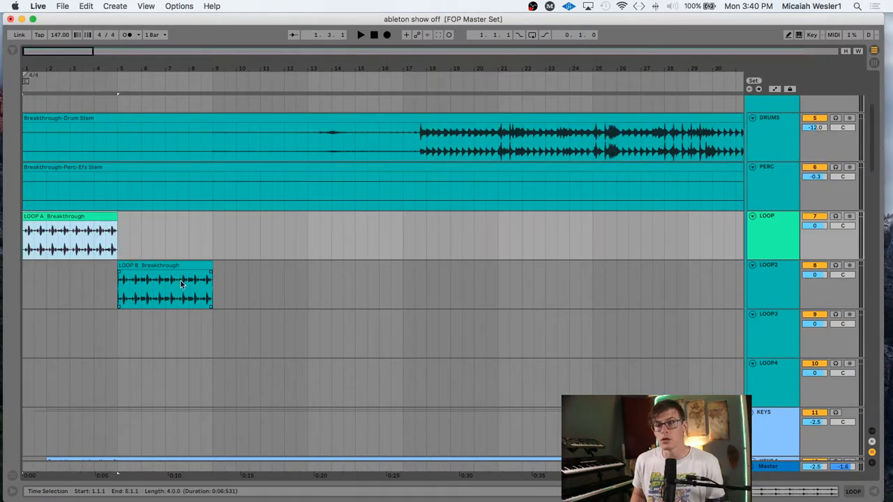
{"action": "left_click_drag", "start_coordinate": [173, 266], "coordinate": [81, 265]}
Move the Aux Keys Stem and Main Keys Stem clips to start at 1.1.1
{"action": "scroll", "coordinate": [204, 270], "scroll_direction": "down", "scroll_amount": 5}
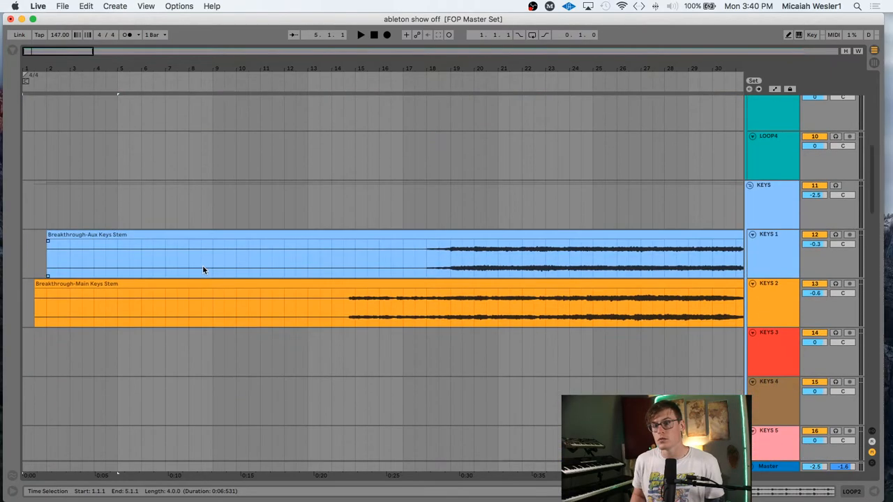
{"action": "left_click_drag", "start_coordinate": [157, 236], "coordinate": [108, 244]}
{"action": "left_click_drag", "start_coordinate": [157, 281], "coordinate": [72, 281]}
Move the guitar stem on EG 1 and the Bass Stem on the BASS track to start at 1.1.1
{"action": "scroll", "coordinate": [233, 271], "scroll_direction": "down", "scroll_amount": 15}
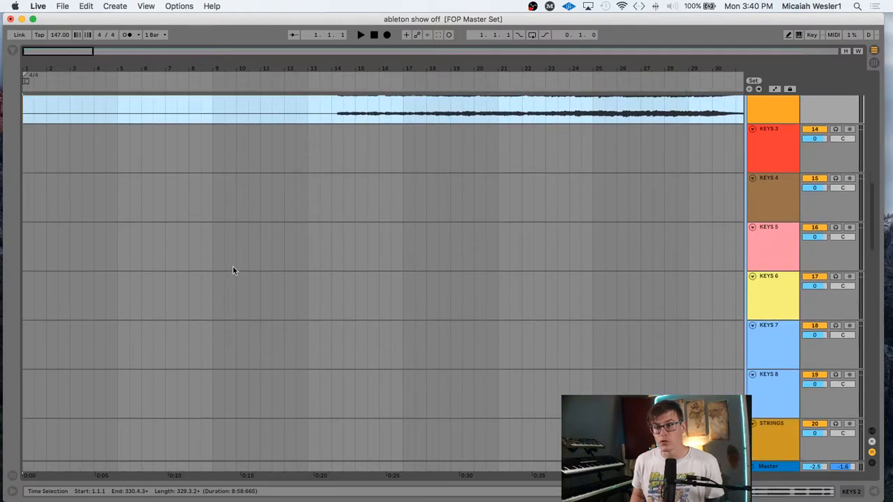
{"action": "left_click_drag", "start_coordinate": [159, 297], "coordinate": [139, 303]}
{"action": "scroll", "coordinate": [200, 315], "scroll_direction": "down", "scroll_amount": 10}
{"action": "left_click_drag", "start_coordinate": [199, 316], "coordinate": [163, 307]}
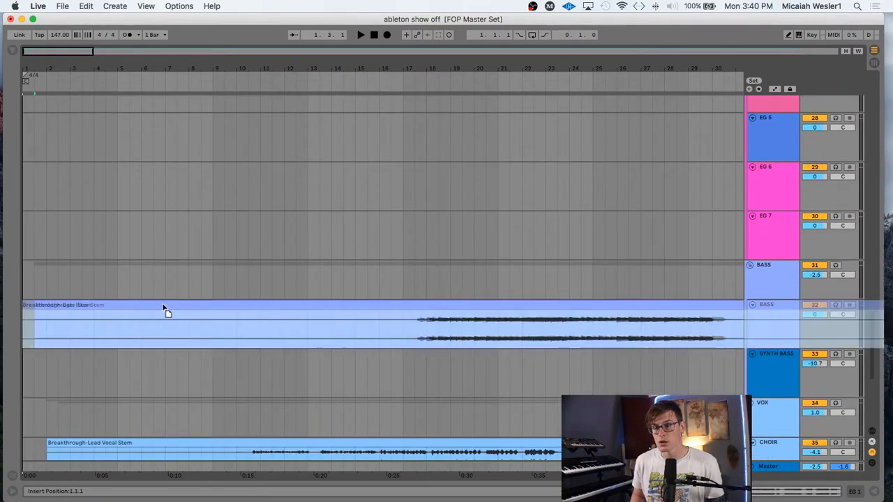
Move the Lead Vocal Stem on CHOIR and the Bgvs Stem on BGVS to start at 1.1.1
{"action": "scroll", "coordinate": [197, 398], "scroll_direction": "down", "scroll_amount": 3}
{"action": "left_click", "coordinate": [167, 392]}
{"action": "left_click_drag", "start_coordinate": [168, 392], "coordinate": [144, 392]}
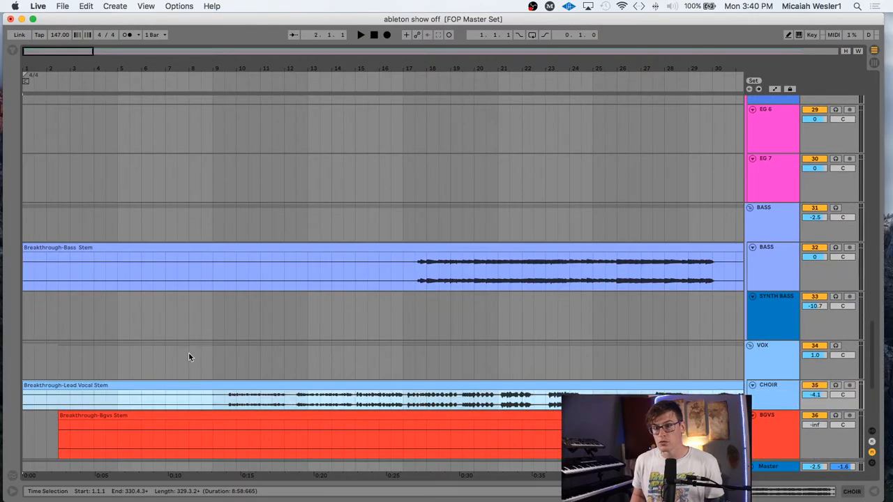
{"action": "scroll", "coordinate": [187, 342], "scroll_direction": "down", "scroll_amount": 3}
{"action": "left_click_drag", "start_coordinate": [188, 293], "coordinate": [79, 294]}
{"action": "scroll", "coordinate": [177, 319], "scroll_direction": "down", "scroll_amount": 3}
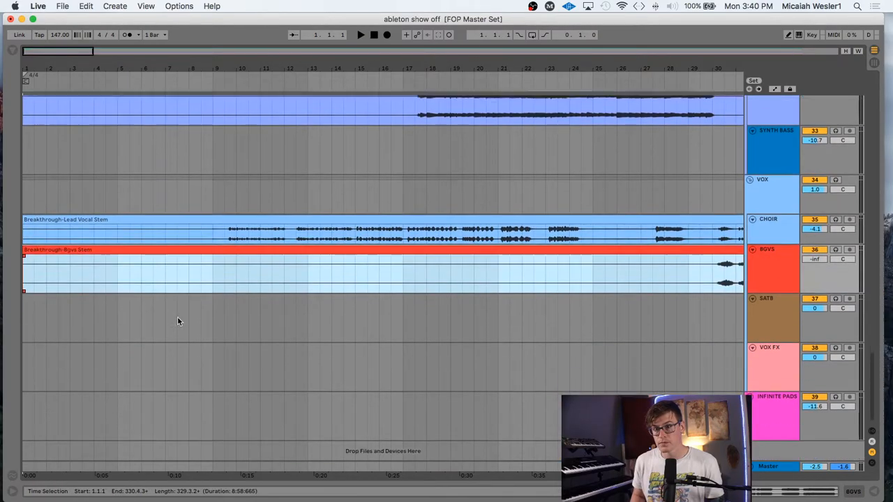
Show the clip details, select every clip in the arrangement, and turn Warp on and Loop off for all of them
{"action": "scroll", "coordinate": [187, 328], "scroll_direction": "up", "scroll_amount": 20}
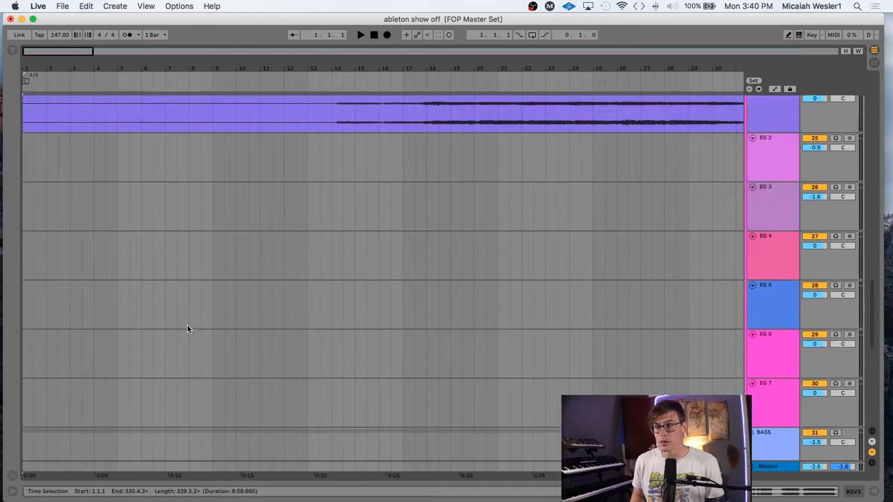
{"action": "scroll", "coordinate": [187, 328], "scroll_direction": "up", "scroll_amount": 3}
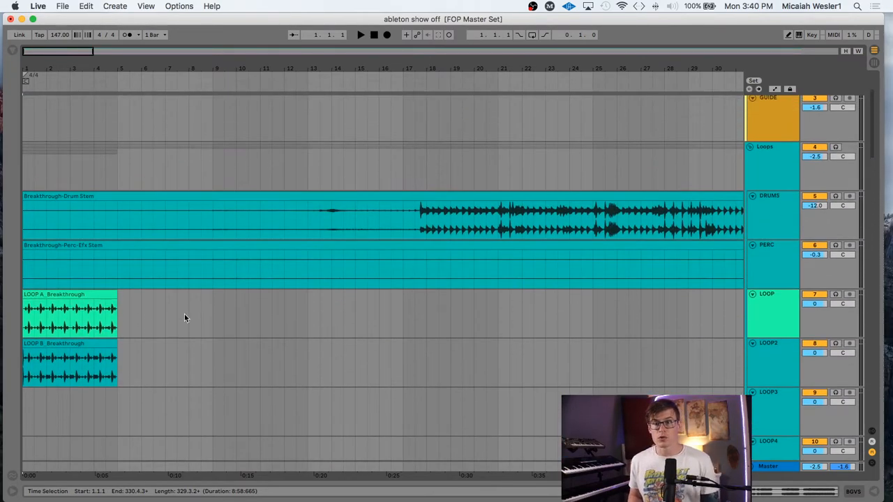
{"action": "left_click", "coordinate": [185, 318]}
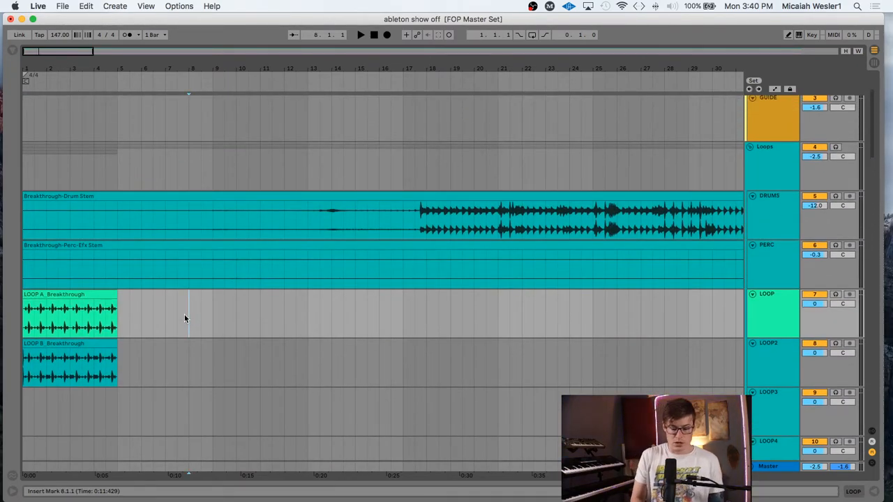
{"action": "key", "text": "alt+super+l"}
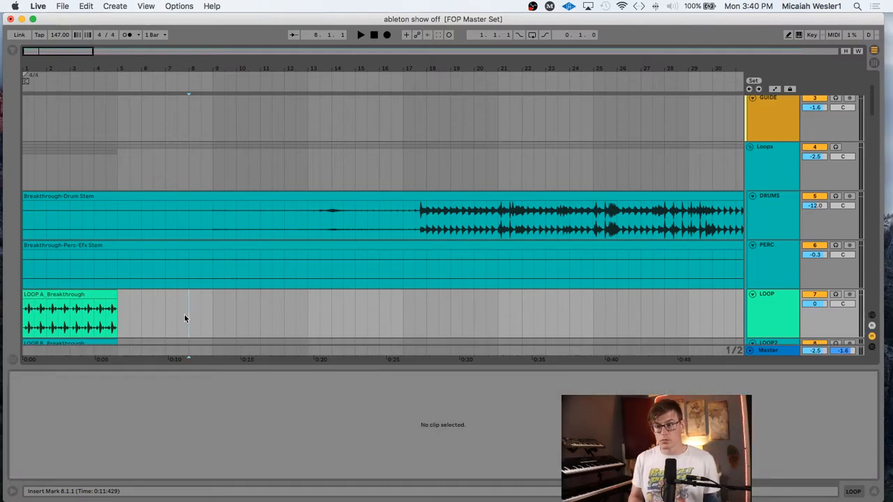
{"action": "left_click", "coordinate": [165, 170]}
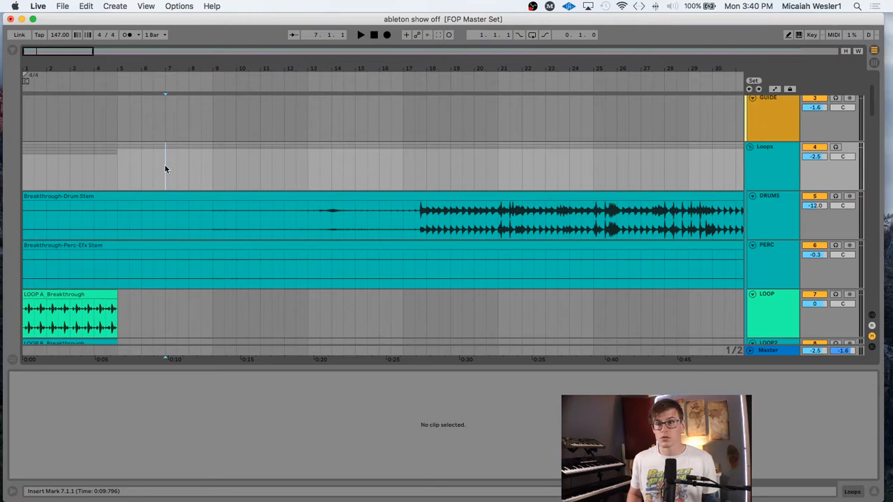
{"action": "key", "text": "super+a"}
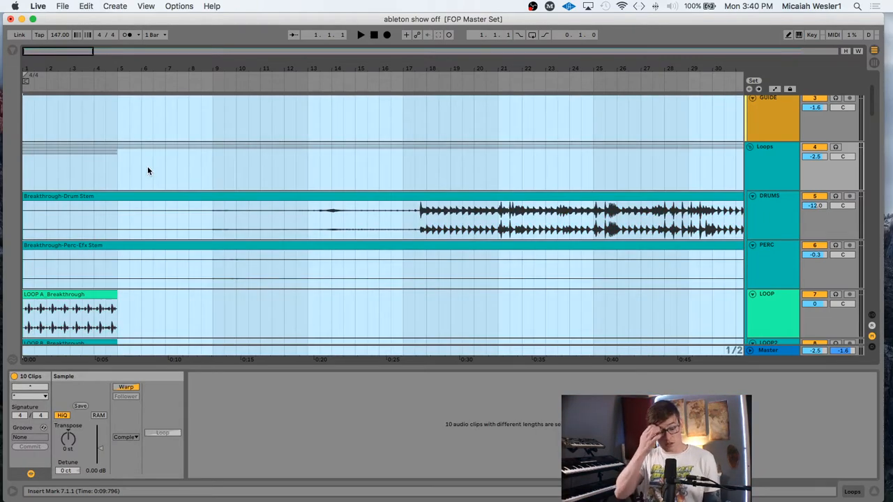
{"action": "left_click", "coordinate": [133, 389]}
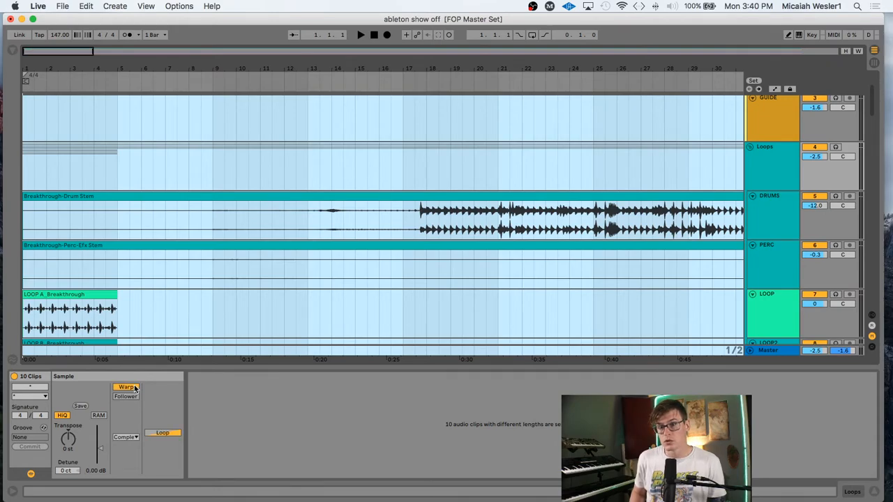
{"action": "left_click", "coordinate": [176, 435]}
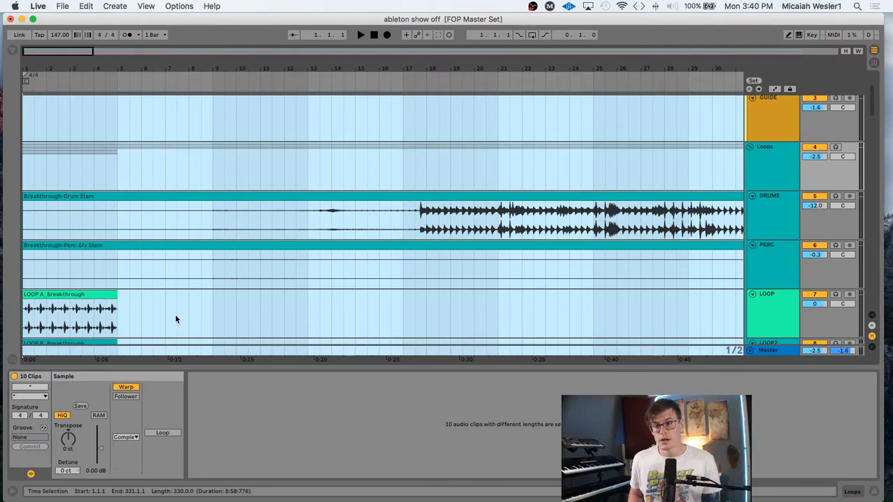
Set the warp mode of all the selected clips to Complex and clear the selection
{"action": "left_click", "coordinate": [126, 438]}
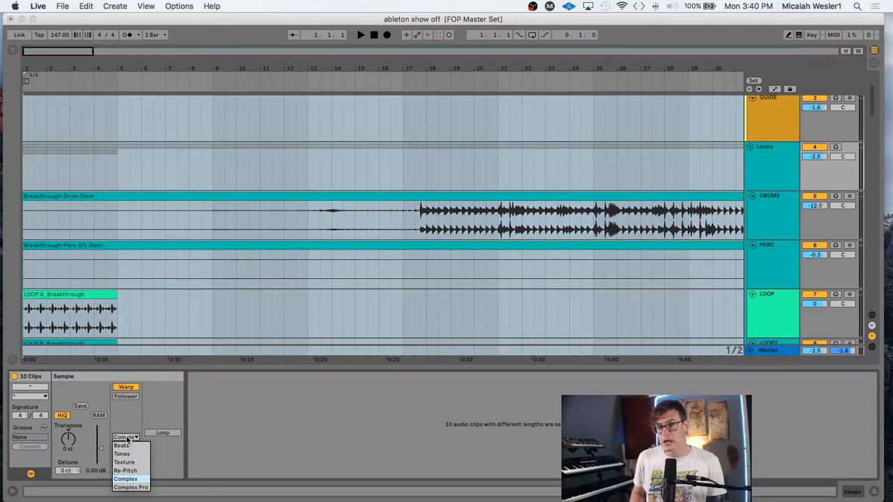
{"action": "left_click", "coordinate": [130, 479]}
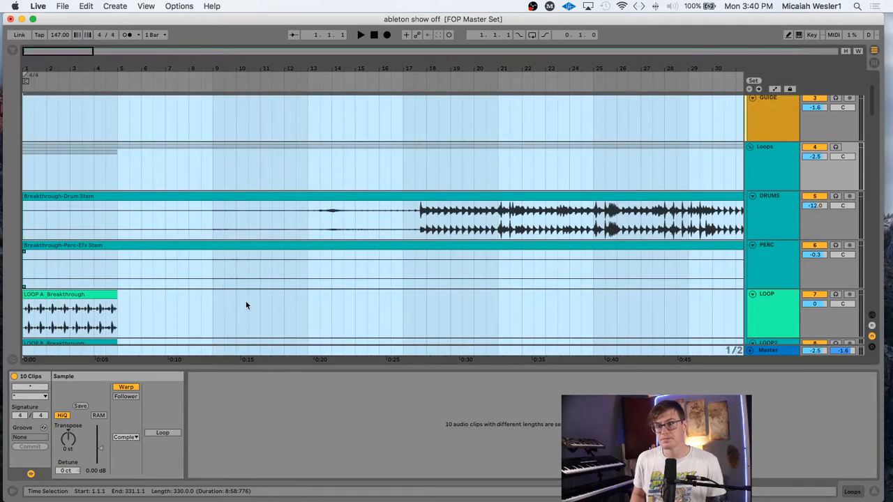
{"action": "left_click", "coordinate": [249, 305]}
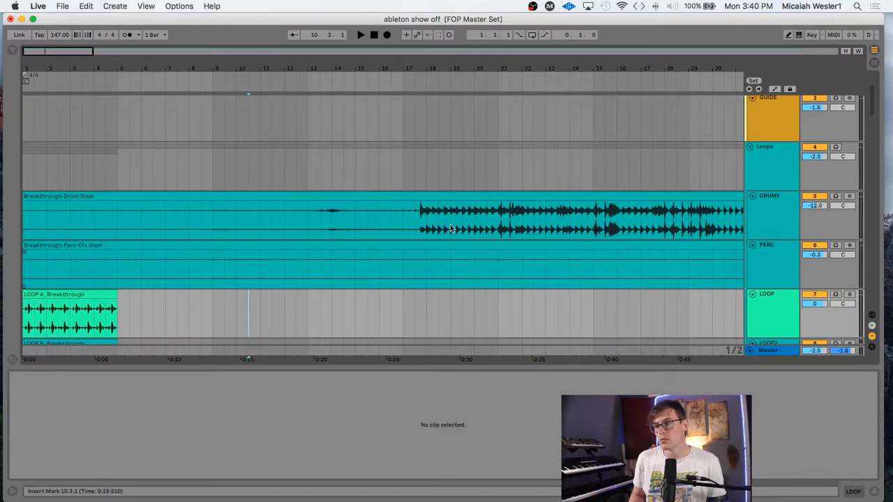
Set the warp mode of the Drum Stem, Perc-Efx Stem, LOOP A and LOOP B clips to Beats
{"action": "scroll", "coordinate": [256, 201], "scroll_direction": "down", "scroll_amount": 1}
{"action": "scroll", "coordinate": [256, 201], "scroll_direction": "down", "scroll_amount": 3}
{"action": "left_click", "coordinate": [145, 167]}
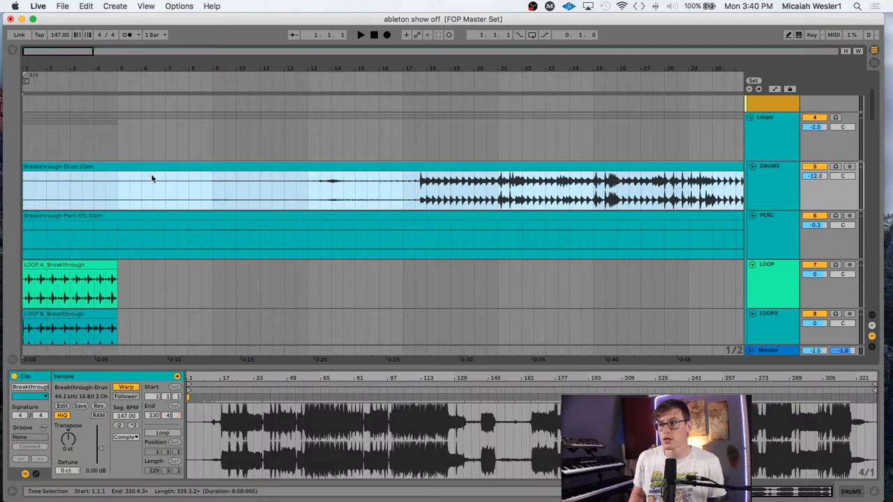
{"action": "scroll", "coordinate": [161, 215], "scroll_direction": "up", "scroll_amount": 5}
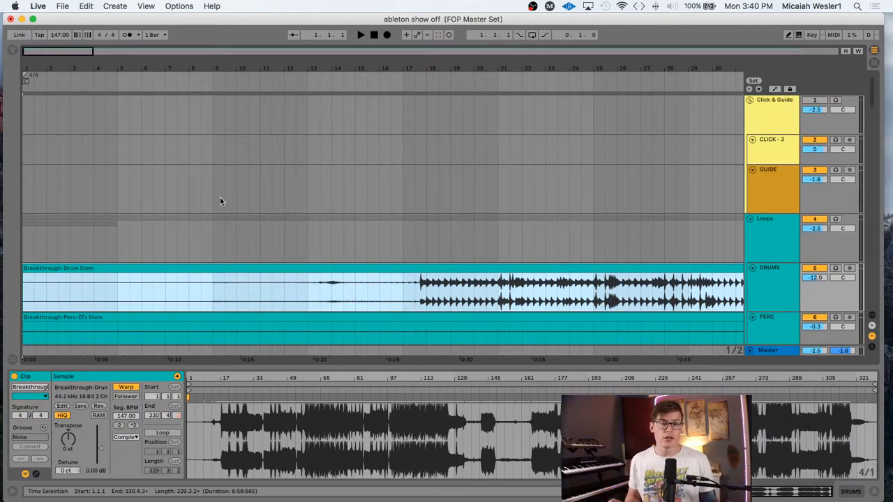
{"action": "scroll", "coordinate": [220, 201], "scroll_direction": "down", "scroll_amount": 5}
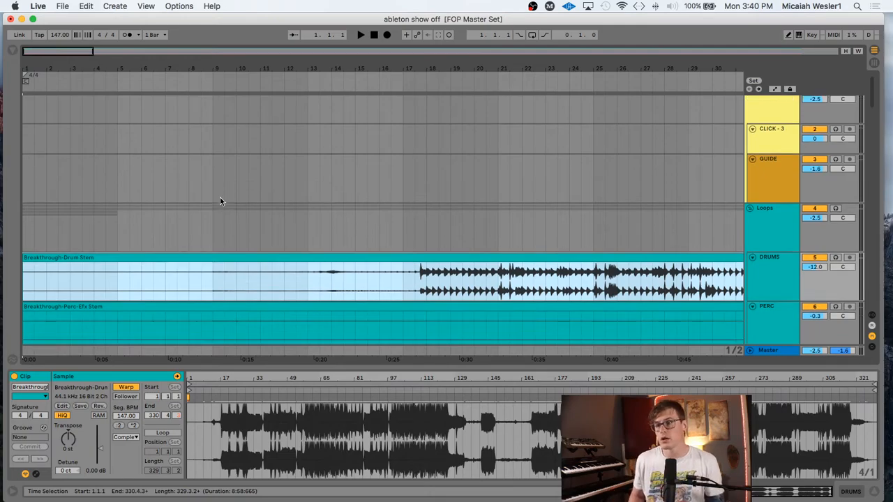
{"action": "scroll", "coordinate": [220, 201], "scroll_direction": "down", "scroll_amount": 1}
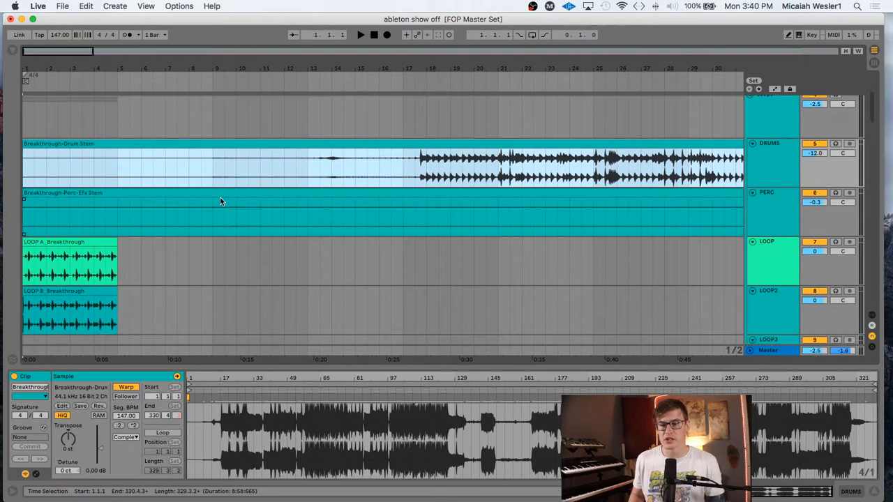
{"action": "scroll", "coordinate": [248, 209], "scroll_direction": "up", "scroll_amount": 6}
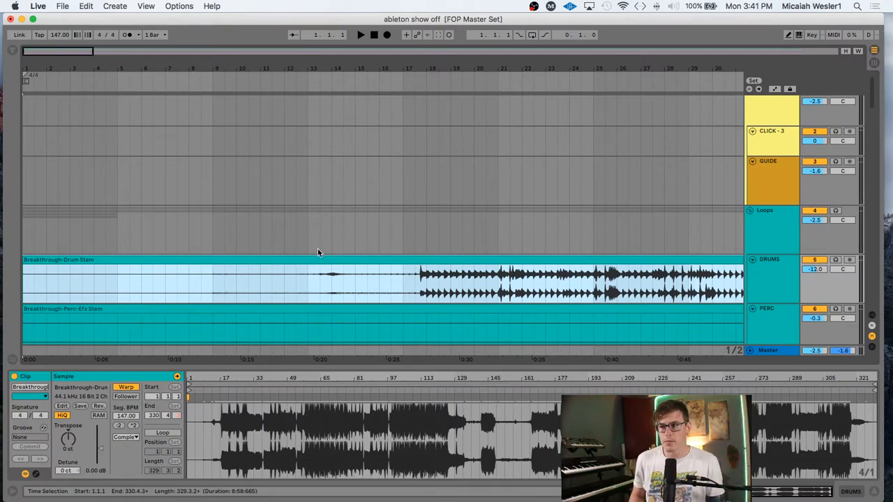
{"action": "scroll", "coordinate": [317, 252], "scroll_direction": "down", "scroll_amount": 5}
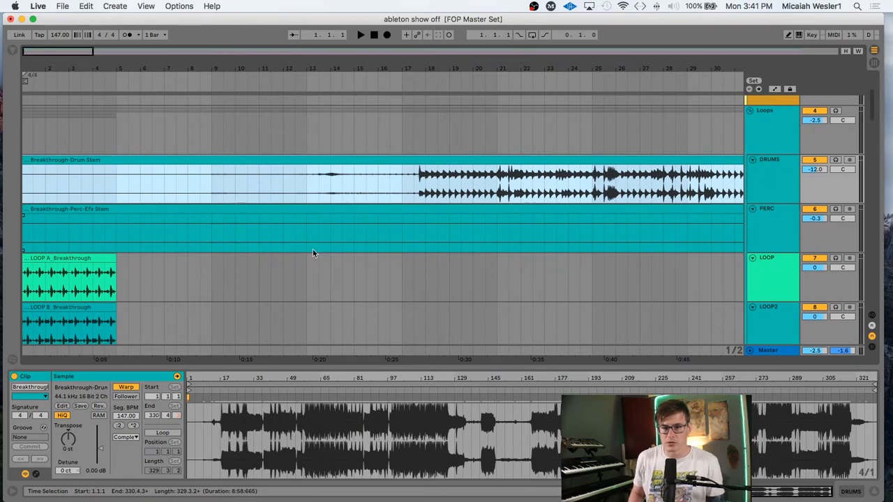
{"action": "scroll", "coordinate": [312, 251], "scroll_direction": "up", "scroll_amount": 5}
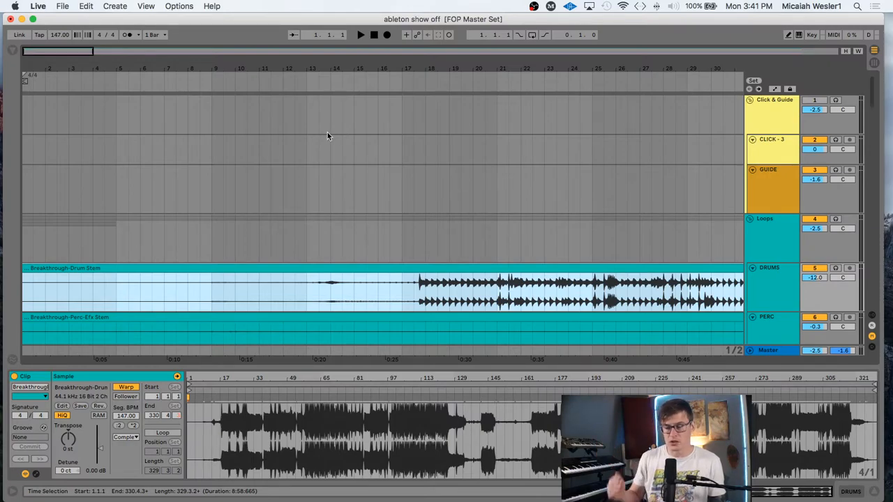
{"action": "scroll", "coordinate": [327, 133], "scroll_direction": "right", "scroll_amount": 1}
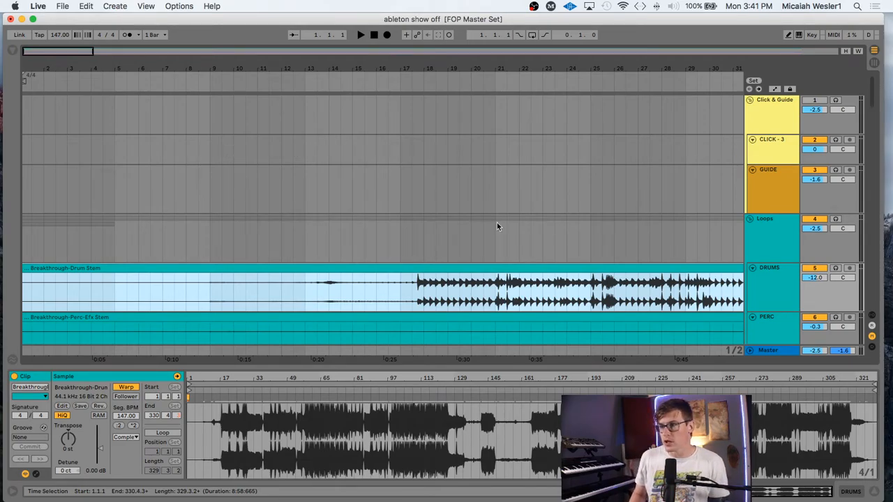
{"action": "scroll", "coordinate": [375, 222], "scroll_direction": "down", "scroll_amount": 3}
{"action": "scroll", "coordinate": [143, 183], "scroll_direction": "down", "scroll_amount": 3}
{"action": "left_click", "coordinate": [168, 222], "text": "shift"}
{"action": "scroll", "coordinate": [169, 222], "scroll_direction": "up", "scroll_amount": 3}
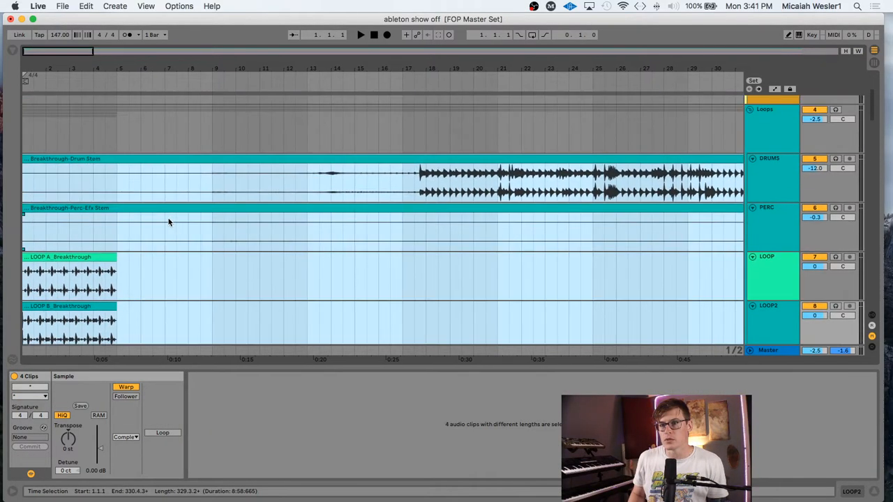
{"action": "left_click", "coordinate": [127, 437]}
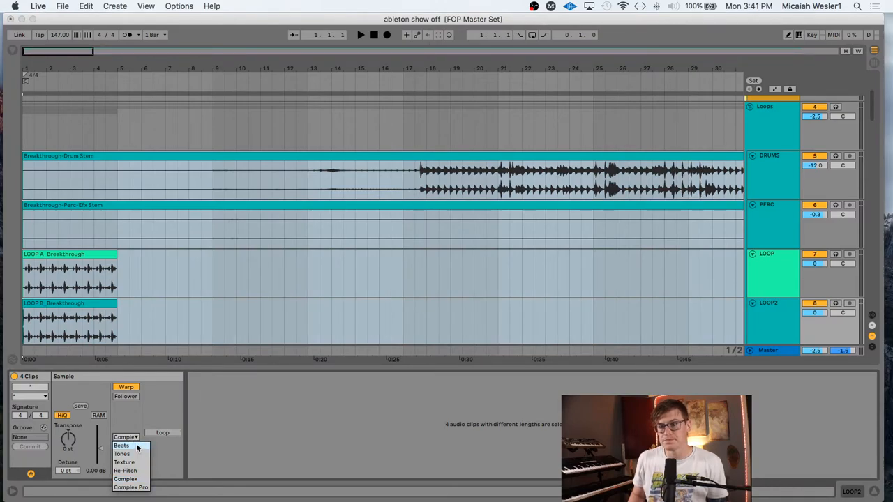
{"action": "left_click", "coordinate": [138, 447]}
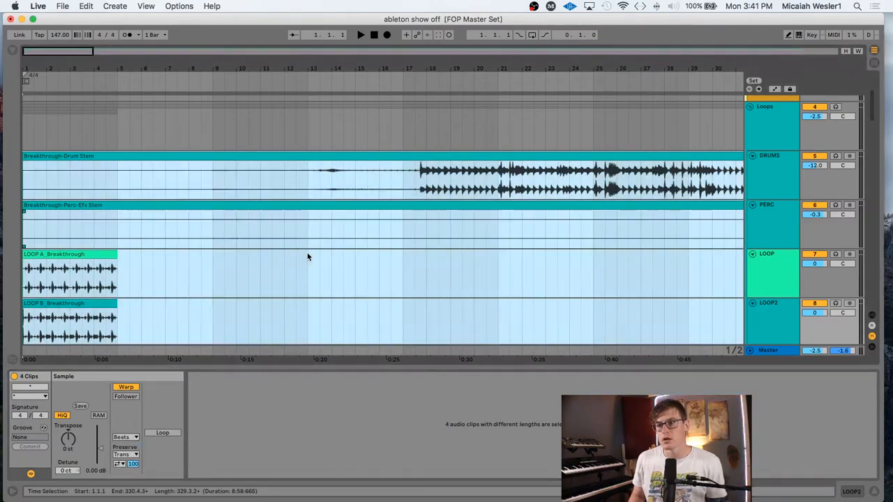
{"action": "left_click", "coordinate": [307, 255]}
Look at the available warp modes for the Breakthrough-Aux Keys Stem clip on KEYS 1, including Complex Pro
{"action": "scroll", "coordinate": [309, 256], "scroll_direction": "down", "scroll_amount": 8}
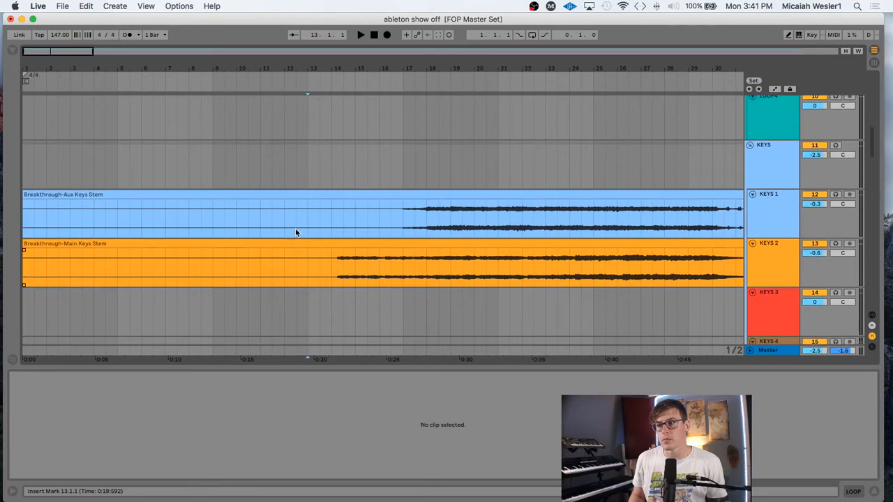
{"action": "left_click", "coordinate": [295, 197]}
{"action": "left_click", "coordinate": [115, 438]}
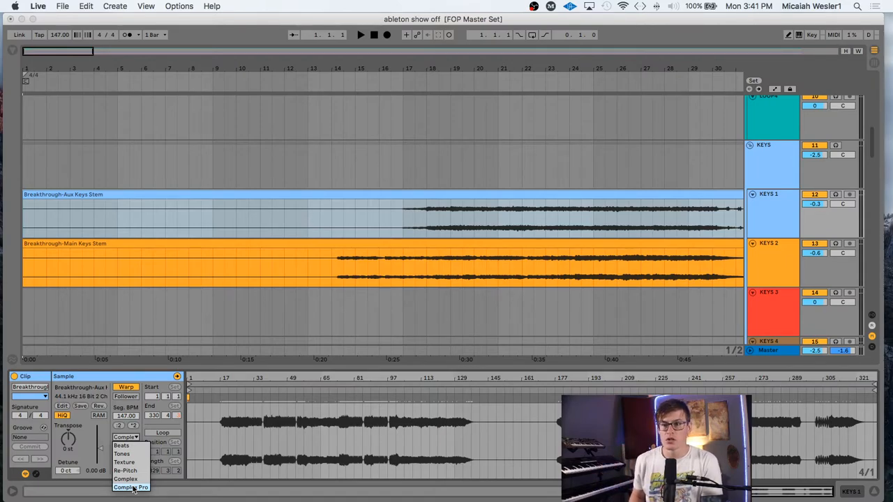
{"action": "left_click", "coordinate": [215, 300]}
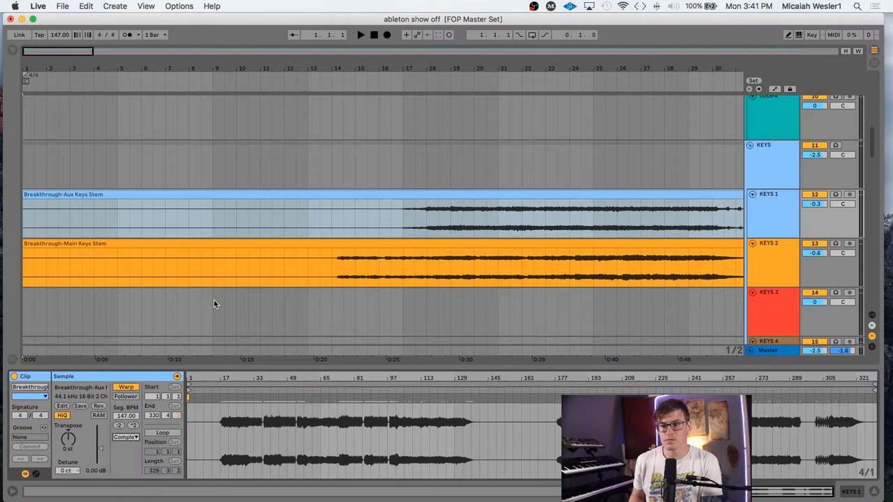
Look over the warp modes offered for the Breakthrough-Aux Keys Stem clip and examine the drum, percussion and loop tracks
{"action": "left_click", "coordinate": [127, 437]}
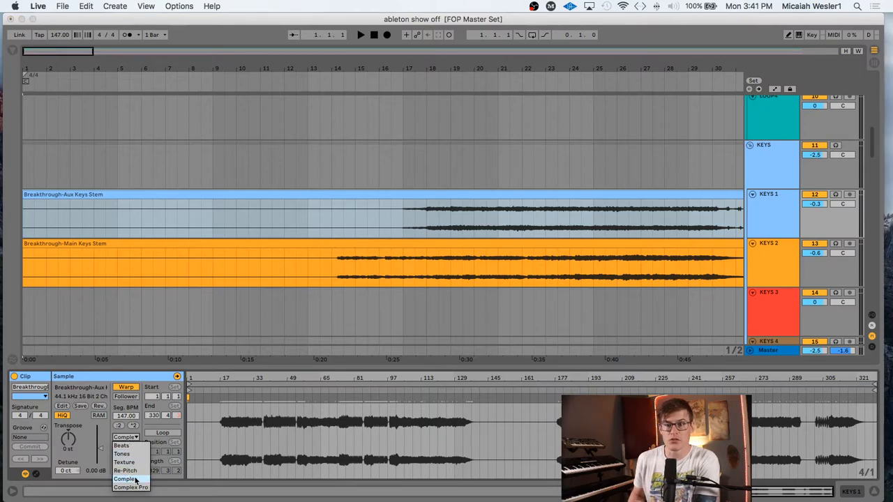
{"action": "left_click", "coordinate": [317, 311]}
{"action": "scroll", "coordinate": [649, 292], "scroll_direction": "up", "scroll_amount": 8}
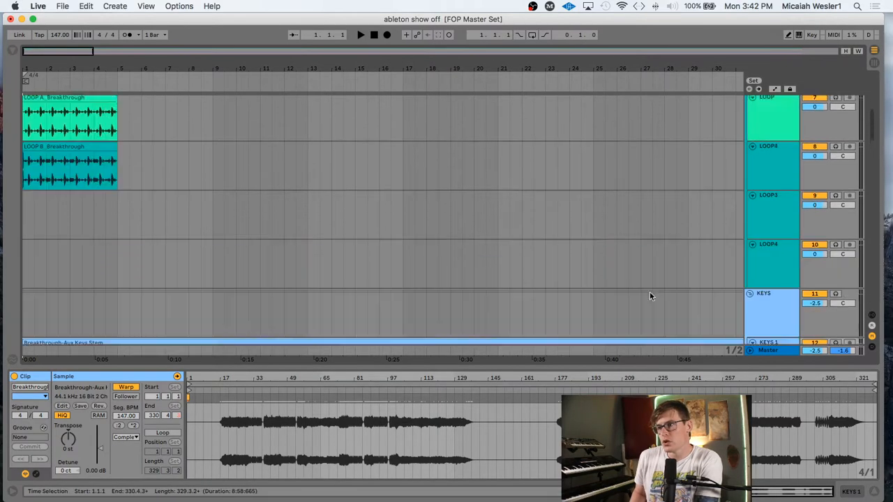
{"action": "scroll", "coordinate": [646, 294], "scroll_direction": "down", "scroll_amount": 2}
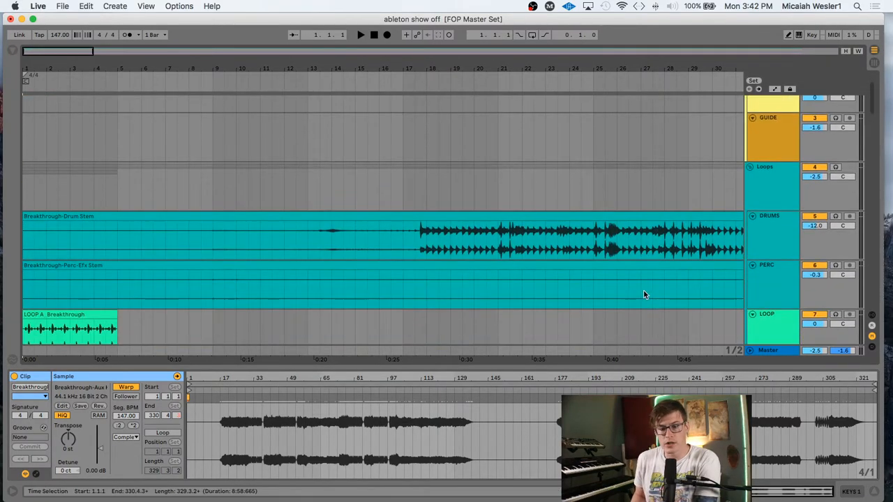
{"action": "scroll", "coordinate": [644, 294], "scroll_direction": "up", "scroll_amount": 2}
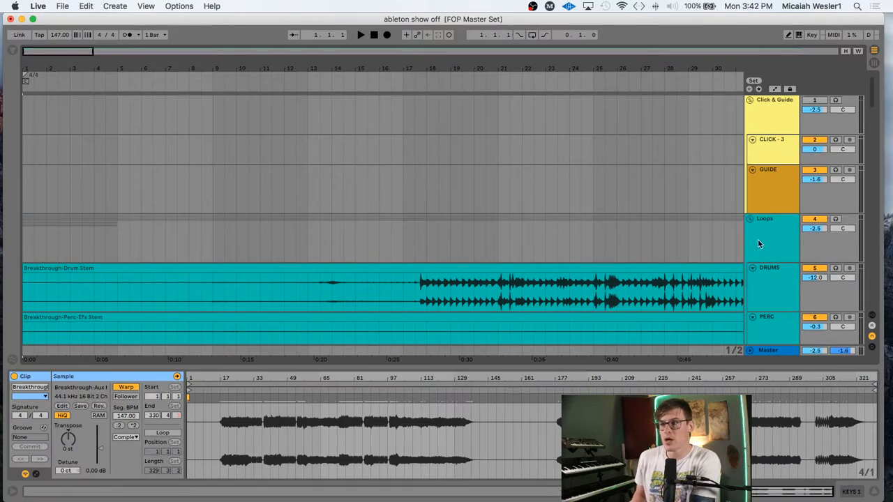
{"action": "scroll", "coordinate": [443, 262], "scroll_direction": "down", "scroll_amount": 5}
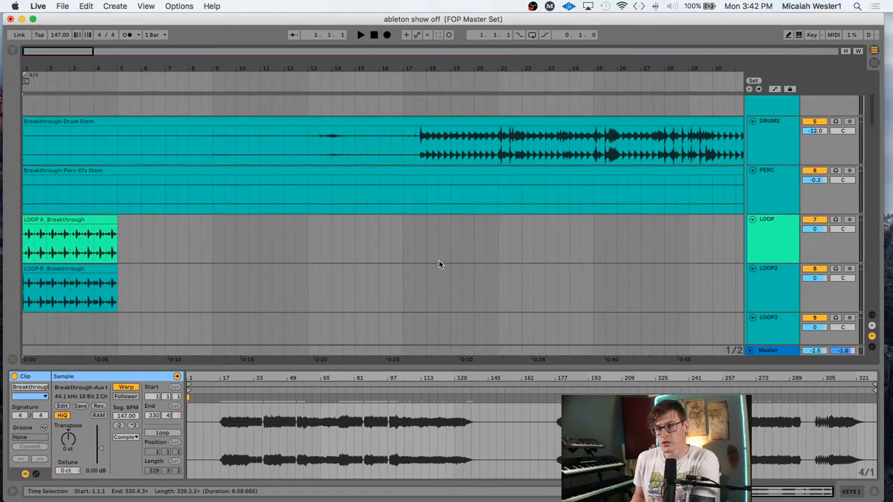
{"action": "scroll", "coordinate": [439, 264], "scroll_direction": "up", "scroll_amount": 3}
{"action": "scroll", "coordinate": [439, 264], "scroll_direction": "down", "scroll_amount": 1}
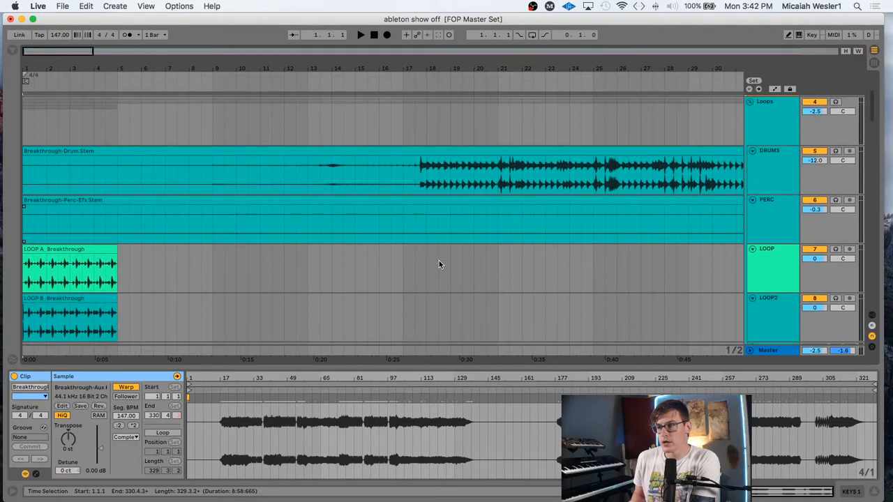
{"action": "scroll", "coordinate": [439, 262], "scroll_direction": "up", "scroll_amount": 2}
{"action": "scroll", "coordinate": [439, 261], "scroll_direction": "down", "scroll_amount": 1}
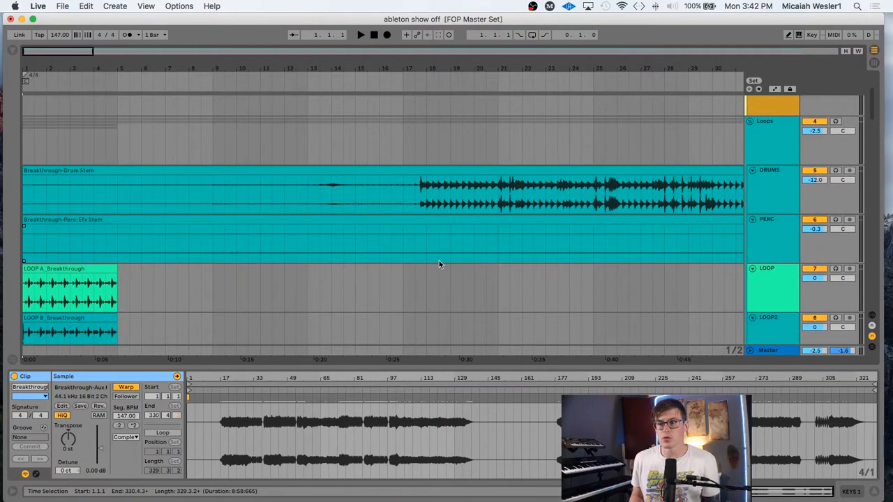
Display the full length of the song in the arrangement and examine the drum, percussion and loop clips
{"action": "left_click", "coordinate": [438, 265]}
{"action": "left_click_drag", "start_coordinate": [496, 63], "coordinate": [495, 10]}
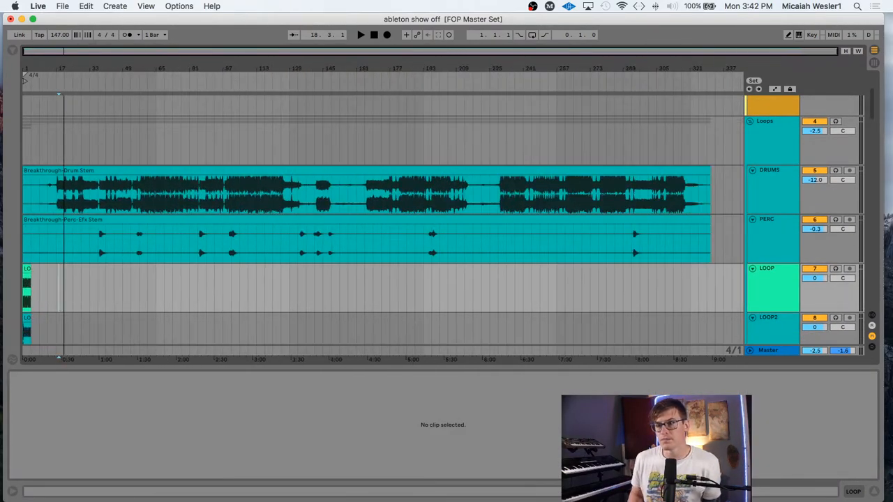
{"action": "scroll", "coordinate": [126, 276], "scroll_direction": "up", "scroll_amount": 3}
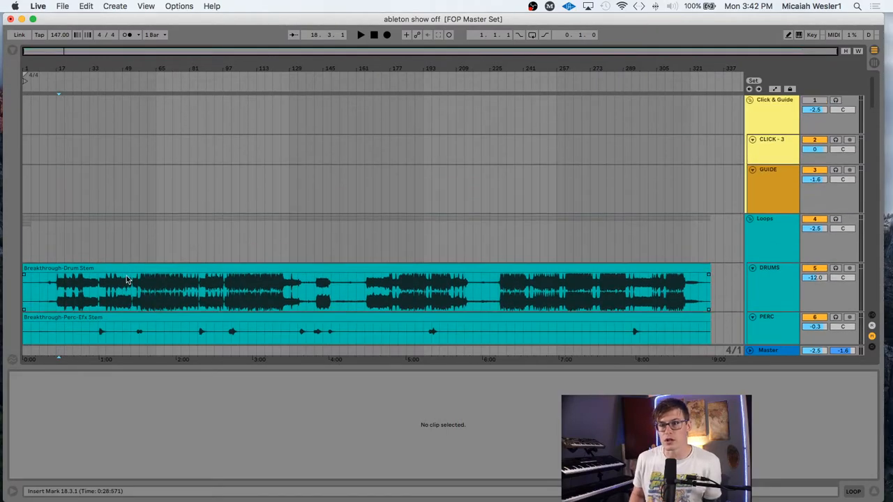
{"action": "scroll", "coordinate": [126, 275], "scroll_direction": "down", "scroll_amount": 4}
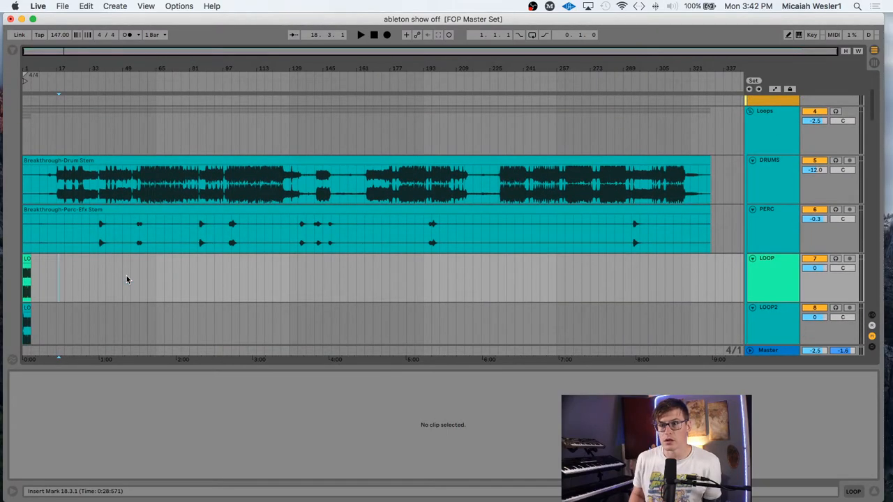
{"action": "scroll", "coordinate": [126, 275], "scroll_direction": "up", "scroll_amount": 1}
{"action": "scroll", "coordinate": [126, 277], "scroll_direction": "down", "scroll_amount": 4}
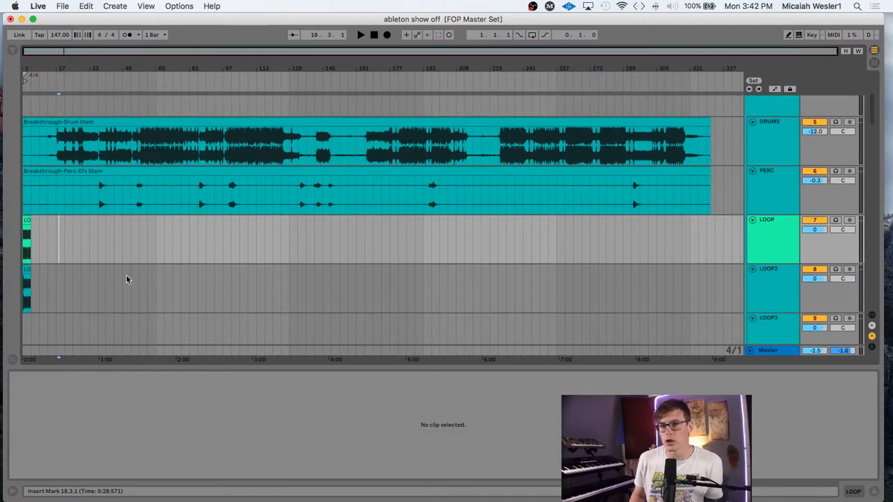
{"action": "scroll", "coordinate": [288, 230], "scroll_direction": "up", "scroll_amount": 6}
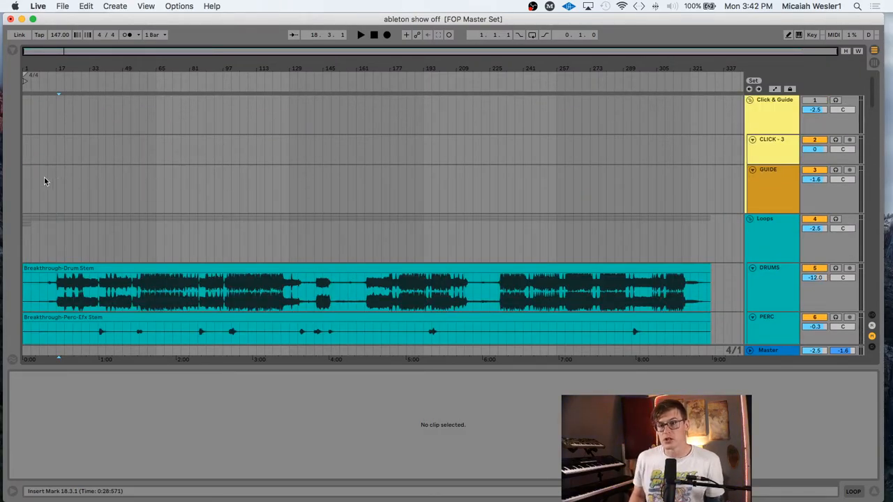
Place the insert marker at bar 1 on the GUIDE track and look through the stems on all tracks down to INFINITE PADS
{"action": "left_click", "coordinate": [24, 178]}
{"action": "scroll", "coordinate": [156, 187], "scroll_direction": "down", "scroll_amount": 6}
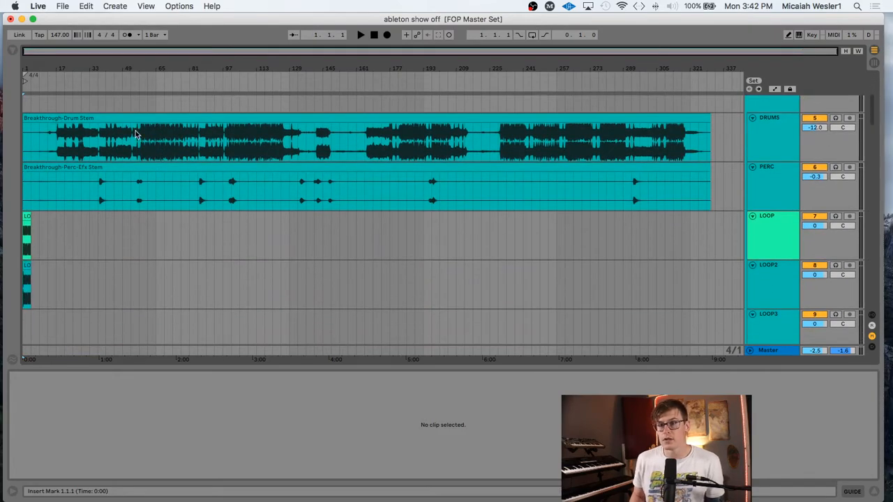
{"action": "scroll", "coordinate": [78, 229], "scroll_direction": "down", "scroll_amount": 1}
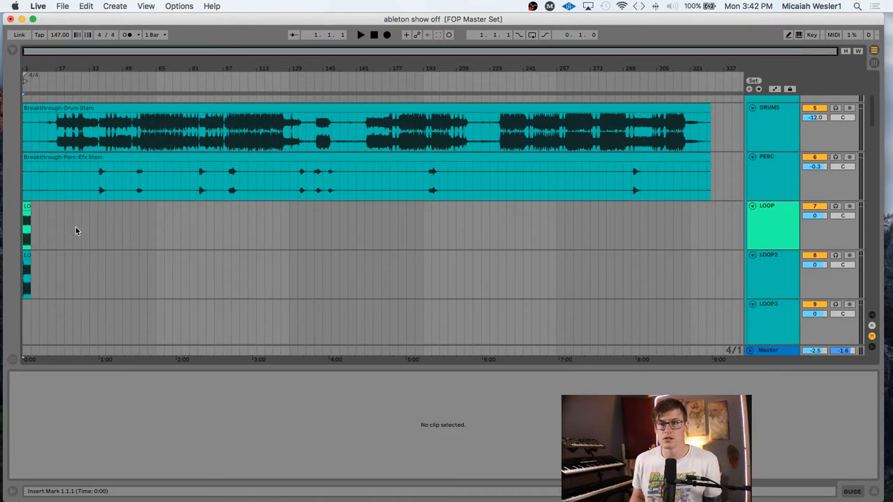
{"action": "scroll", "coordinate": [76, 231], "scroll_direction": "down", "scroll_amount": 20}
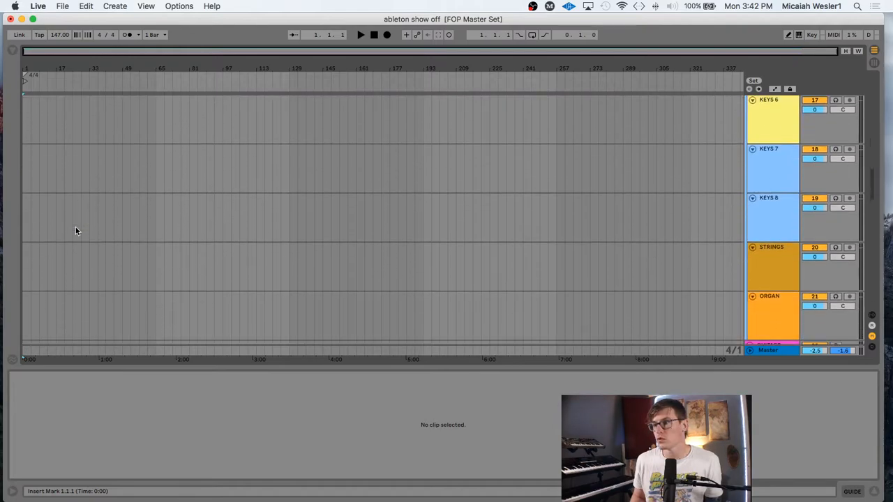
{"action": "scroll", "coordinate": [77, 231], "scroll_direction": "down", "scroll_amount": 20}
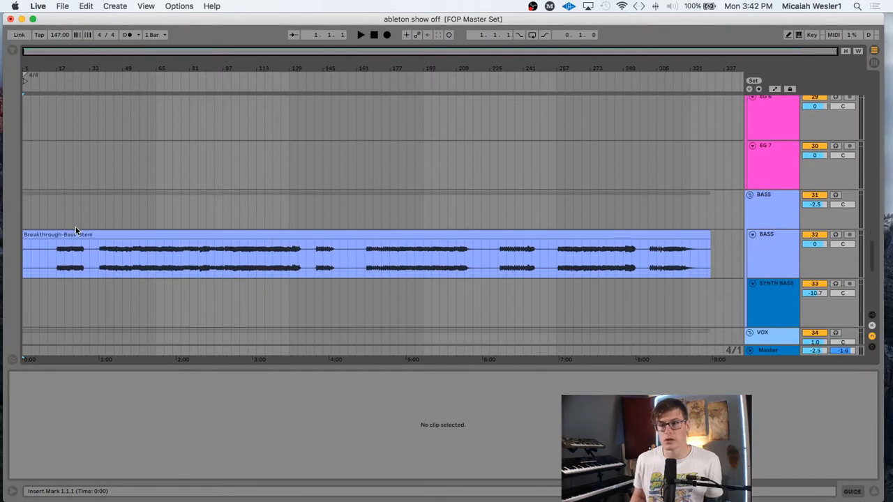
{"action": "scroll", "coordinate": [77, 231], "scroll_direction": "down", "scroll_amount": 20}
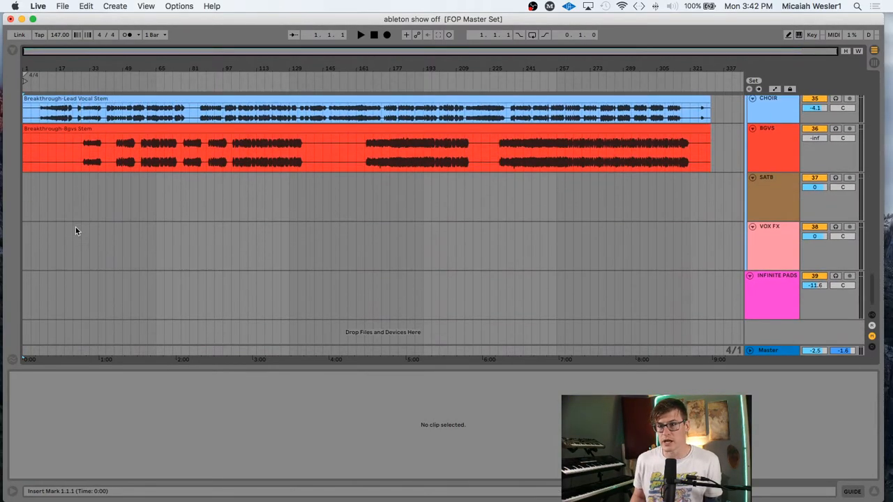
{"action": "scroll", "coordinate": [75, 227], "scroll_direction": "up", "scroll_amount": 5}
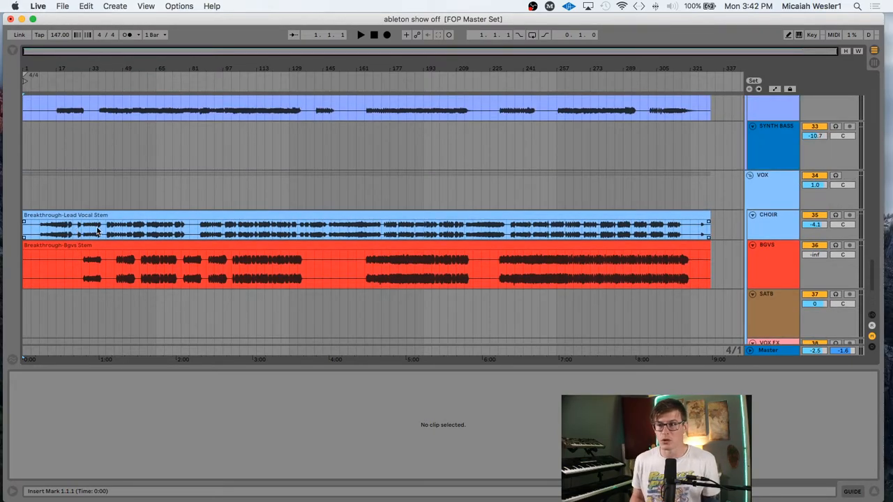
{"action": "scroll", "coordinate": [97, 228], "scroll_direction": "up", "scroll_amount": 20}
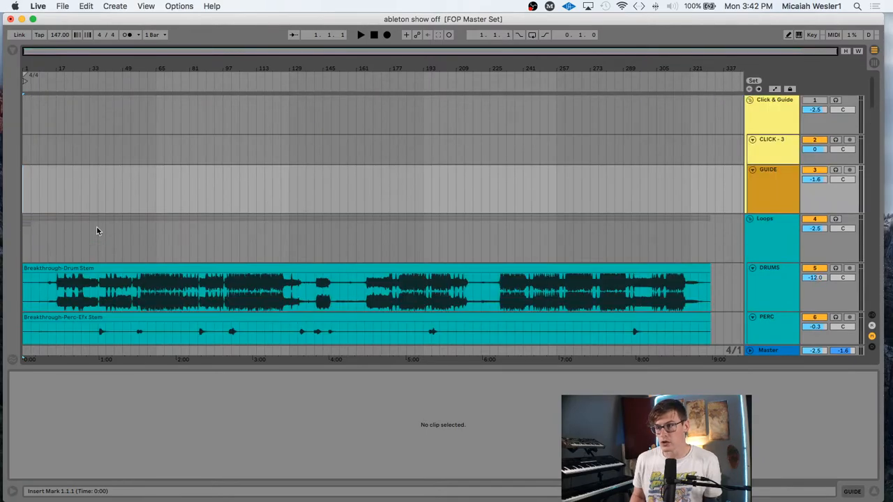
{"action": "scroll", "coordinate": [230, 209], "scroll_direction": "down", "scroll_amount": 20}
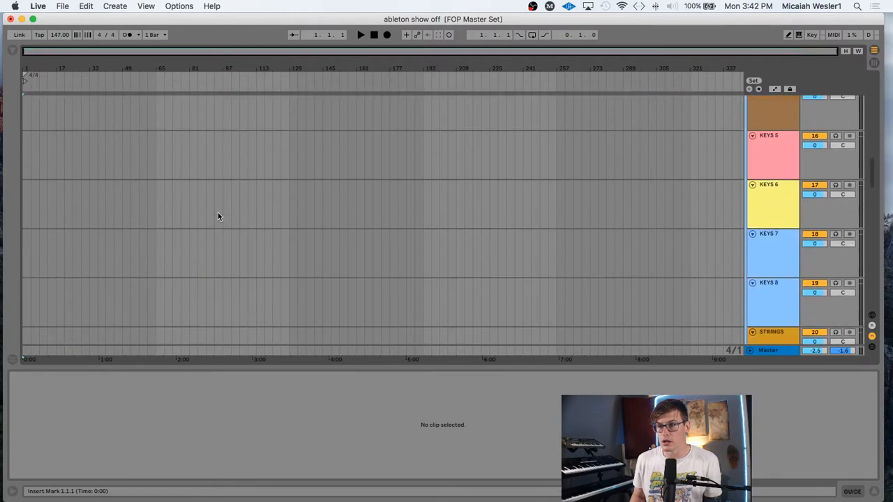
{"action": "scroll", "coordinate": [216, 213], "scroll_direction": "up", "scroll_amount": 20}
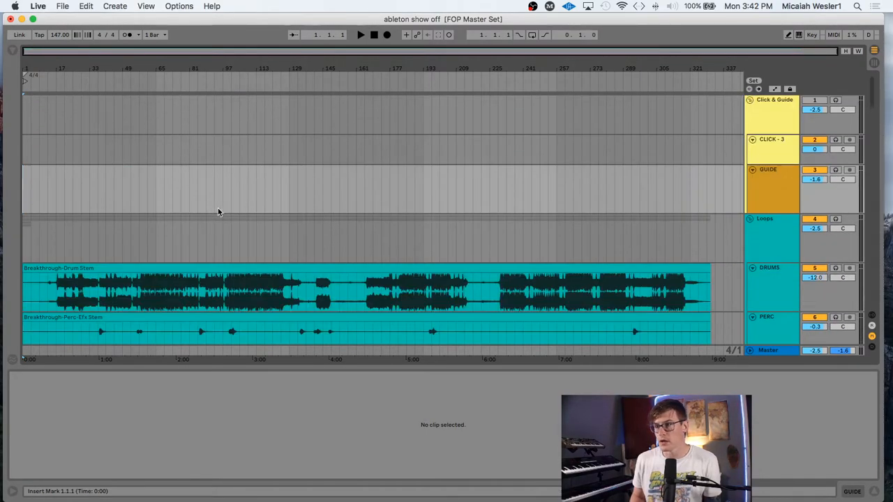
Select the Click & Guide group and hide the detail area below the arrangement
{"action": "left_click", "coordinate": [764, 111]}
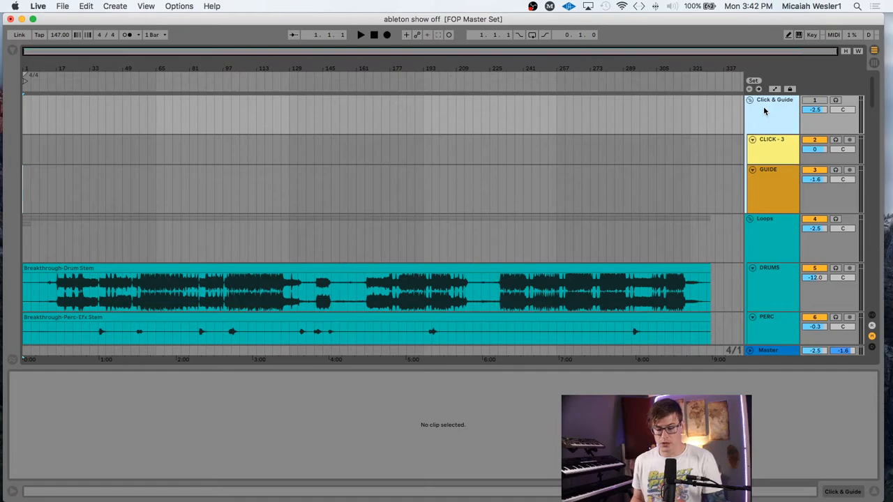
{"action": "key", "text": "super+alt+l"}
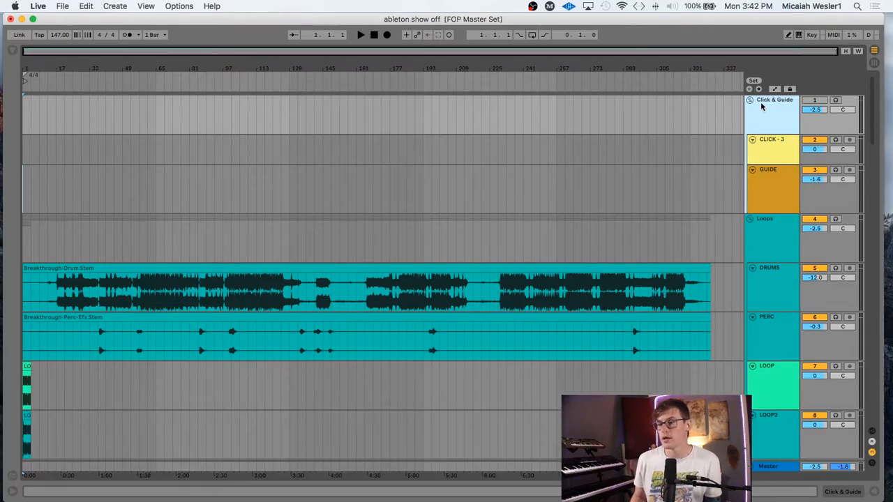
{"action": "mouse_move", "coordinate": [892, 501]}
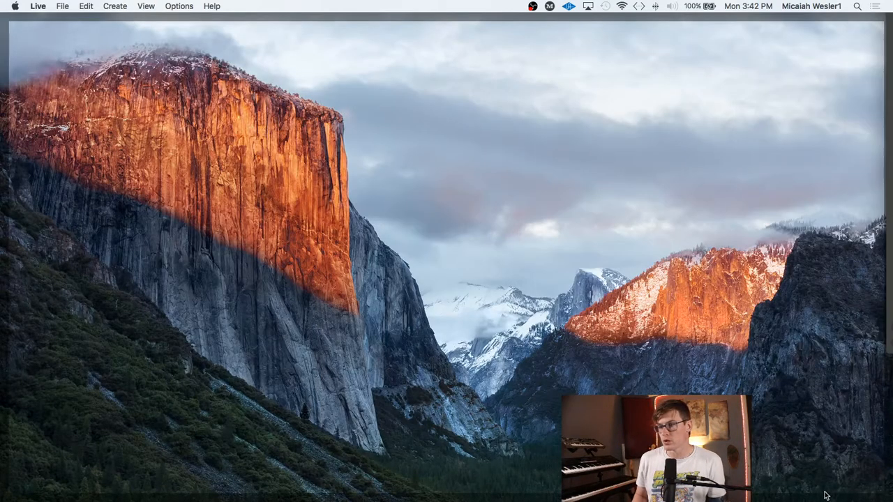
{"action": "left_click", "coordinate": [826, 496]}
{"action": "left_click", "coordinate": [875, 492]}
{"action": "left_click", "coordinate": [875, 493]}
{"action": "left_click", "coordinate": [875, 493]}
{"action": "left_click", "coordinate": [875, 492]}
{"action": "left_click", "coordinate": [875, 493]}
{"action": "left_click", "coordinate": [875, 493]}
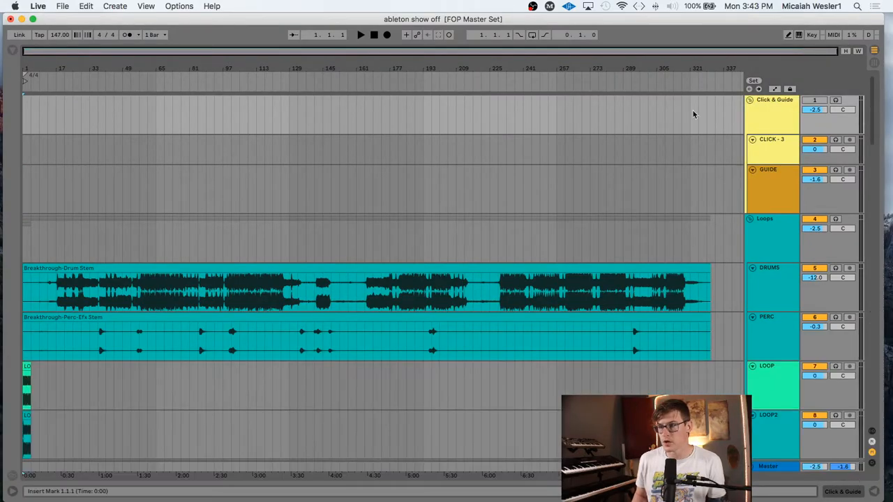
Select all the top-level tracks, fold them together, and unfold only the Click & Guide group
{"action": "left_click", "coordinate": [757, 115]}
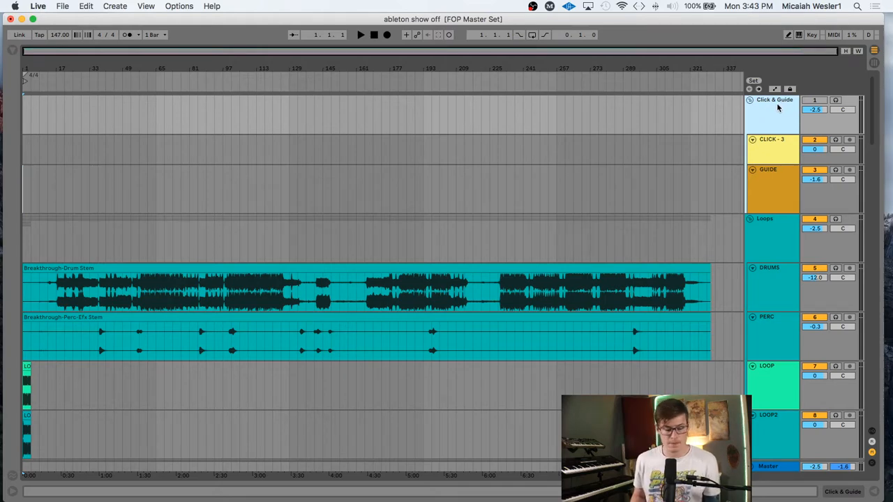
{"action": "key", "text": "super+z"}
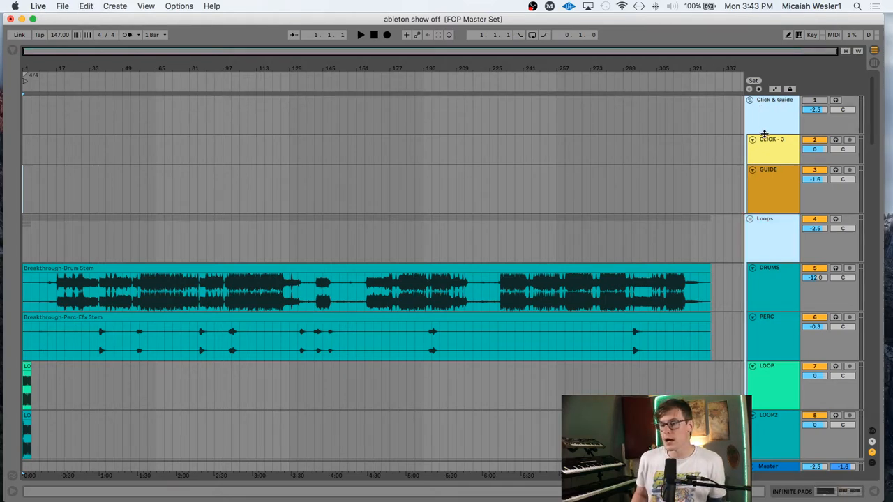
{"action": "left_click", "coordinate": [749, 101], "text": "alt"}
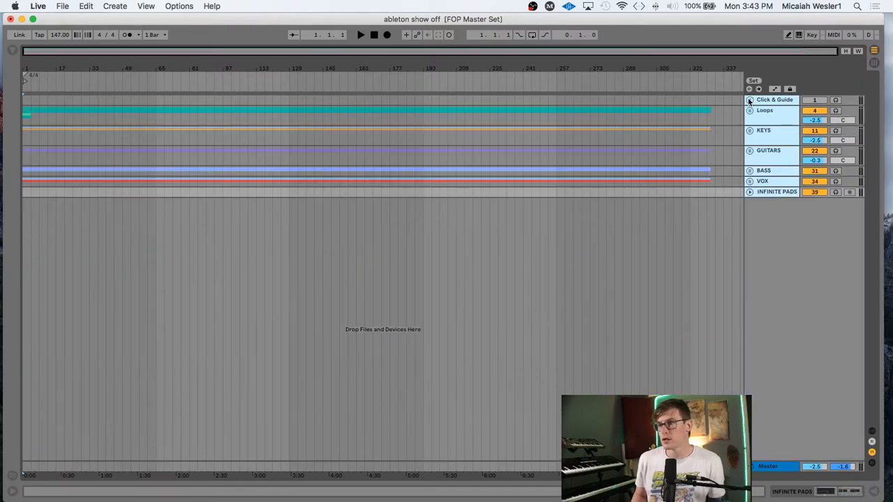
{"action": "left_click", "coordinate": [767, 101]}
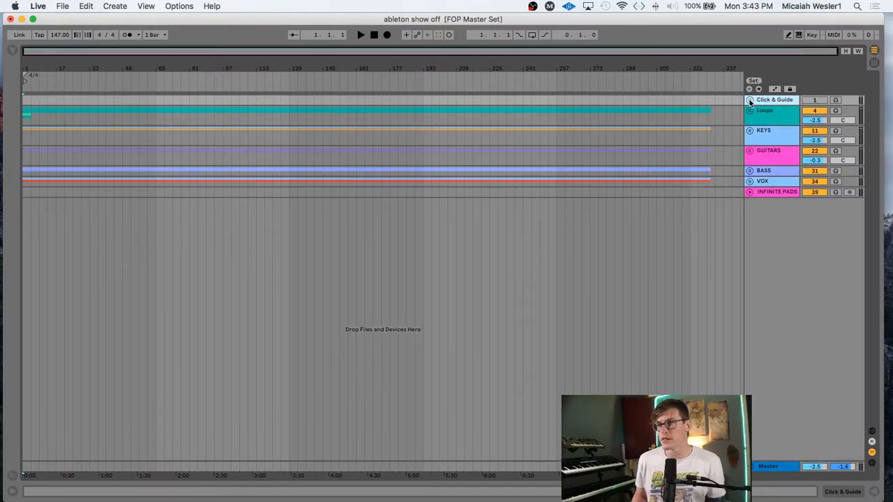
{"action": "left_click", "coordinate": [751, 100]}
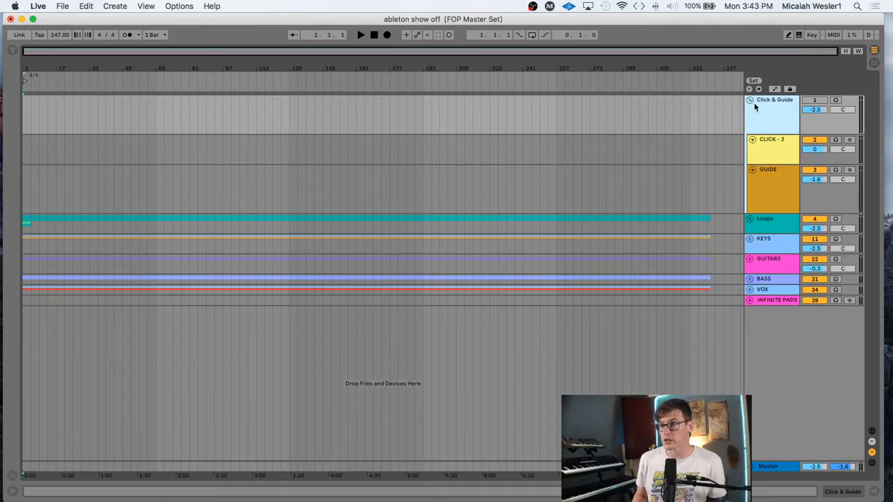
Play the arrangement from bar 1 for a few bars to hear the stems and loops, and stop playback
{"action": "left_click", "coordinate": [64, 151]}
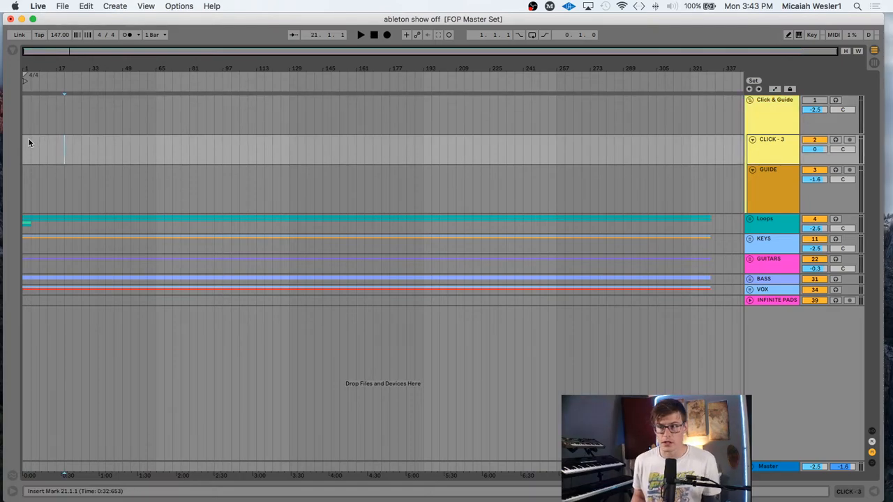
{"action": "left_click", "coordinate": [24, 115]}
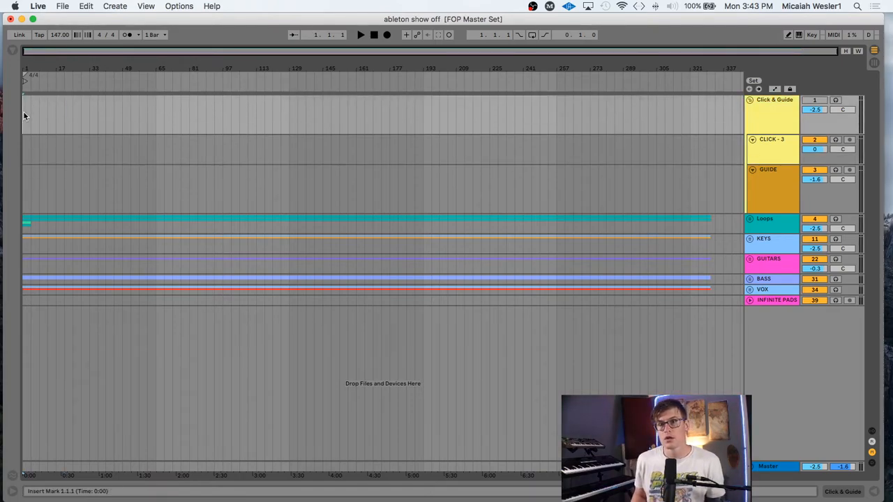
{"action": "key", "text": "space"}
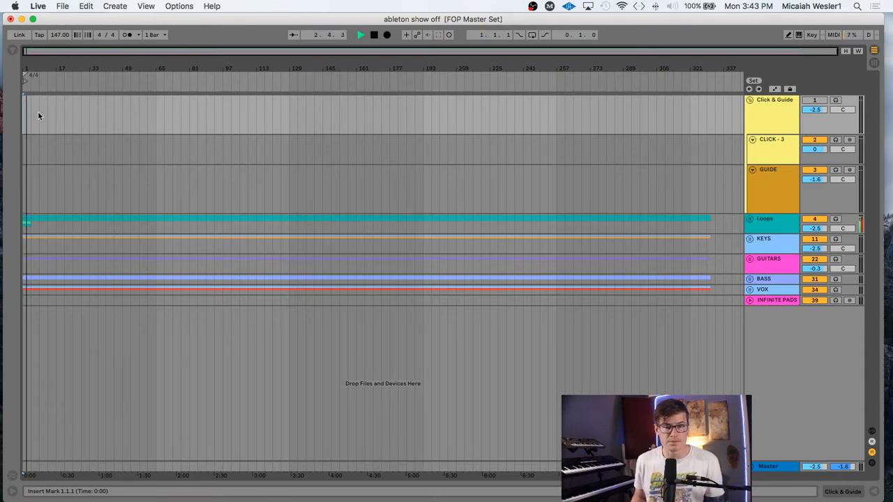
{"action": "key", "text": "space"}
Switch to Session View and show the input and output routing section of the tracks
{"action": "key", "text": "Tab"}
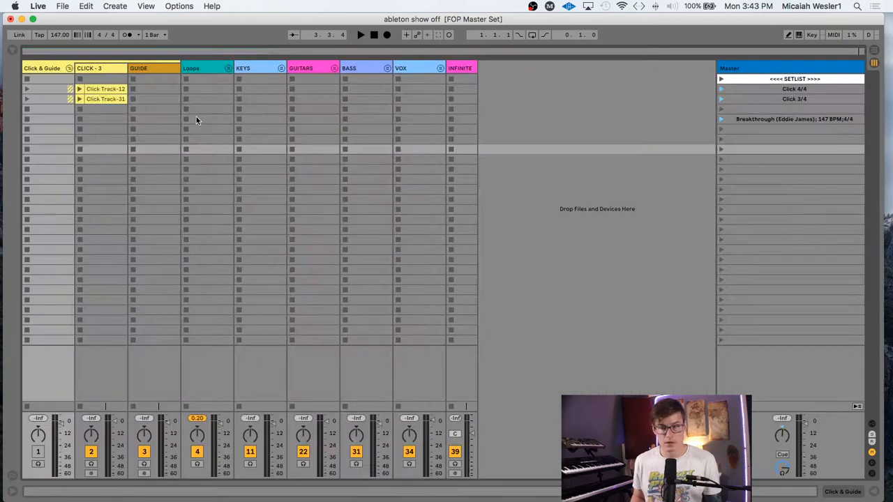
{"action": "key", "text": "super+alt+i"}
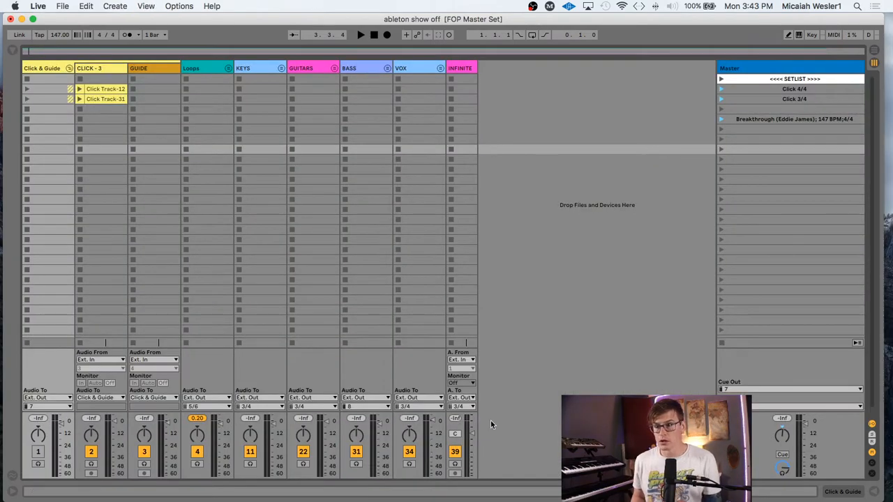
Fold the Click & Guide group and select all tracks from Click & Guide through INFINITE PADS
{"action": "left_click", "coordinate": [452, 71]}
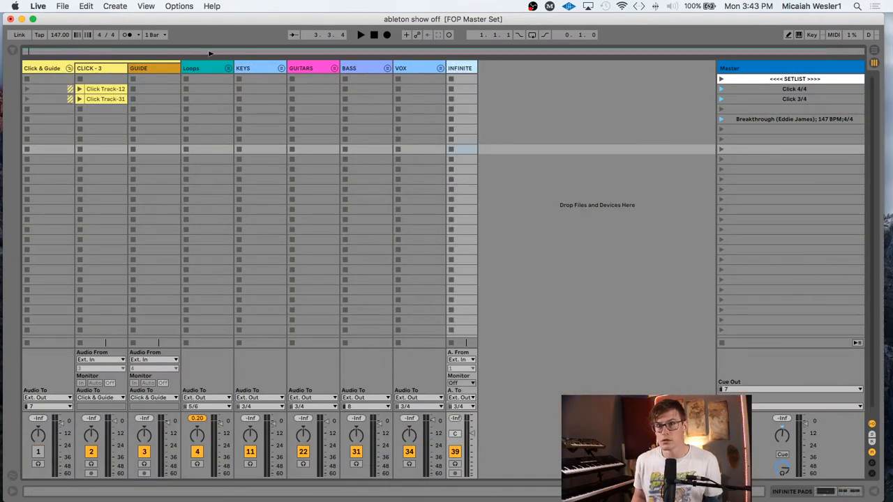
{"action": "left_click", "coordinate": [68, 68]}
{"action": "left_click", "coordinate": [53, 66]}
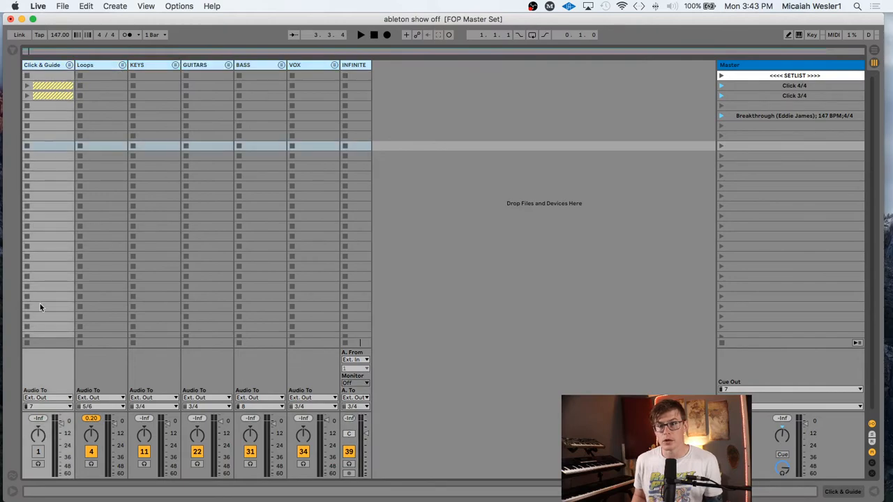
Route the audio outputs of all selected tracks to 1/2 and set the Cue Out to 1/2
{"action": "left_click", "coordinate": [48, 406]}
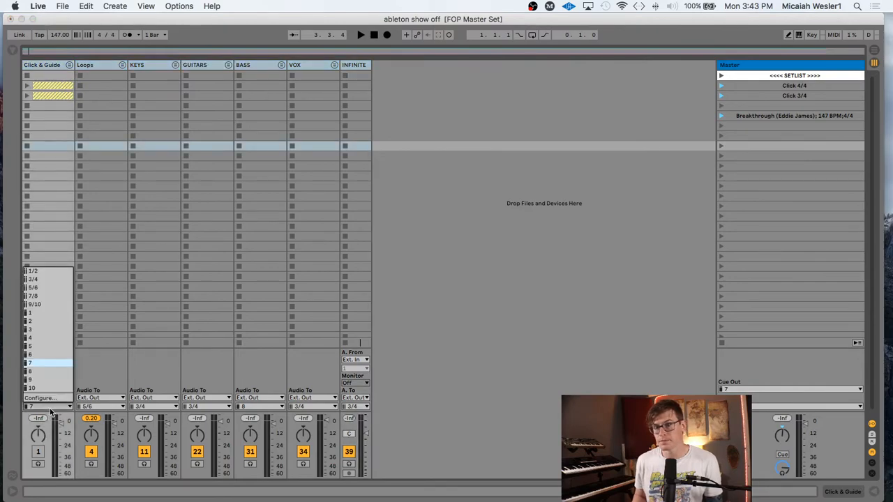
{"action": "left_click", "coordinate": [51, 279]}
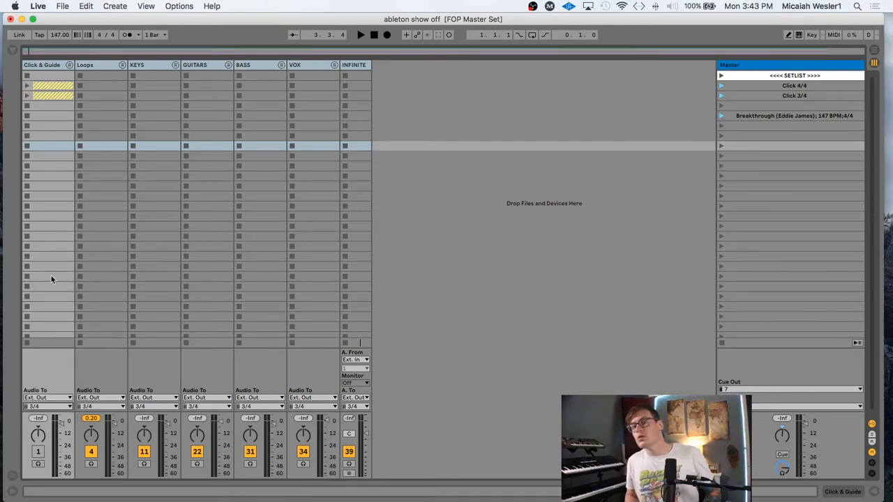
{"action": "left_click", "coordinate": [43, 406]}
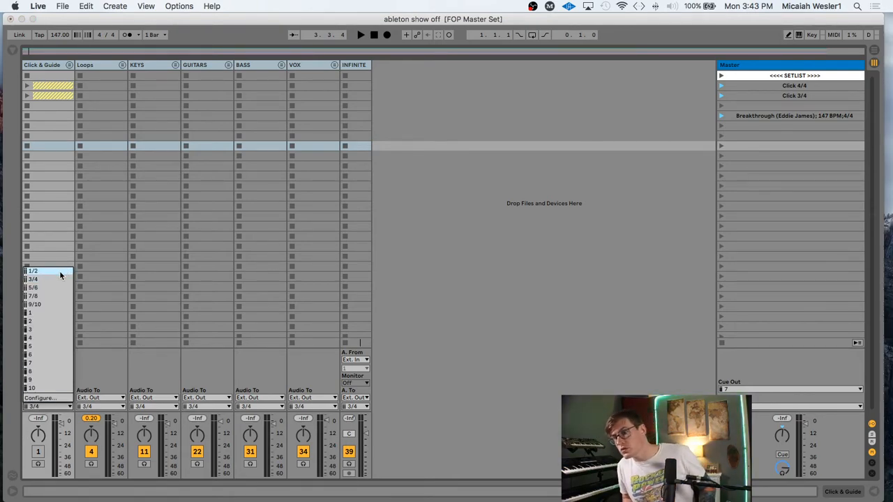
{"action": "left_click", "coordinate": [60, 271]}
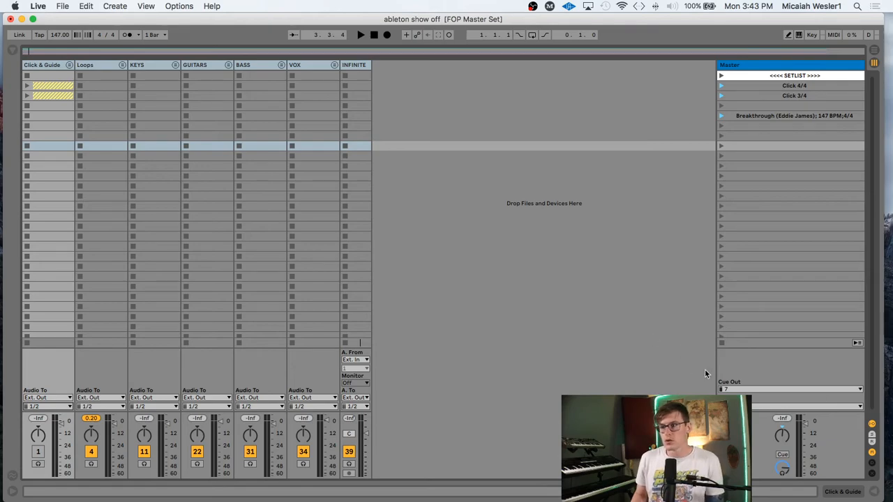
{"action": "left_click", "coordinate": [748, 389]}
{"action": "left_click", "coordinate": [736, 255]}
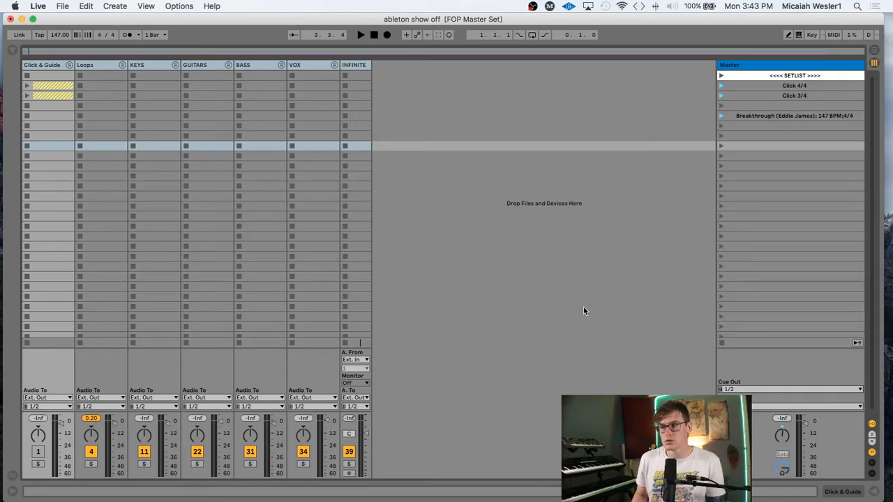
Return to Arrangement View and place the insert marker at bar 5 in the Loops group
{"action": "left_click", "coordinate": [583, 307]}
{"action": "key", "text": "Tab"}
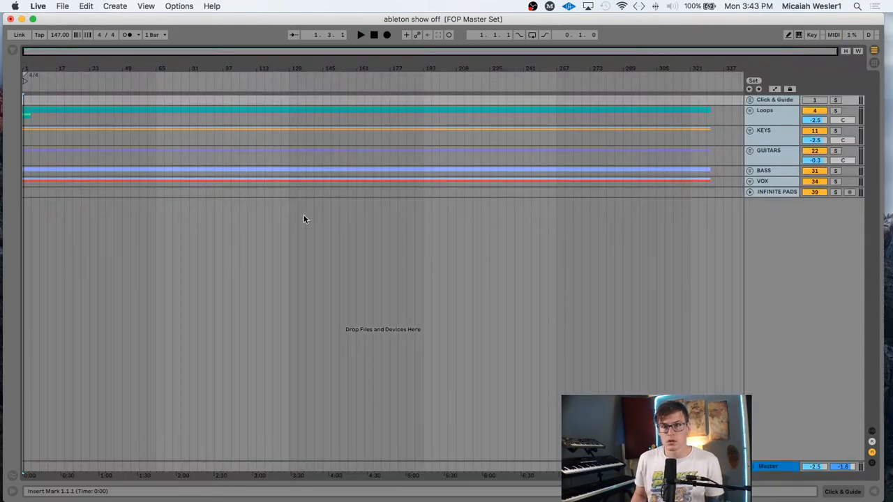
{"action": "left_click", "coordinate": [85, 121]}
{"action": "left_click", "coordinate": [34, 112]}
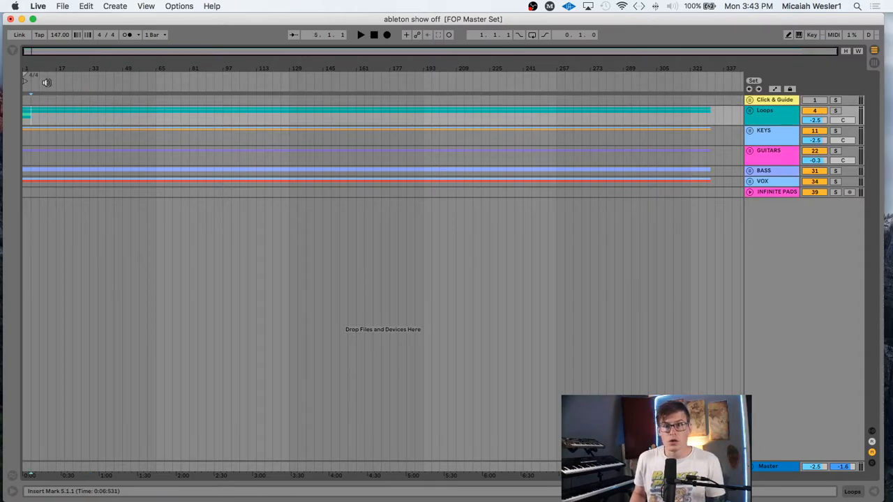
Select the Breakthrough scene in Session View and go back to the arrangement
{"action": "key", "text": "Tab"}
{"action": "key", "text": "Tab"}
{"action": "key", "text": "Tab"}
{"action": "left_click", "coordinate": [770, 134]}
{"action": "left_click", "coordinate": [770, 116]}
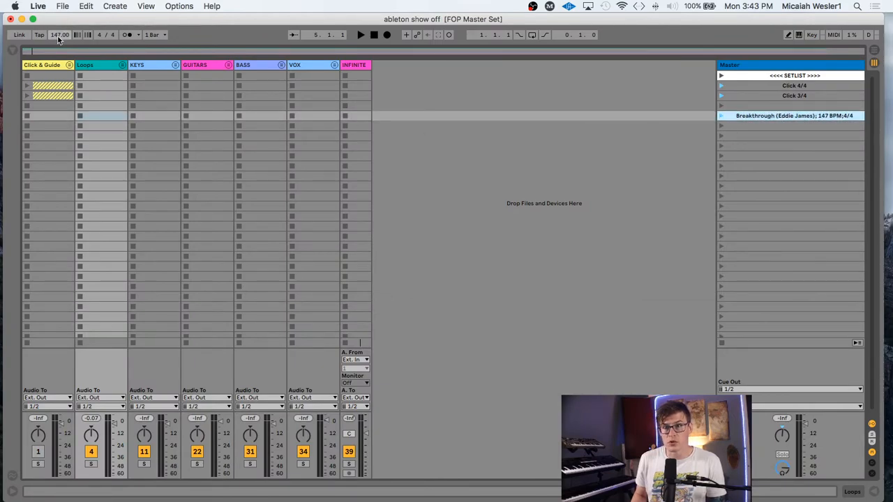
{"action": "key", "text": "Tab"}
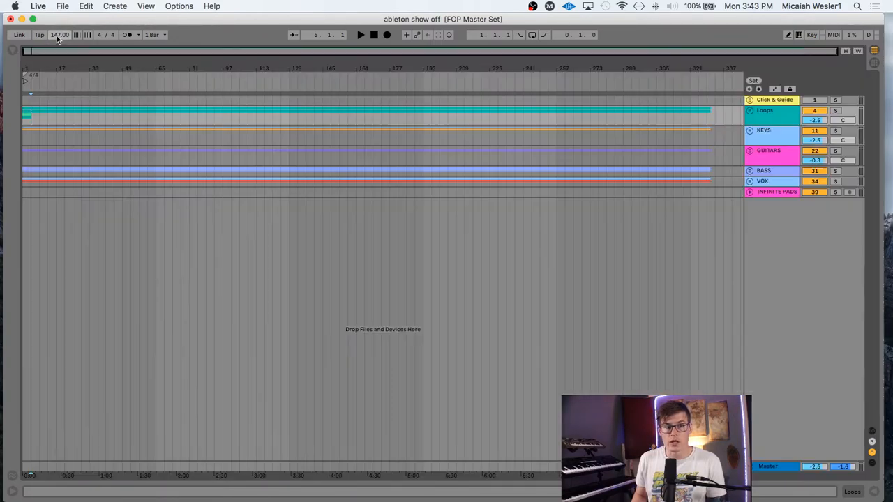
Examine the tempo and time signature in the Breakthrough scene's name against the song's stems in the arrangement
{"action": "left_click", "coordinate": [188, 138]}
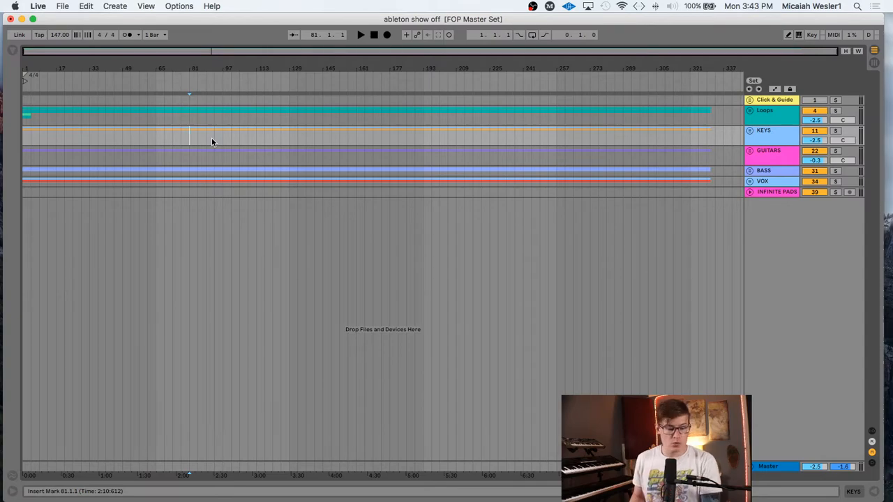
{"action": "key", "text": "Tab"}
{"action": "left_click", "coordinate": [818, 116]}
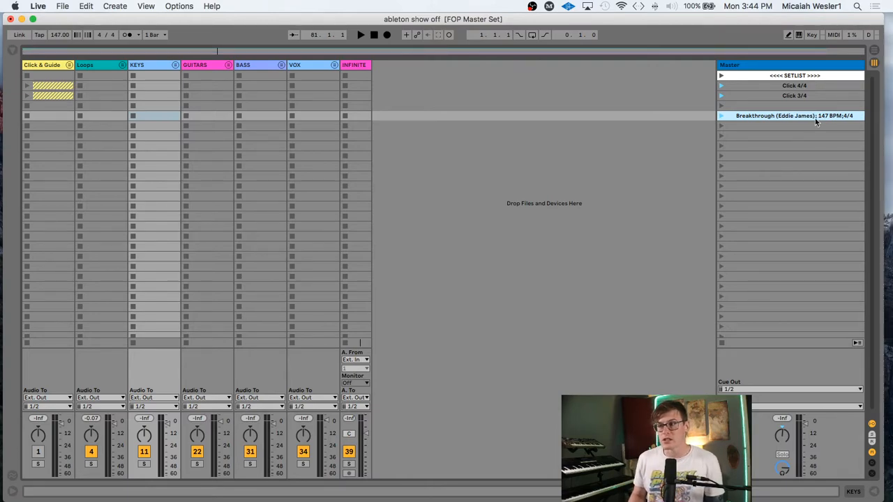
{"action": "scroll", "coordinate": [823, 118], "scroll_direction": "down", "scroll_amount": 1}
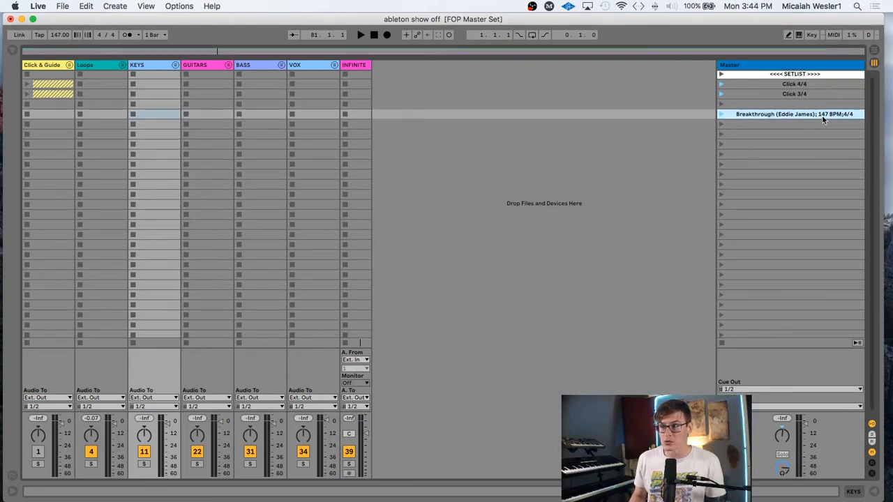
{"action": "scroll", "coordinate": [822, 118], "scroll_direction": "down", "scroll_amount": 1}
{"action": "key", "text": "Tab"}
{"action": "key", "text": "Tab"}
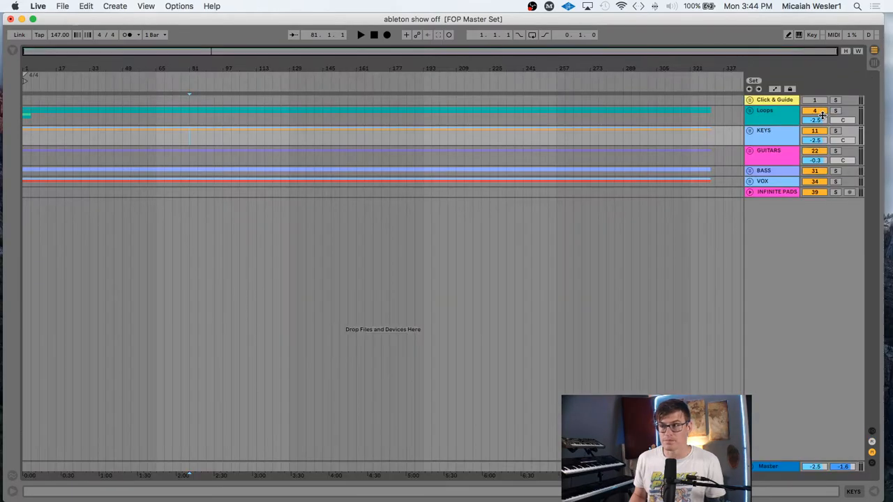
Turn on the metronome, play the arrangement from bar 1, and lower the cue volume to -9.2 dB during playback
{"action": "key", "text": "Tab"}
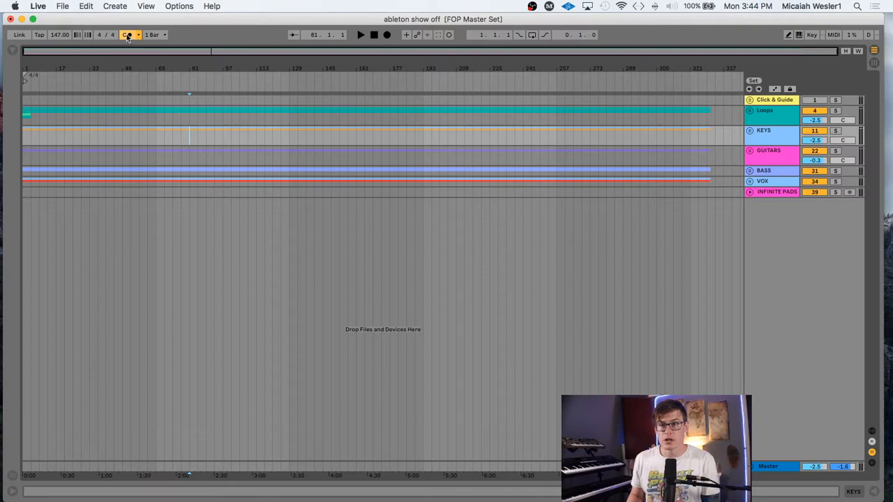
{"action": "left_click", "coordinate": [26, 117]}
{"action": "key", "text": "space"}
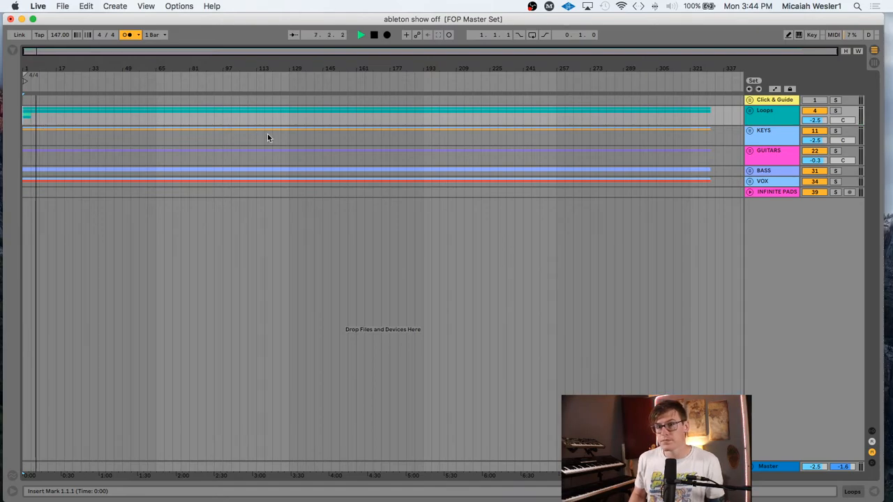
{"action": "key", "text": "Tab"}
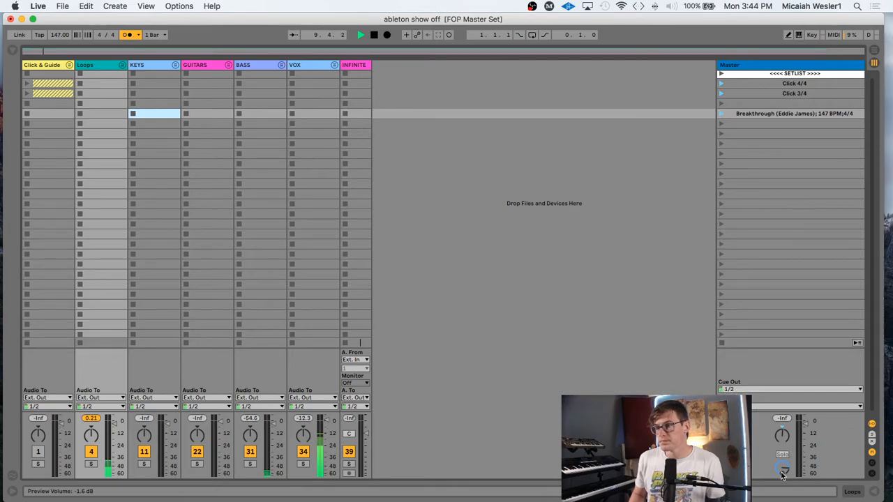
{"action": "left_click_drag", "start_coordinate": [782, 470], "coordinate": [781, 481]}
{"action": "key", "text": "Tab"}
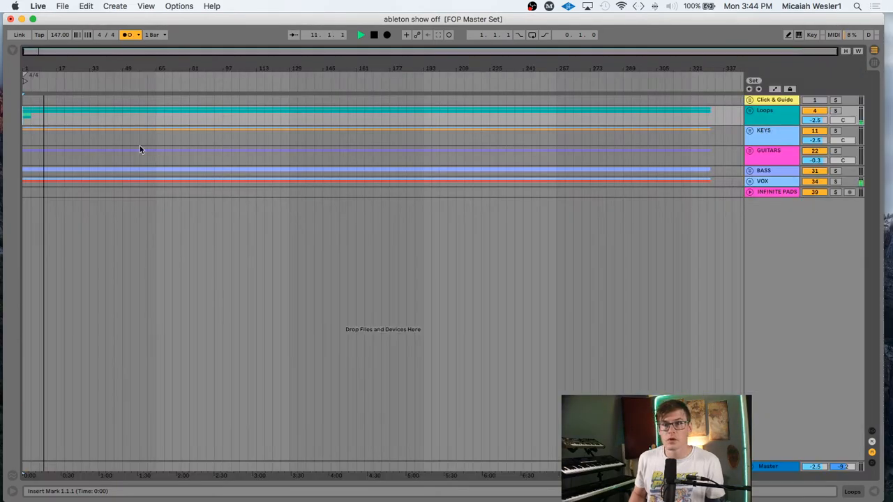
Play the arrangement from bar 18 to hear the metronome against the stems, and stop with the insert marker at bar 16
{"action": "left_click_drag", "start_coordinate": [81, 63], "coordinate": [126, 133]}
{"action": "scroll", "coordinate": [126, 133], "scroll_direction": "left", "scroll_amount": 3}
{"action": "key", "text": "space"}
{"action": "left_click", "coordinate": [172, 110]}
{"action": "key", "text": "space"}
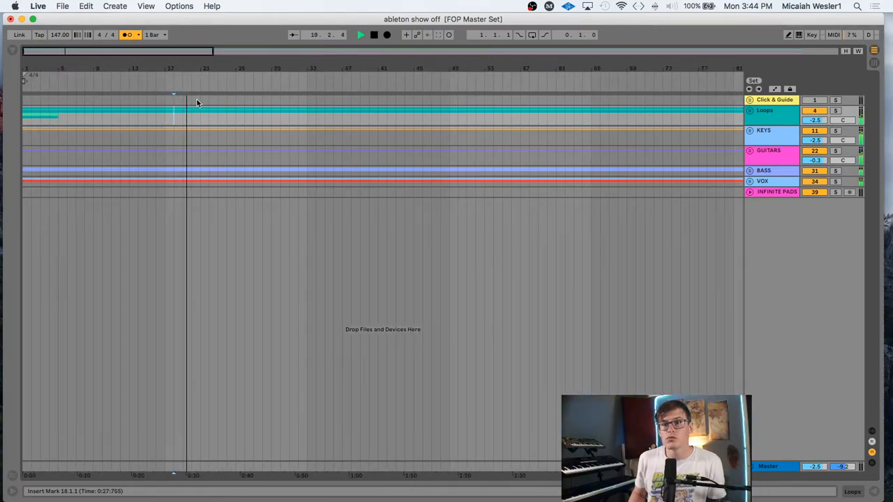
{"action": "left_click", "coordinate": [156, 110]}
{"action": "key", "text": "space"}
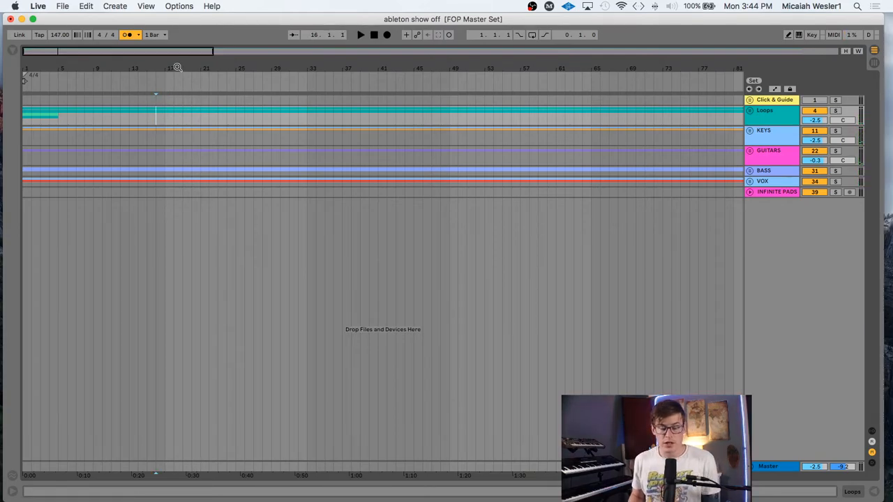
Set the cue volume to -8.0 dB in the Session View mixer and return to the arrangement
{"action": "key", "text": "Tab"}
{"action": "left_click", "coordinate": [786, 471]}
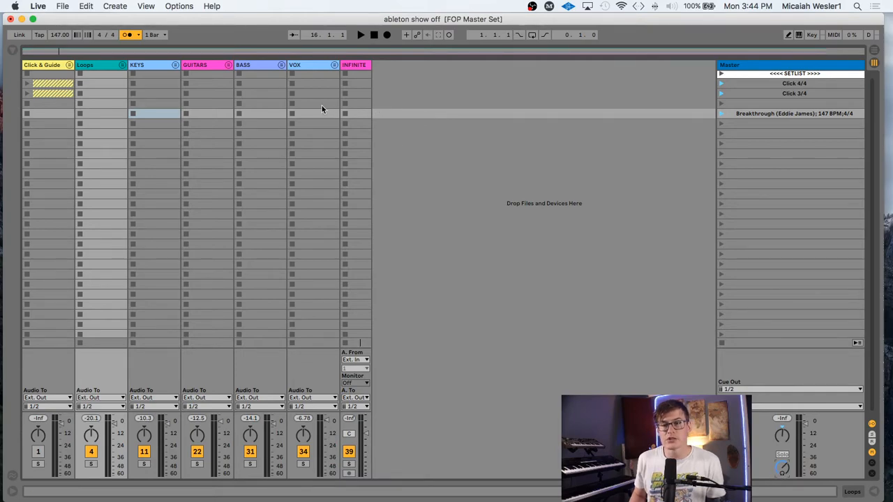
{"action": "key", "text": "Tab"}
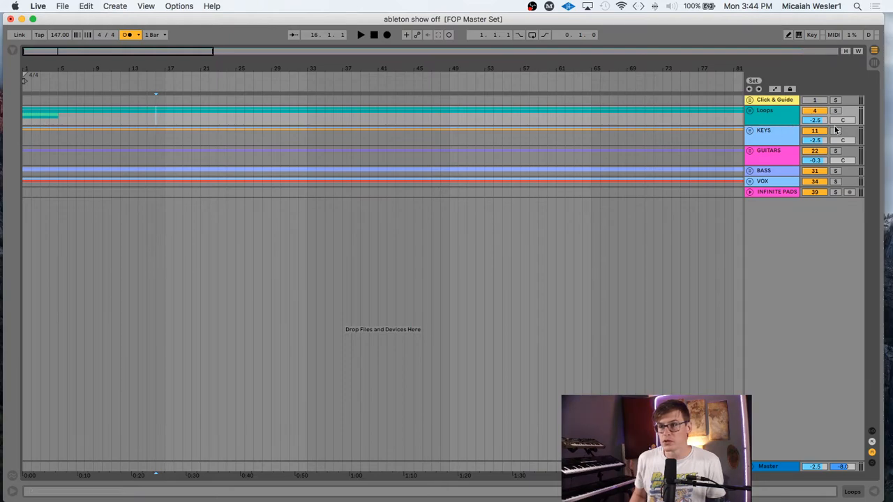
Select the empty scene below Breakthrough in Session View and switch back to Arrangement View
{"action": "key", "text": "Tab"}
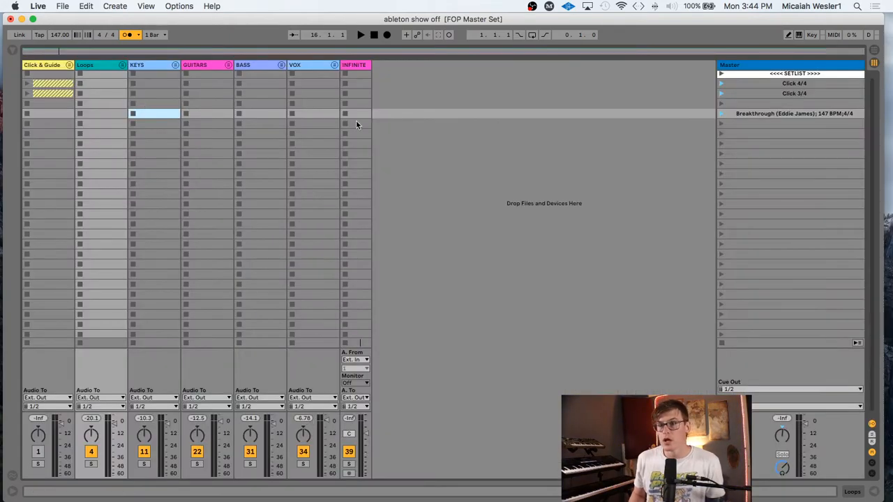
{"action": "left_click", "coordinate": [769, 122]}
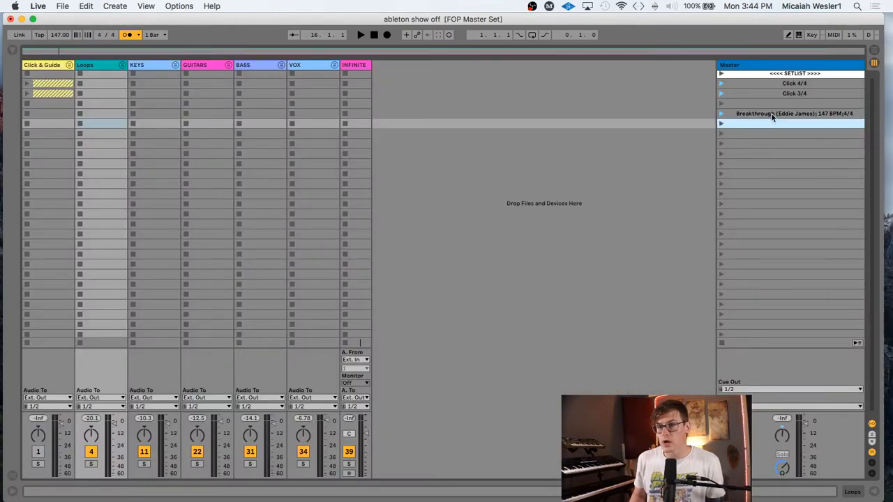
{"action": "key", "text": "Tab"}
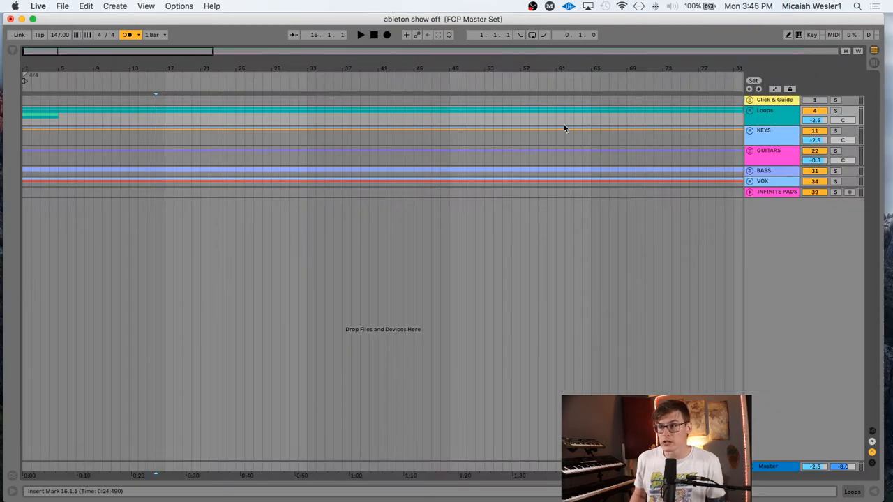
Unfold the Click & Guide group in the arrangement to show its CLICK and GUIDE tracks
{"action": "left_click", "coordinate": [753, 104]}
{"action": "left_click", "coordinate": [749, 100]}
{"action": "mouse_move", "coordinate": [145, 69]}
{"action": "left_mouse_down"}
{"action": "mouse_move", "coordinate": [139, 153]}
{"action": "mouse_move", "coordinate": [106, 157]}
{"action": "left_mouse_up"}
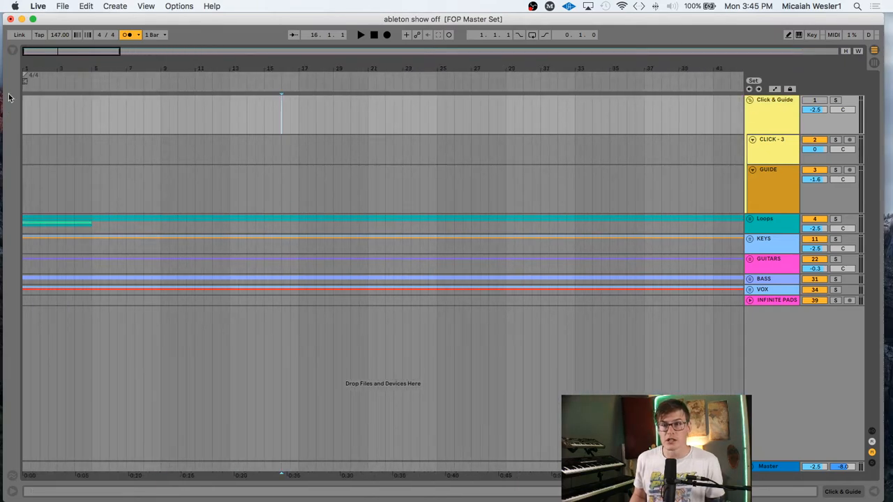
Play the arrangement from bar 13 with the metronome on and place the insert marker at bar 14 in Click & Guide
{"action": "left_click", "coordinate": [233, 105]}
{"action": "key", "text": "space"}
{"action": "left_click", "coordinate": [287, 103]}
{"action": "left_click", "coordinate": [250, 104]}
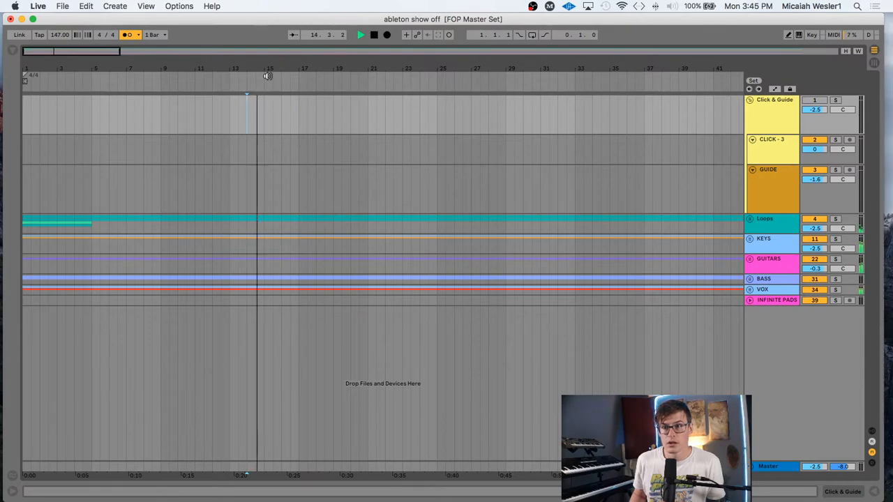
Select the section from 14.1.1 to 30.1.1 across all tracks during playback and stop the transport
{"action": "left_click", "coordinate": [231, 106]}
{"action": "left_click_drag", "start_coordinate": [244, 64], "coordinate": [259, 99]}
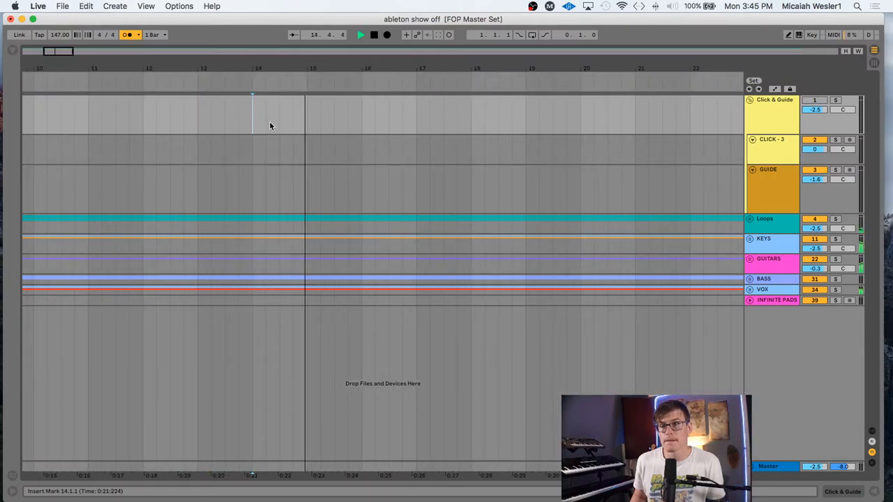
{"action": "left_click_drag", "start_coordinate": [269, 64], "coordinate": [269, 55]}
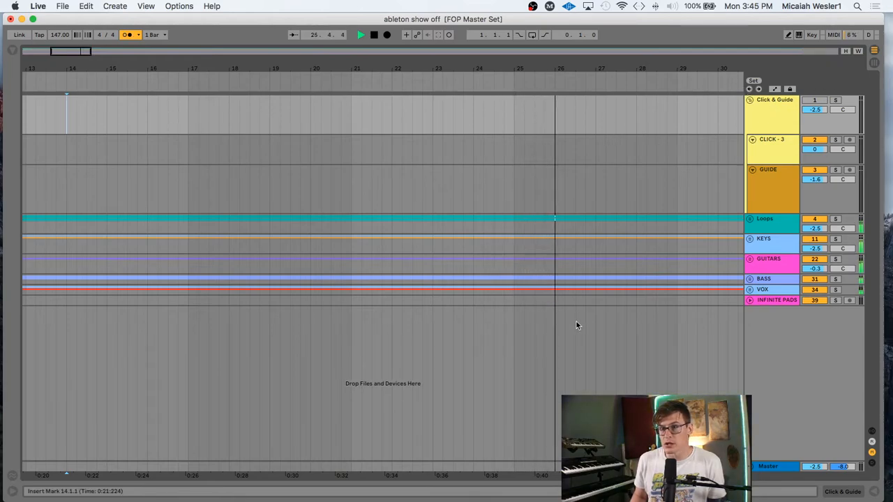
{"action": "left_click", "coordinate": [488, 304], "text": "shift"}
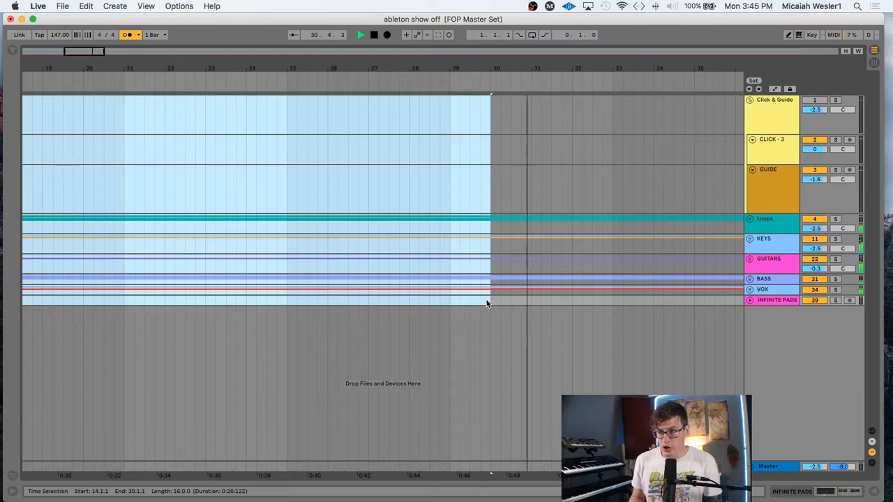
{"action": "key", "text": "space"}
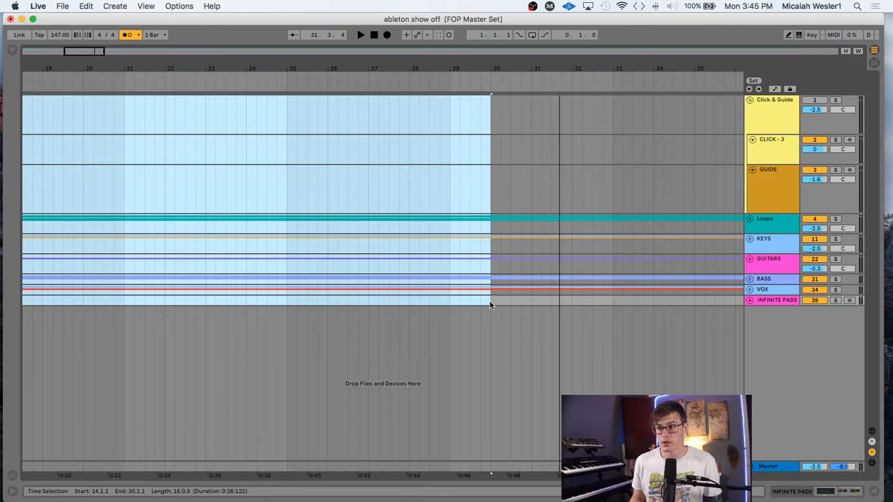
Paste the copied section as clips into the session row directly below the Breakthrough song scene
{"action": "key", "text": "Tab"}
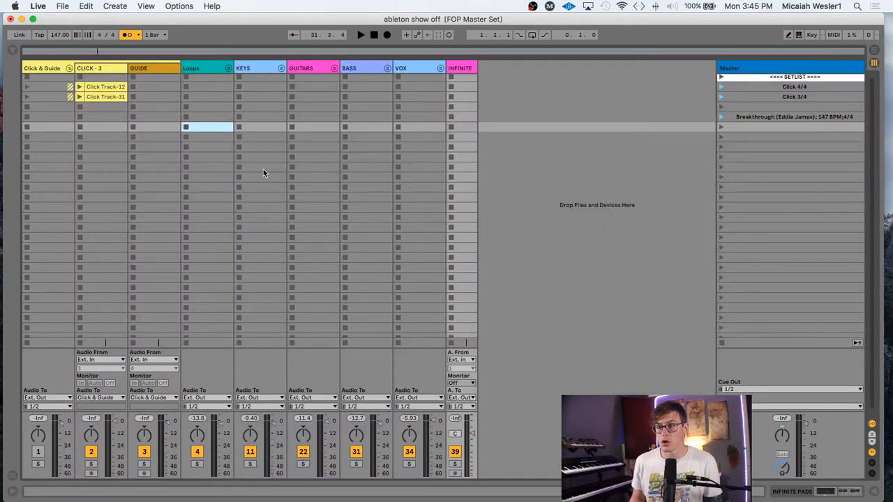
{"action": "left_click", "coordinate": [46, 127]}
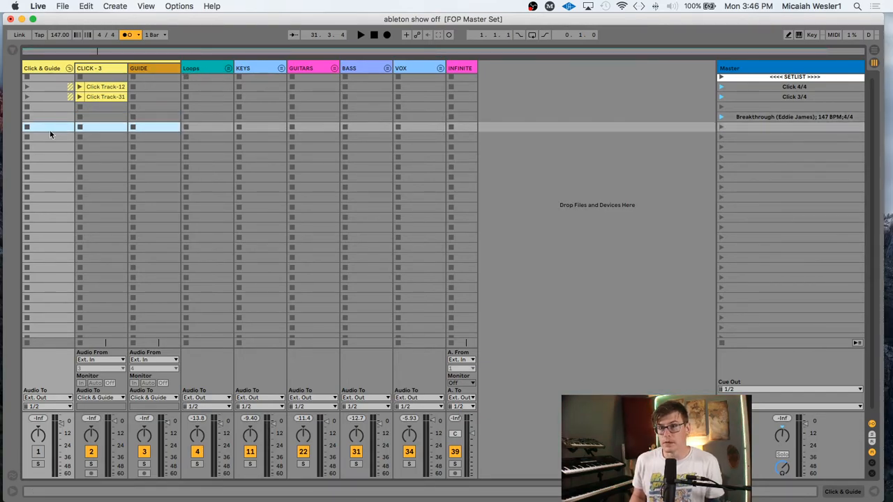
{"action": "key", "text": "super+v"}
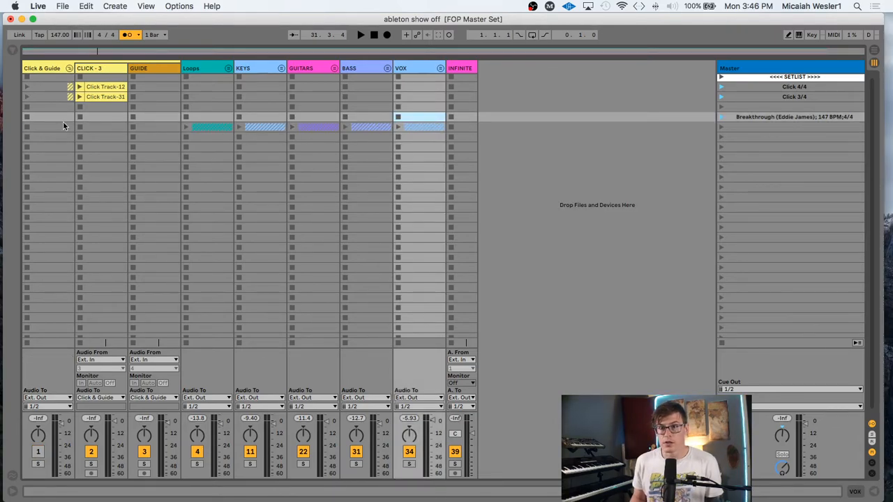
Try pasting the copied section into the two rows below the first clips, and remove each trial copy
{"action": "left_click", "coordinate": [62, 128]}
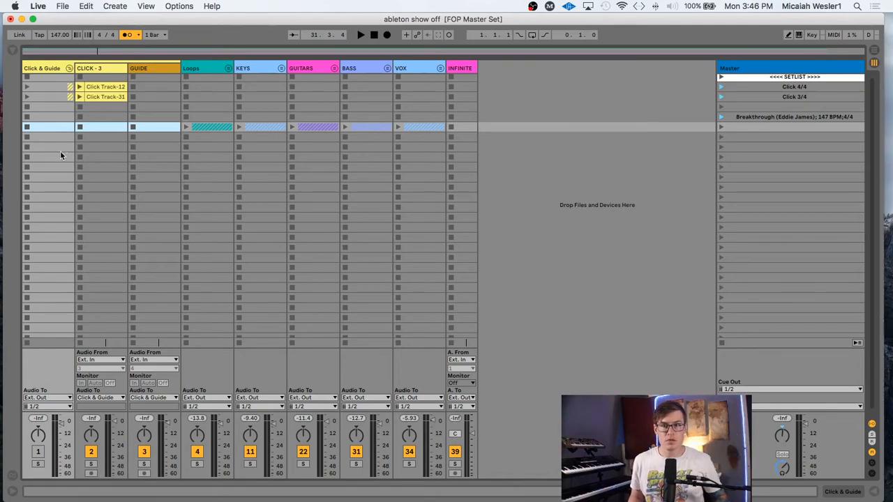
{"action": "left_click", "coordinate": [60, 137]}
{"action": "key", "text": "super+v"}
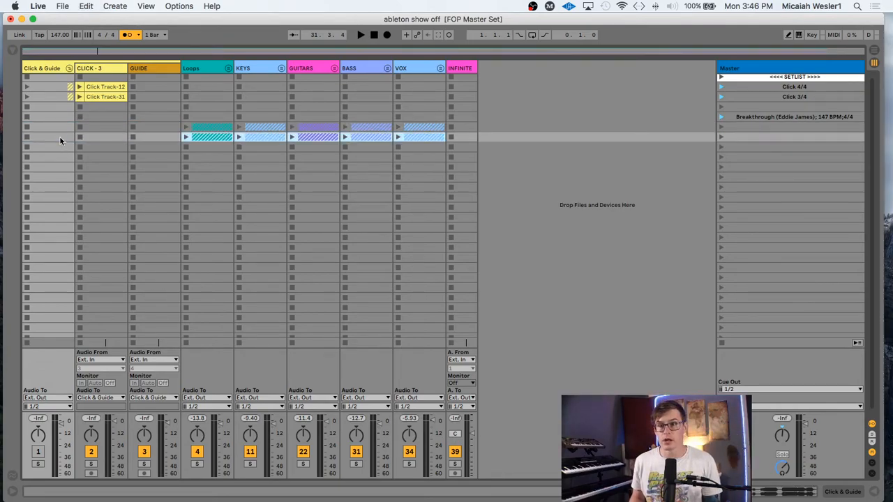
{"action": "key", "text": "Delete"}
{"action": "left_click", "coordinate": [57, 148]}
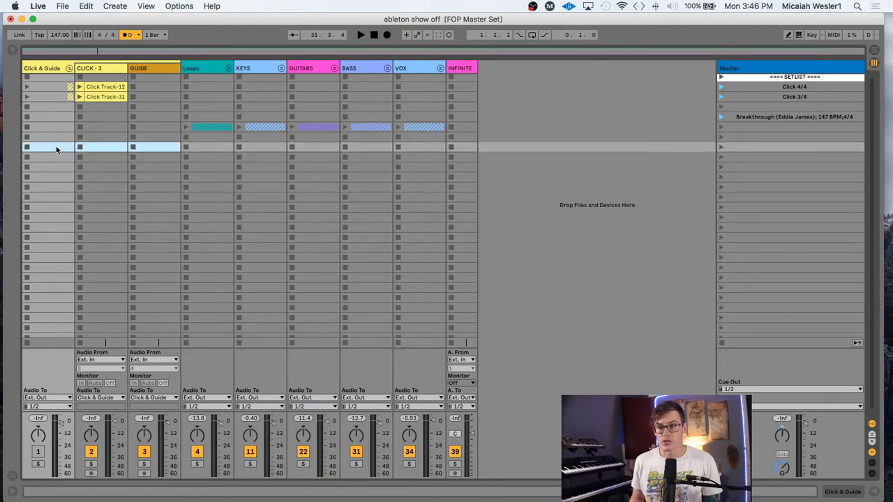
{"action": "key", "text": "super+v"}
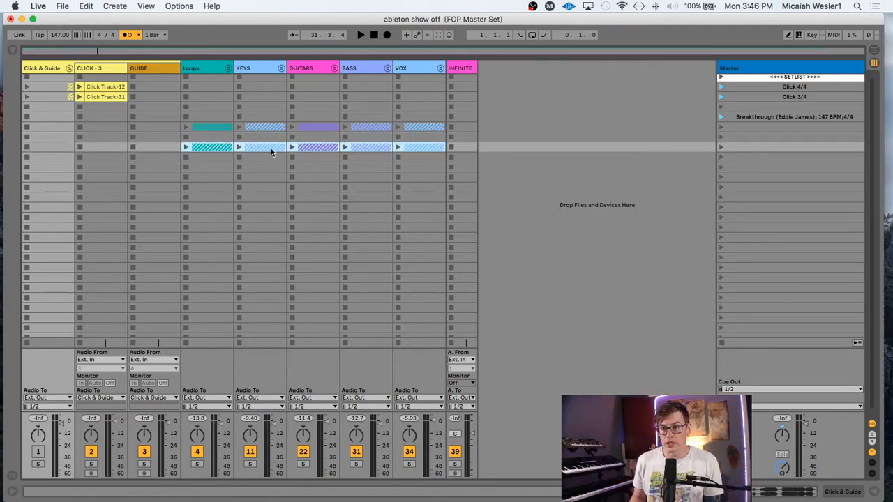
{"action": "left_click", "coordinate": [56, 147]}
{"action": "left_click", "coordinate": [61, 137]}
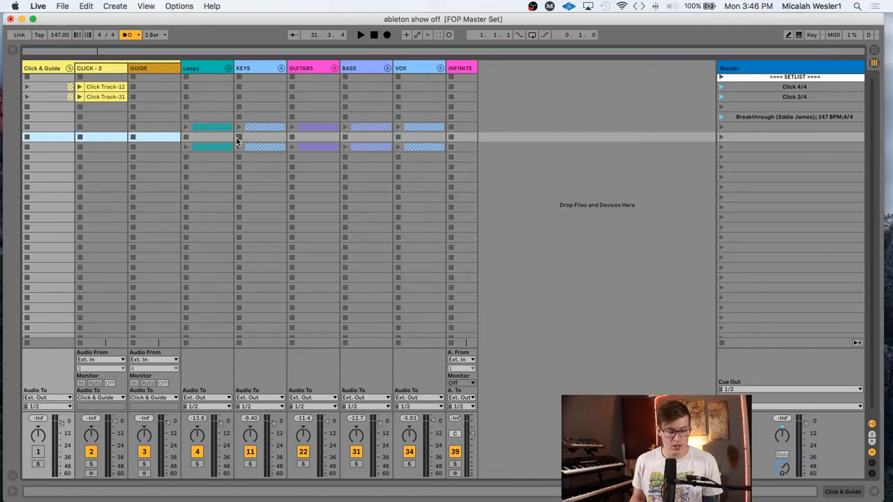
{"action": "key", "text": "super+z"}
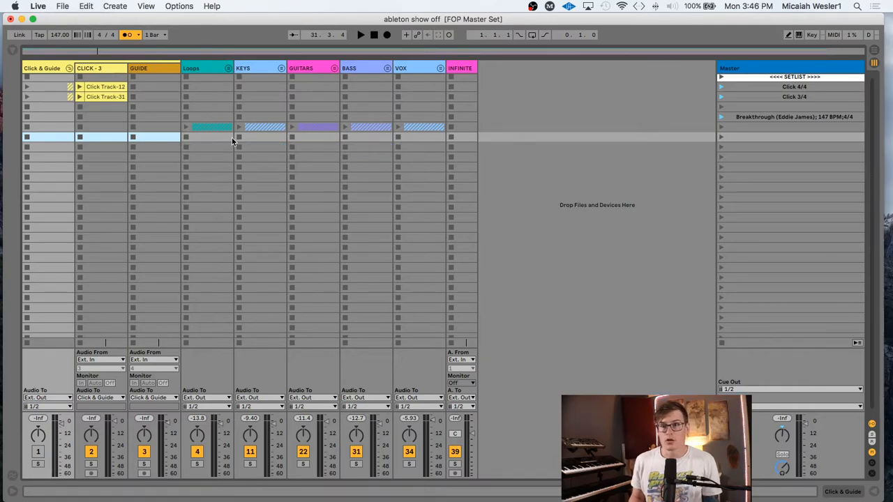
Unfold and refold the Click & Guide, KEYS, GUITARS, BASS and VOX groups to examine the tracks inside
{"action": "left_click", "coordinate": [69, 68]}
{"action": "left_click", "coordinate": [70, 65]}
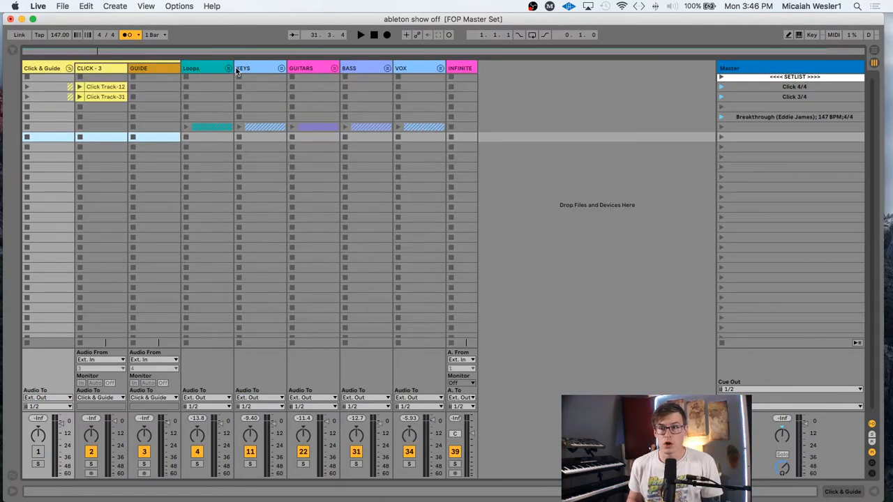
{"action": "left_click", "coordinate": [281, 68]}
{"action": "left_click", "coordinate": [281, 67]}
{"action": "left_click", "coordinate": [334, 68]}
{"action": "left_click", "coordinate": [335, 68]}
{"action": "left_click", "coordinate": [388, 68]}
{"action": "left_click", "coordinate": [388, 68]}
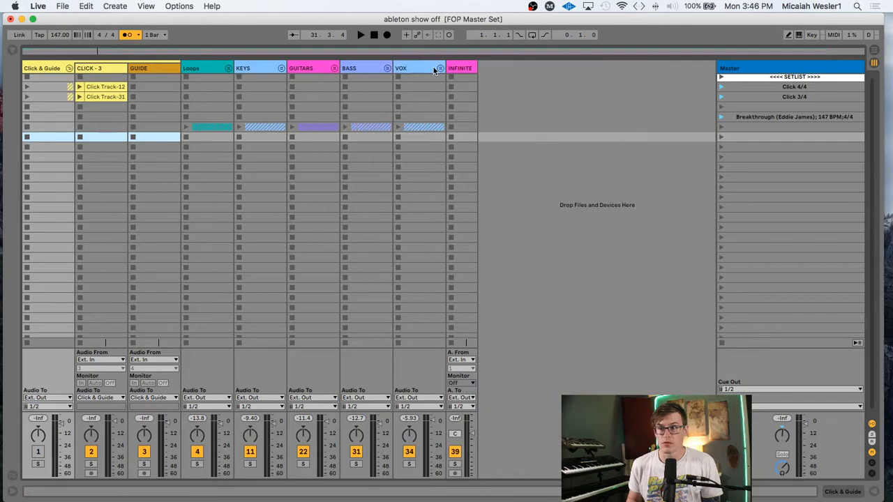
{"action": "left_click", "coordinate": [440, 67]}
{"action": "left_click", "coordinate": [441, 68]}
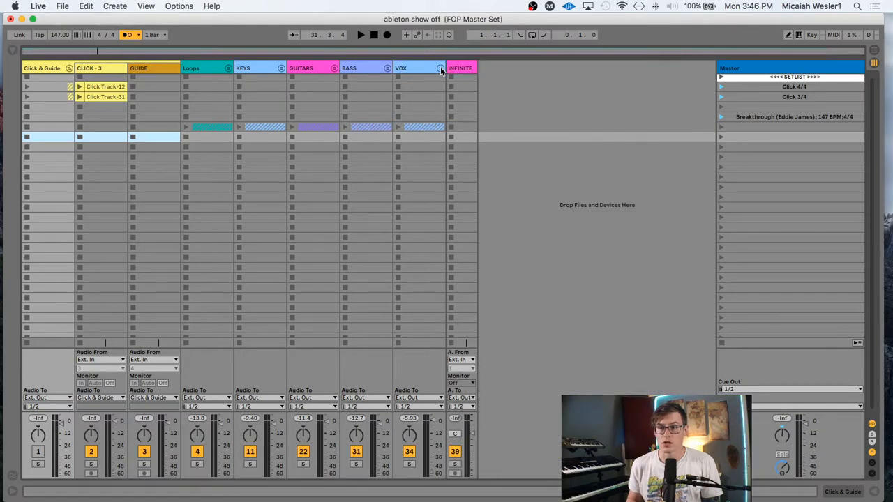
{"action": "left_click", "coordinate": [440, 68]}
{"action": "left_click", "coordinate": [441, 68]}
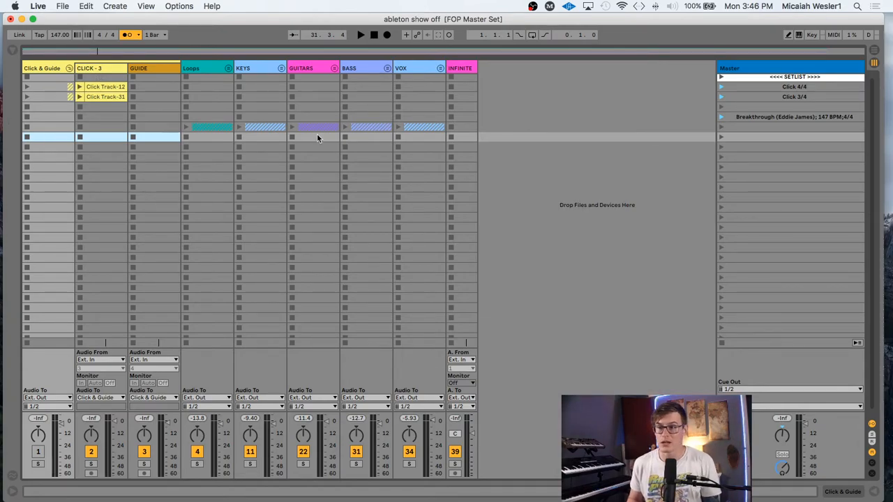
Play the arrangement from 30.1.1 and select the section up to 46.1.1 across all tracks
{"action": "key", "text": "Tab"}
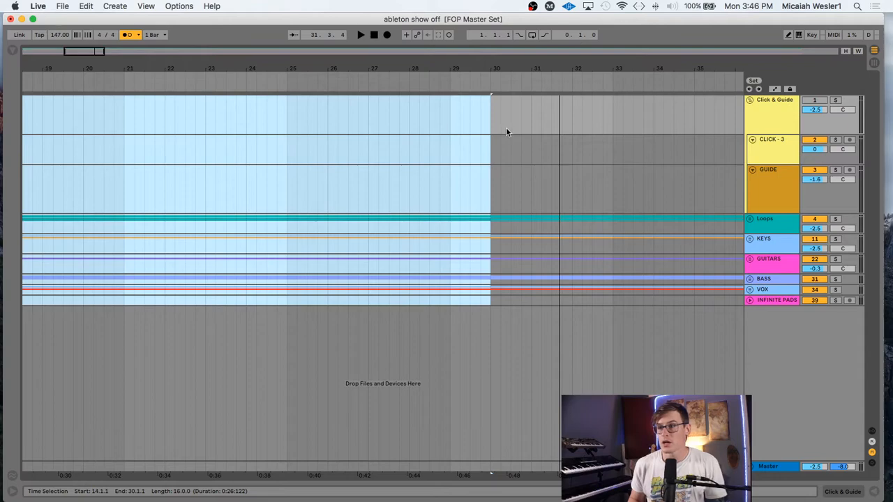
{"action": "left_click", "coordinate": [489, 113]}
{"action": "key", "text": "space"}
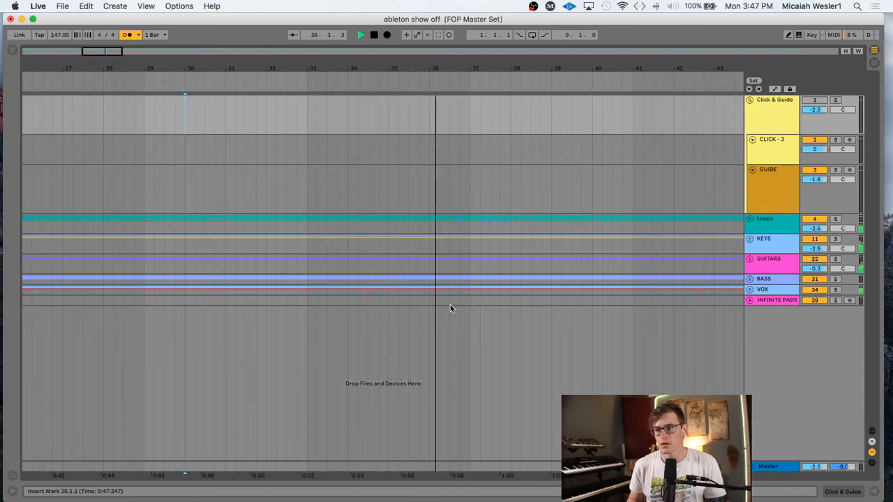
{"action": "left_click", "coordinate": [478, 304], "text": "shift"}
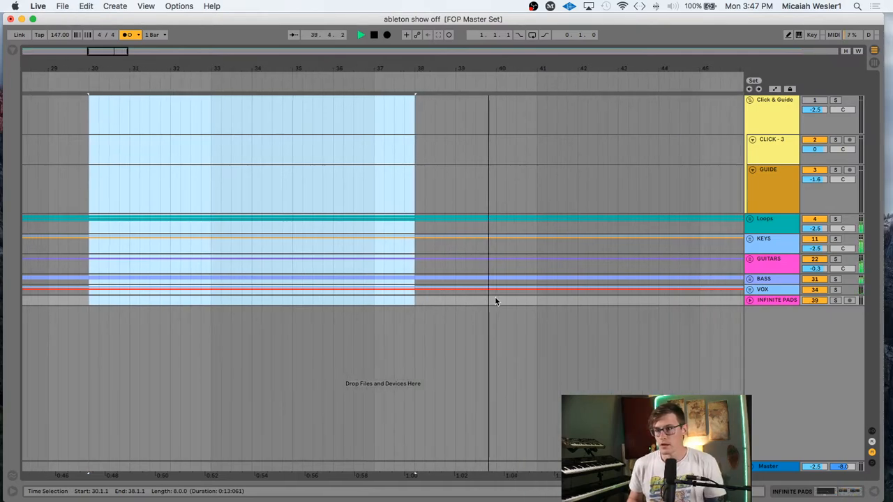
{"action": "left_click", "coordinate": [578, 302], "text": "shift"}
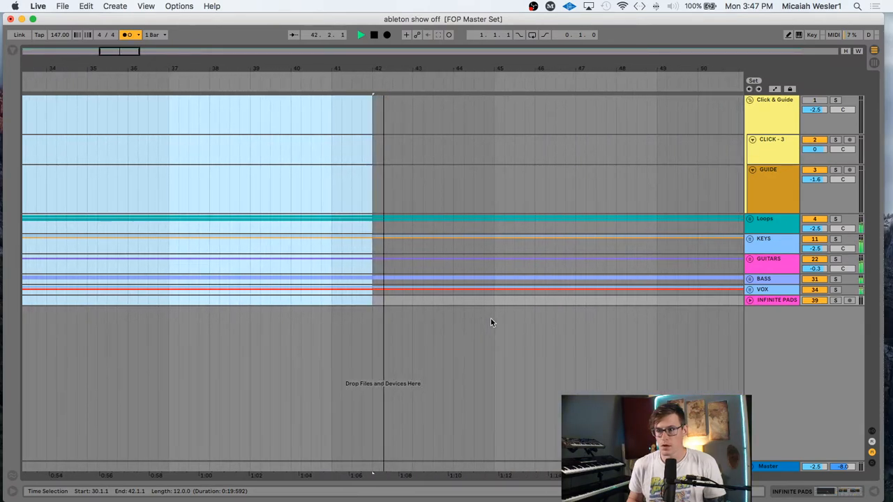
{"action": "left_click", "coordinate": [536, 302], "text": "shift"}
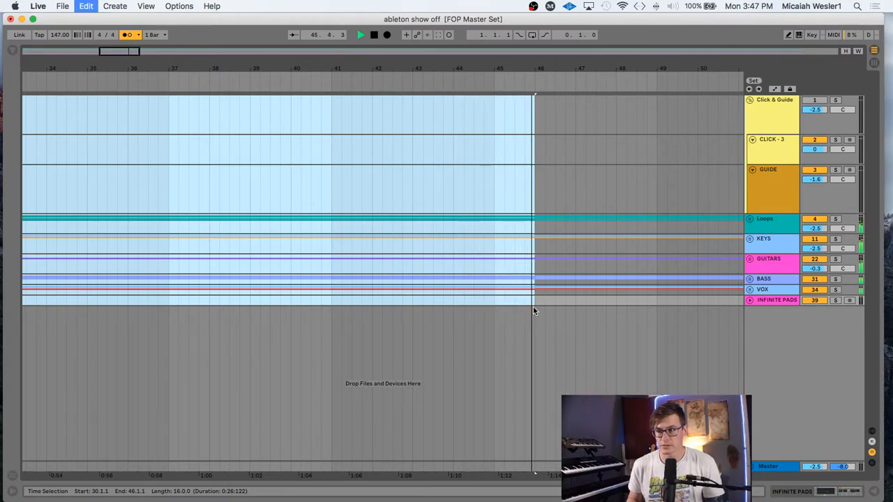
Paste the 16-bar section as session clips in the row below the first pasted section
{"action": "key", "text": "Tab"}
{"action": "left_click", "coordinate": [56, 137]}
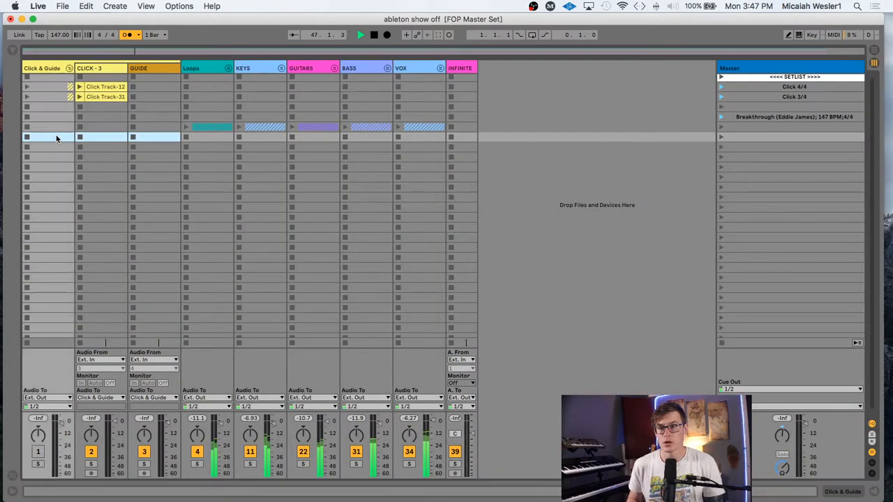
{"action": "key", "text": "super+v"}
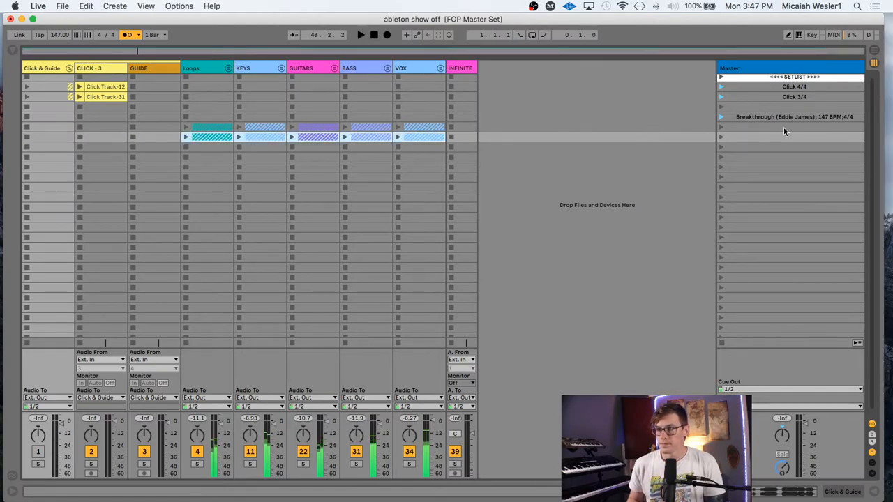
Name the three scenes below the song title Intro, V1 and Turn, and V2 and Turn
{"action": "left_click", "coordinate": [784, 127]}
{"action": "type", "text": "Intro"}
{"action": "key", "text": "Tab"}
{"action": "type", "text": "V1 and Turn"}
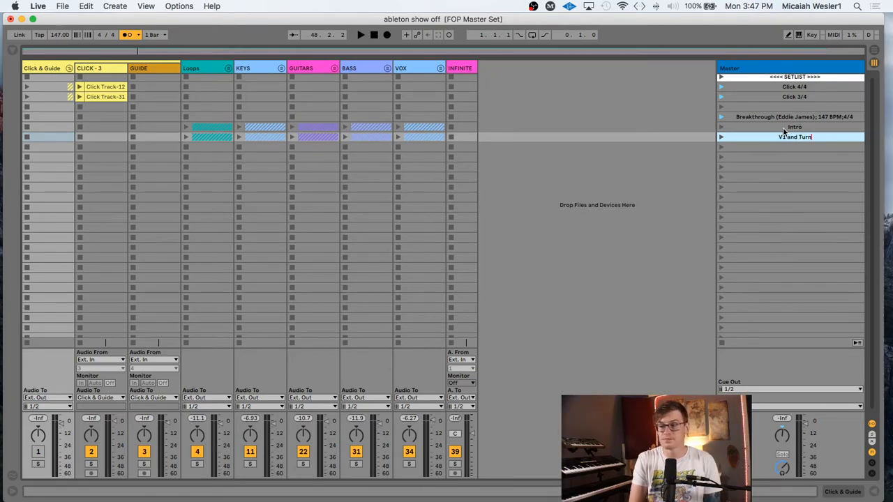
{"action": "key", "text": "Tab"}
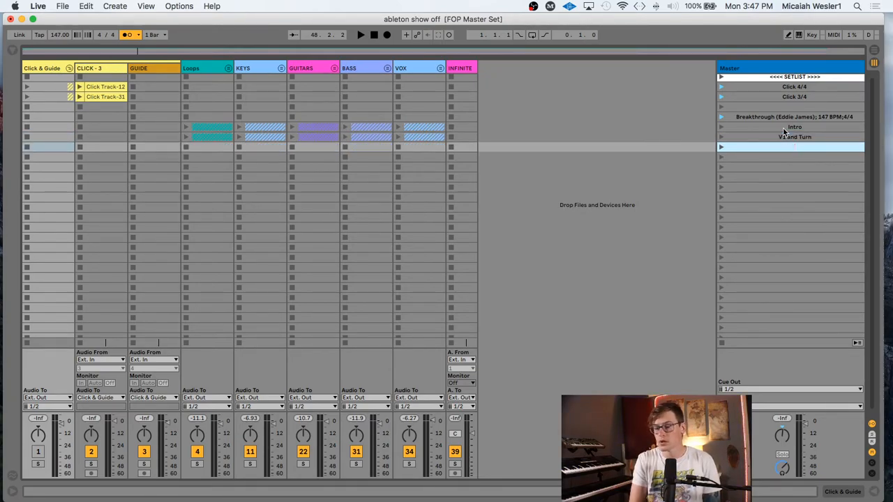
{"action": "type", "text": "V2 T"}
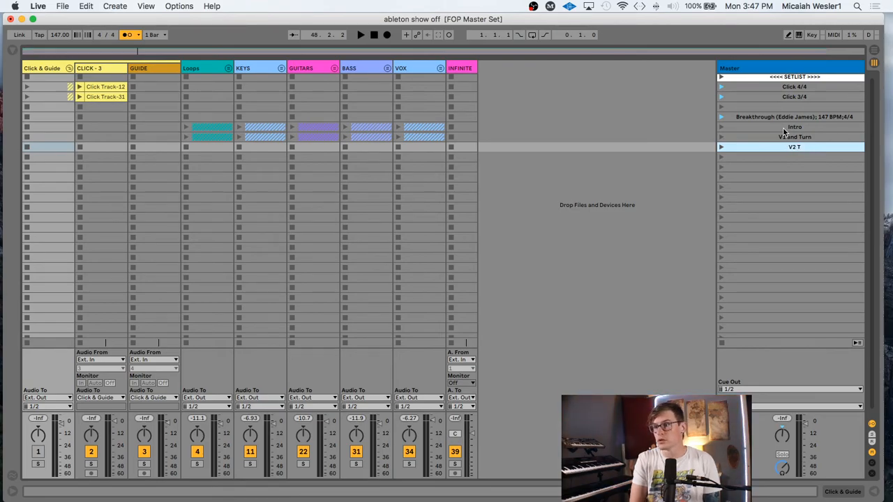
{"action": "type", "text": " Turn"}
{"action": "key", "text": "Return"}
Play the arrangement from 46.1.1 and select the section up to 58.1.1 across all tracks for the V2 and Turn scene
{"action": "key", "text": "Tab"}
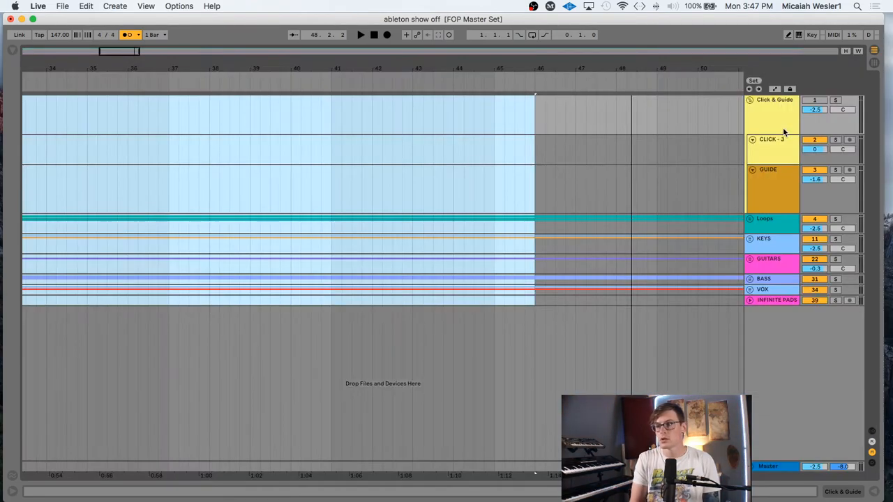
{"action": "left_click", "coordinate": [538, 110]}
{"action": "key", "text": "space"}
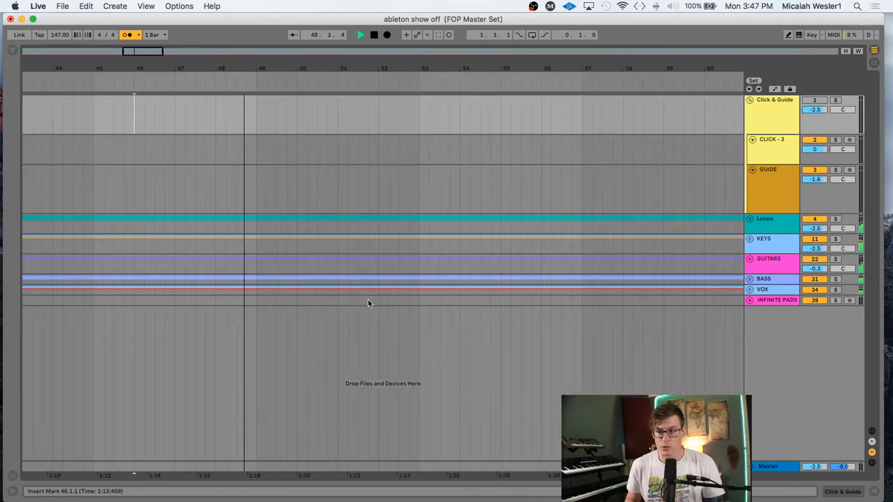
{"action": "left_click", "coordinate": [447, 82]}
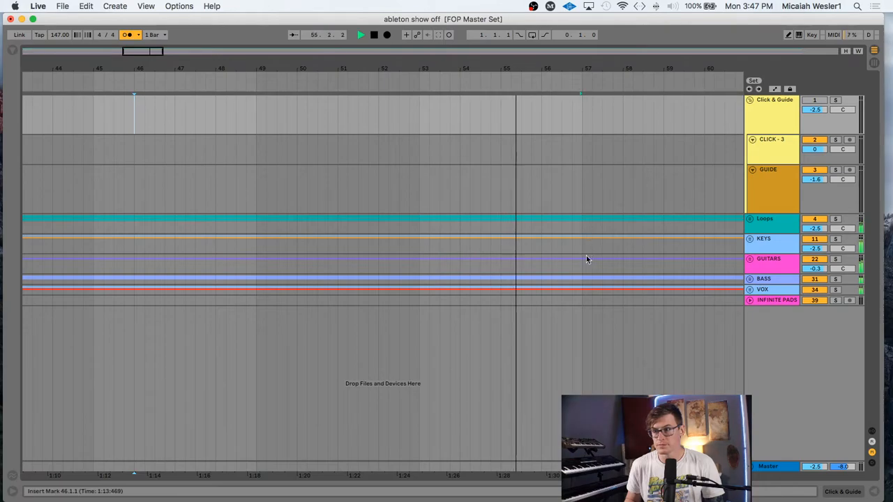
{"action": "left_click", "coordinate": [621, 302], "text": "shift"}
{"action": "key", "text": "Tab"}
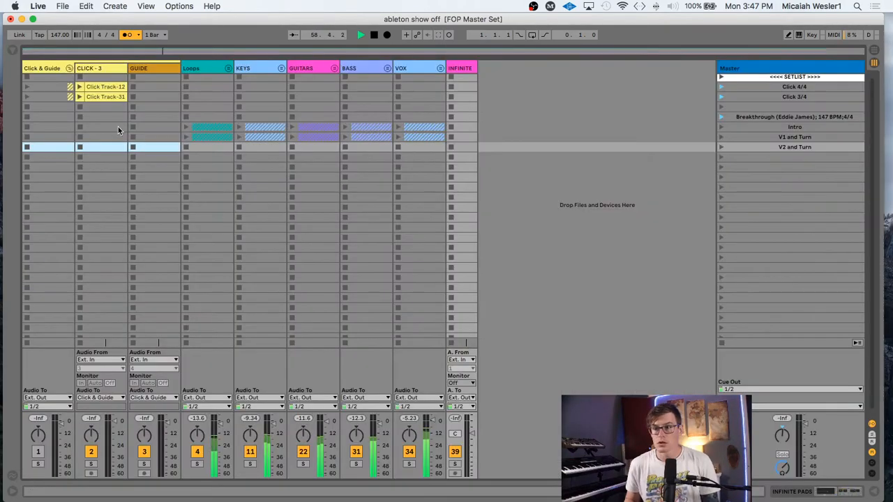
{"action": "key", "text": "Tab"}
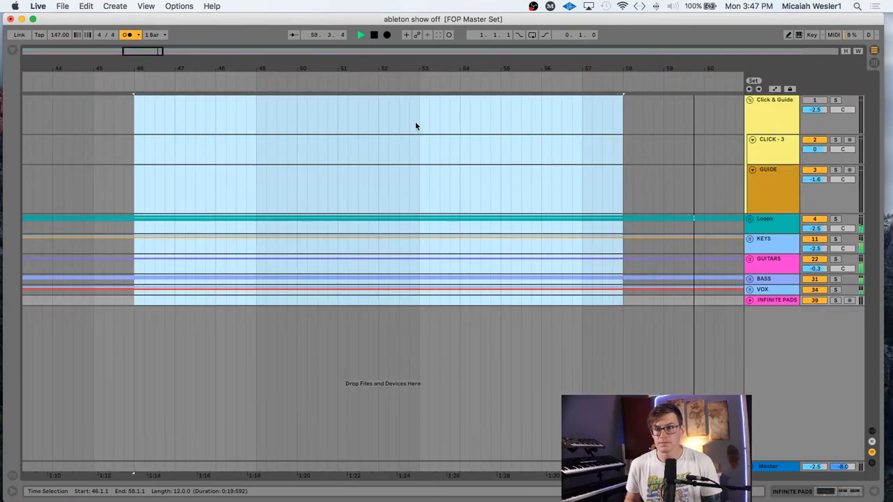
Select the section from 58.1.1 to 74.1.1 across all tracks and paste it as session clips in the row below V2 and Turn
{"action": "left_click", "coordinate": [621, 107]}
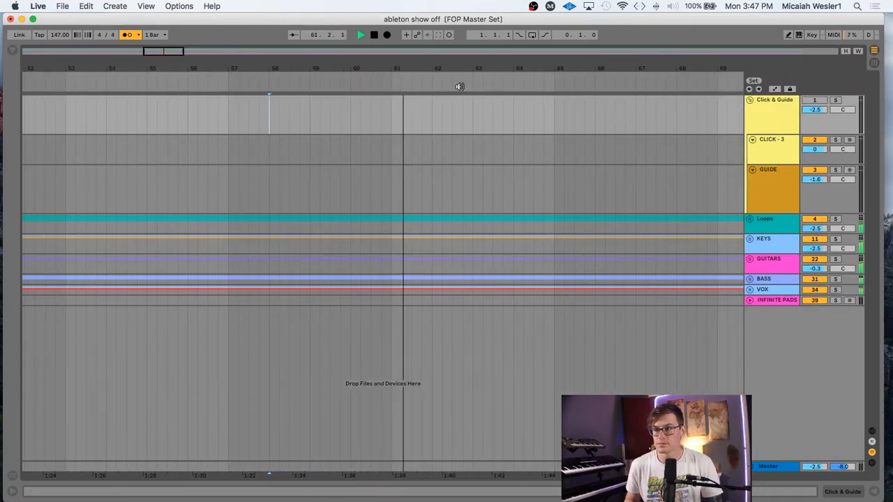
{"action": "scroll", "coordinate": [490, 124], "scroll_direction": "right", "scroll_amount": 3}
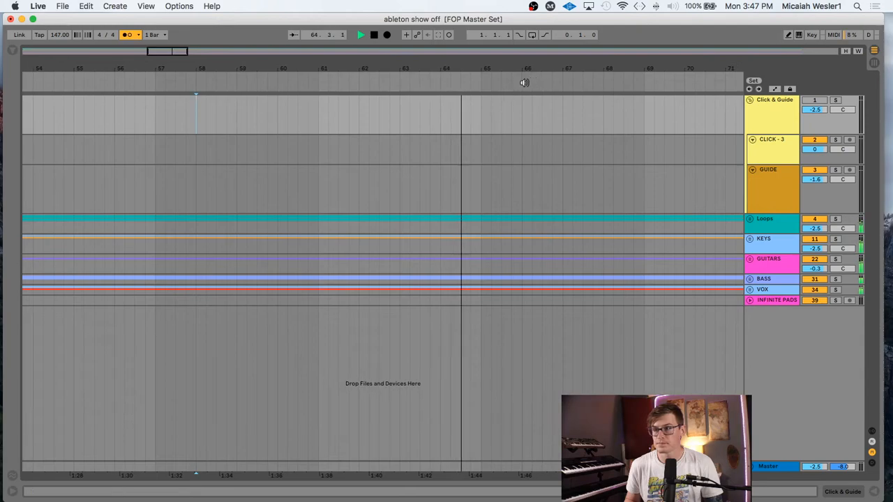
{"action": "left_click", "coordinate": [632, 80]}
{"action": "scroll", "coordinate": [538, 209], "scroll_direction": "right", "scroll_amount": 2}
{"action": "scroll", "coordinate": [538, 209], "scroll_direction": "right", "scroll_amount": 2}
{"action": "scroll", "coordinate": [516, 209], "scroll_direction": "right", "scroll_amount": 2}
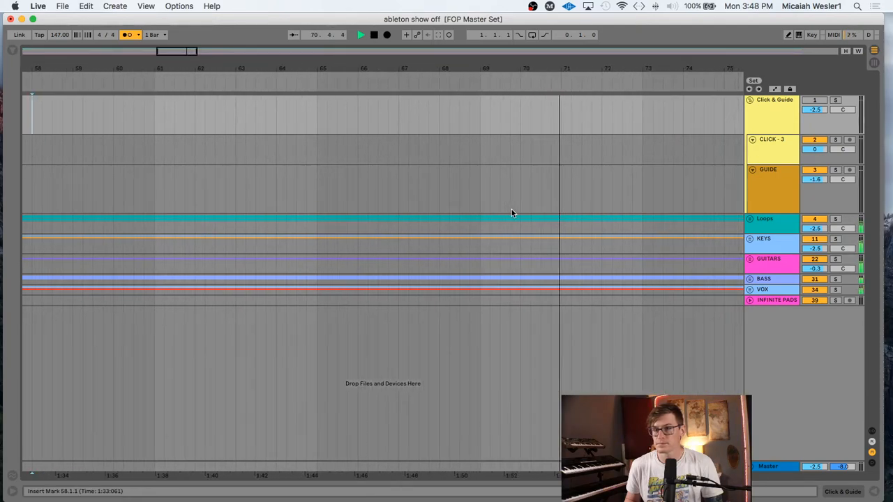
{"action": "scroll", "coordinate": [155, 146], "scroll_direction": "right", "scroll_amount": 2}
{"action": "left_click", "coordinate": [582, 303], "text": "shift"}
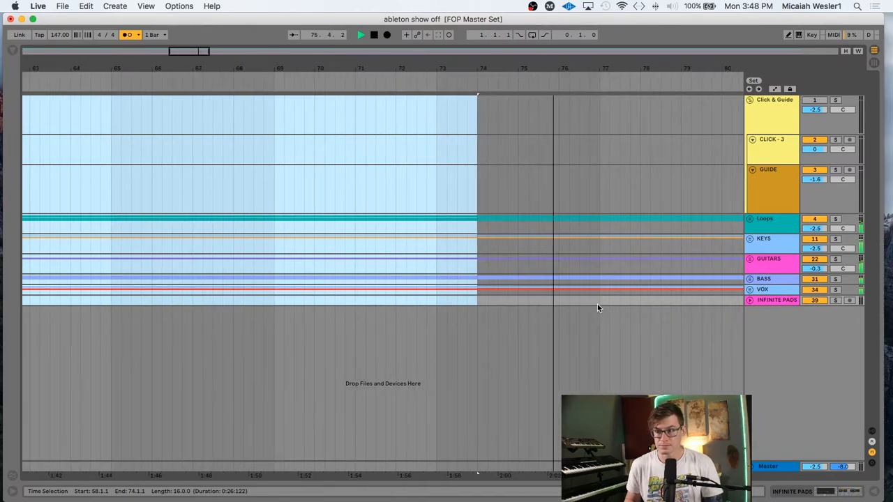
{"action": "key", "text": "Tab"}
{"action": "left_click", "coordinate": [52, 154]}
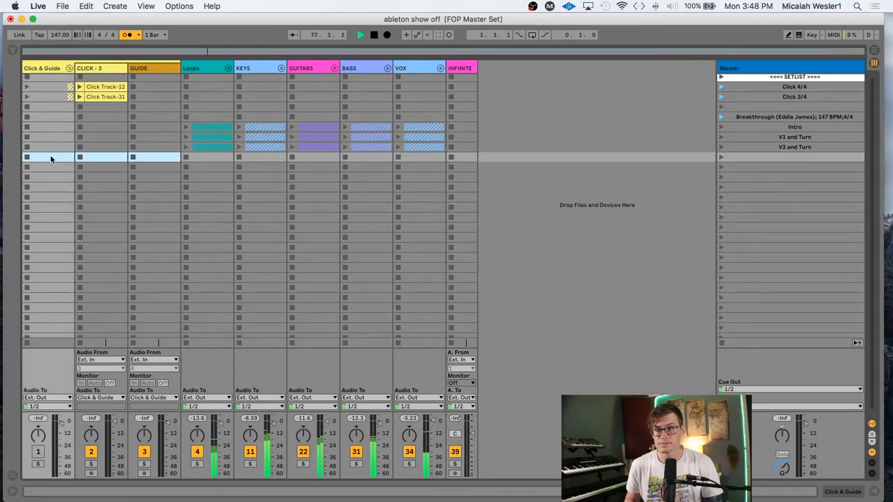
Select 74.1.1 to 78.1.1 across all arrangement tracks and paste it into the next free session row, stopping playback
{"action": "key", "text": "Tab"}
{"action": "left_click", "coordinate": [477, 118]}
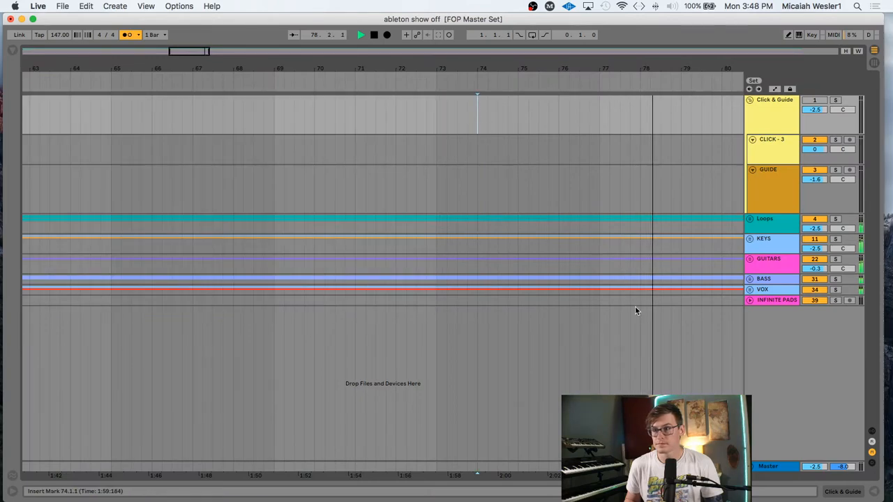
{"action": "left_click", "coordinate": [638, 305], "text": "shift"}
{"action": "key", "text": "Tab"}
{"action": "key", "text": "space"}
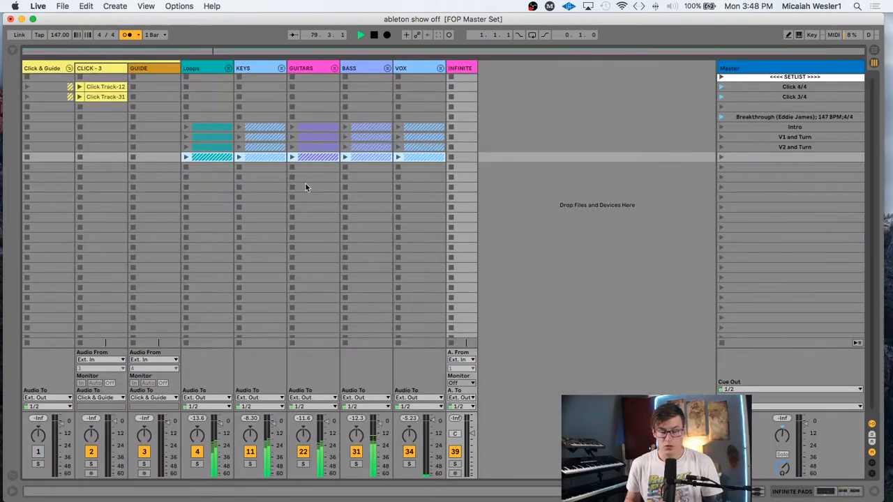
{"action": "left_click", "coordinate": [54, 168]}
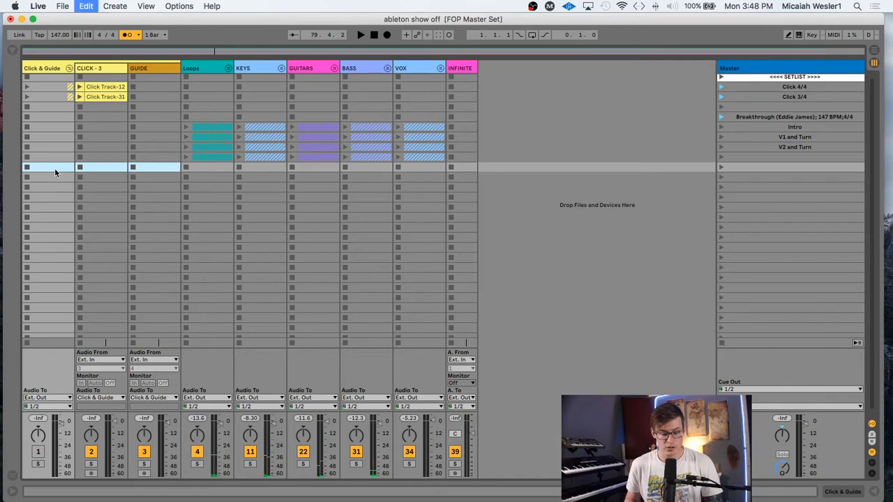
Name the two scenes below V2 and Turn as Ch and Turn
{"action": "left_click", "coordinate": [789, 157]}
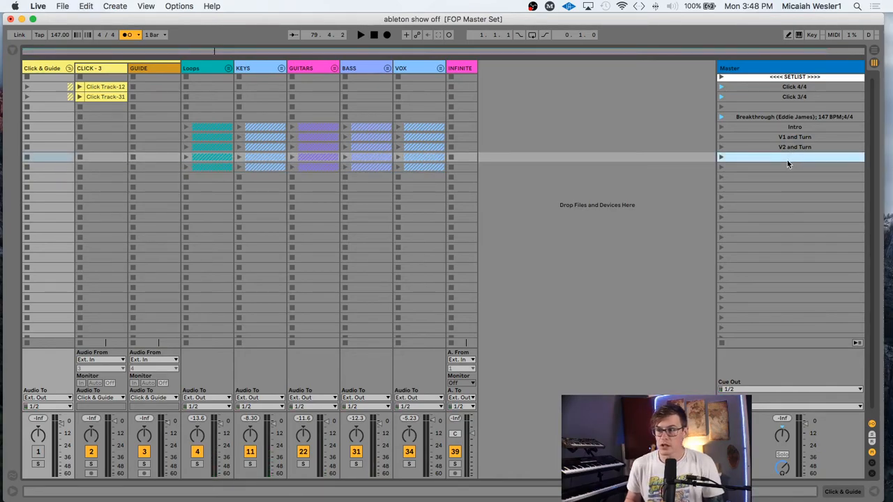
{"action": "type", "text": "Ch"}
{"action": "key", "text": "Tab"}
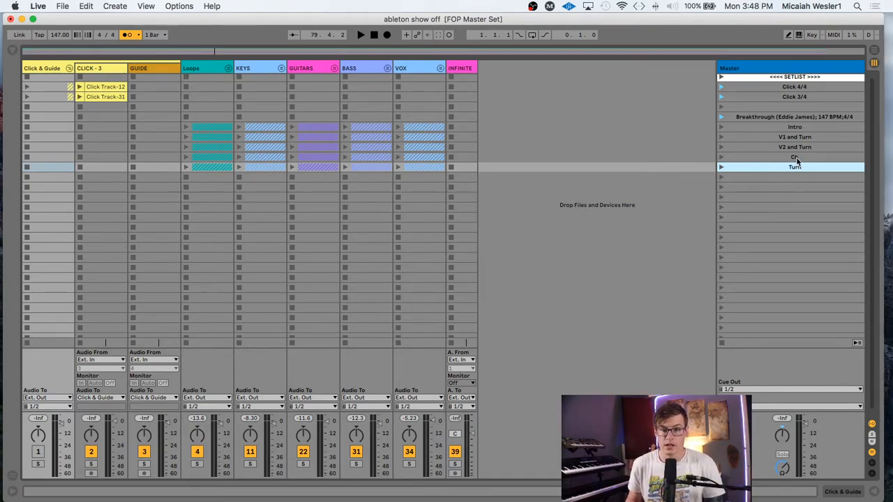
{"action": "key", "text": "Tab"}
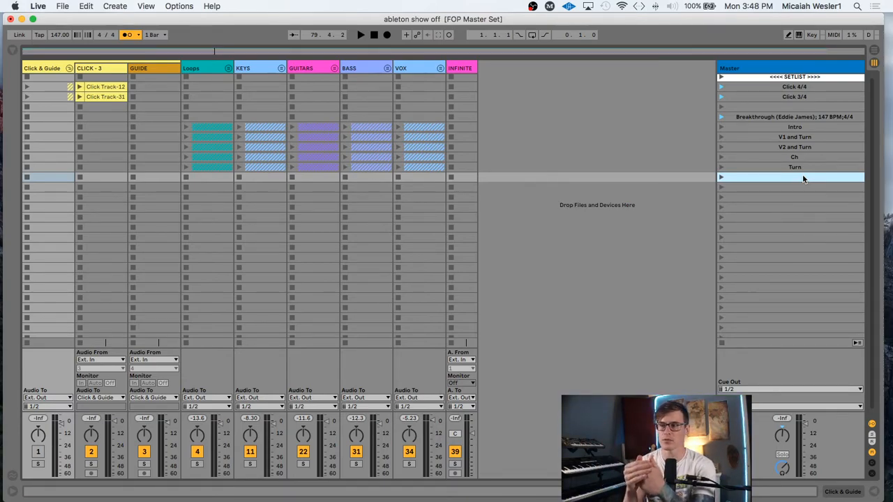
Rename the Ch scene to Ch BIG
{"action": "left_click", "coordinate": [815, 158]}
{"action": "key", "text": "super+r"}
{"action": "key", "text": "BackSpace"}
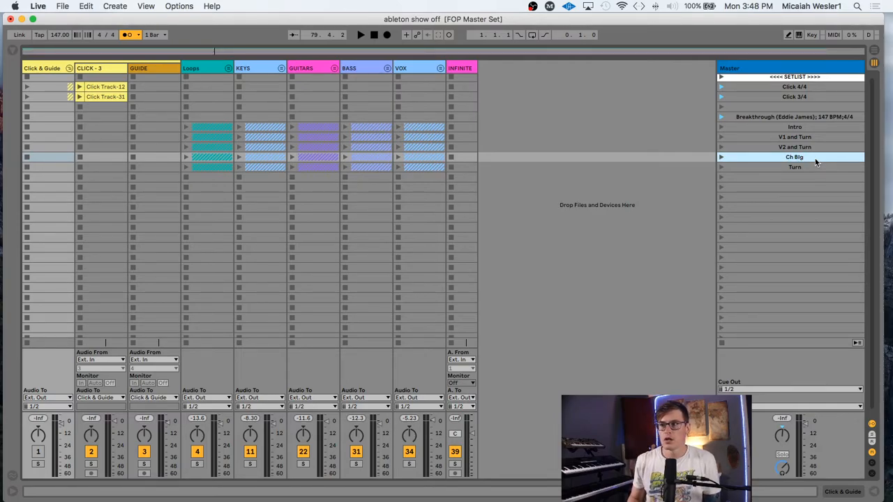
{"action": "key", "text": "super+r"}
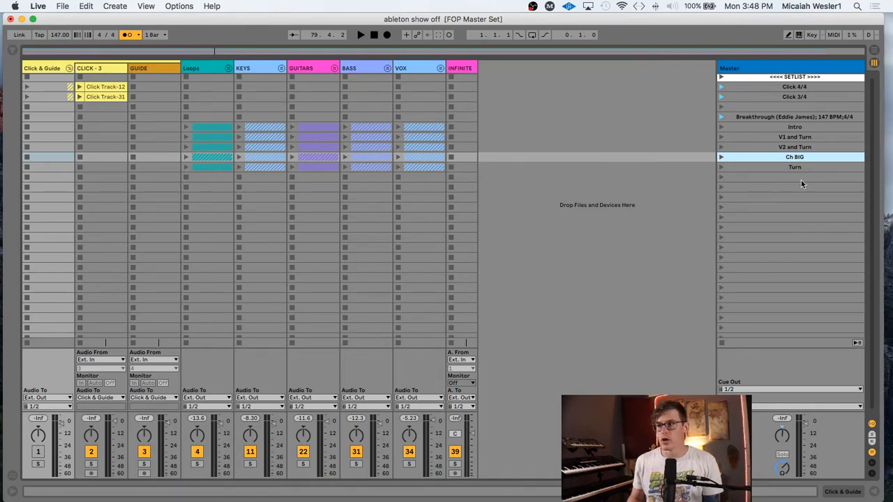
{"action": "left_click", "coordinate": [802, 178]}
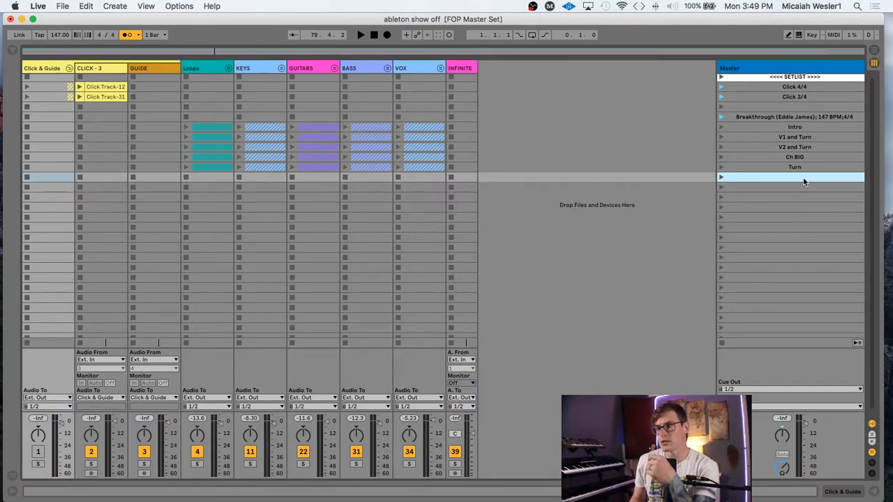
{"action": "left_click", "coordinate": [806, 187]}
{"action": "key", "text": "Up"}
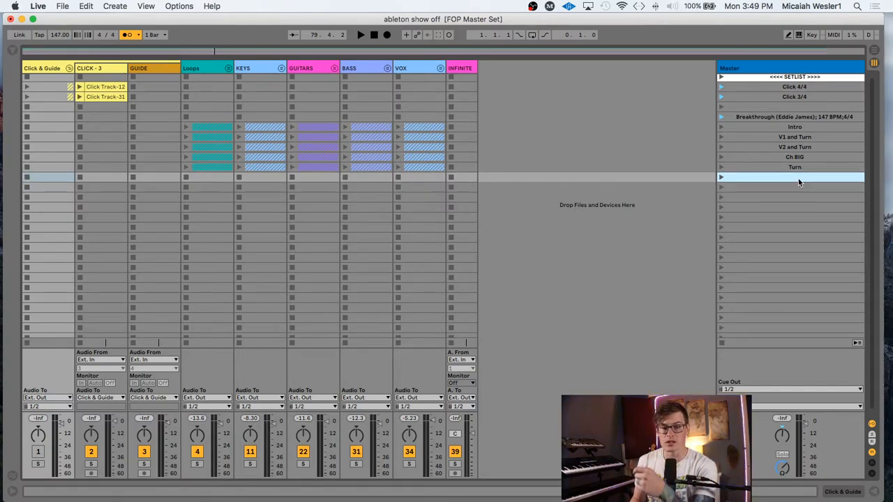
{"action": "left_click", "coordinate": [799, 168]}
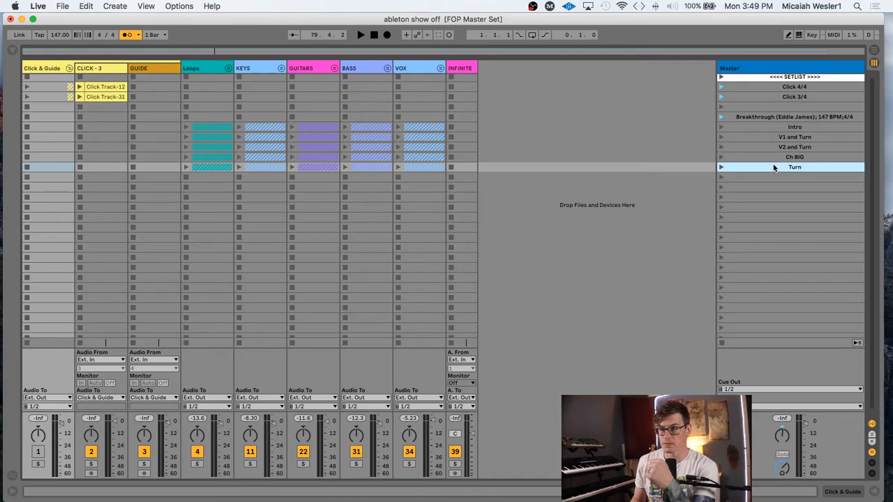
{"action": "key", "text": "Down"}
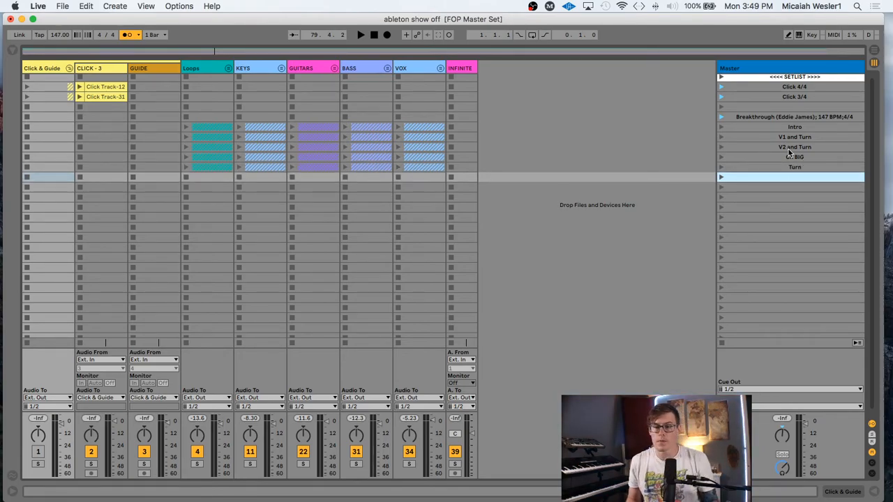
Find the end of the song in the arrangement and play its last bars from about bar 327
{"action": "key", "text": "Tab"}
{"action": "scroll", "coordinate": [576, 187], "scroll_direction": "right", "scroll_amount": 5}
{"action": "scroll", "coordinate": [582, 187], "scroll_direction": "right", "scroll_amount": 5}
{"action": "scroll", "coordinate": [566, 193], "scroll_direction": "left", "scroll_amount": 5}
{"action": "key", "text": "Tab"}
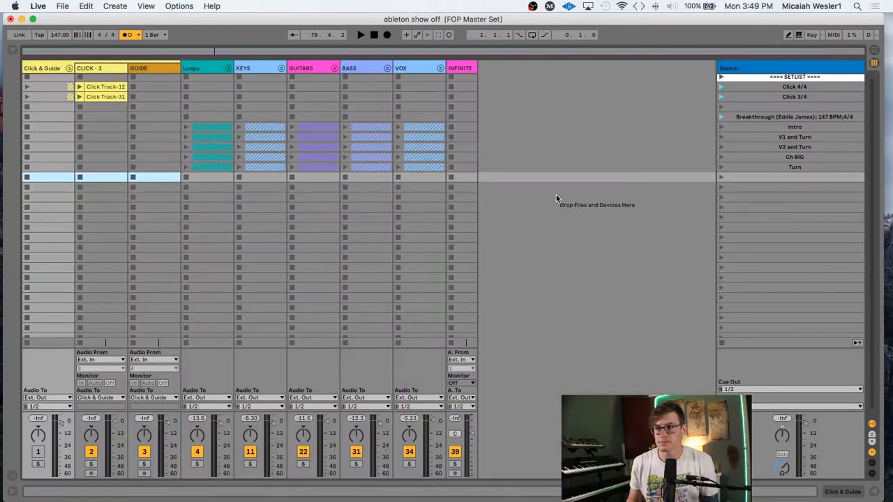
{"action": "key", "text": "Tab"}
{"action": "scroll", "coordinate": [535, 193], "scroll_direction": "right", "scroll_amount": 10}
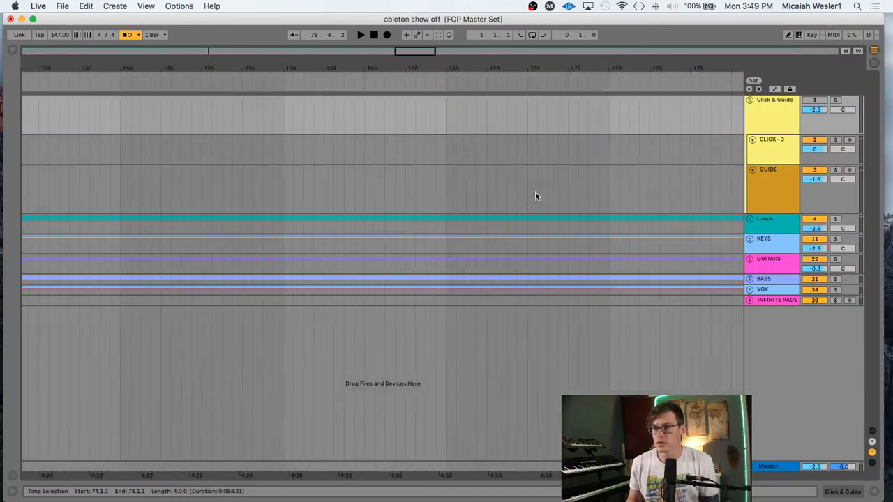
{"action": "scroll", "coordinate": [539, 194], "scroll_direction": "right", "scroll_amount": 15}
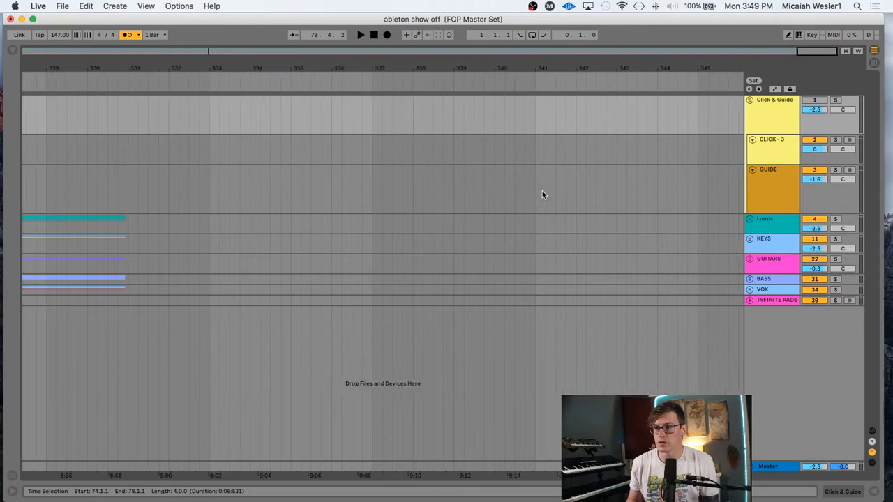
{"action": "scroll", "coordinate": [546, 194], "scroll_direction": "right", "scroll_amount": 5}
{"action": "left_click", "coordinate": [305, 78]}
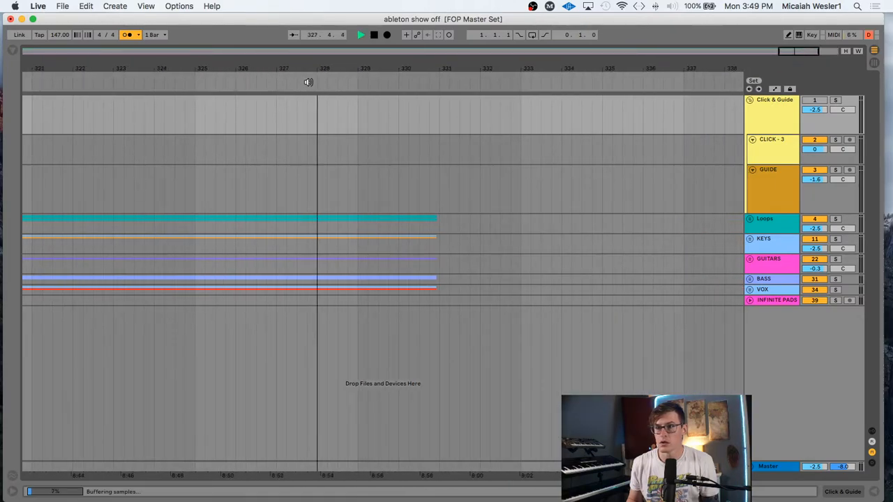
Play the ending from an earlier point and select the section from 318.1.1 to 331.1.1 across all tracks
{"action": "scroll", "coordinate": [265, 132], "scroll_direction": "left", "scroll_amount": 10}
{"action": "left_click", "coordinate": [210, 78]}
{"action": "scroll", "coordinate": [314, 262], "scroll_direction": "left", "scroll_amount": 2}
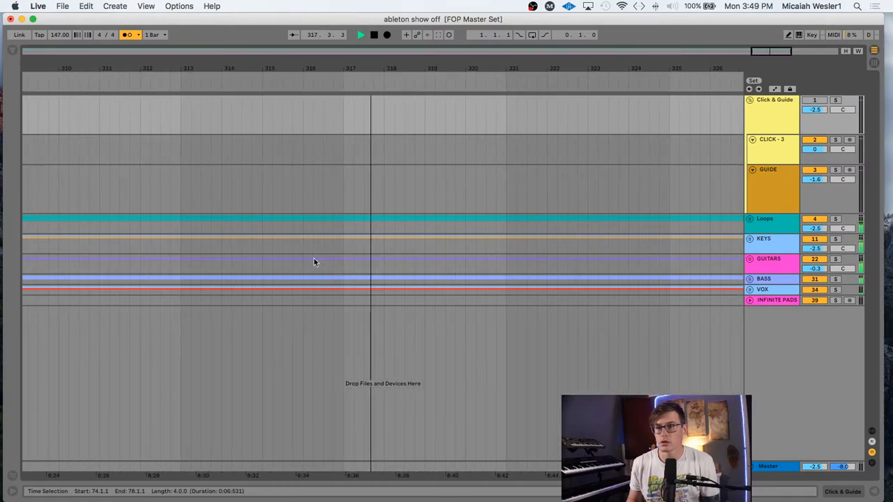
{"action": "left_click", "coordinate": [384, 105]}
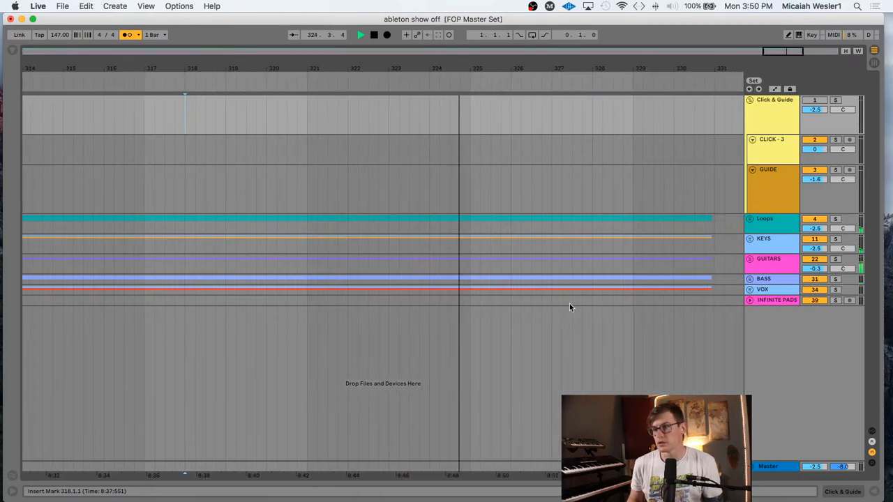
{"action": "left_click", "coordinate": [656, 304], "text": "shift"}
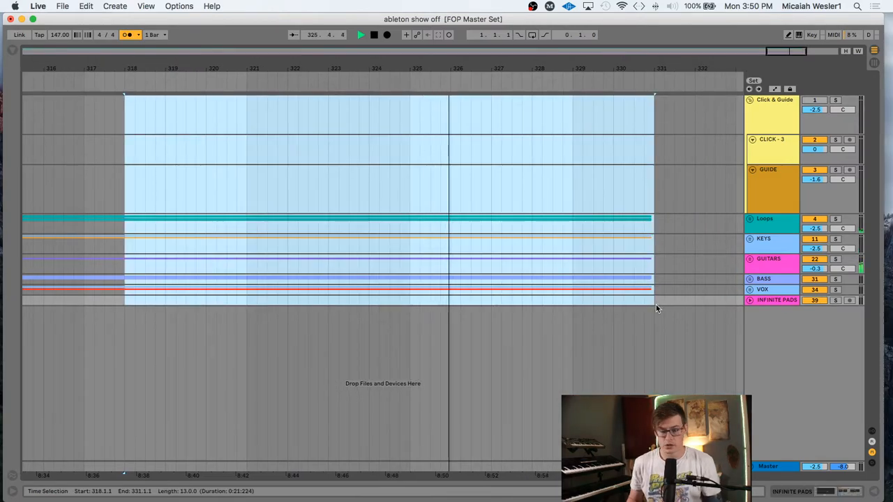
Stop playback, paste the ending section as session clips in the row below Turn, and name that scene Big End - WASH
{"action": "key", "text": "Tab"}
{"action": "key", "text": "space"}
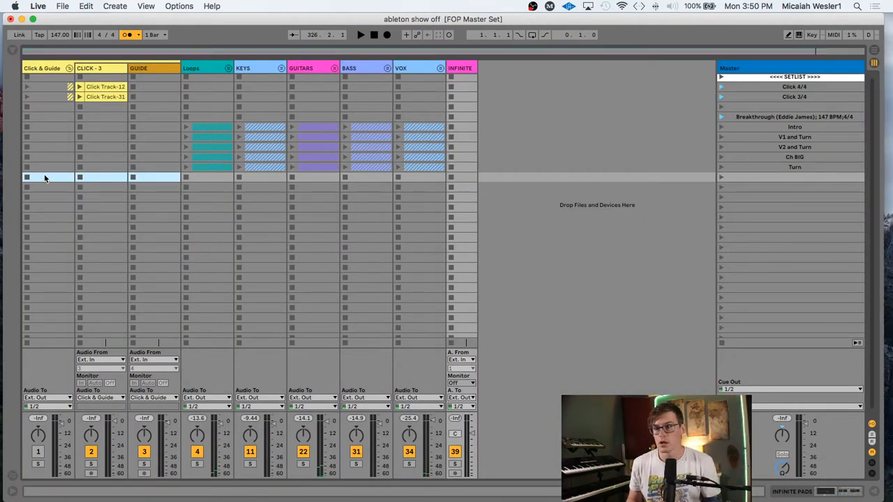
{"action": "key", "text": "ctrl+v"}
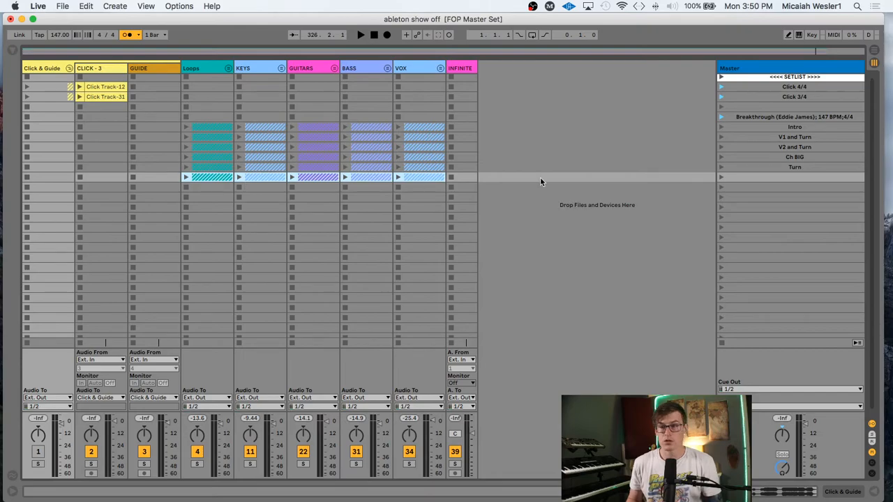
{"action": "left_click", "coordinate": [791, 178]}
{"action": "type", "text": "Big End - WASH"}
{"action": "key", "text": "Tab"}
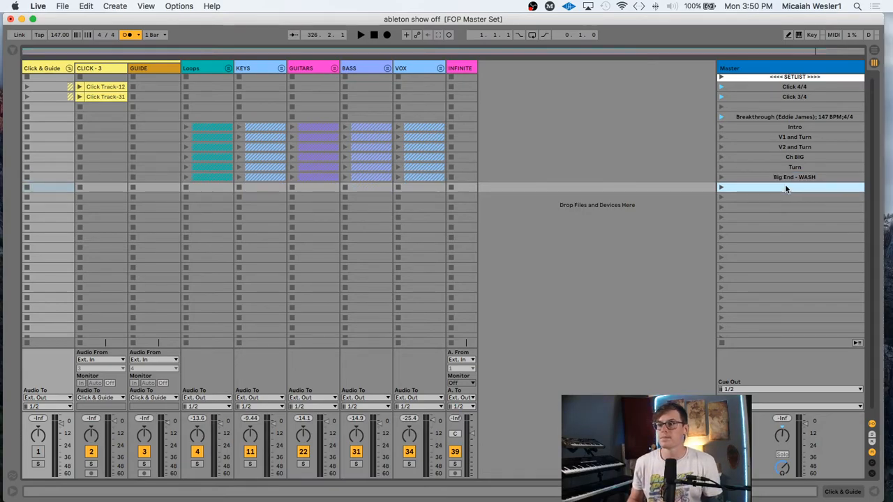
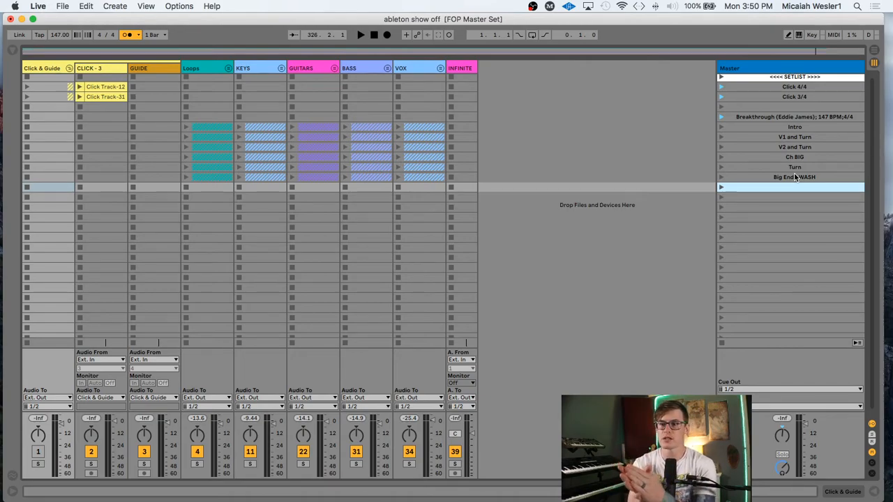
Examine the song's scene order by going through the scenes from Intro to Big End - WASH
{"action": "left_click", "coordinate": [796, 138]}
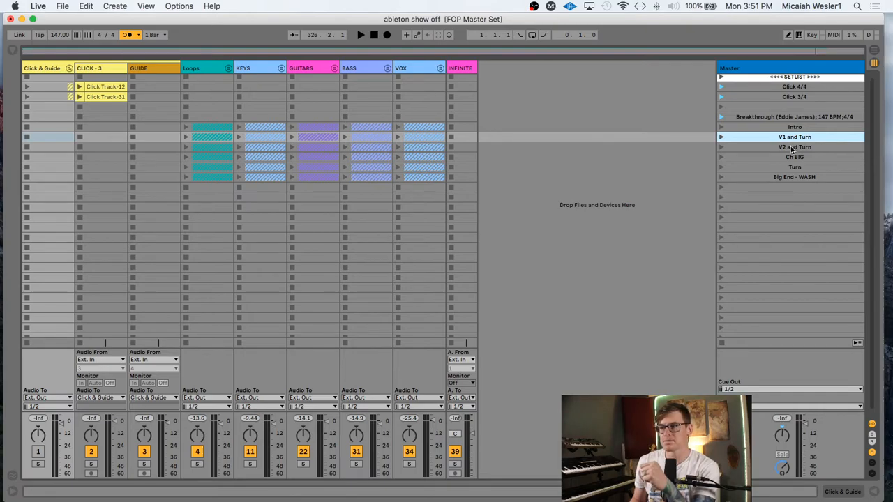
{"action": "left_click", "coordinate": [793, 148]}
{"action": "left_click", "coordinate": [795, 158]}
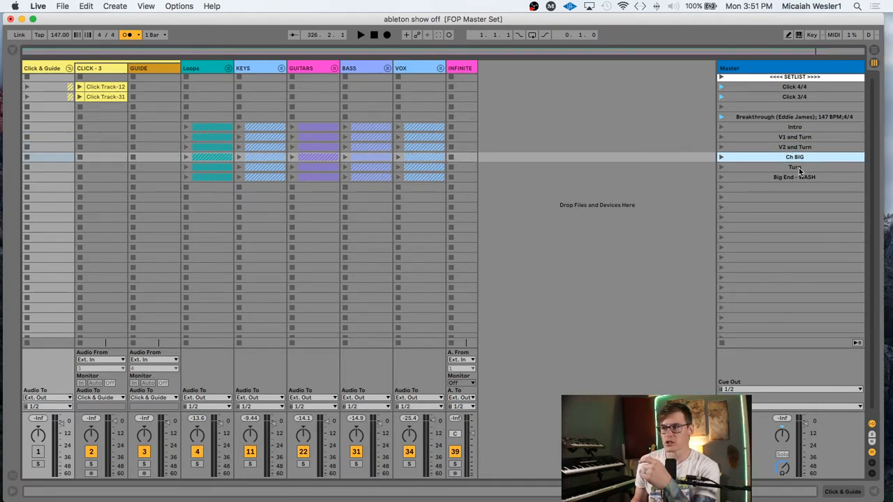
{"action": "left_click", "coordinate": [801, 167]}
{"action": "left_click", "coordinate": [801, 176]}
{"action": "left_click", "coordinate": [803, 136]}
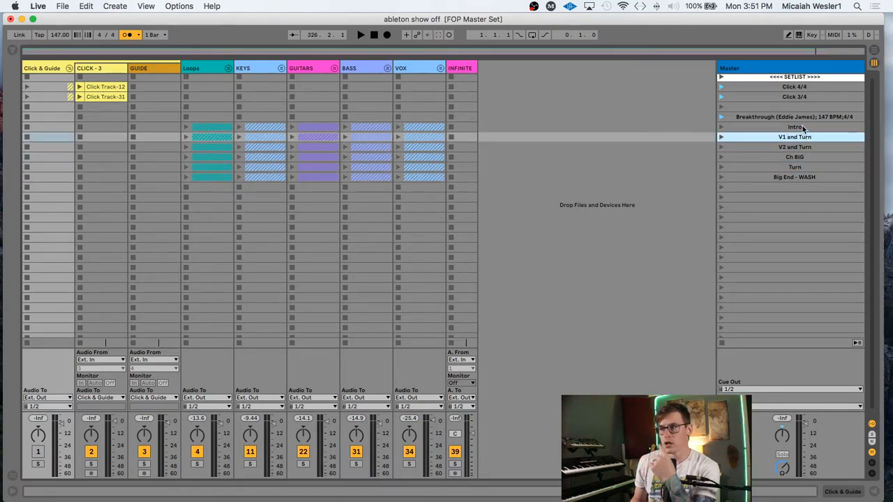
{"action": "left_click", "coordinate": [802, 128]}
{"action": "left_click", "coordinate": [800, 187]}
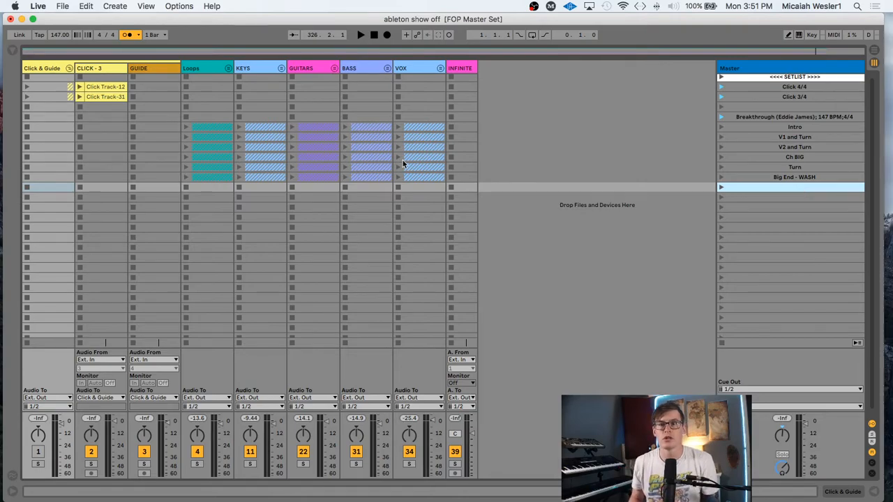
Hide the tracks' input/output section, folding and reopening the Click & Guide group
{"action": "left_click", "coordinate": [69, 69]}
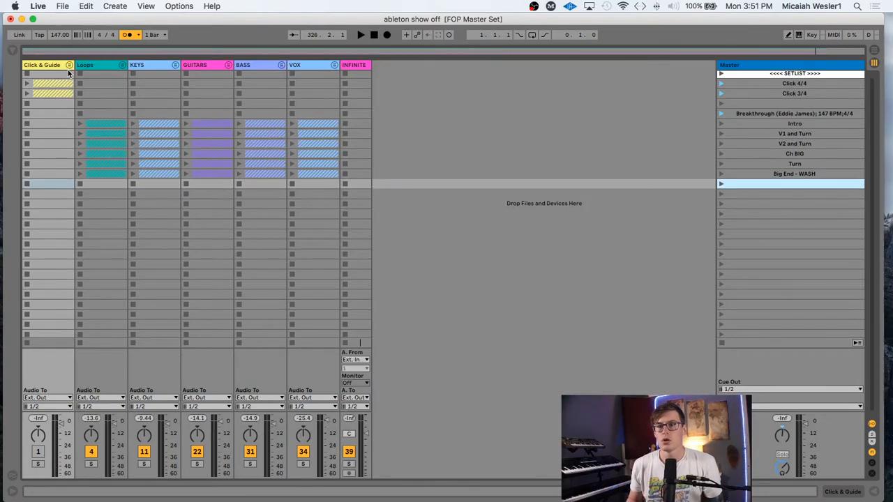
{"action": "key", "text": "super+alt+i"}
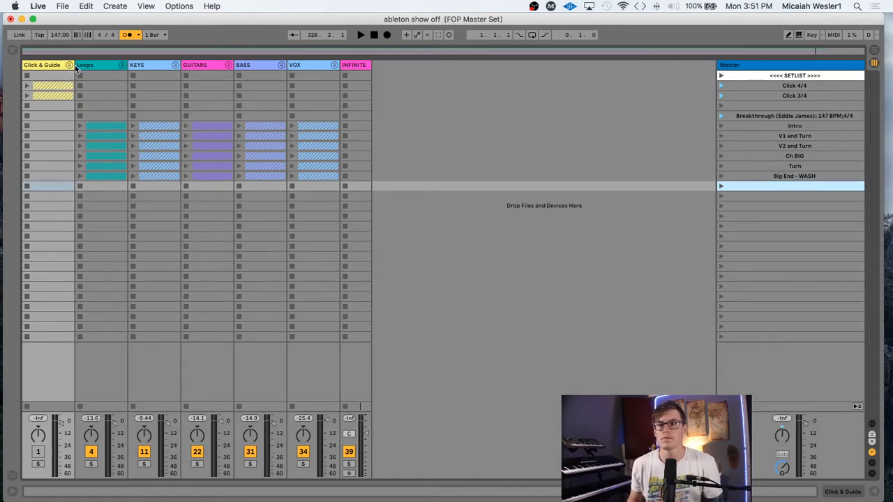
{"action": "left_click", "coordinate": [69, 65]}
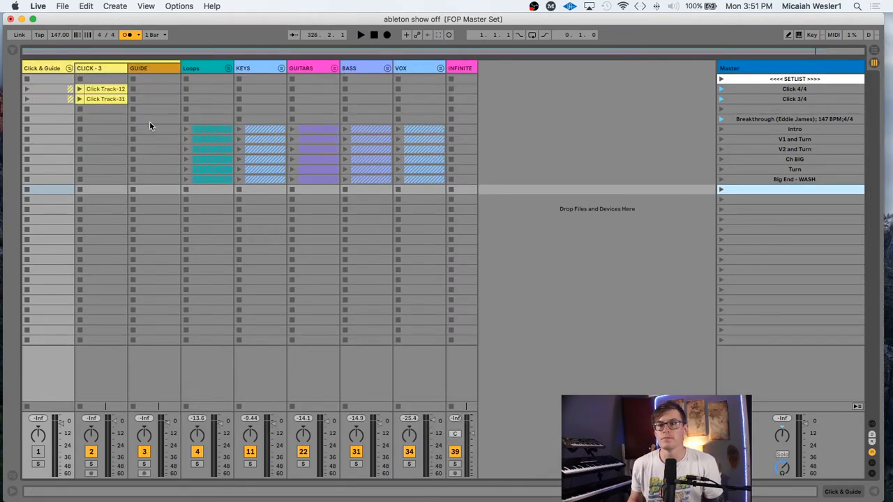
Fold the Click & Guide group and unfold the Loops group to show its DRUMS and PERC tracks
{"action": "left_click", "coordinate": [69, 65]}
{"action": "left_click", "coordinate": [69, 65]}
{"action": "left_click", "coordinate": [69, 65]}
{"action": "left_click", "coordinate": [123, 65]}
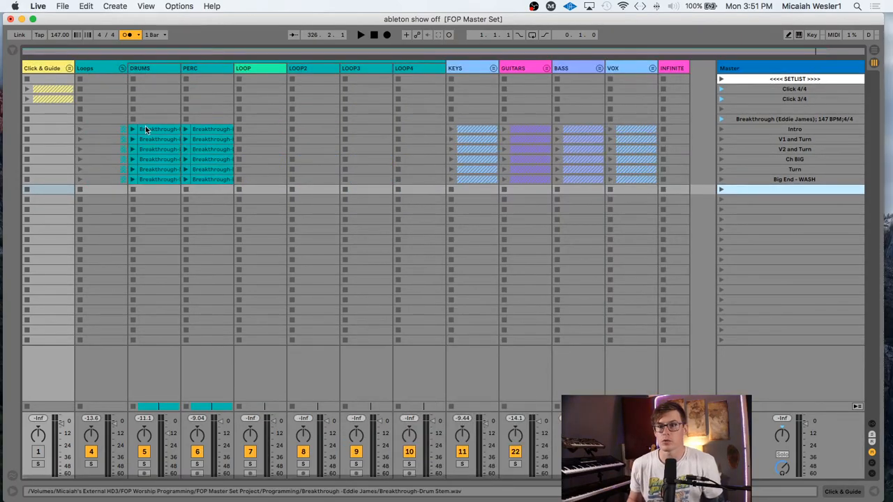
Select the Intro row's clips from DRUMS through VOX and show their shared clip settings
{"action": "left_click", "coordinate": [155, 133]}
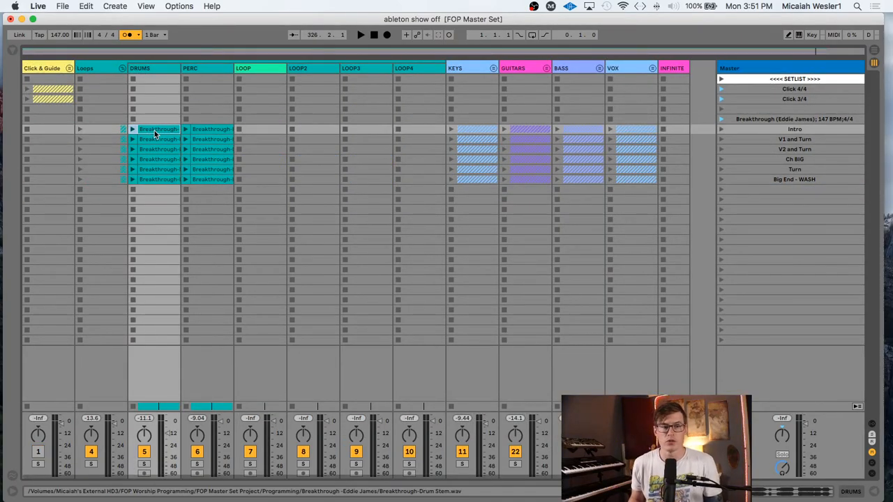
{"action": "left_click", "coordinate": [679, 131]}
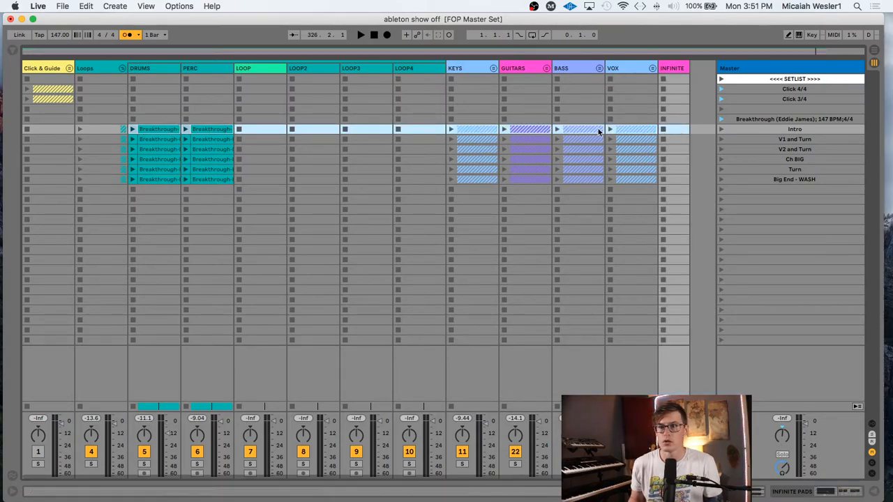
{"action": "left_click", "coordinate": [647, 133]}
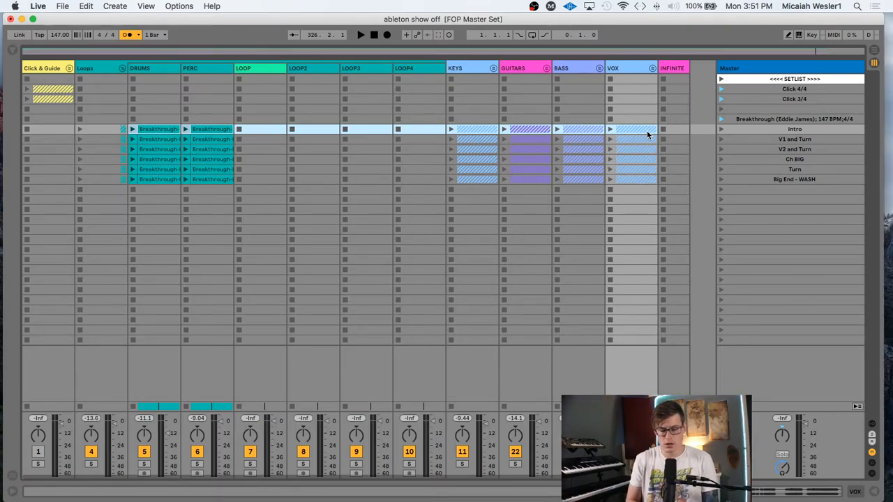
{"action": "key", "text": "shift+Tab"}
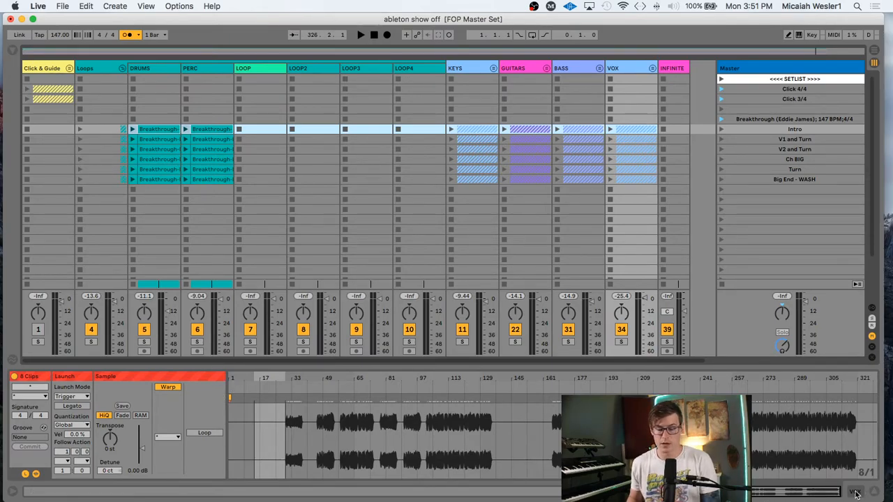
Look through the warp modes available for the selected Intro clips, from Beats to Complex Pro
{"action": "left_click", "coordinate": [161, 440]}
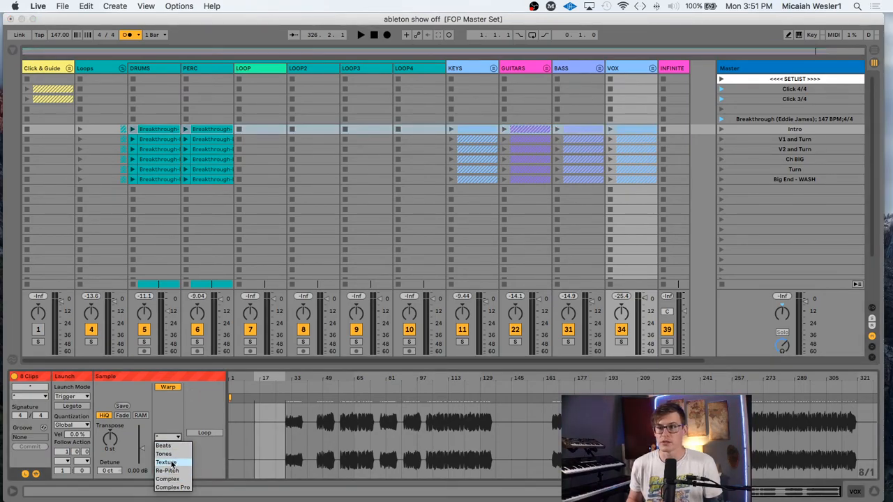
{"action": "key", "text": "Down"}
{"action": "key", "text": "Down"}
{"action": "key", "text": "Down"}
{"action": "key", "text": "Down"}
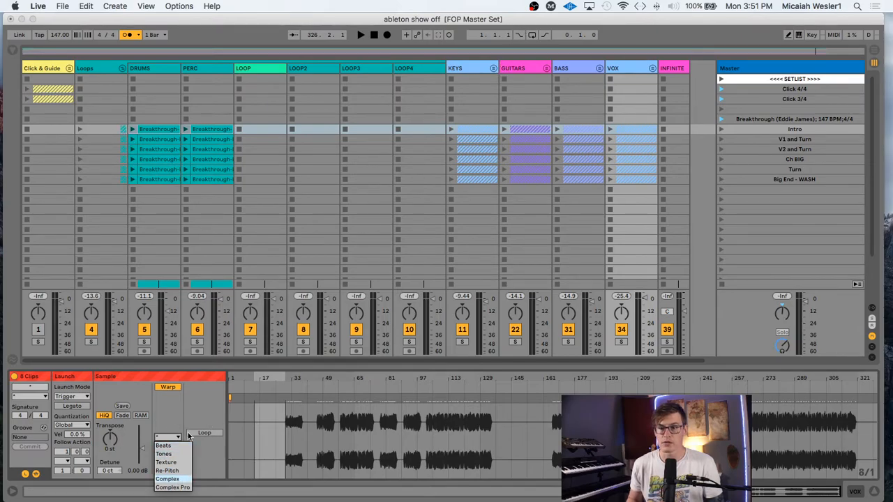
{"action": "key", "text": "Return"}
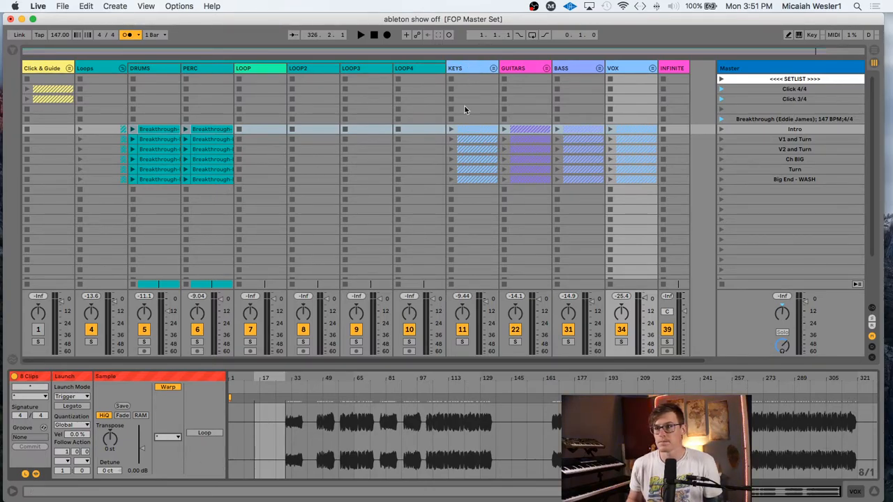
Select the KEYS group's Intro clips and launch the Intro scene
{"action": "left_click", "coordinate": [469, 68]}
{"action": "left_click", "coordinate": [478, 127]}
{"action": "left_click", "coordinate": [479, 120]}
{"action": "left_click", "coordinate": [475, 127]}
{"action": "left_click", "coordinate": [801, 130]}
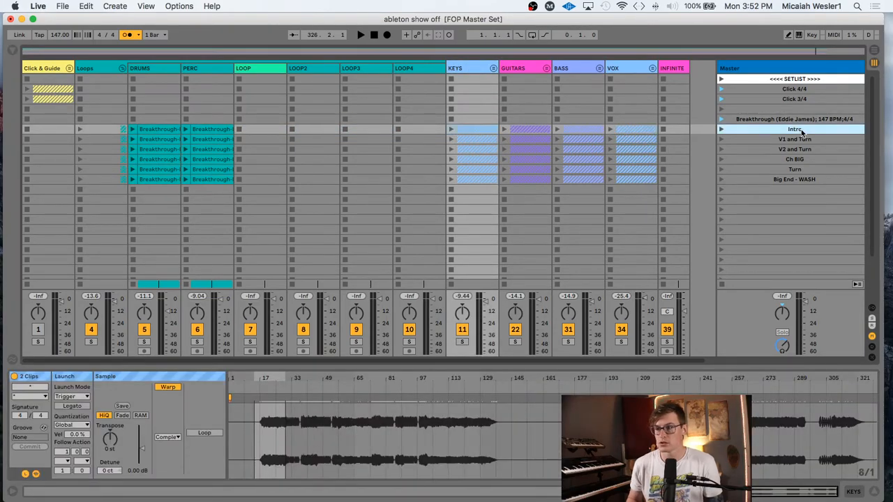
{"action": "key", "text": "Return"}
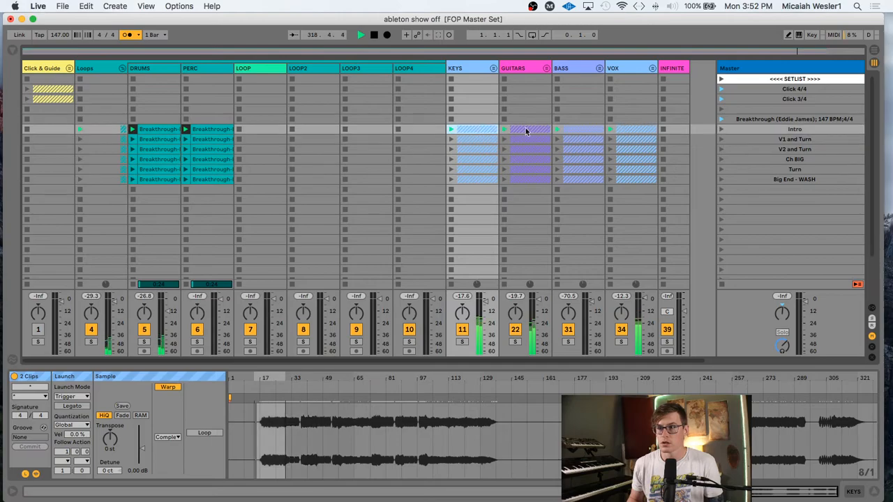
Try transposing the Intro clips from KEYS to VOX by -1 st, reset them to 0 st and stop playback
{"action": "left_click", "coordinate": [643, 129], "text": "shift"}
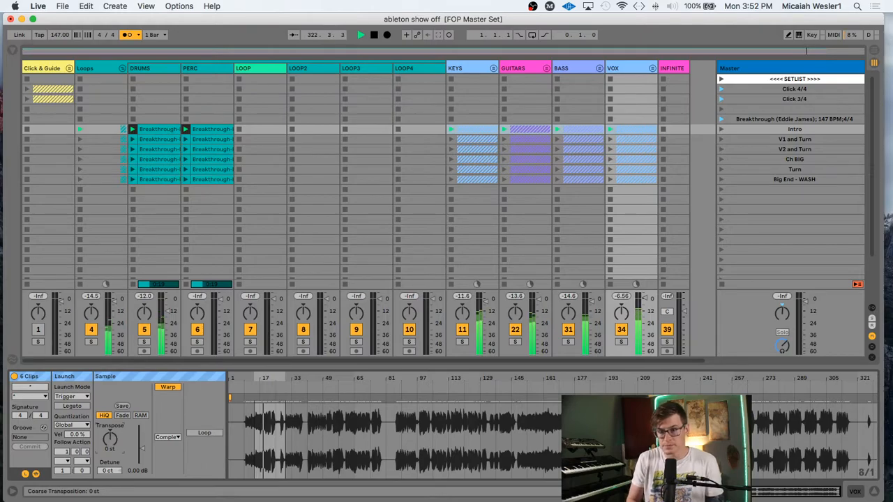
{"action": "left_click_drag", "start_coordinate": [110, 438], "coordinate": [110, 432]}
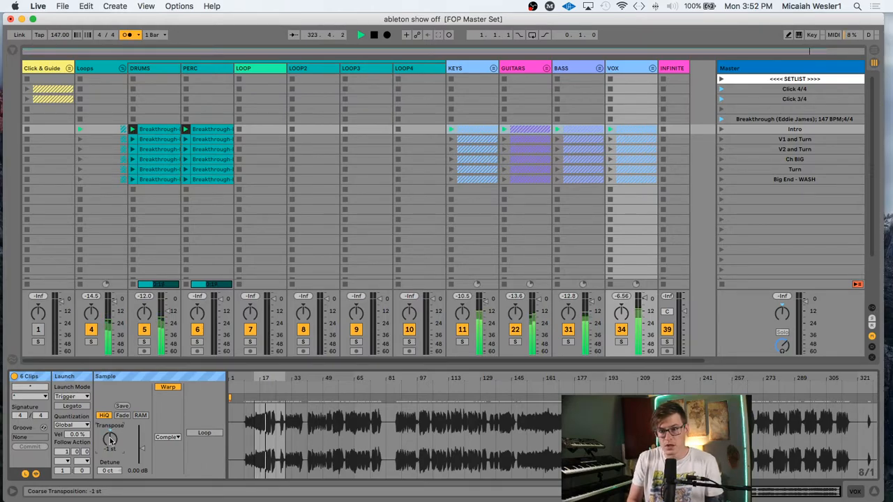
{"action": "left_click_drag", "start_coordinate": [110, 440], "coordinate": [110, 446]}
{"action": "key", "text": "space"}
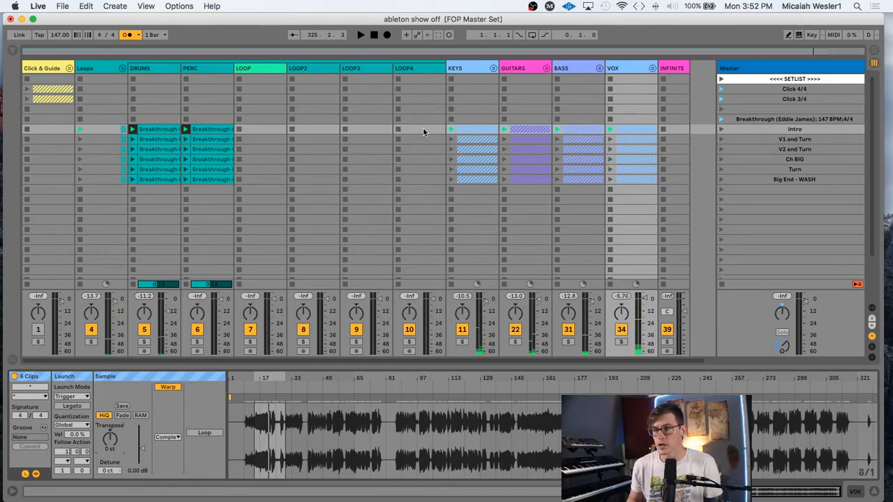
Examine the Intro row's PERC and DRUMS clips and the row's span across the tracks, ending on the Intro scene
{"action": "left_click", "coordinate": [211, 130]}
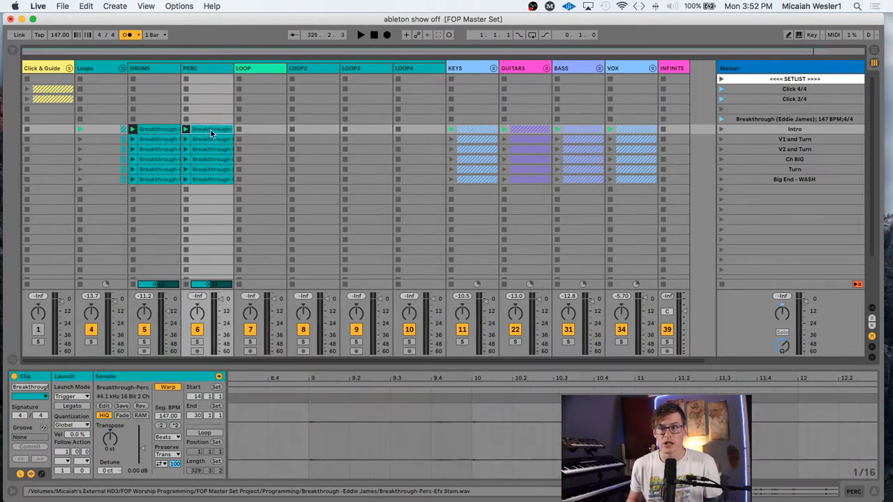
{"action": "left_click", "coordinate": [158, 131]}
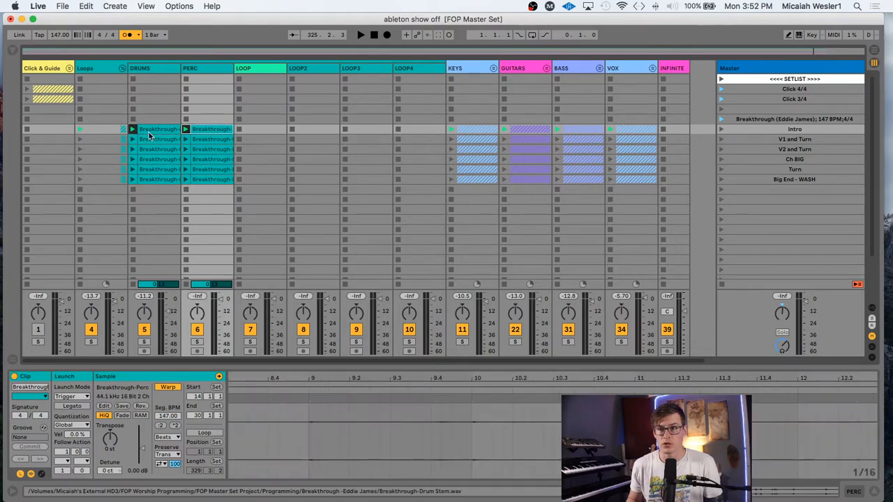
{"action": "left_click", "coordinate": [685, 130]}
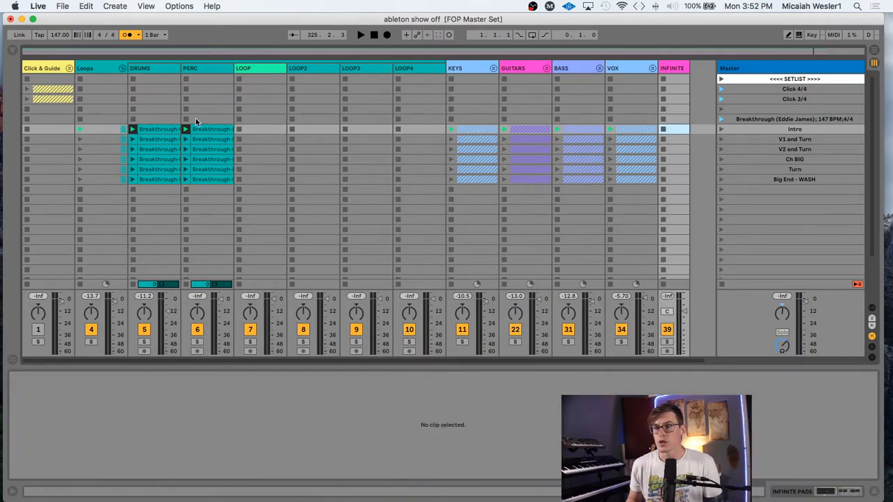
{"action": "left_click", "coordinate": [788, 129]}
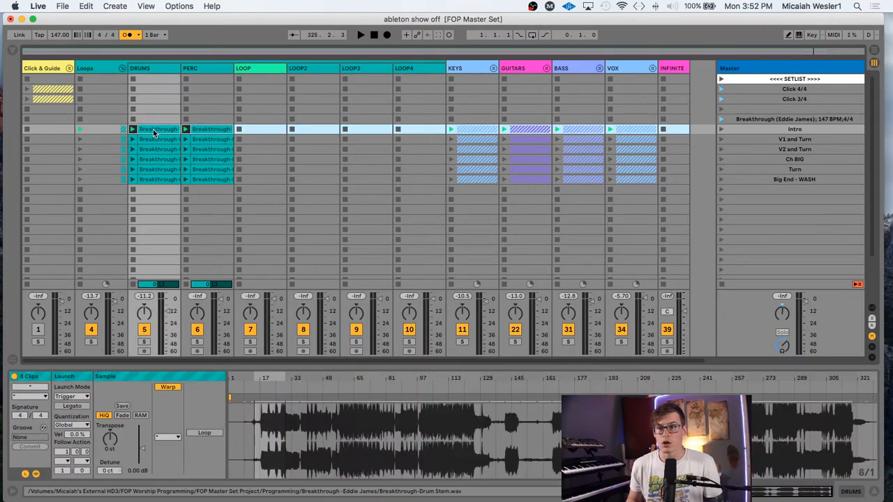
{"action": "left_click", "coordinate": [787, 121]}
{"action": "left_click", "coordinate": [756, 129]}
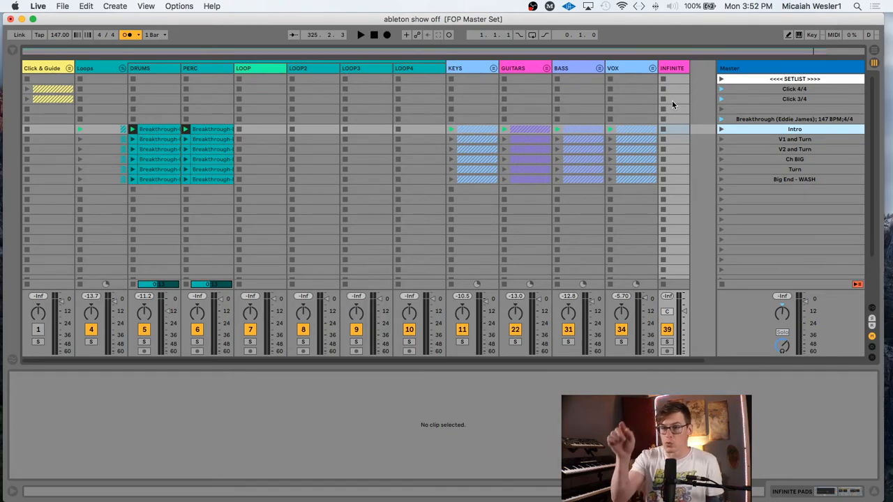
Play the Intro scene with the tempo raised to 198 BPM, and launch the Breakthrough song scene to return to 147 BPM
{"action": "key", "text": "Return"}
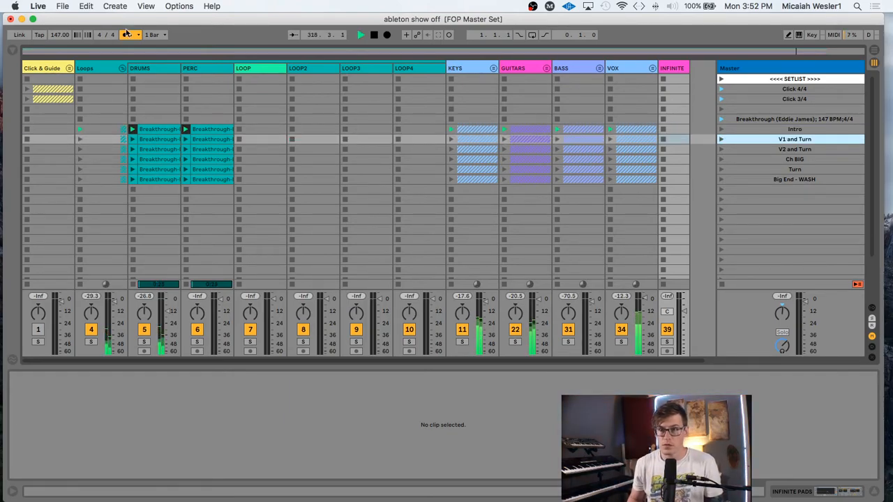
{"action": "left_click", "coordinate": [60, 36]}
{"action": "type", "text": "155"}
{"action": "key", "text": "Return"}
{"action": "type", "text": "170"}
{"action": "key", "text": "Return"}
{"action": "type", "text": "190"}
{"action": "key", "text": "Return"}
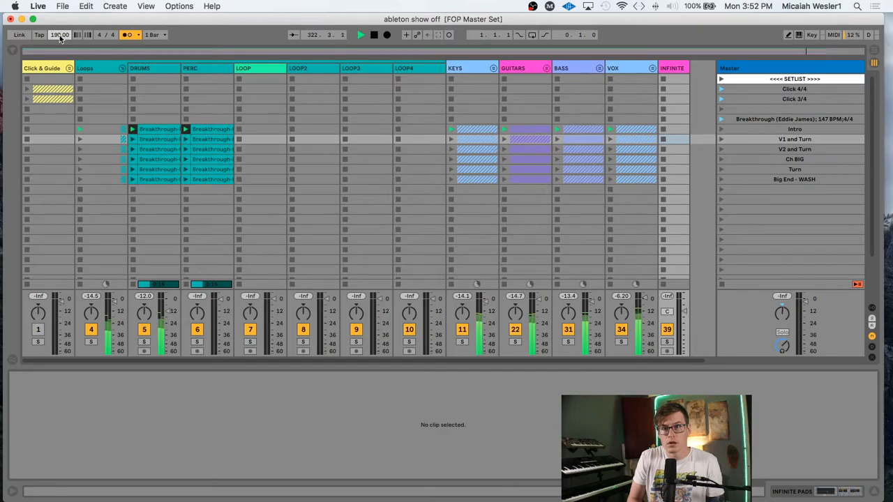
{"action": "key", "text": "space"}
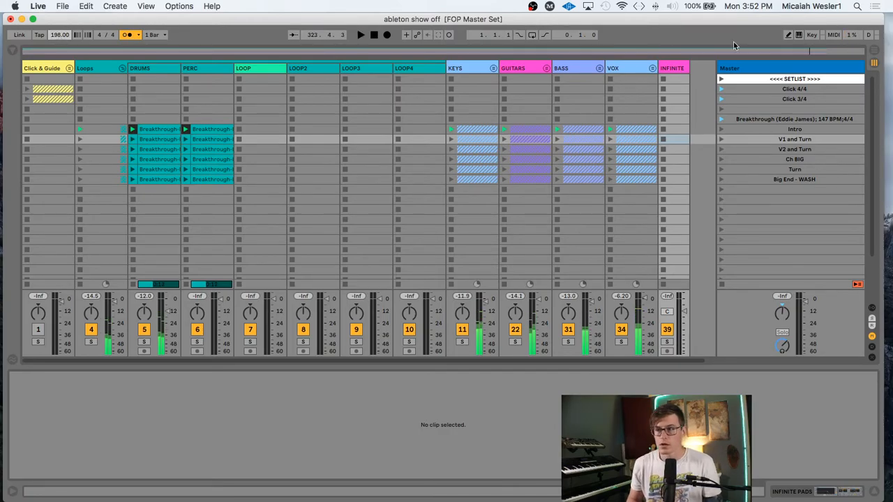
{"action": "left_click", "coordinate": [795, 118]}
{"action": "key", "text": "Return"}
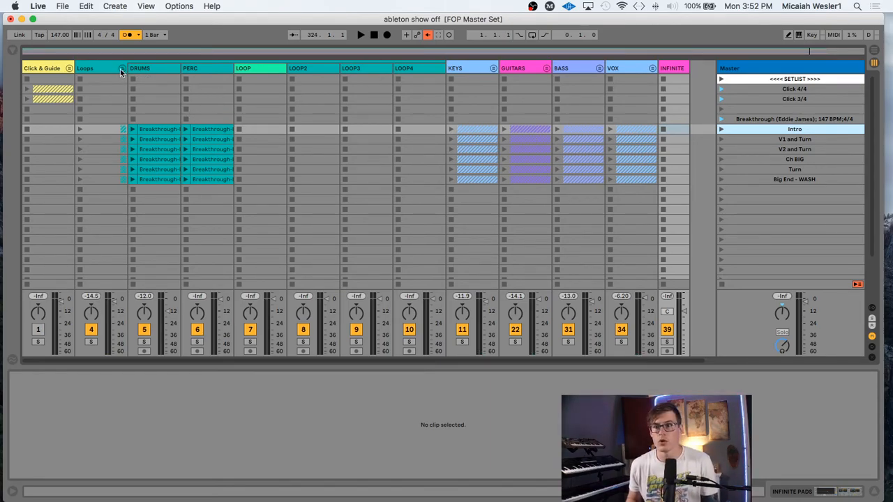
Examine the Intro drum clip's waveform between its start marker at bar 14 and end marker at bar 30
{"action": "left_click", "coordinate": [162, 130]}
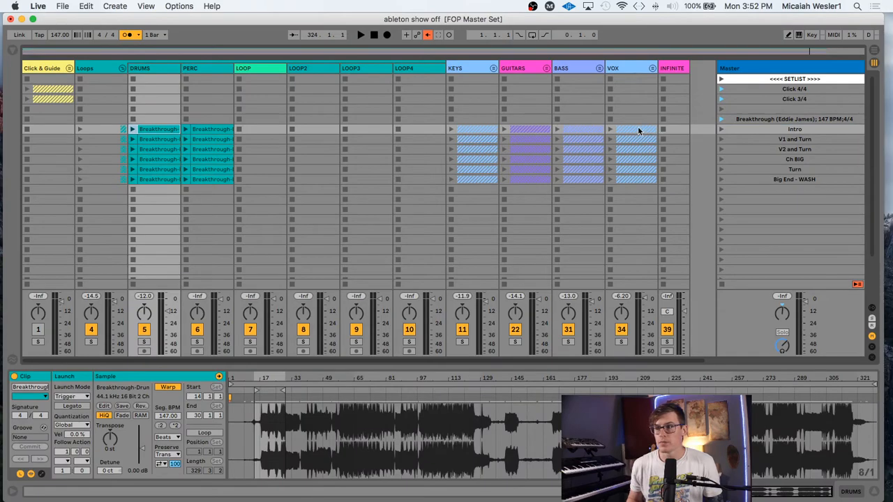
{"action": "left_click_drag", "start_coordinate": [263, 378], "coordinate": [263, 418]}
{"action": "scroll", "coordinate": [352, 437], "scroll_direction": "left", "scroll_amount": 5}
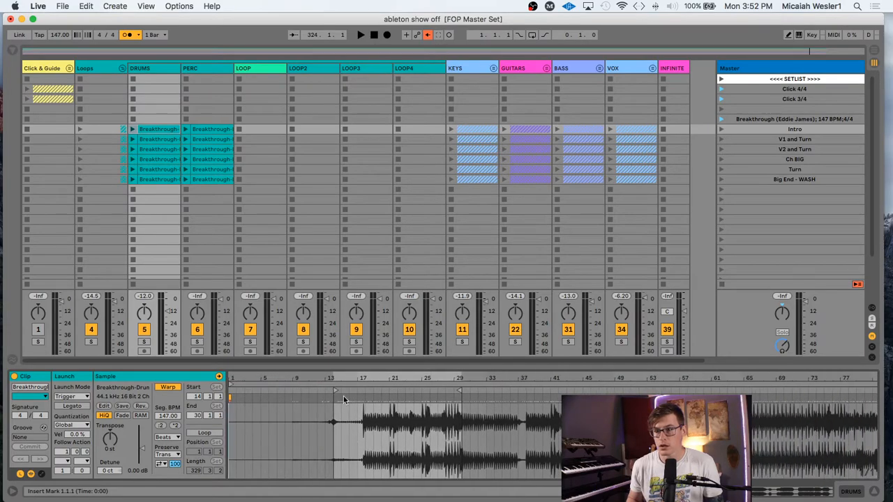
{"action": "left_click_drag", "start_coordinate": [363, 376], "coordinate": [361, 397]}
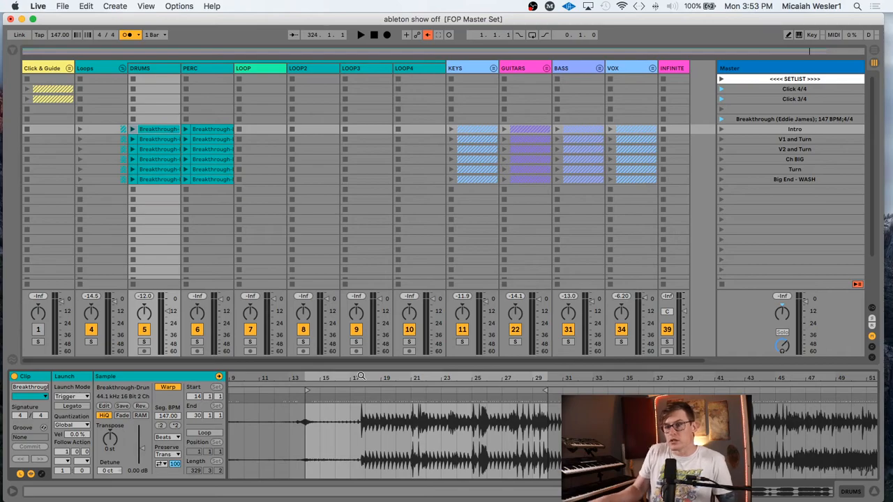
{"action": "left_click_drag", "start_coordinate": [362, 376], "coordinate": [351, 396]}
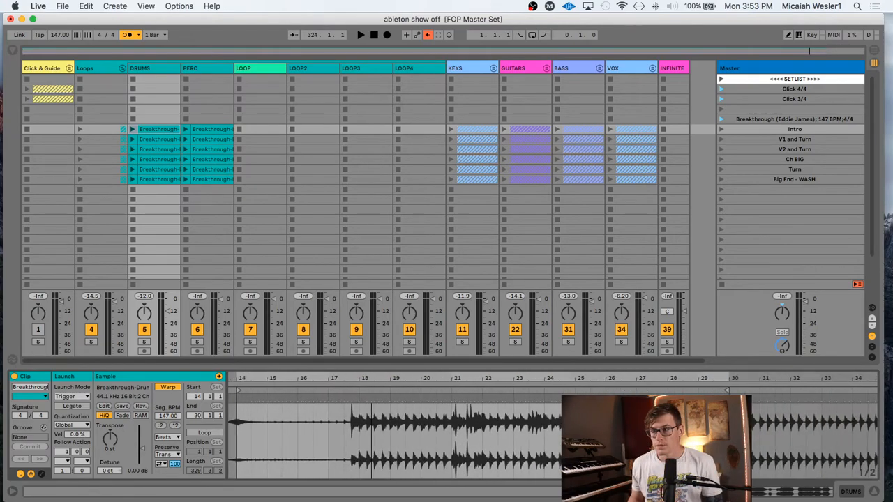
{"action": "left_click_drag", "start_coordinate": [501, 381], "coordinate": [541, 381]}
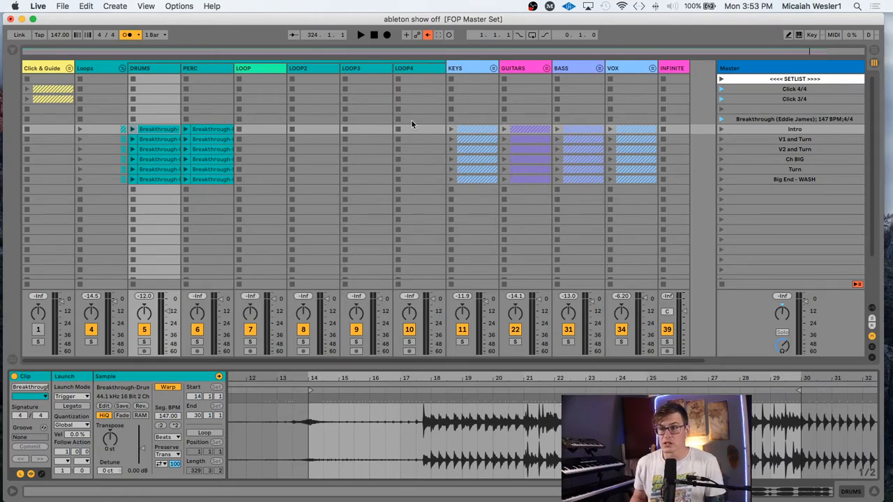
Set the follow action time of the Intro clips from DRUMS through VOX to 16 bars
{"action": "left_click", "coordinate": [647, 131], "text": "shift"}
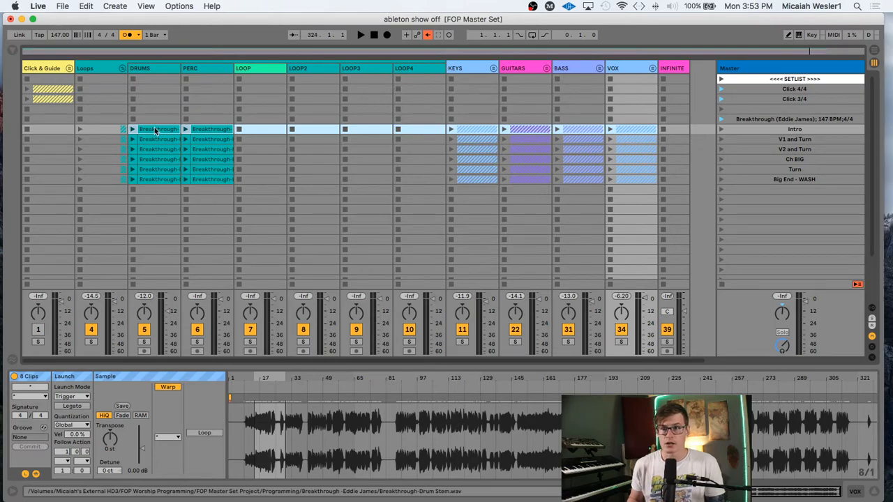
{"action": "left_click", "coordinate": [67, 453]}
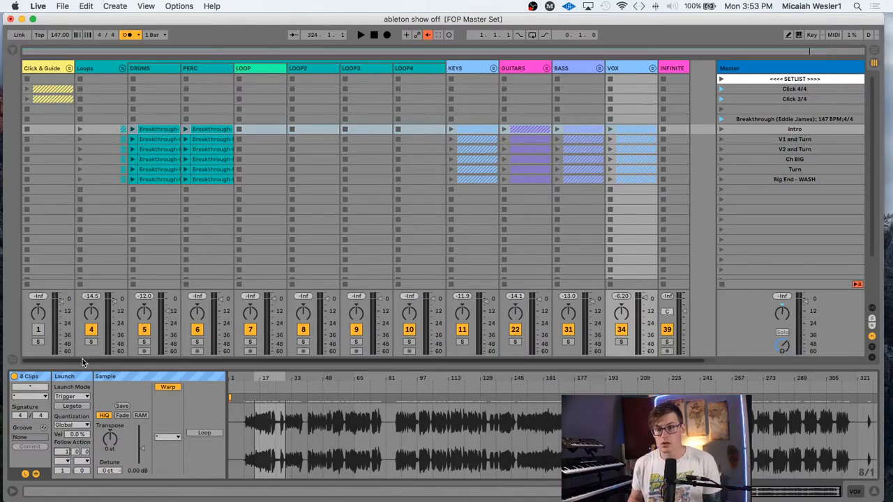
{"action": "left_click", "coordinate": [65, 452]}
{"action": "type", "text": "16"}
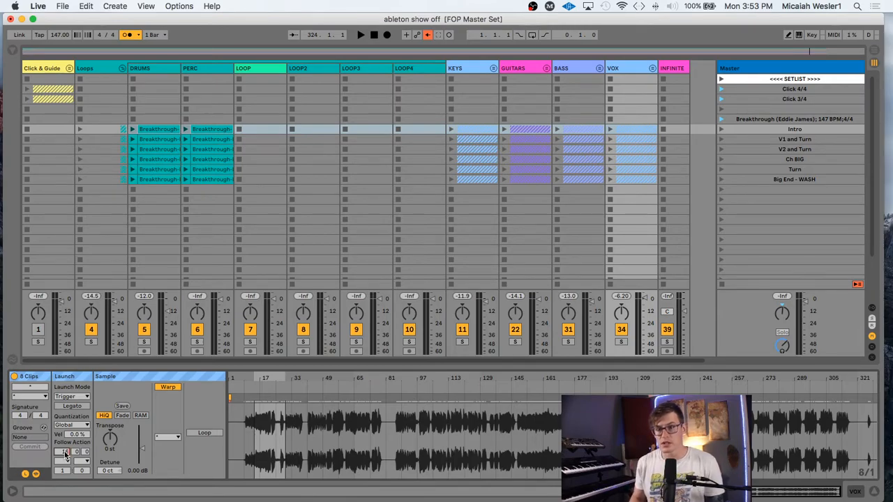
{"action": "key", "text": "Return"}
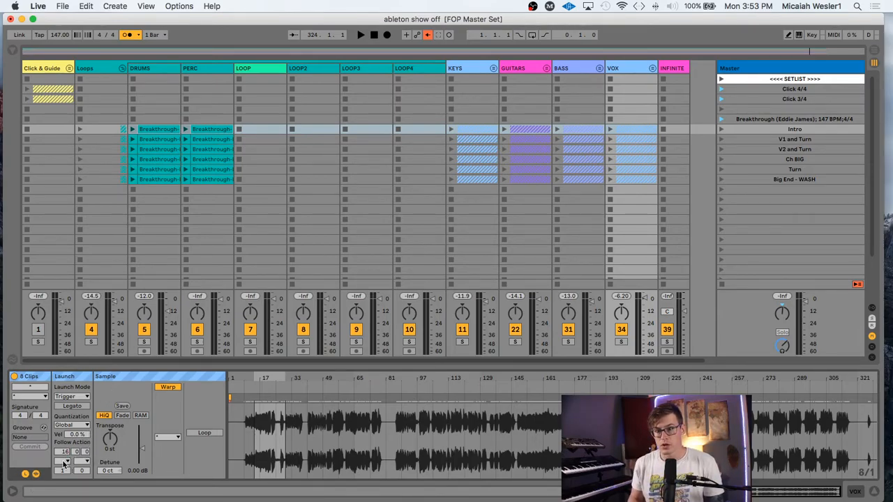
{"action": "left_click", "coordinate": [63, 462]}
{"action": "left_click", "coordinate": [221, 199]}
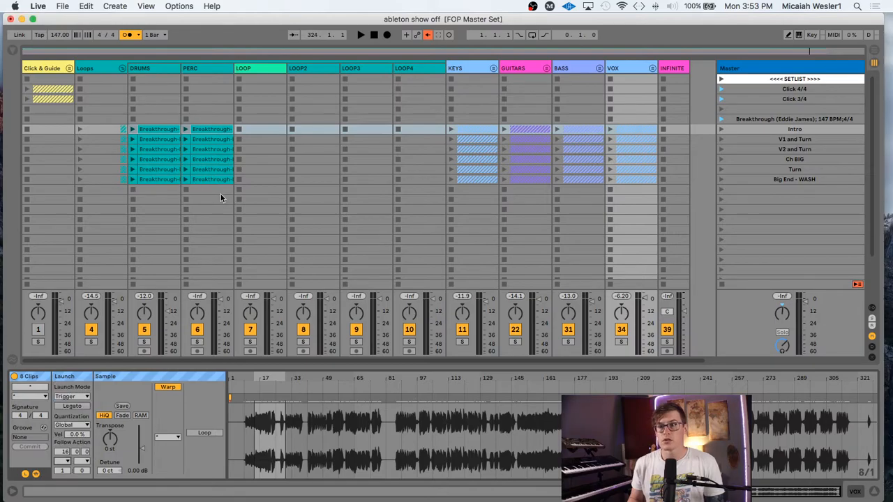
Set the follow action of all Breakthrough clips from DRUMS through VOX, Intro to Big End - WASH, to Play Again
{"action": "left_click", "coordinate": [167, 129]}
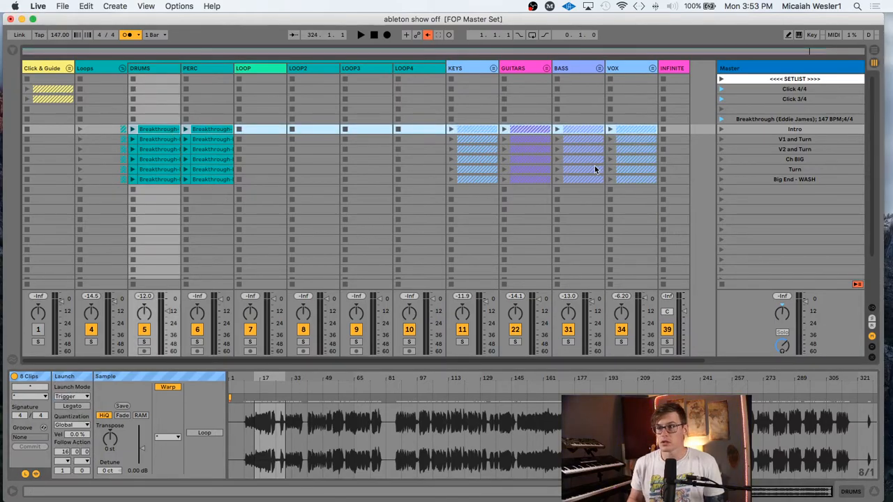
{"action": "left_click", "coordinate": [628, 177], "text": "shift"}
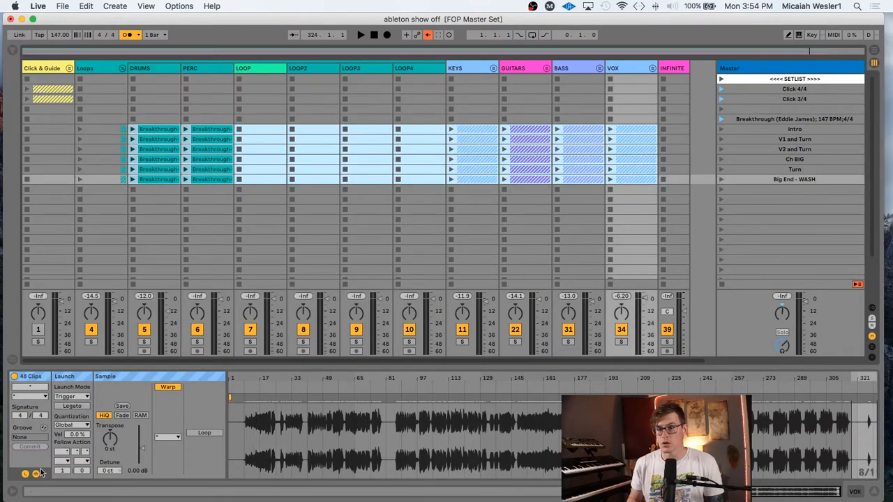
{"action": "left_click", "coordinate": [67, 462]}
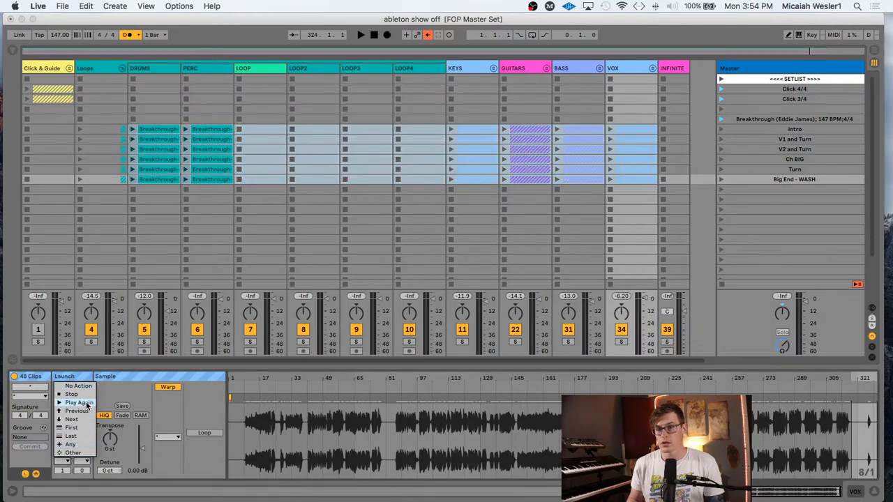
{"action": "left_click", "coordinate": [86, 406]}
{"action": "left_click", "coordinate": [67, 463]}
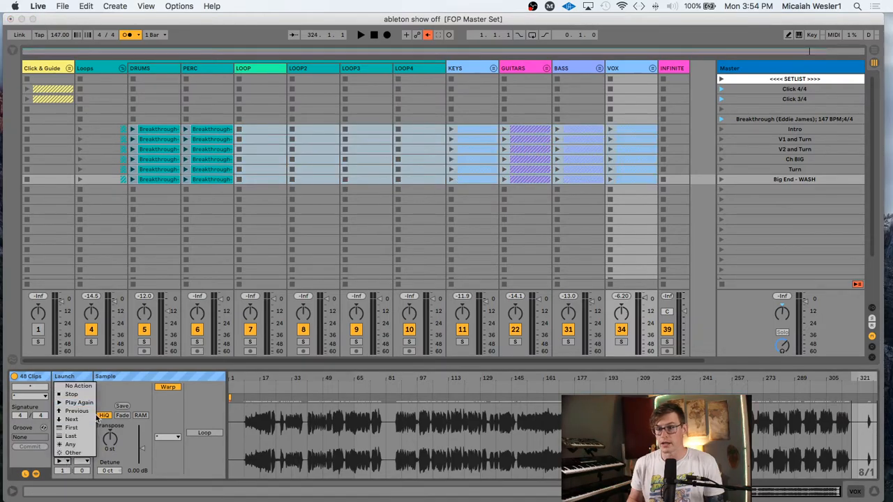
{"action": "left_click", "coordinate": [91, 404]}
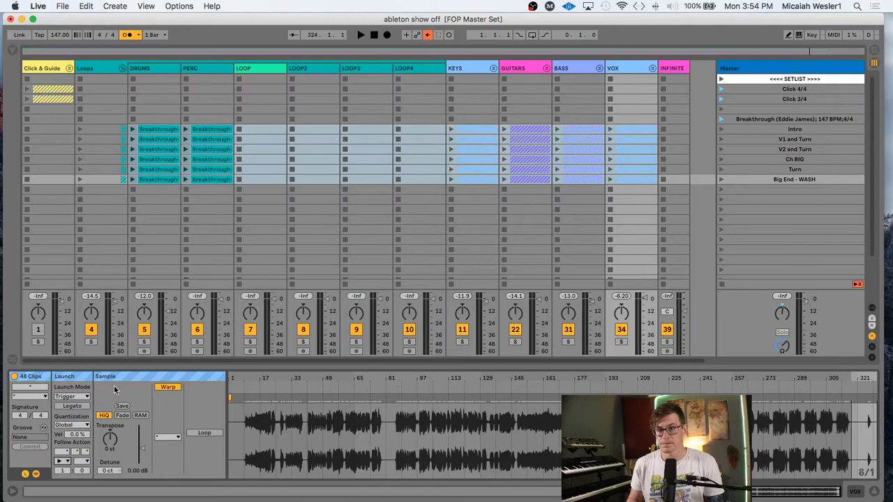
{"action": "left_click", "coordinate": [157, 118]}
{"action": "left_click", "coordinate": [159, 129]}
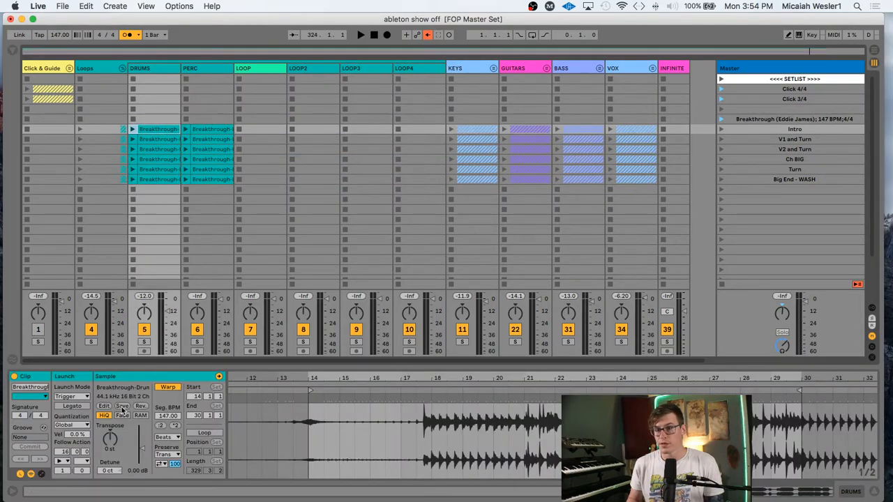
{"action": "left_click", "coordinate": [633, 129], "text": "shift"}
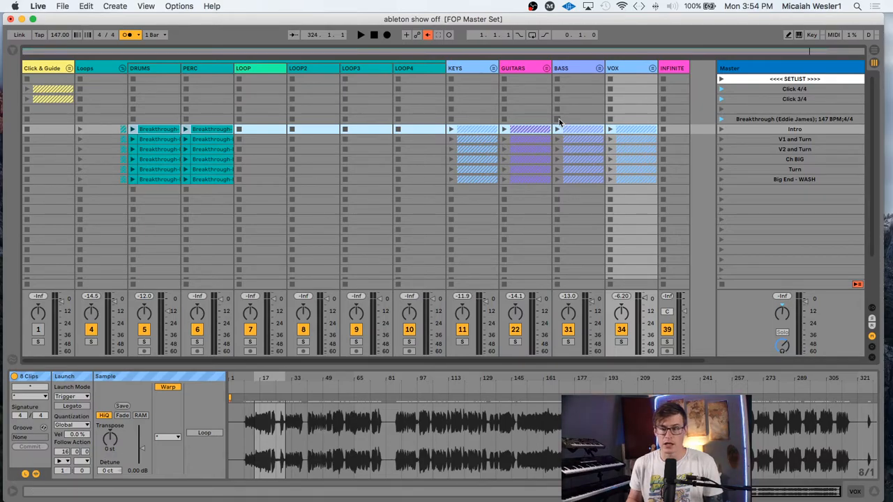
Set the follow action time of the V1 and Turn clips from DRUMS through VOX to 16 bars
{"action": "left_click", "coordinate": [173, 139]}
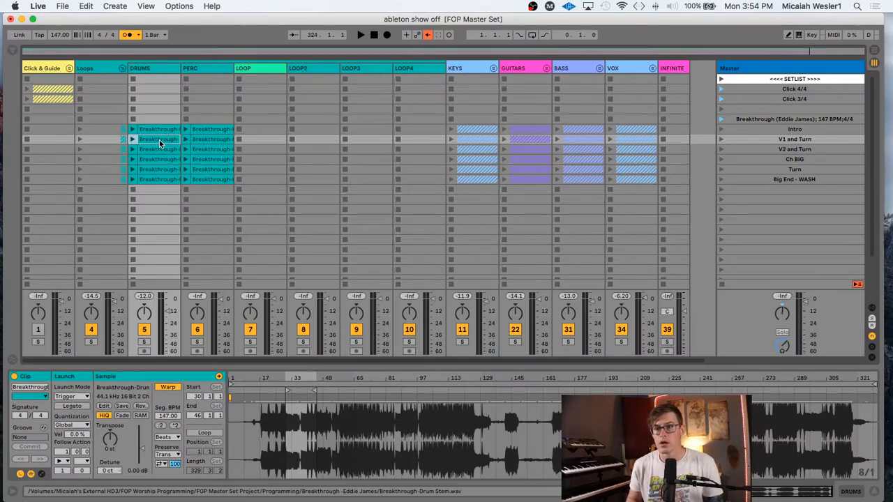
{"action": "left_click", "coordinate": [638, 140], "text": "shift"}
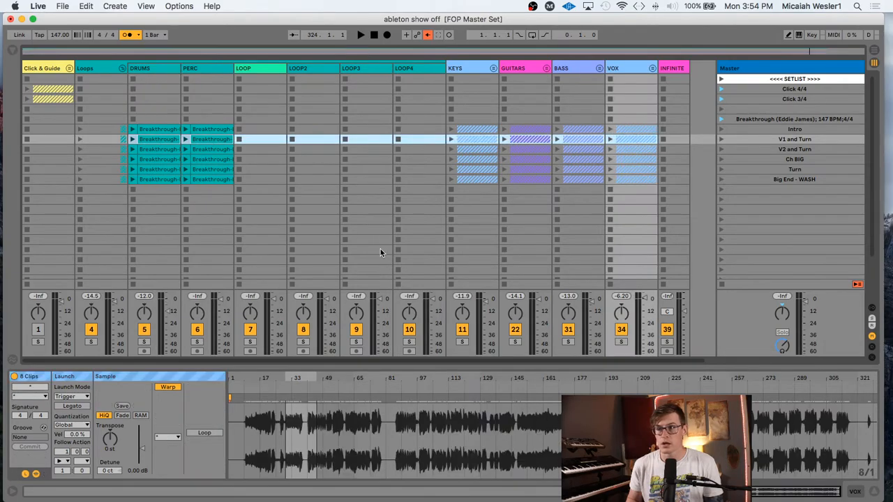
{"action": "left_click", "coordinate": [64, 453]}
{"action": "type", "text": "16"}
Set the follow action time of the V2 and Turn clips from DRUMS through VOX to 12 bars
{"action": "left_click", "coordinate": [163, 150]}
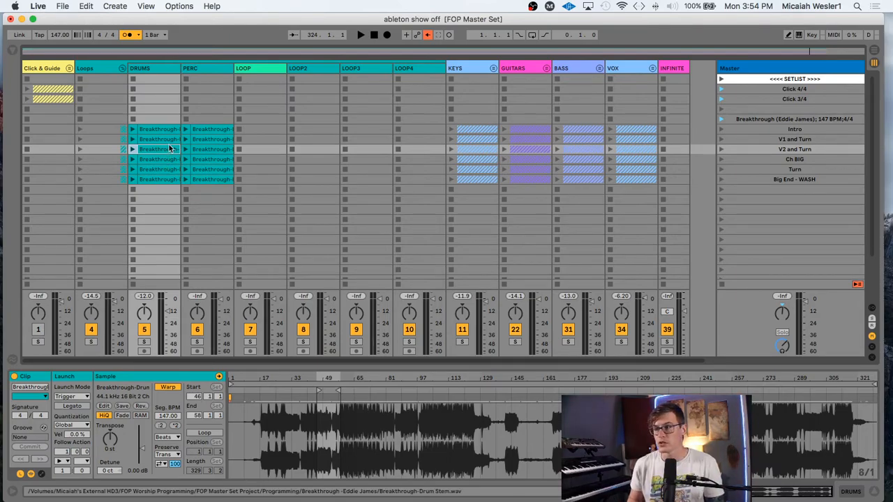
{"action": "left_click", "coordinate": [165, 140]}
{"action": "left_click", "coordinate": [167, 149]}
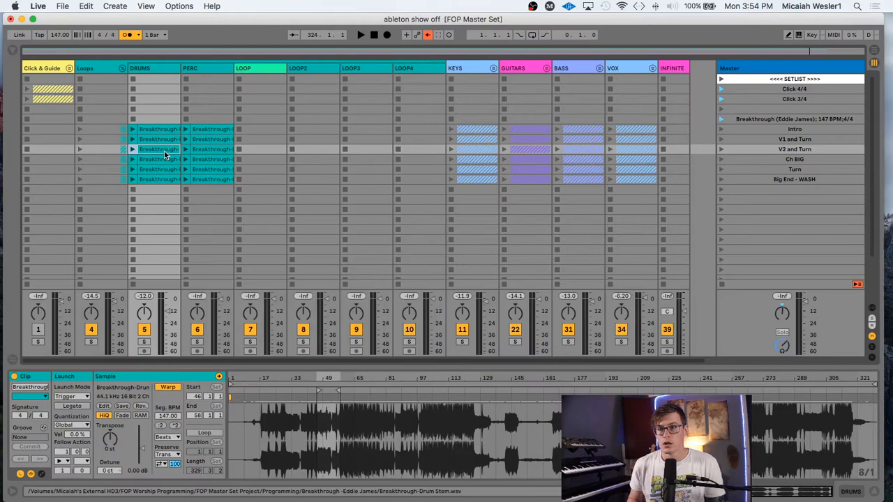
{"action": "left_click", "coordinate": [649, 151], "text": "shift"}
{"action": "left_click", "coordinate": [66, 453]}
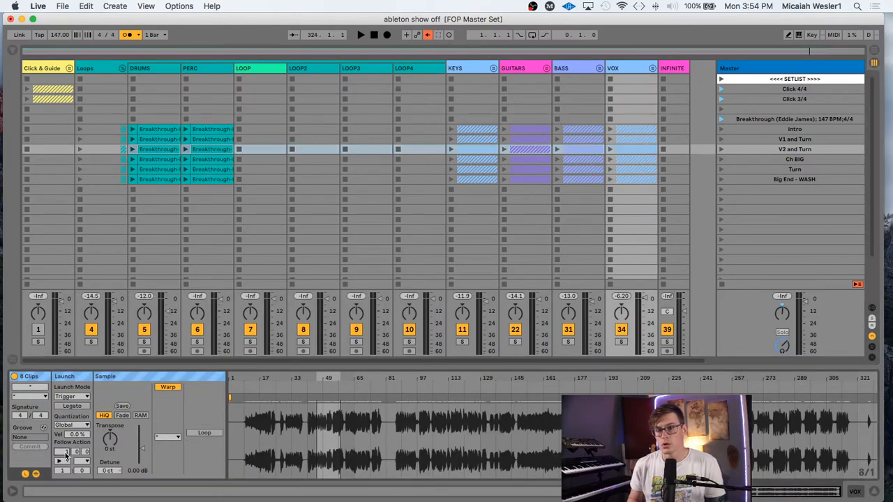
Set the follow action time of the Ch BIG clips to their length from bar 58 to 74, and the Turn clips' to 4 bars
{"action": "left_click", "coordinate": [166, 160]}
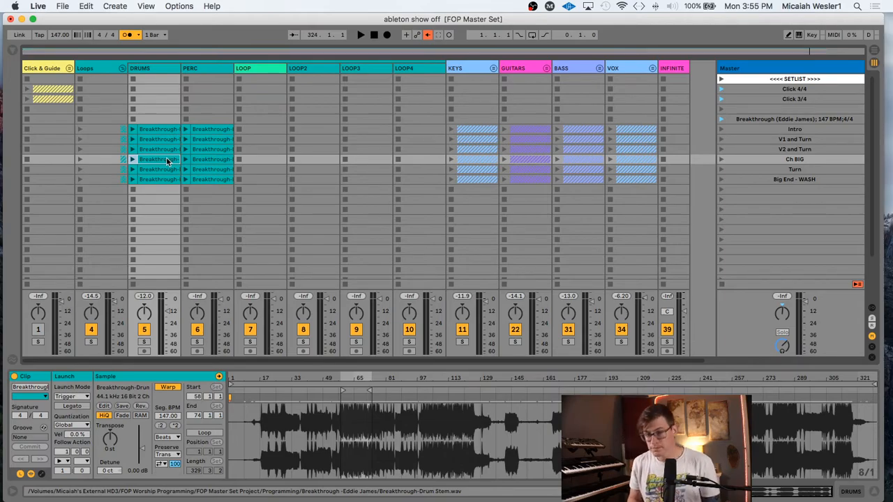
{"action": "left_click", "coordinate": [645, 160], "text": "shift"}
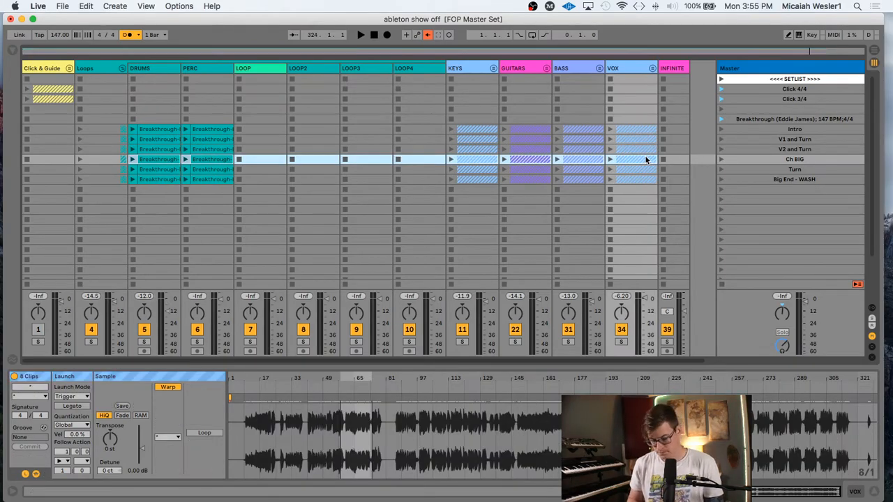
{"action": "left_click", "coordinate": [63, 452]}
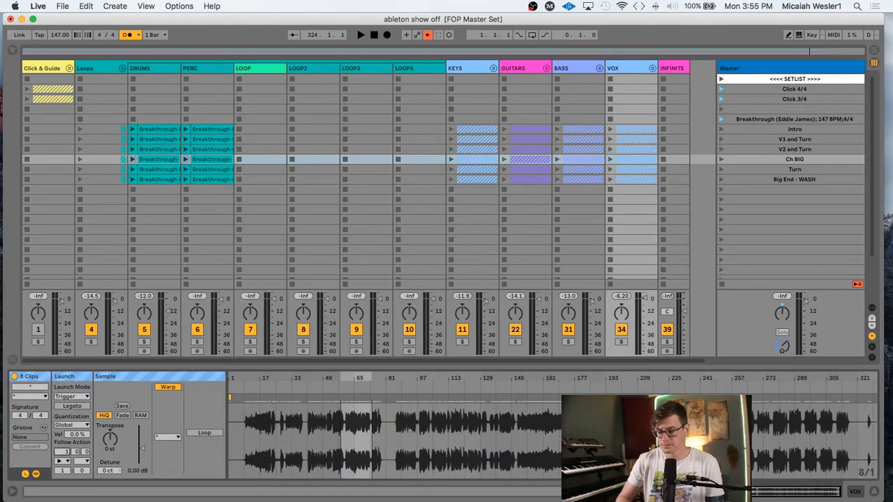
{"action": "left_click", "coordinate": [170, 170]}
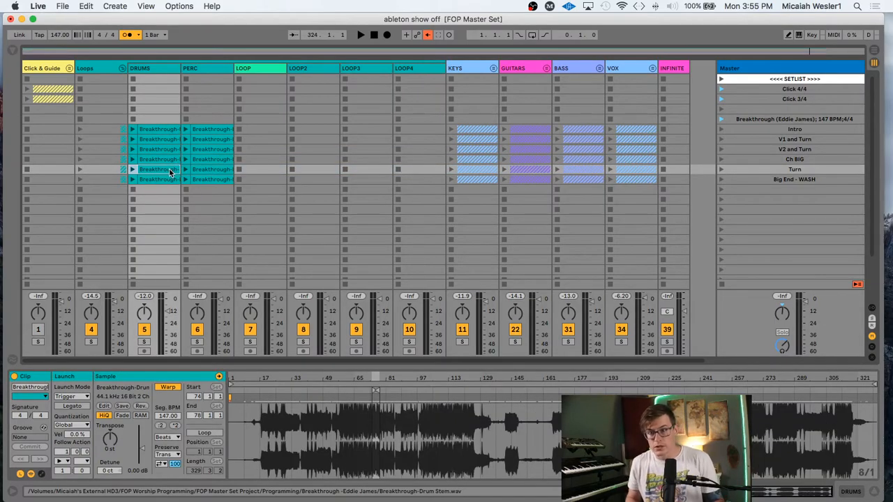
{"action": "left_click", "coordinate": [620, 168], "text": "shift"}
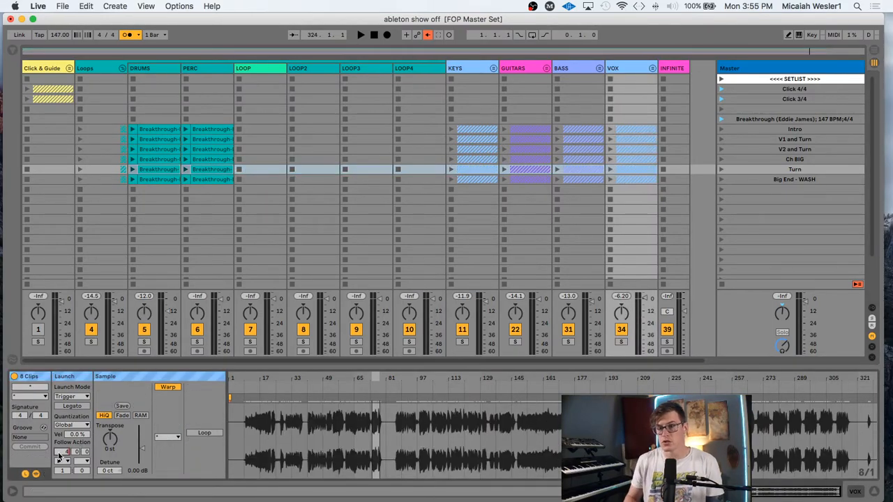
Set the follow action of the Big End - WASH clips from DRUMS through VOX to No Action
{"action": "left_click", "coordinate": [160, 179]}
{"action": "left_click", "coordinate": [643, 178], "text": "shift"}
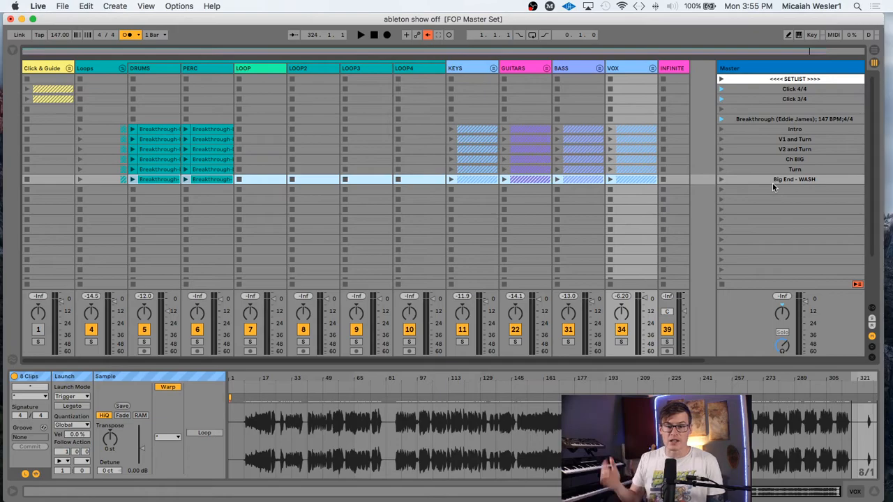
{"action": "left_click", "coordinate": [67, 462]}
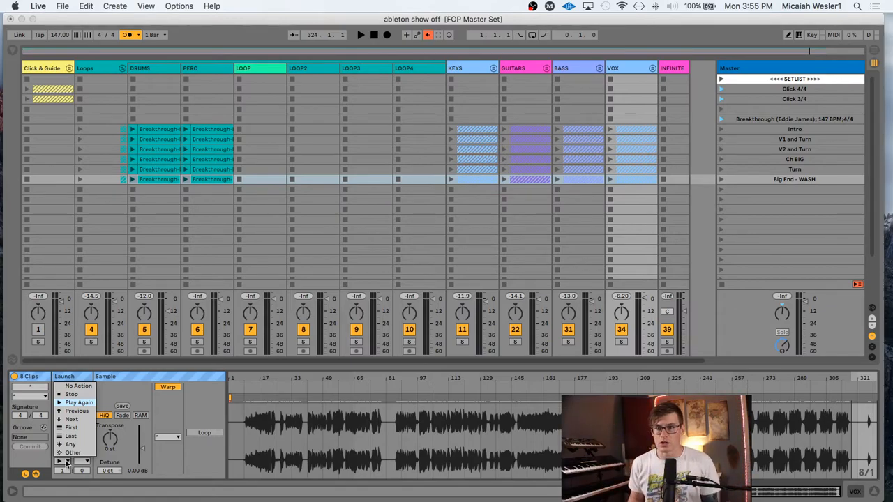
{"action": "left_click", "coordinate": [85, 387]}
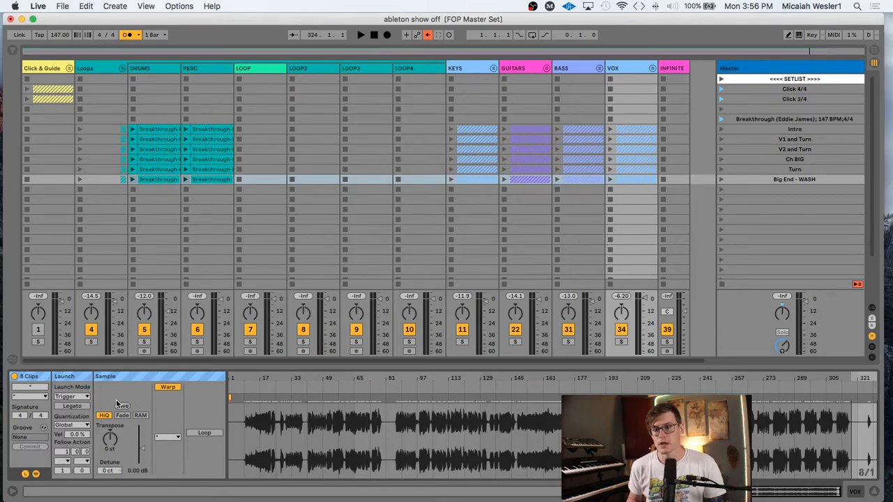
{"action": "left_click", "coordinate": [68, 461]}
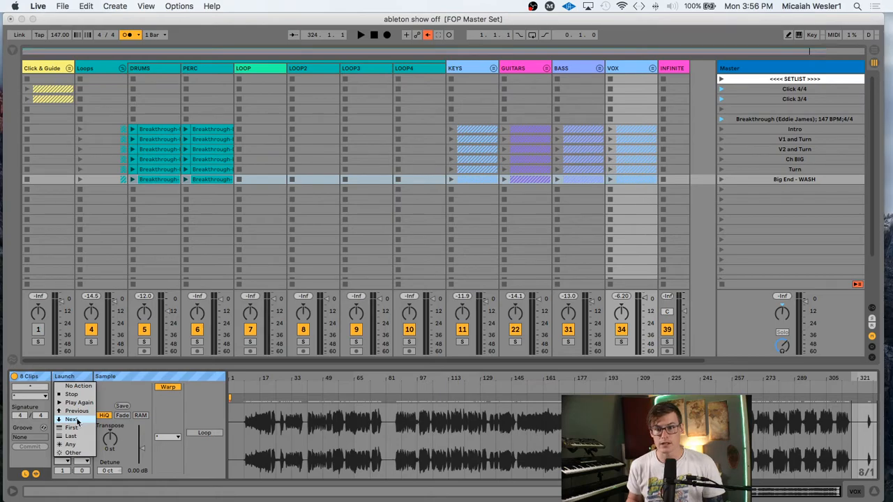
{"action": "left_click", "coordinate": [794, 139]}
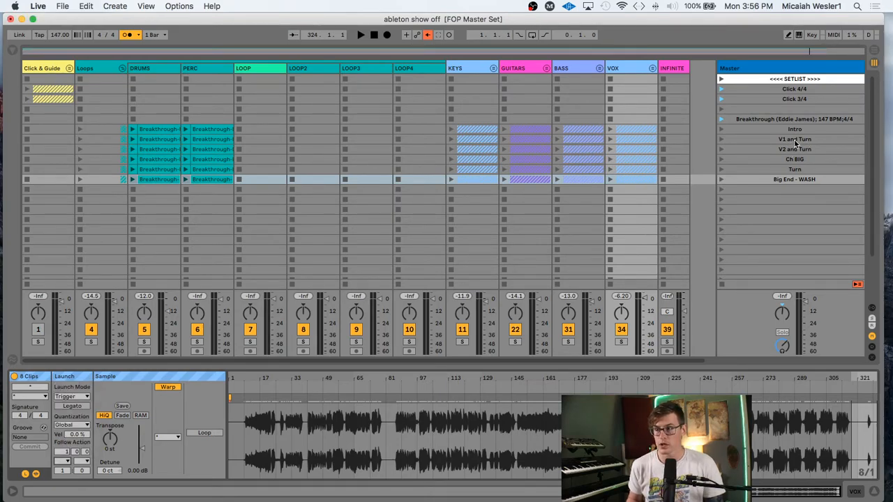
Rename the V1 and Turn scene as "V1 and Turn >>>>>>"
{"action": "left_click", "coordinate": [794, 139]}
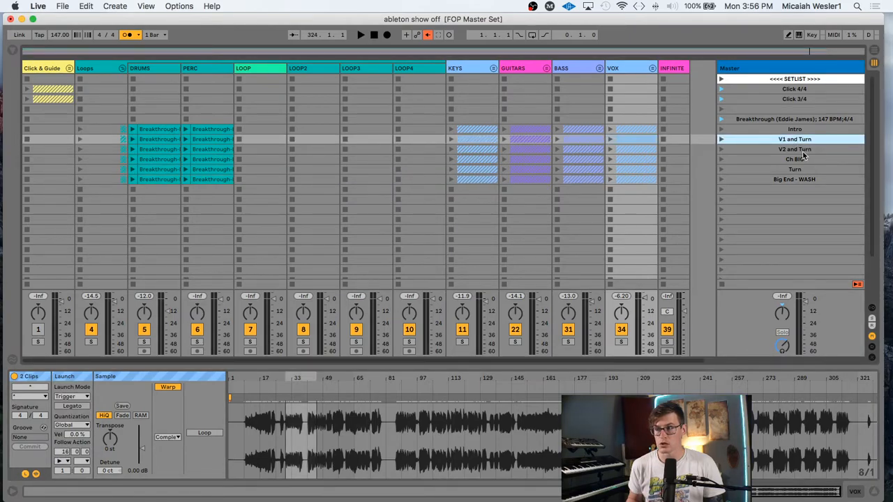
{"action": "left_click", "coordinate": [802, 151]}
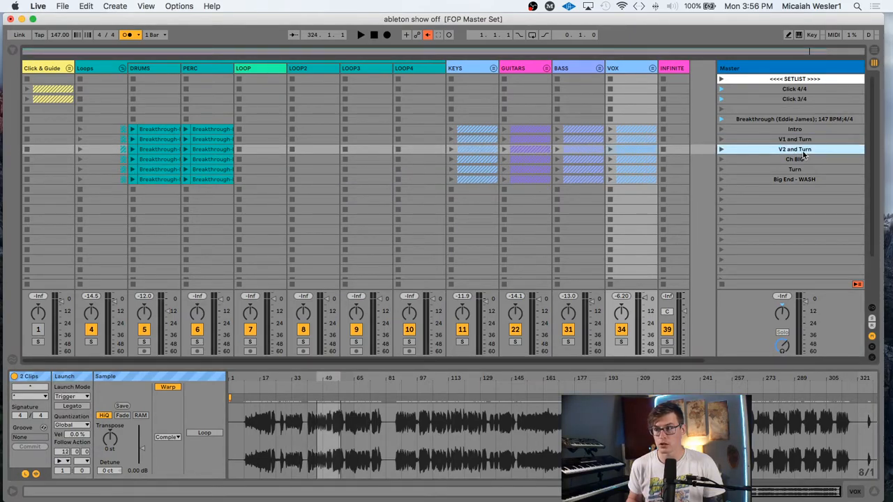
{"action": "left_click", "coordinate": [814, 139]}
{"action": "key", "text": "super+r"}
{"action": "key", "text": "Right"}
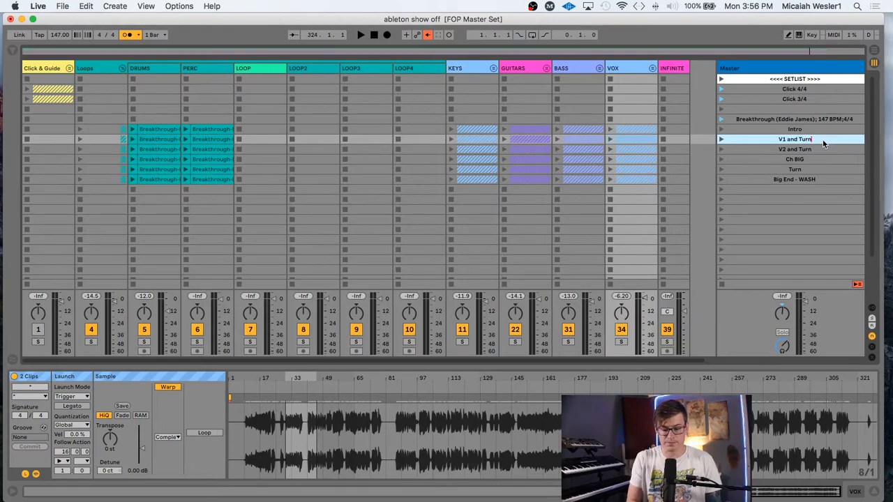
{"action": "type", "text": ">>>>>"}
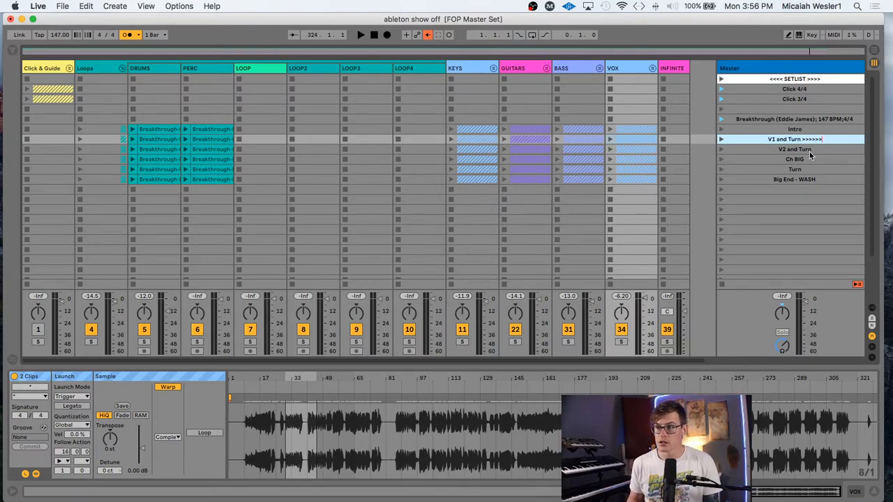
{"action": "key", "text": "Return"}
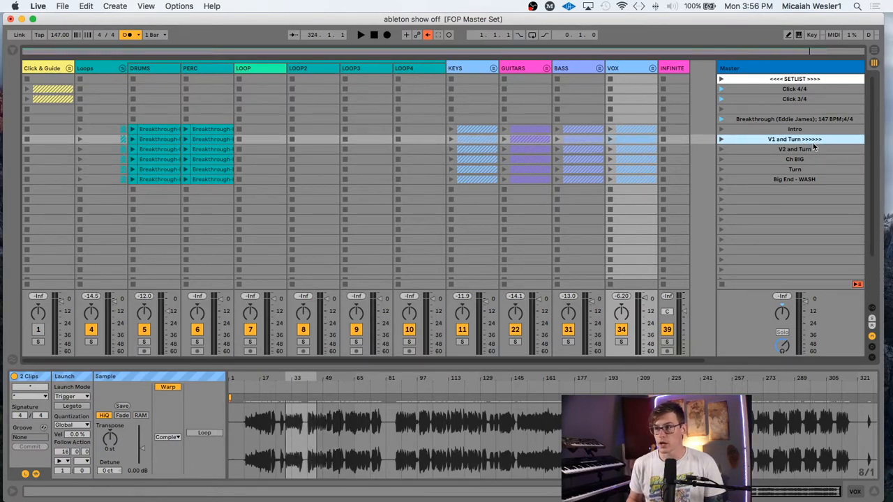
Remove the trailing arrows from the first verse scene's name so it reads "V1 and Turn"
{"action": "left_click", "coordinate": [807, 151]}
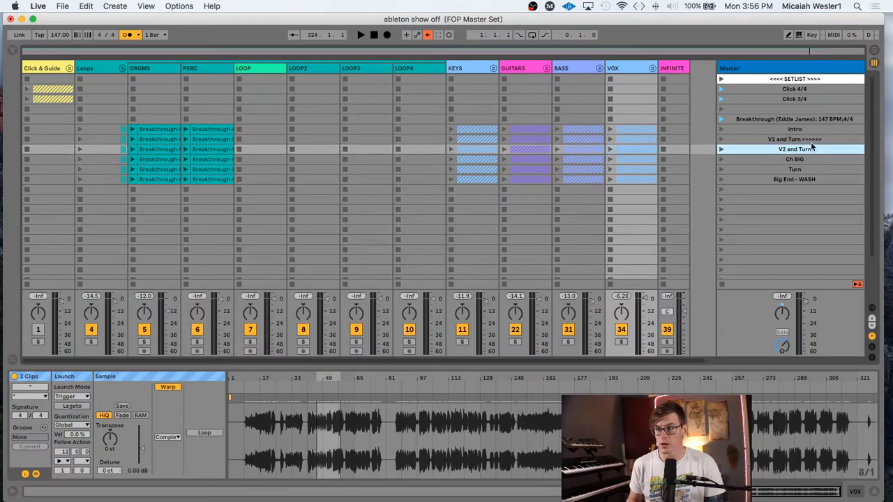
{"action": "key", "text": "Up"}
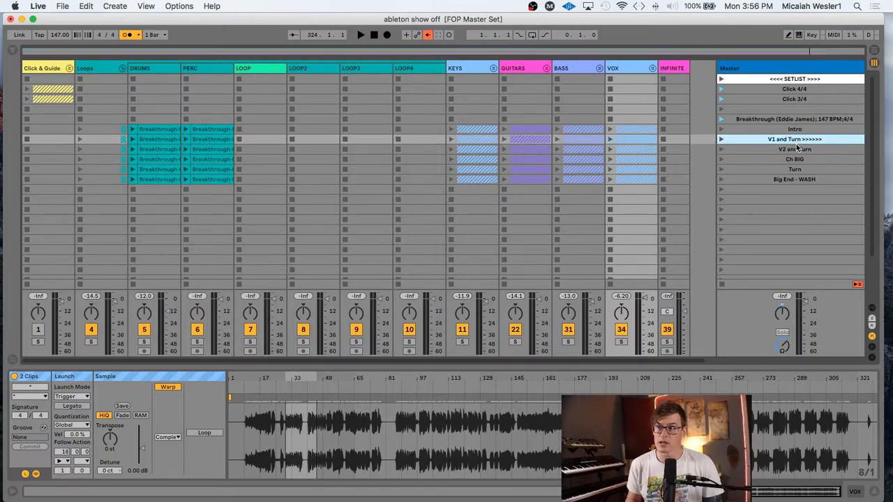
{"action": "left_click", "coordinate": [795, 153]}
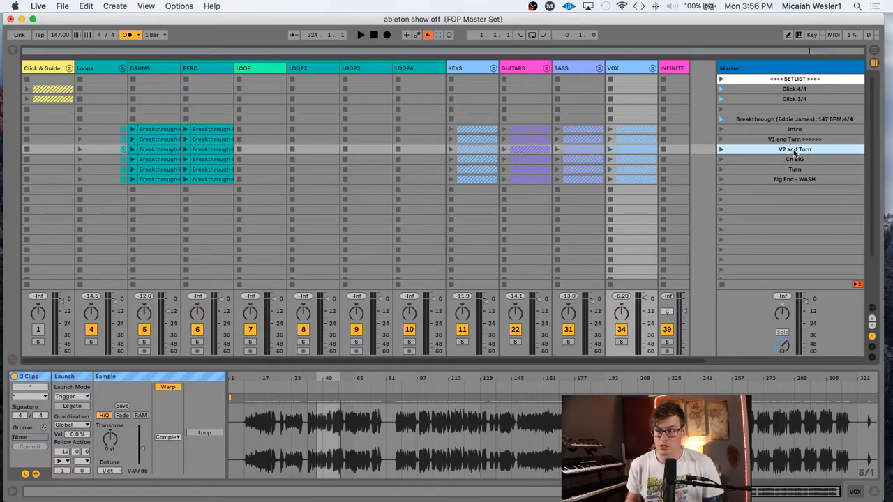
{"action": "left_click", "coordinate": [788, 141]}
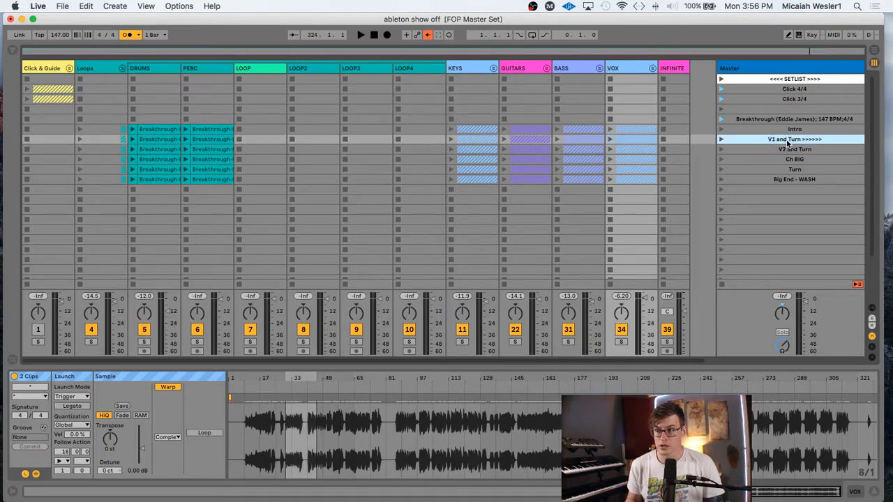
{"action": "key", "text": "super+r"}
{"action": "key", "text": "Escape"}
{"action": "key", "text": "super+r"}
{"action": "key", "text": "Right"}
{"action": "key", "text": "BackSpace"}
{"action": "key", "text": "BackSpace"}
{"action": "key", "text": "BackSpace"}
{"action": "key", "text": "BackSpace"}
{"action": "key", "text": "BackSpace"}
{"action": "key", "text": "BackSpace"}
{"action": "key", "text": "BackSpace"}
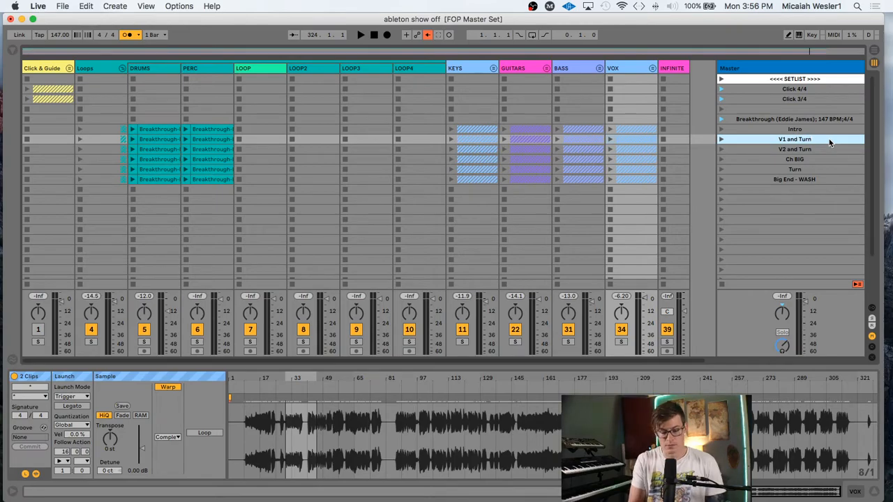
{"action": "key", "text": "Return"}
Review the launch and follow action settings of the V2 and Turn, Turn, Big End - WASH and Intro clips
{"action": "key", "text": "Down"}
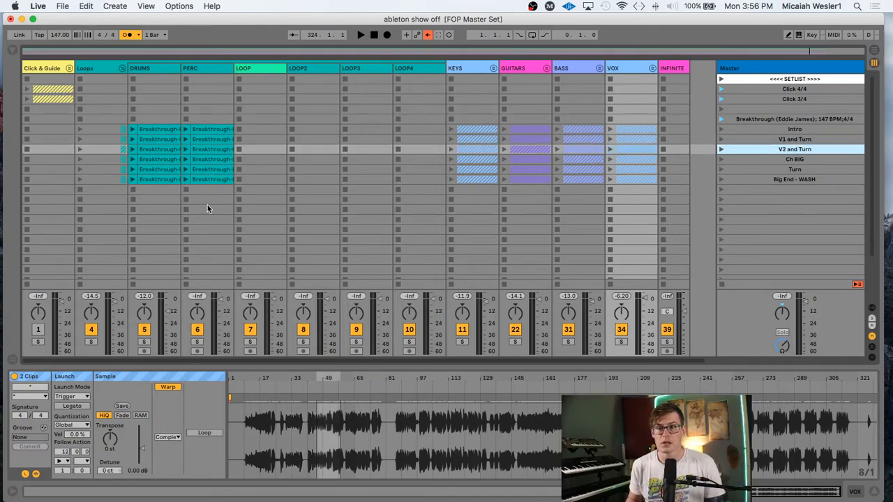
{"action": "left_click", "coordinate": [112, 389]}
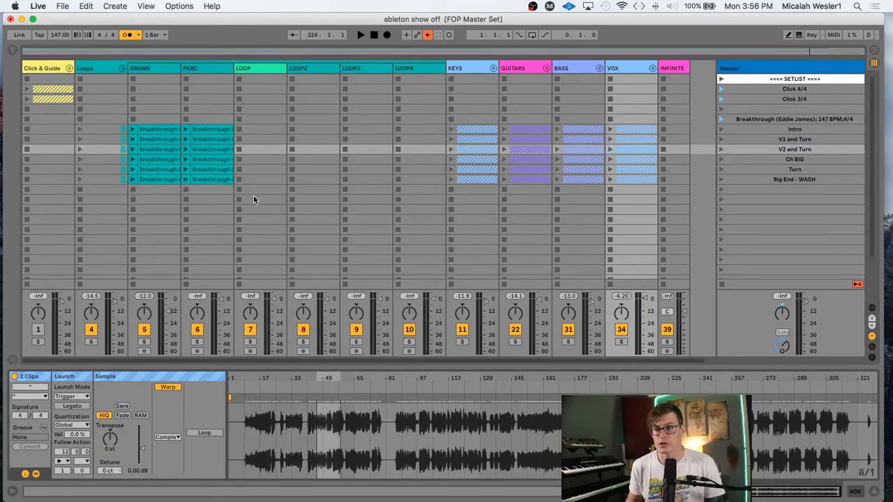
{"action": "left_click", "coordinate": [145, 170]}
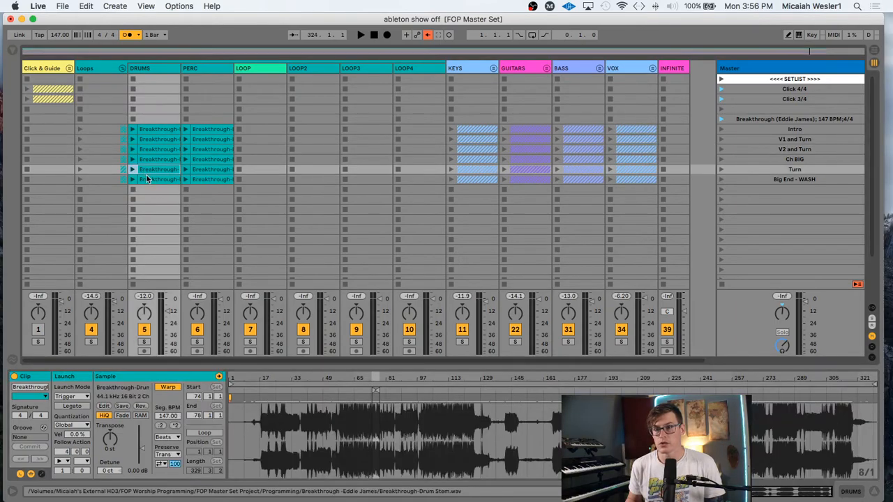
{"action": "left_click", "coordinate": [151, 180]}
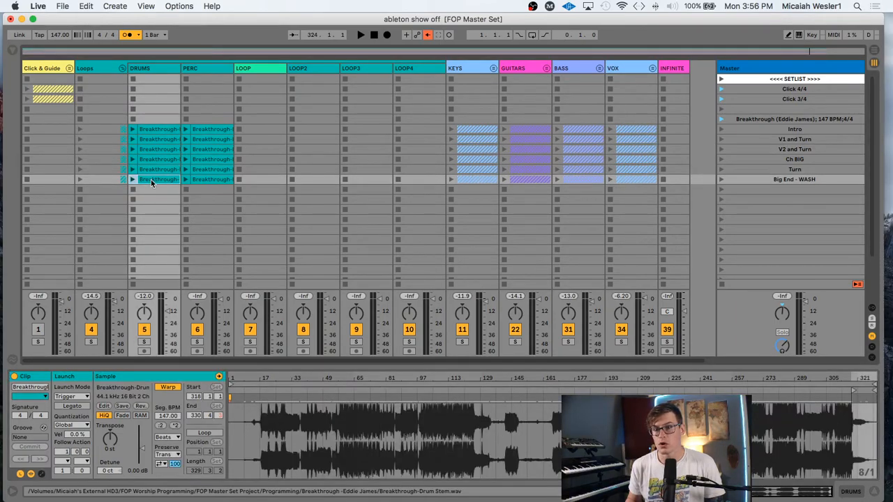
{"action": "left_click", "coordinate": [636, 180], "text": "shift"}
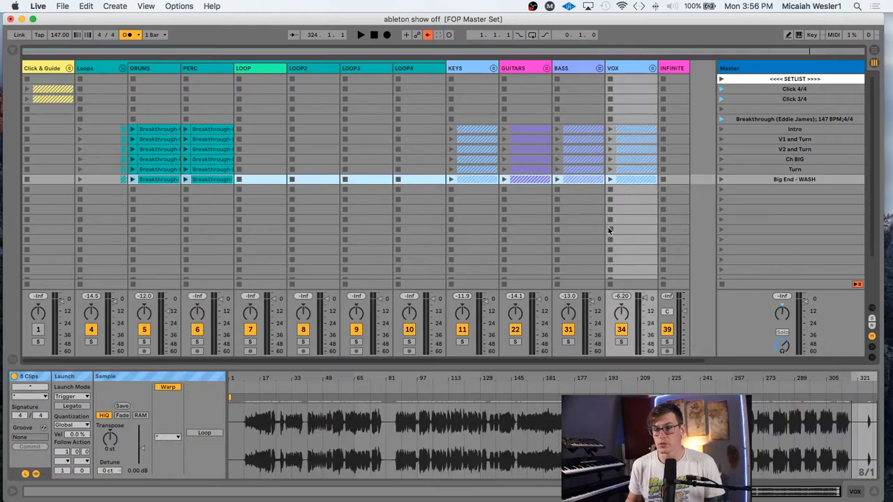
{"action": "left_click", "coordinate": [61, 461]}
{"action": "left_click", "coordinate": [78, 387]}
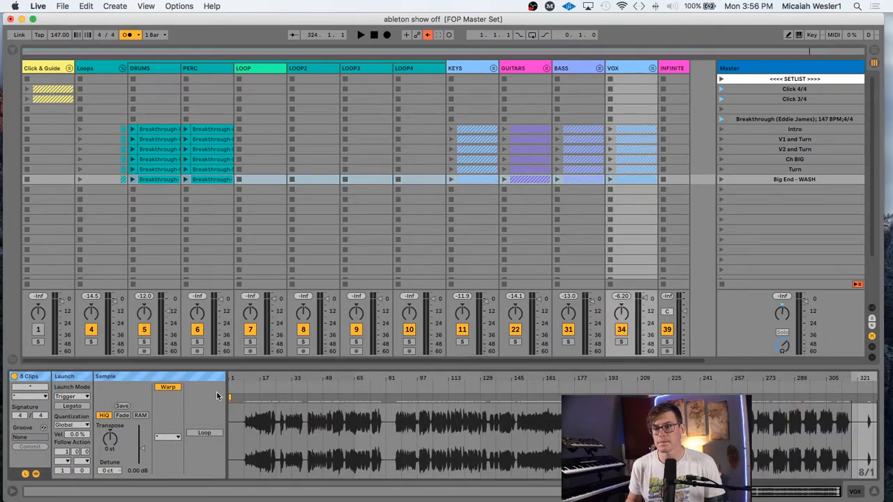
{"action": "left_click", "coordinate": [676, 180]}
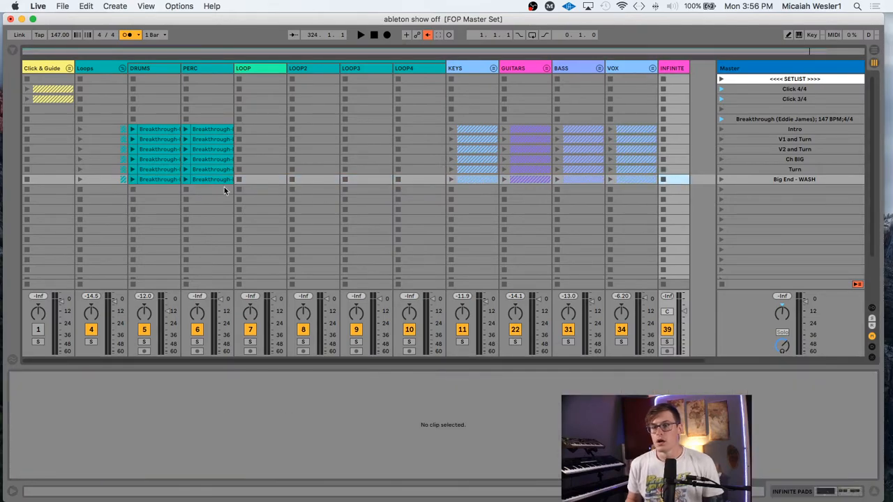
{"action": "left_click", "coordinate": [175, 130]}
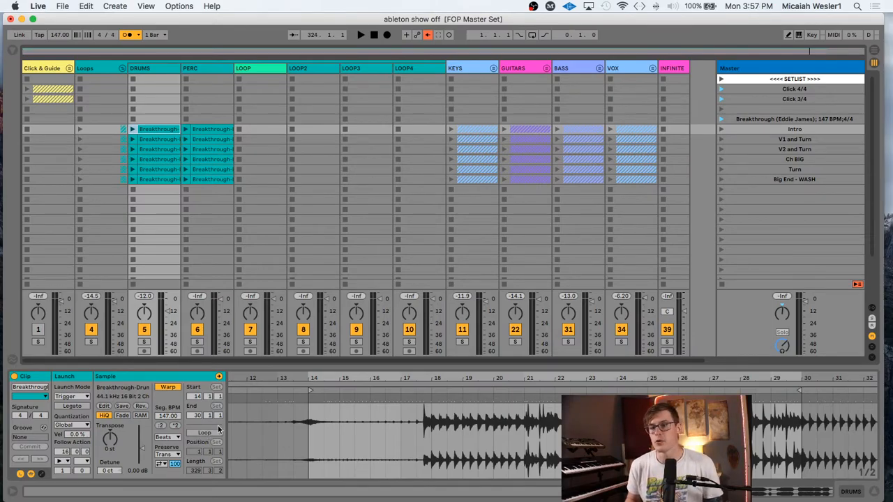
Collapse the Loops group, play the Turn scene briefly as a test, and check the tracks inside the VOX group
{"action": "left_click", "coordinate": [123, 67]}
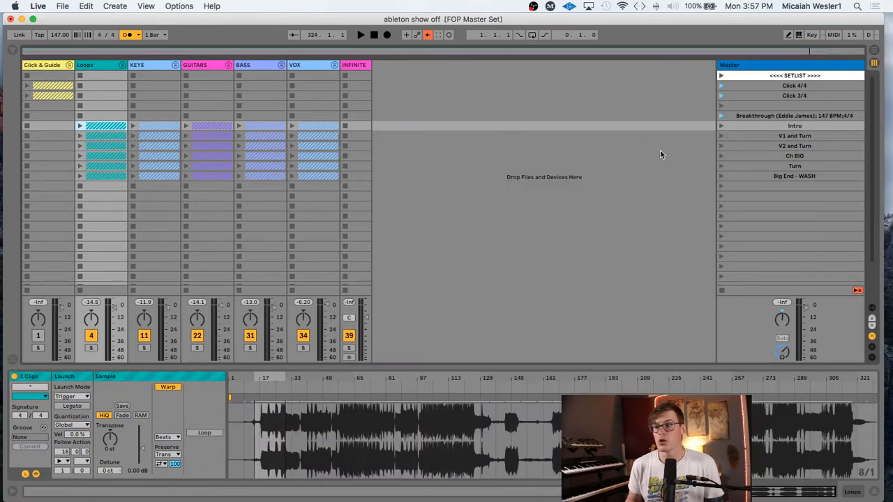
{"action": "left_click", "coordinate": [761, 166]}
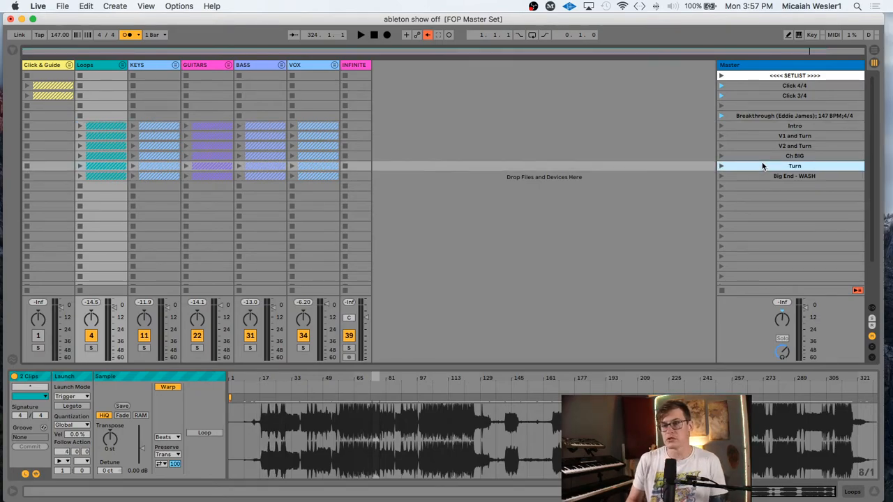
{"action": "key", "text": "Return"}
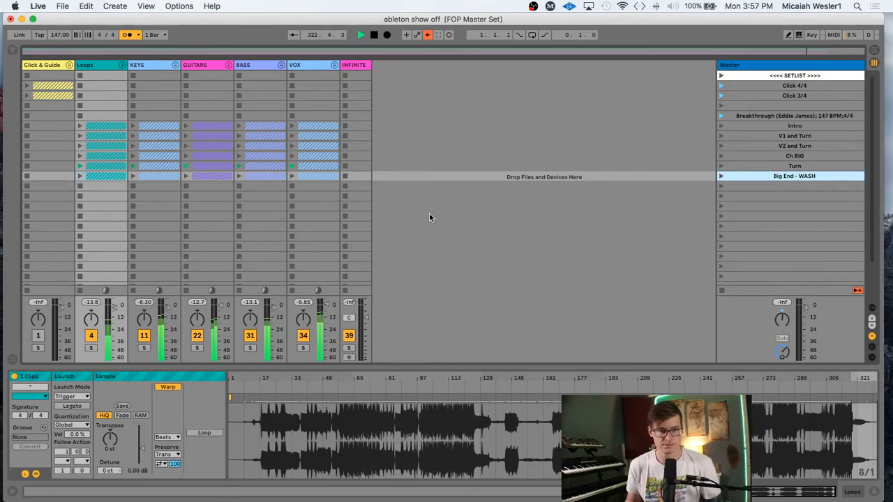
{"action": "key", "text": "space"}
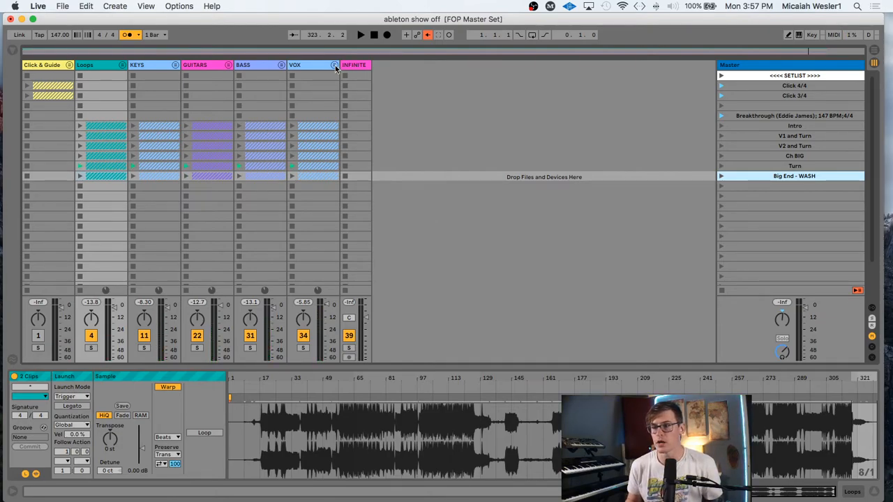
{"action": "left_click", "coordinate": [335, 66]}
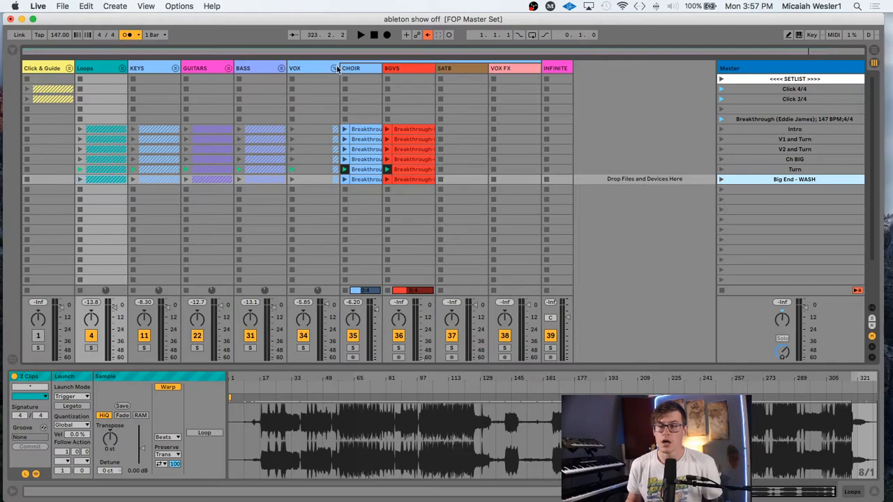
{"action": "left_click", "coordinate": [337, 66]}
Colour all the scenes from the Breakthrough title through Big End - WASH muted teal
{"action": "left_click", "coordinate": [740, 117]}
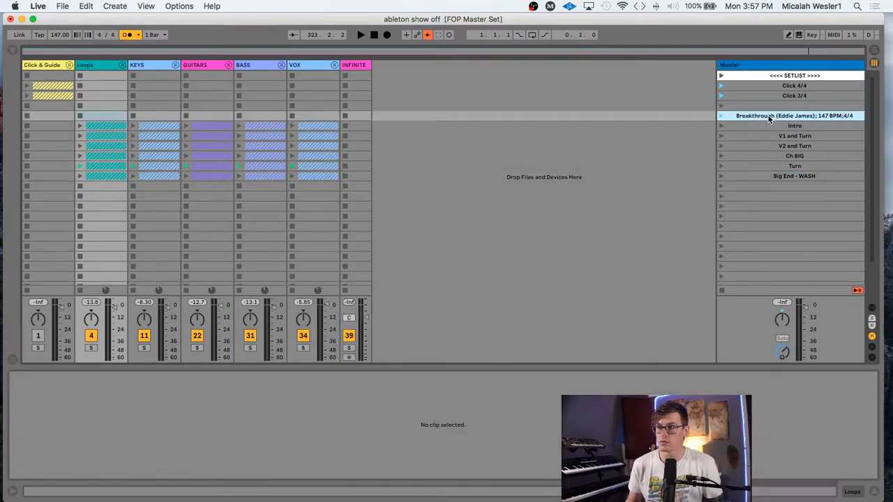
{"action": "left_click", "coordinate": [771, 176], "text": "shift"}
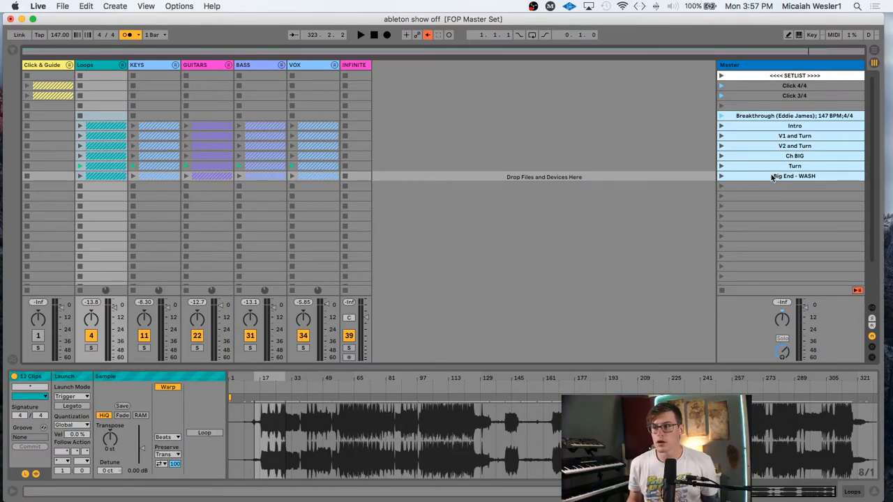
{"action": "right_click", "coordinate": [772, 178]}
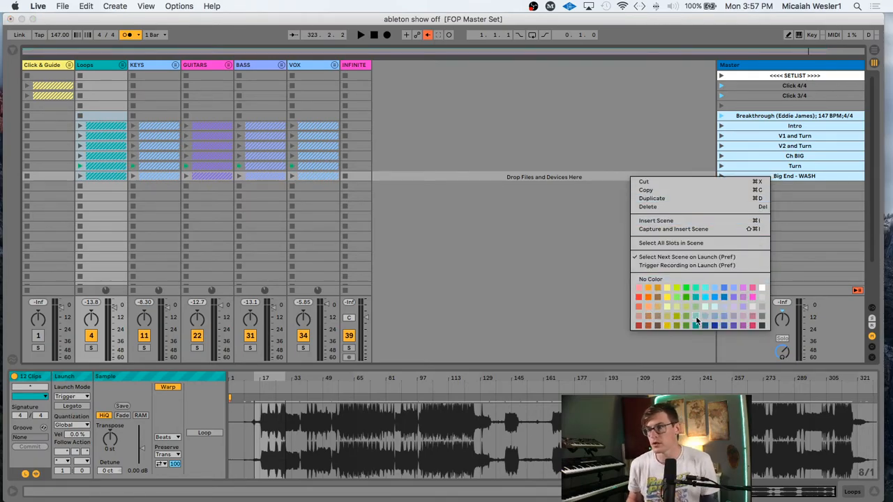
{"action": "left_click", "coordinate": [696, 321]}
Colour the Breakthrough title scene light green to set it apart from the song's section scenes
{"action": "left_click", "coordinate": [785, 115]}
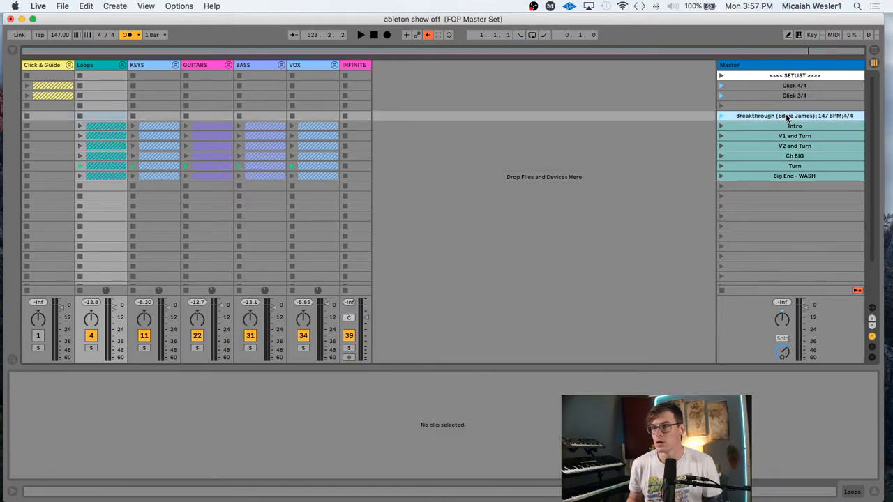
{"action": "right_click", "coordinate": [785, 114]}
{"action": "left_click", "coordinate": [720, 299]}
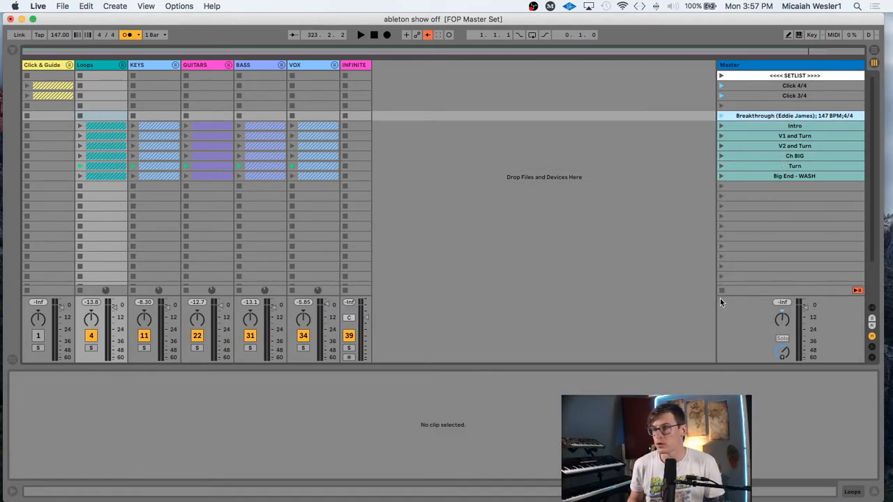
{"action": "right_click", "coordinate": [769, 117]}
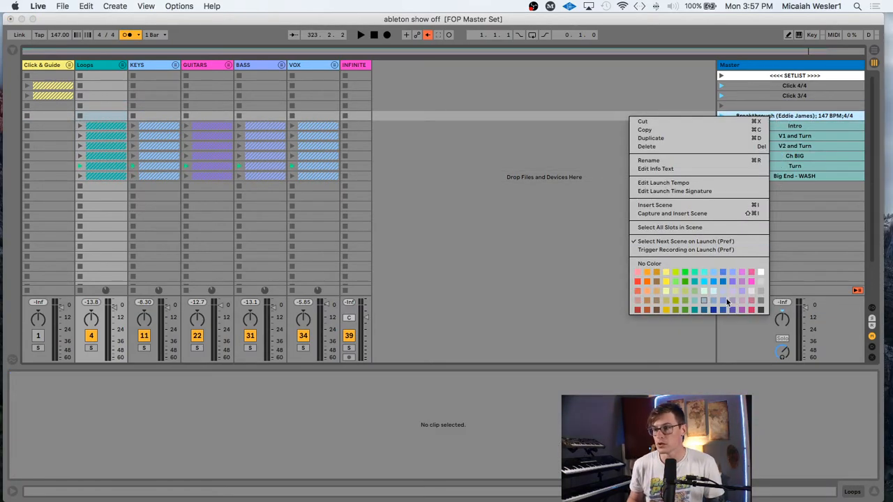
{"action": "left_click", "coordinate": [696, 292]}
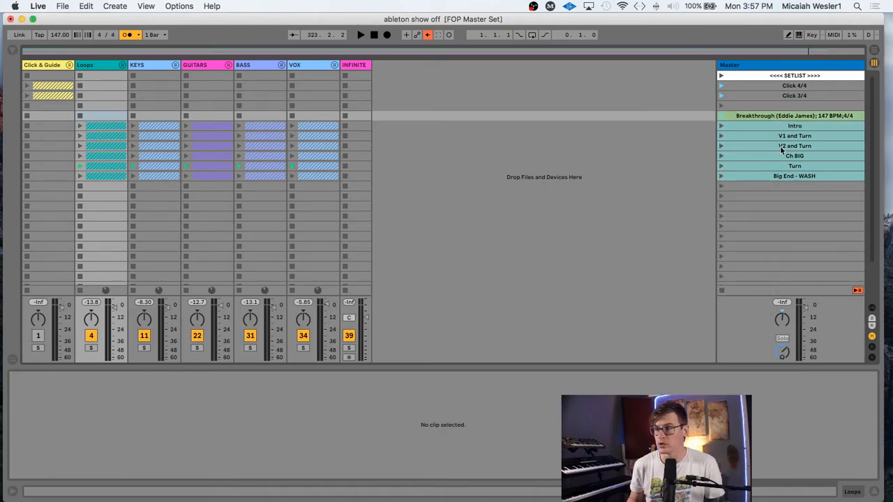
Test launching the song from the Breakthrough title scene into the Intro scene, and stop playback
{"action": "left_click", "coordinate": [756, 117]}
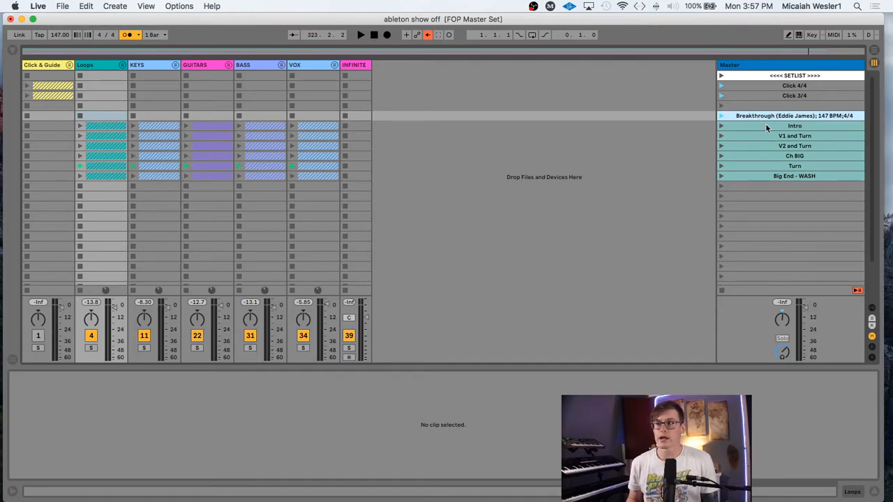
{"action": "left_click", "coordinate": [753, 106]}
{"action": "left_click", "coordinate": [752, 116]}
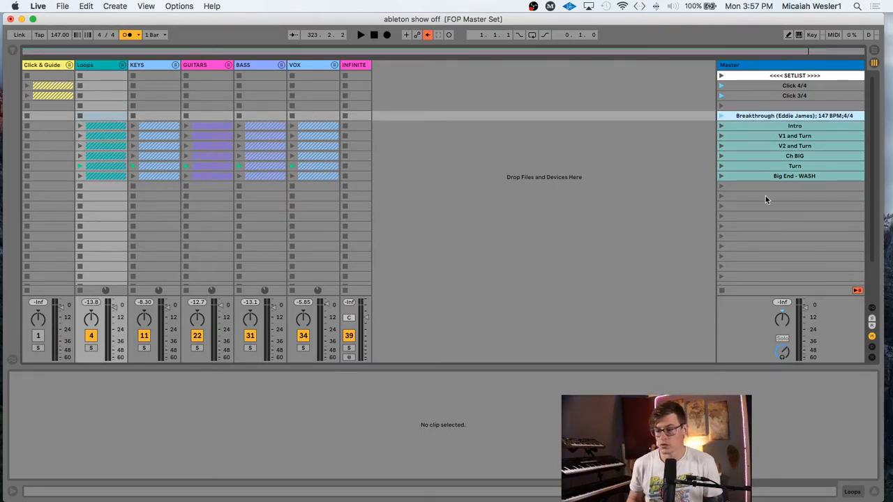
{"action": "key", "text": "Return"}
{"action": "key", "text": "space"}
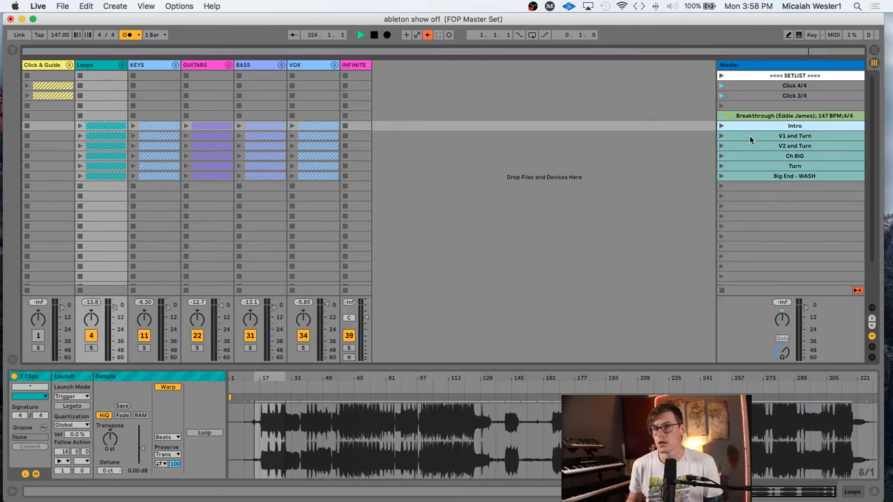
{"action": "left_click", "coordinate": [763, 116]}
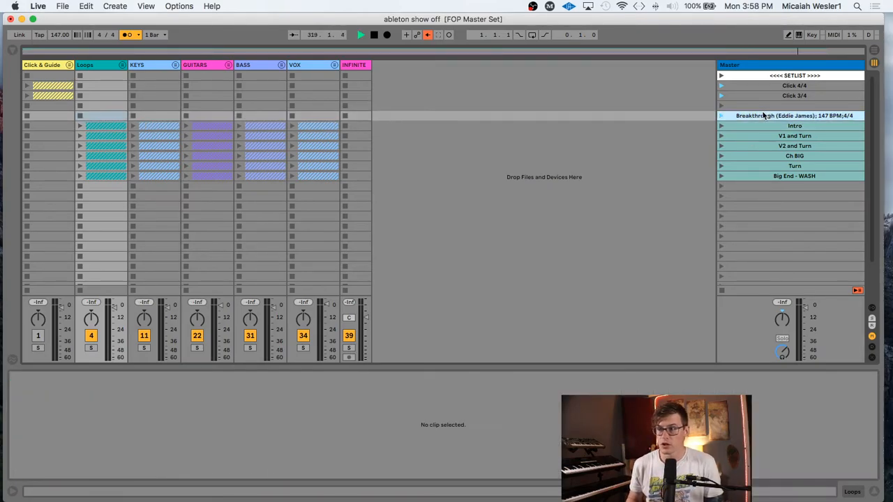
{"action": "key", "text": "Return"}
{"action": "key", "text": "Return"}
{"action": "key", "text": "space"}
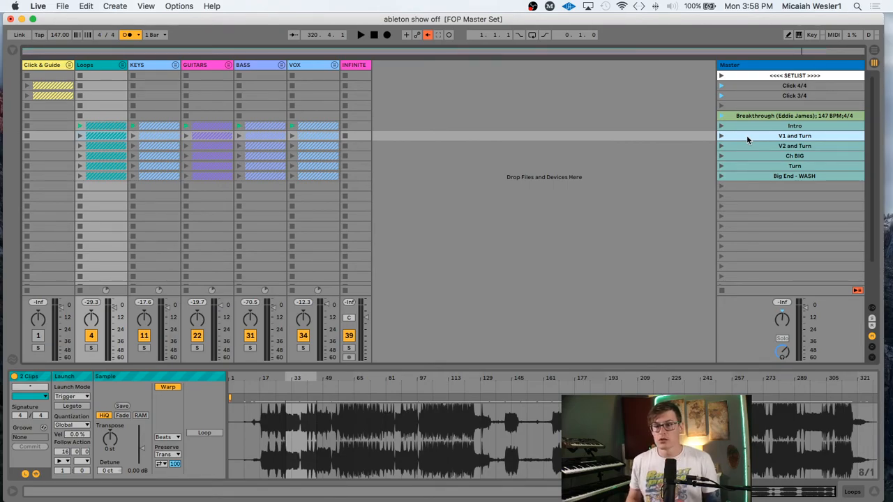
Delete all the content from the Arrangement View and return to the Session View
{"action": "key", "text": "Tab"}
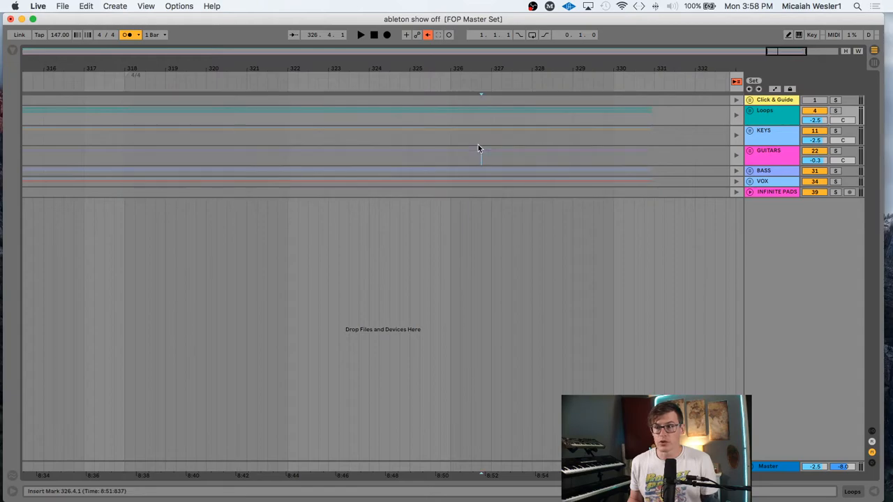
{"action": "key", "text": "super+a"}
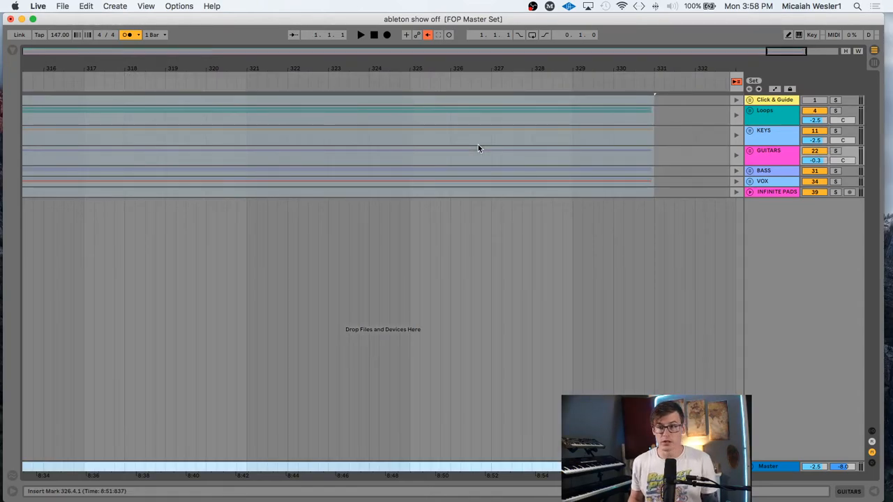
{"action": "left_click", "coordinate": [479, 147]}
{"action": "key", "text": "super+a"}
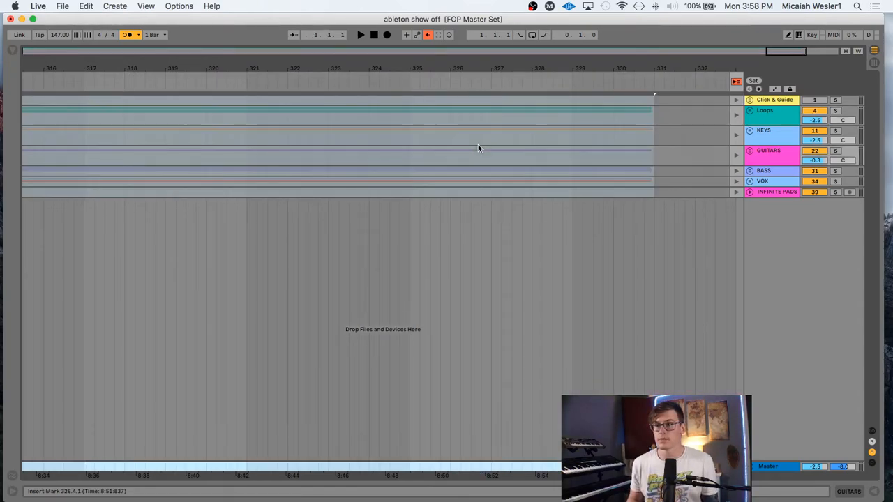
{"action": "key", "text": "super+a"}
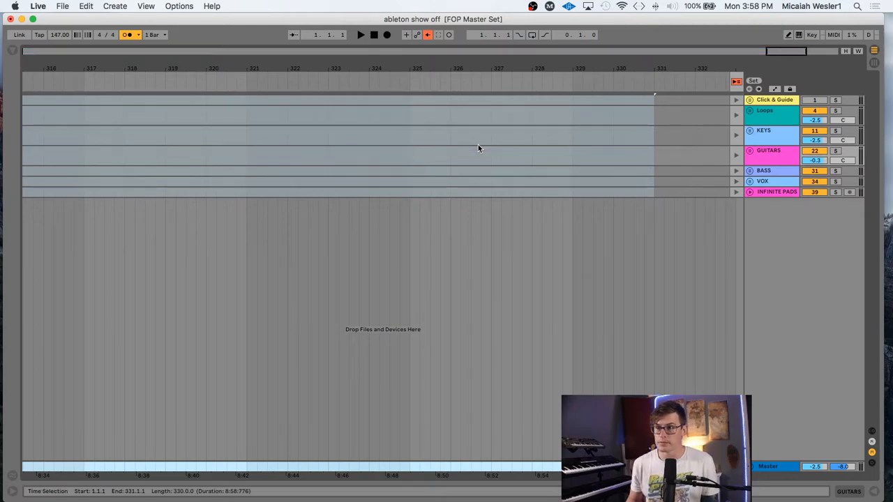
{"action": "key", "text": "Tab"}
Play the Intro scene briefly to check the clips, stop playback, and save the set
{"action": "left_click", "coordinate": [757, 186]}
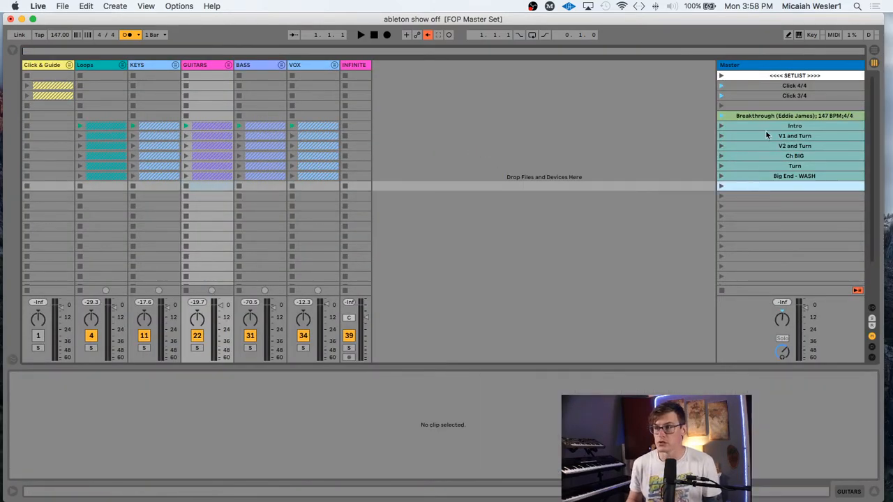
{"action": "left_click", "coordinate": [774, 126]}
{"action": "key", "text": "Return"}
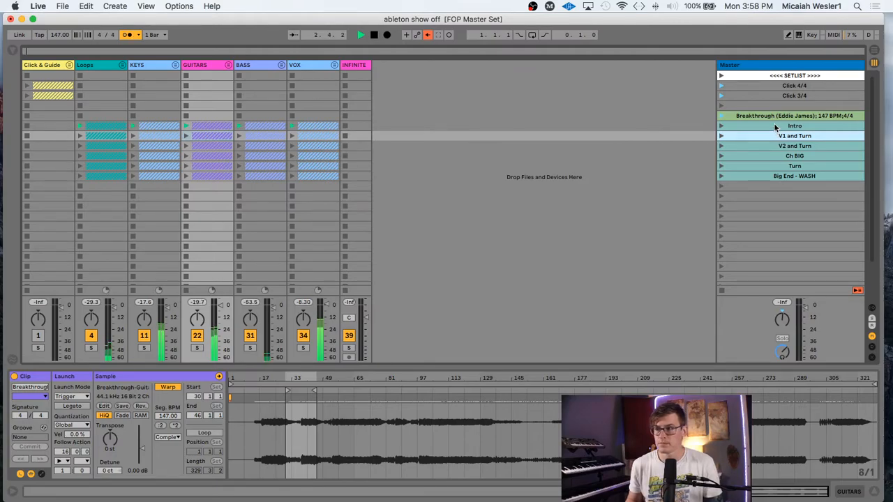
{"action": "left_click", "coordinate": [776, 117]}
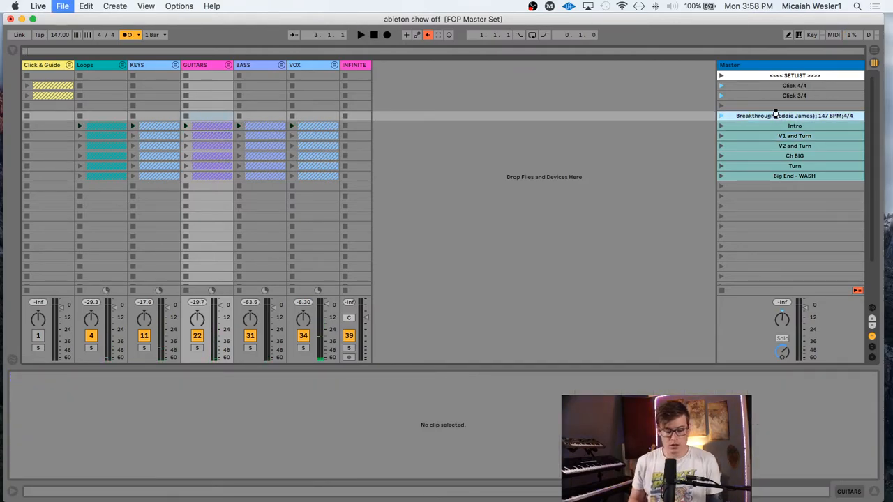
Set the set's tempo to 110 BPM
{"action": "left_click", "coordinate": [786, 108]}
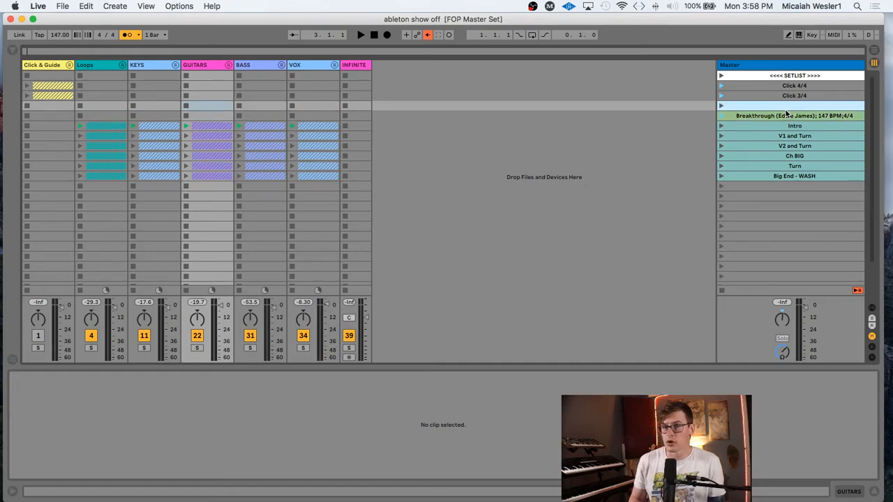
{"action": "left_click", "coordinate": [60, 36]}
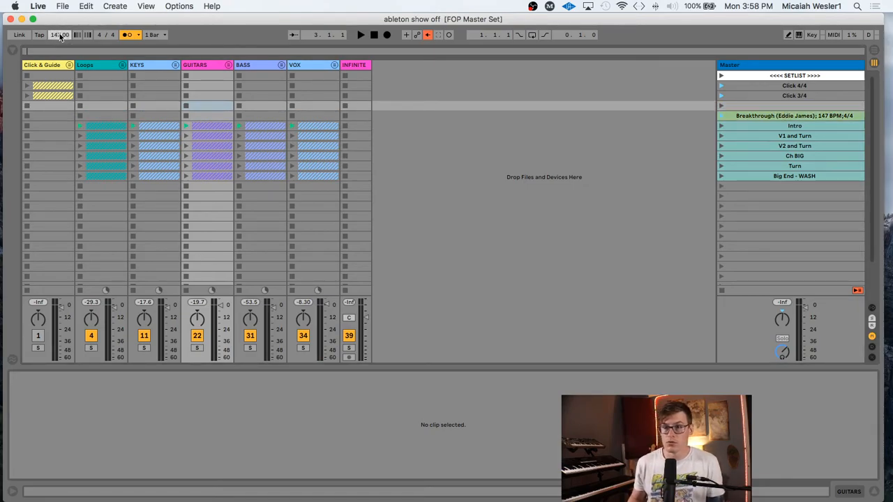
{"action": "type", "text": "110"}
{"action": "key", "text": "Return"}
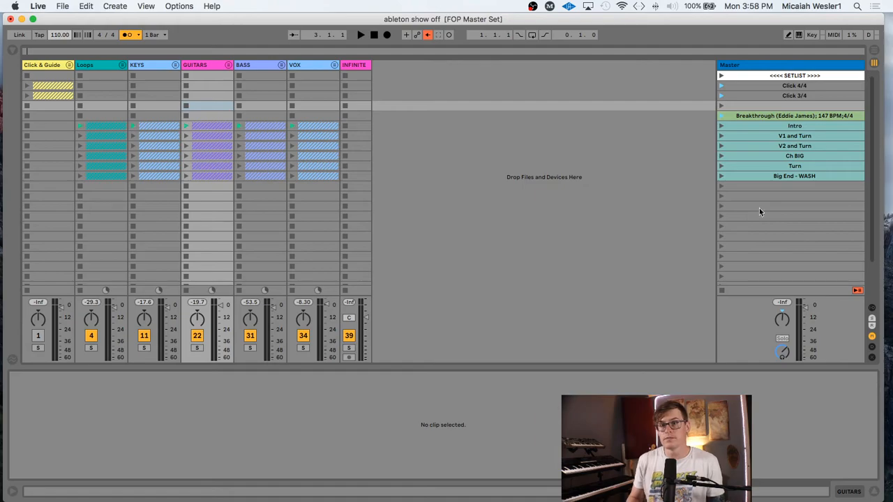
Play the Intro scene without launching the Breakthrough title scene first, and stop playback
{"action": "left_click", "coordinate": [793, 116]}
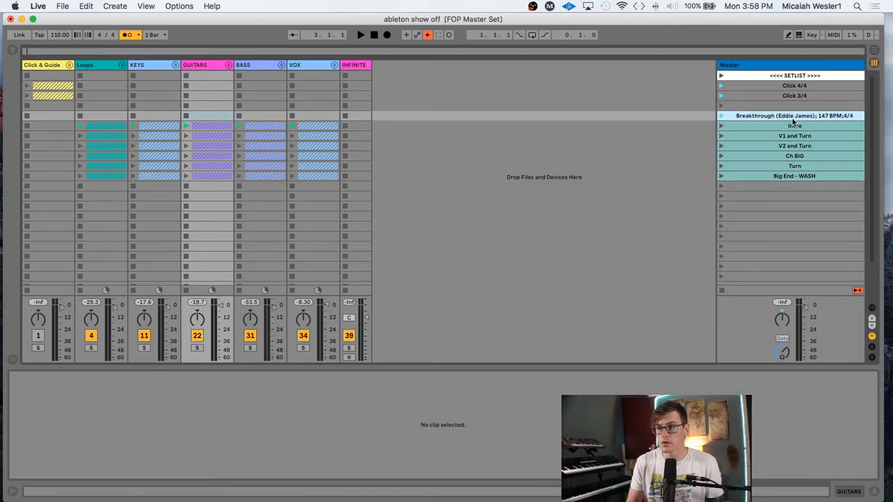
{"action": "left_click", "coordinate": [793, 123]}
{"action": "key", "text": "Return"}
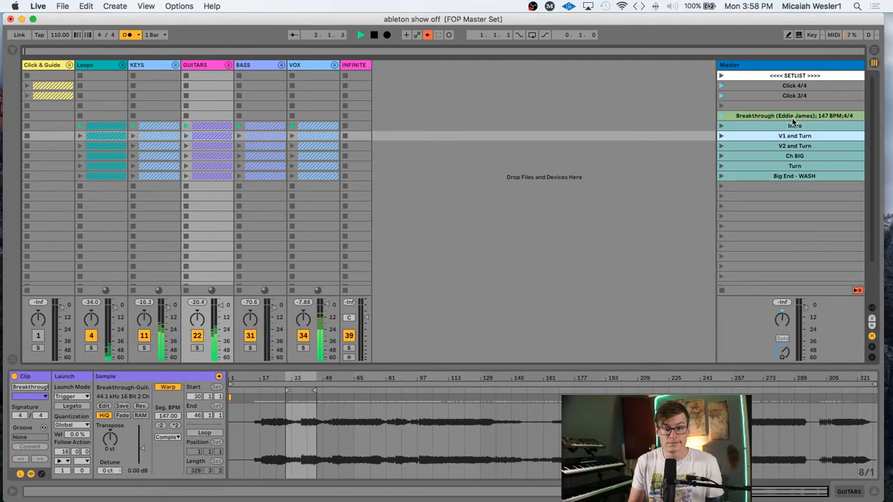
{"action": "key", "text": "space"}
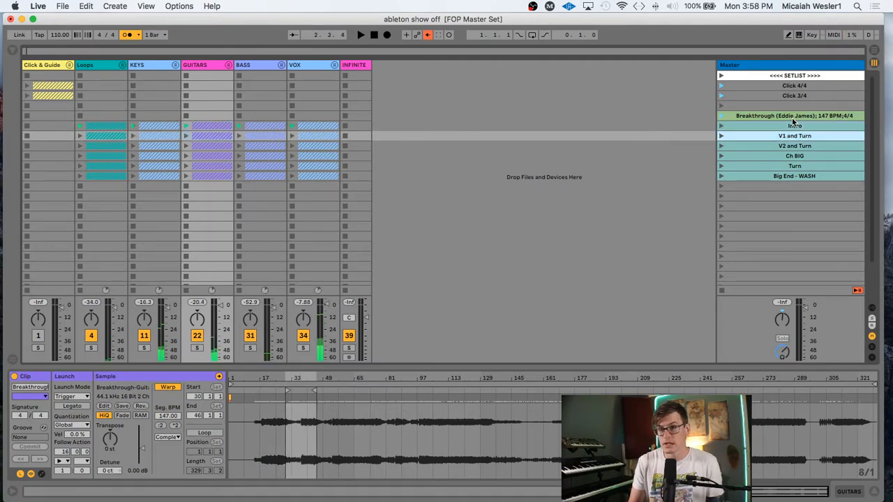
Launch the Breakthrough title scene and then the Intro scene to test the tempo change, and stop playback
{"action": "key", "text": "Up"}
{"action": "key", "text": "Up"}
{"action": "key", "text": "Return"}
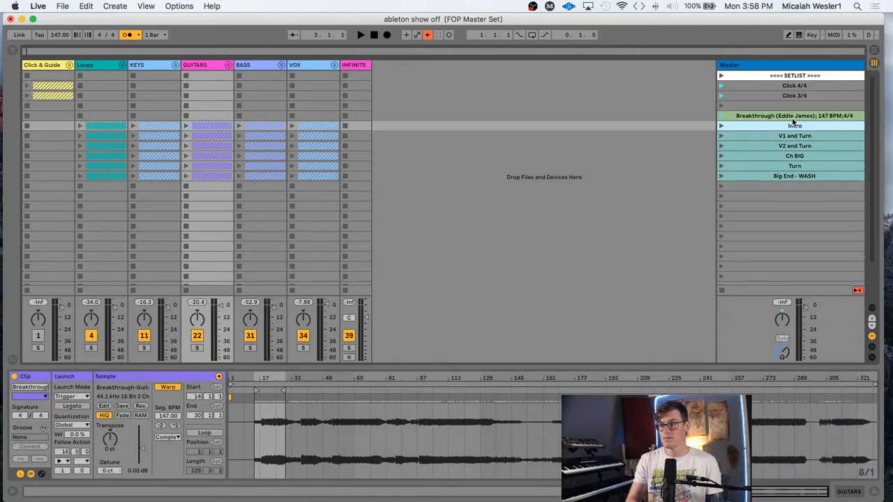
{"action": "key", "text": "Return"}
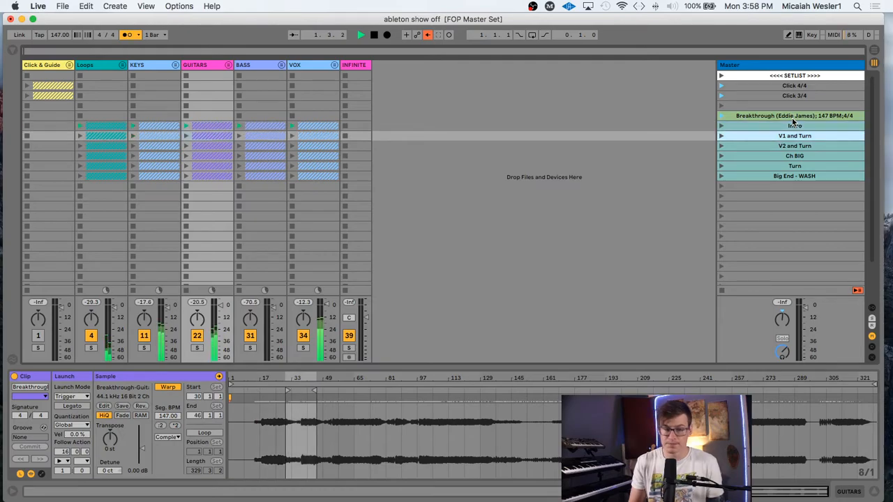
{"action": "key", "text": "space"}
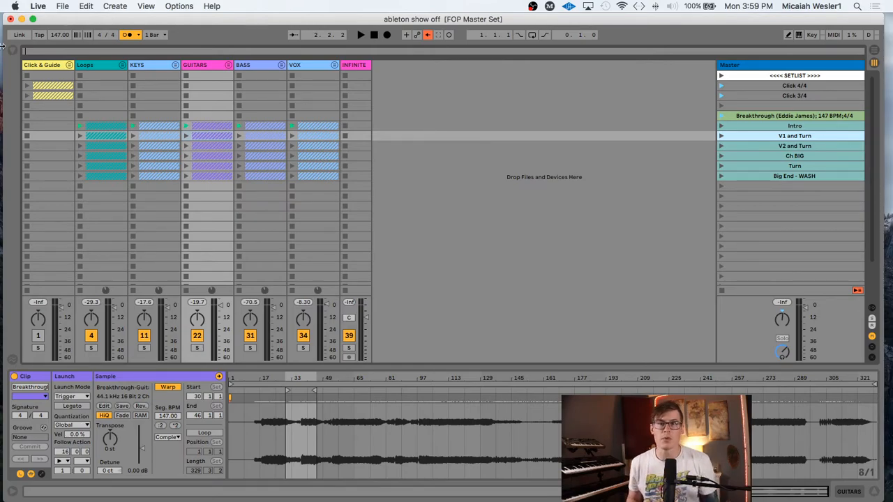
Paste the copied clips into the second row below the Big End - WASH scene
{"action": "left_click", "coordinate": [60, 175]}
{"action": "left_click", "coordinate": [60, 196]}
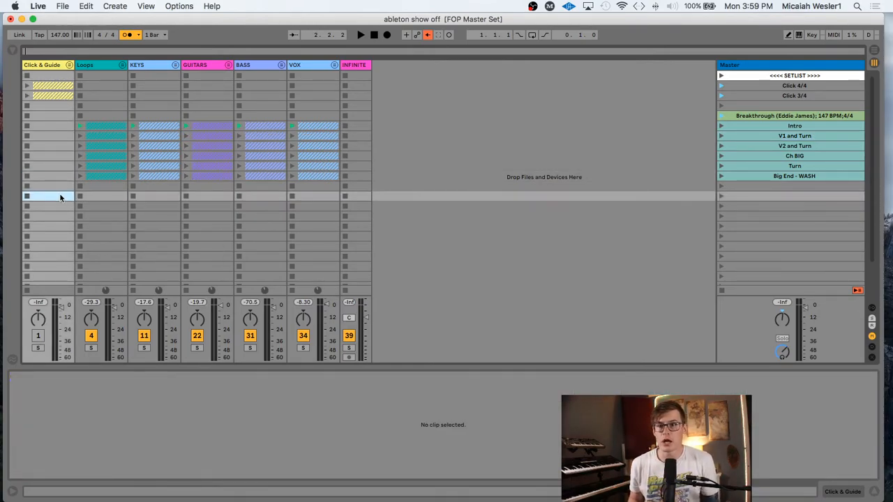
{"action": "key", "text": "super+v"}
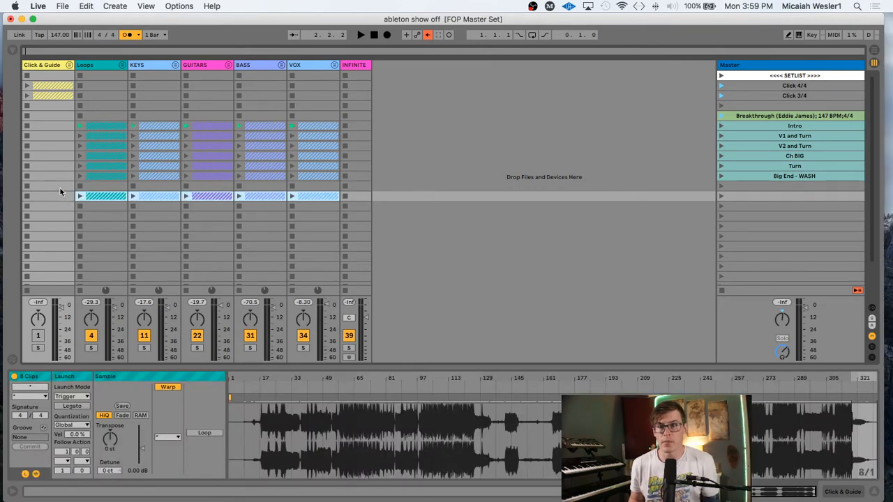
{"action": "left_click", "coordinate": [62, 126]}
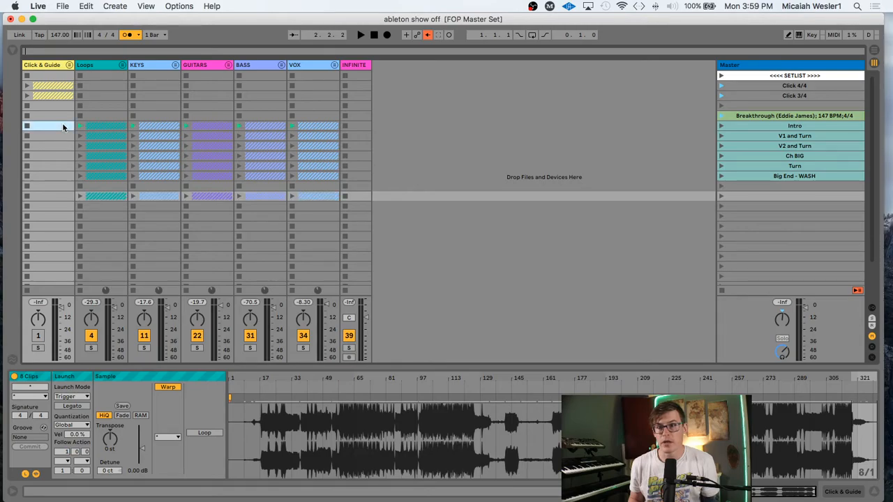
{"action": "left_click", "coordinate": [60, 137]}
{"action": "left_click", "coordinate": [61, 157]}
{"action": "left_click", "coordinate": [59, 177]}
{"action": "left_click", "coordinate": [55, 196]}
{"action": "left_click", "coordinate": [56, 186]}
{"action": "left_click", "coordinate": [55, 176]}
{"action": "left_click", "coordinate": [55, 185]}
{"action": "left_click", "coordinate": [56, 176]}
{"action": "left_click", "coordinate": [56, 166]}
{"action": "left_click", "coordinate": [54, 156]}
{"action": "left_click", "coordinate": [55, 146]}
{"action": "left_click", "coordinate": [59, 184]}
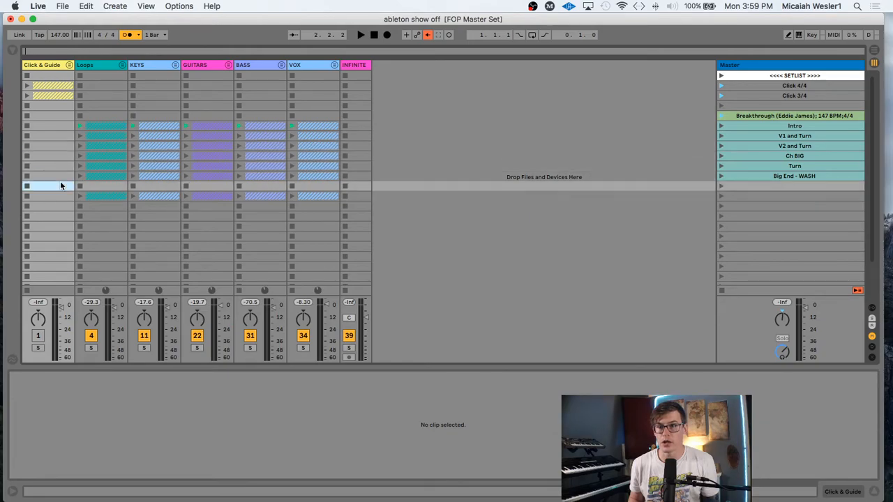
{"action": "left_click", "coordinate": [60, 167]}
{"action": "left_click", "coordinate": [61, 148]}
{"action": "left_click", "coordinate": [62, 166]}
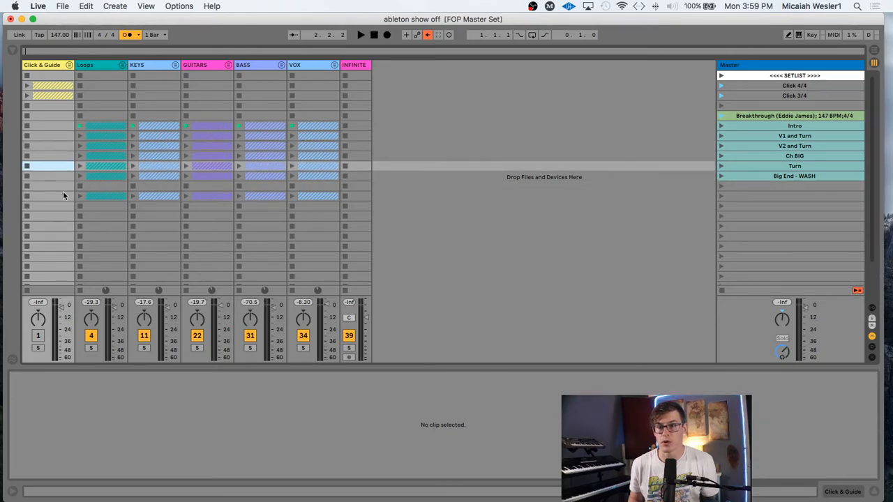
Delete the pasted row of clips below the Big End - WASH scene
{"action": "left_click", "coordinate": [66, 197]}
{"action": "left_click", "coordinate": [312, 196], "text": "shift"}
{"action": "key", "text": "Delete"}
Unfold and refold the Click & Guide, Loops, KEYS, GUITARS and BASS group tracks to view the tracks inside
{"action": "left_click", "coordinate": [68, 66]}
{"action": "left_click", "coordinate": [69, 65]}
{"action": "left_click", "coordinate": [123, 66]}
{"action": "left_click", "coordinate": [123, 67]}
{"action": "left_click", "coordinate": [175, 65]}
{"action": "left_click", "coordinate": [174, 65]}
{"action": "left_click", "coordinate": [228, 65]}
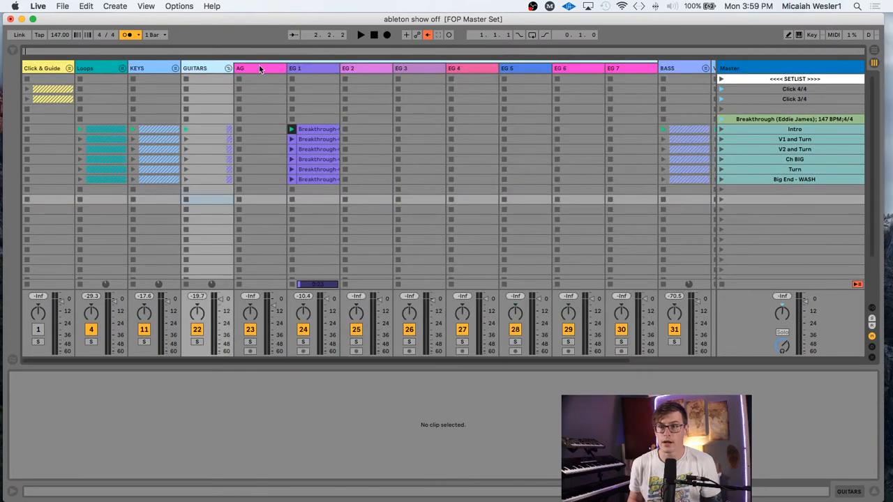
{"action": "left_click", "coordinate": [227, 64]}
{"action": "left_click", "coordinate": [280, 65]}
{"action": "left_click", "coordinate": [280, 65]}
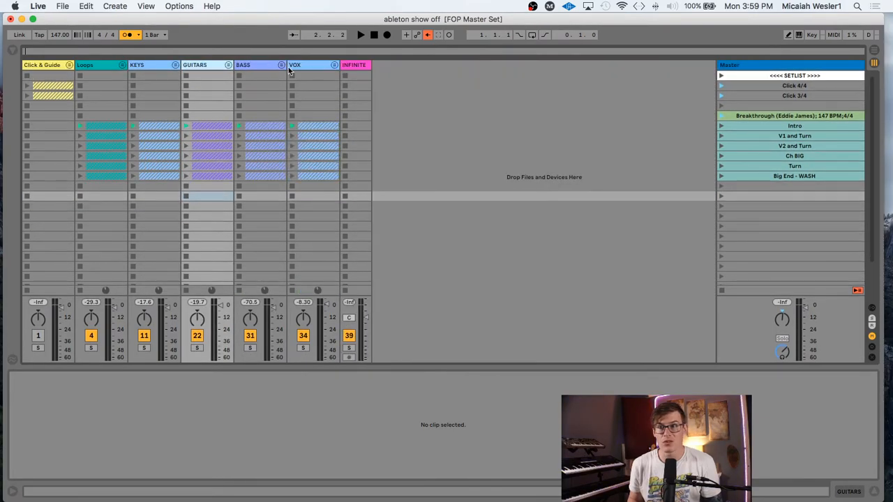
Select all the Breakthrough clips across the groups, try transposing them together during playback, and stop with the transposition at 0 st
{"action": "left_click", "coordinate": [60, 186]}
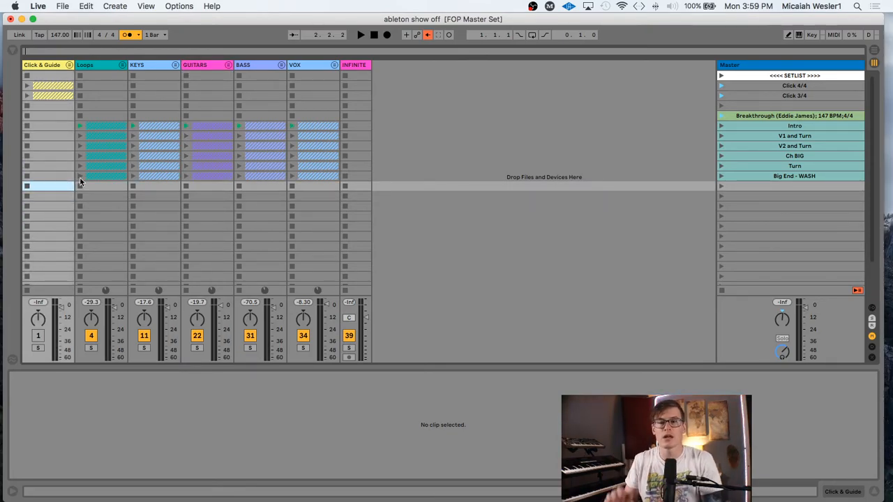
{"action": "left_click", "coordinate": [103, 127], "text": "shift"}
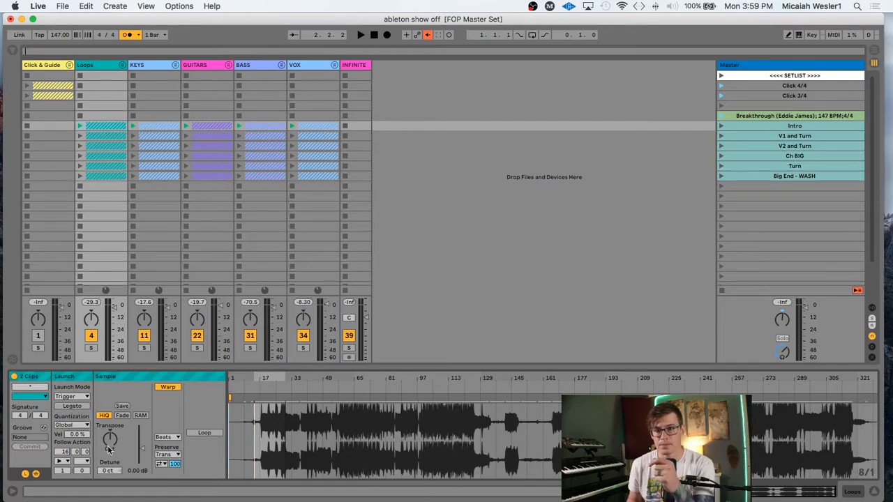
{"action": "left_click", "coordinate": [794, 176], "text": "shift"}
{"action": "left_click", "coordinate": [114, 125]}
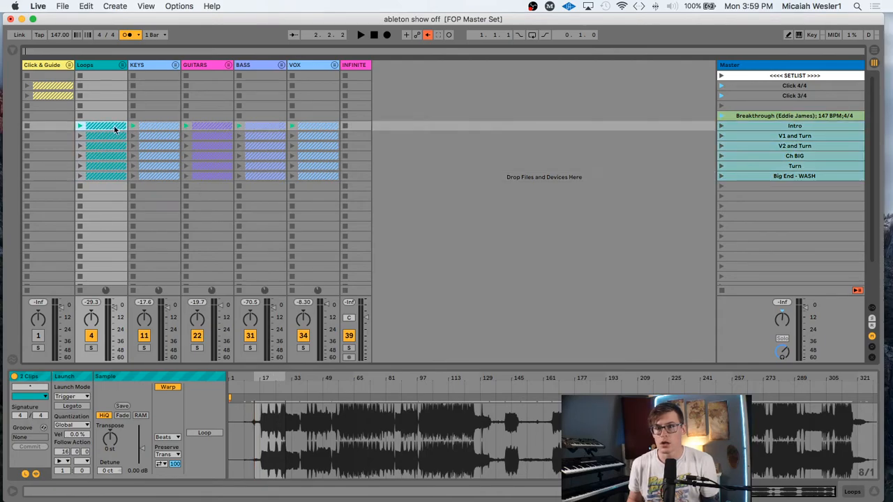
{"action": "left_click", "coordinate": [312, 175], "text": "shift"}
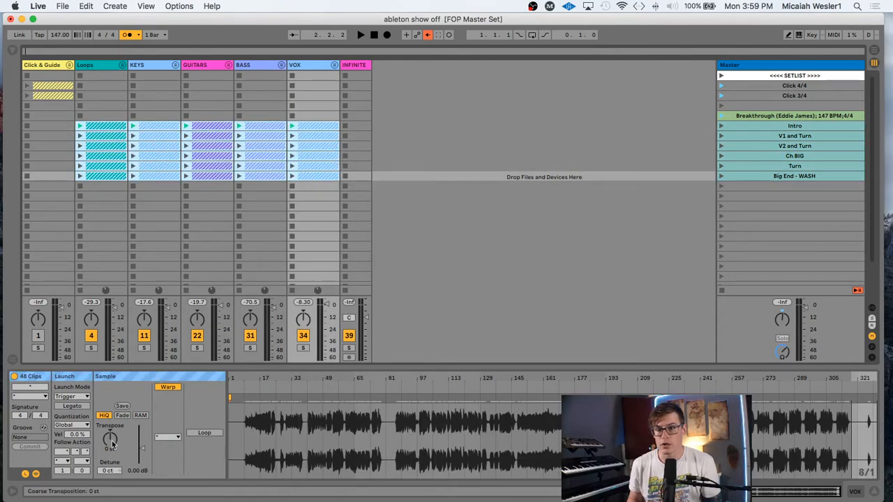
{"action": "key", "text": "space"}
{"action": "mouse_move", "coordinate": [111, 439]}
{"action": "left_mouse_down"}
{"action": "mouse_move", "coordinate": [110, 455]}
{"action": "mouse_move", "coordinate": [110, 399]}
{"action": "mouse_move", "coordinate": [111, 439]}
{"action": "left_mouse_up"}
{"action": "key", "text": "space"}
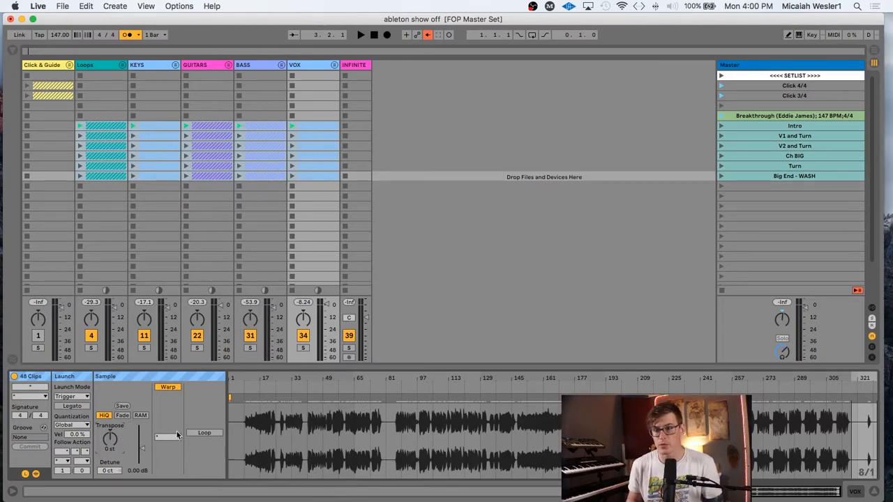
{"action": "left_click", "coordinate": [166, 182]}
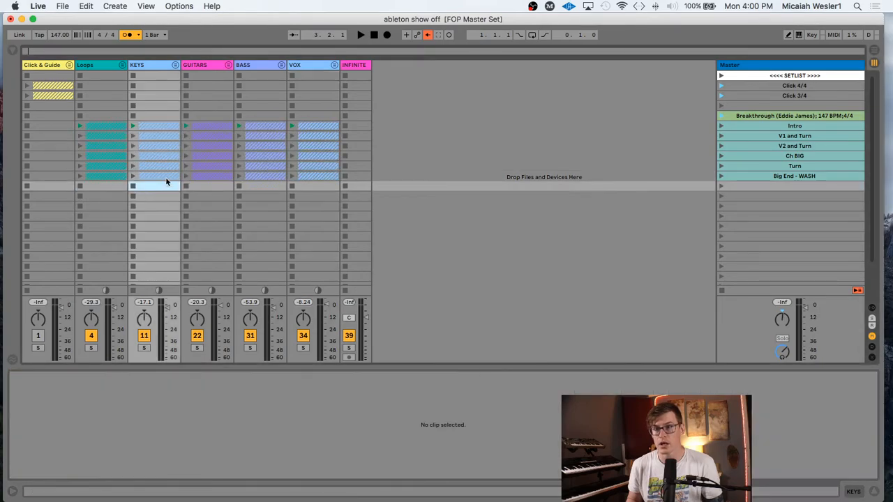
Deactivate all the CHOIR and BGVS clips inside the VOX group, and fold the group again
{"action": "left_click", "coordinate": [323, 65]}
{"action": "left_click", "coordinate": [334, 64]}
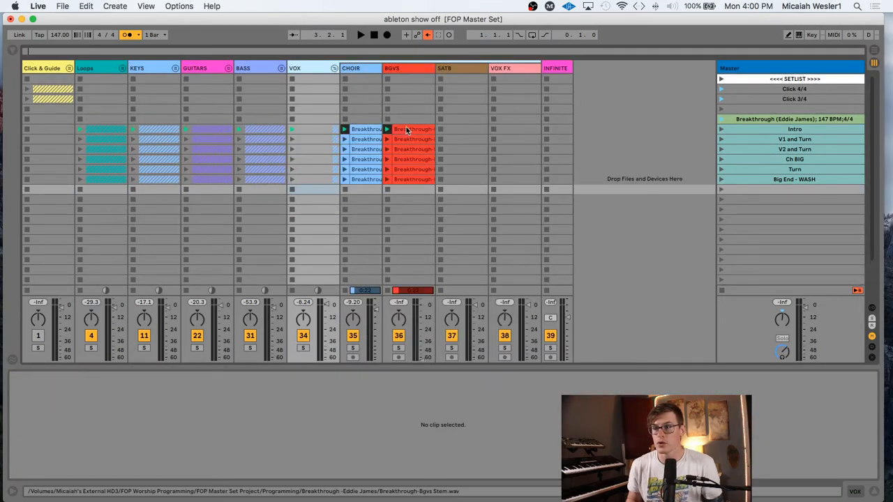
{"action": "left_click", "coordinate": [426, 149]}
{"action": "left_click", "coordinate": [402, 181]}
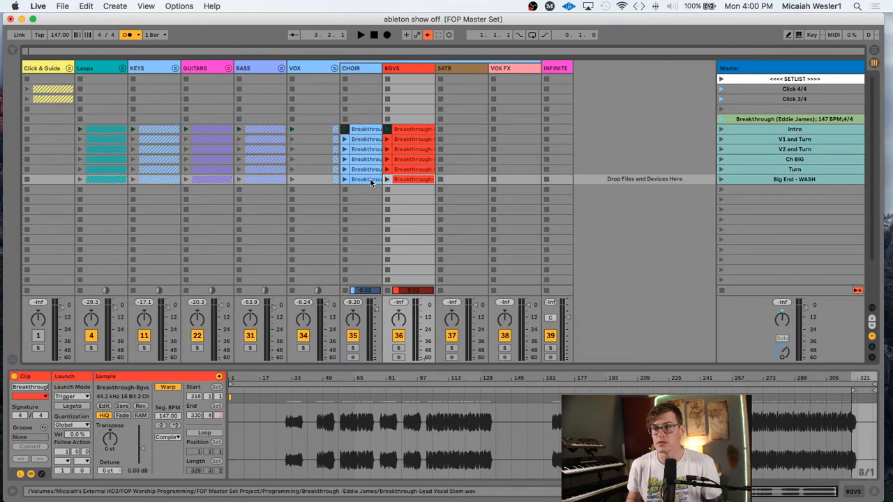
{"action": "left_click", "coordinate": [370, 130], "text": "shift"}
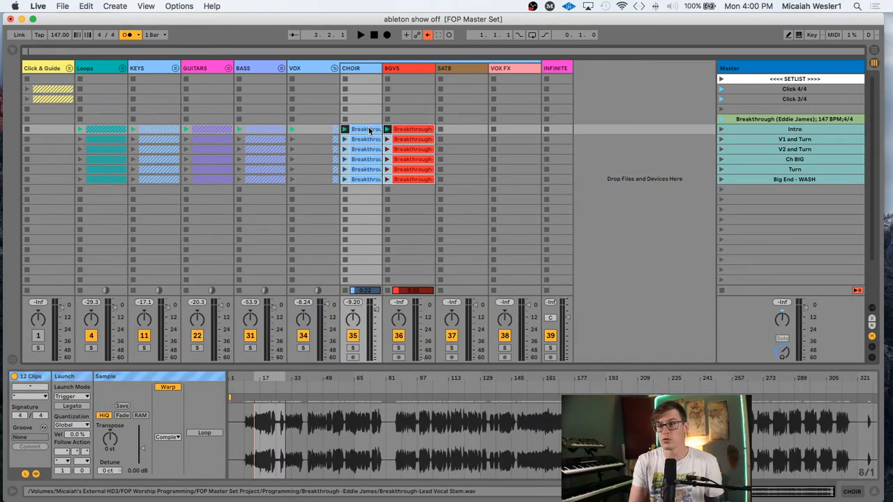
{"action": "key", "text": "0"}
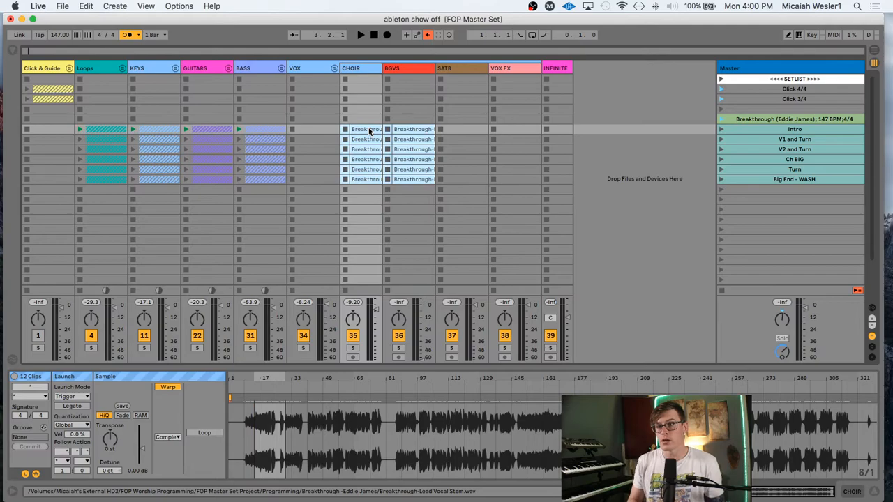
{"action": "left_click", "coordinate": [334, 68]}
Deactivate all six clips on the BASS track inside the BASS group, and fold the group again
{"action": "left_click", "coordinate": [281, 67]}
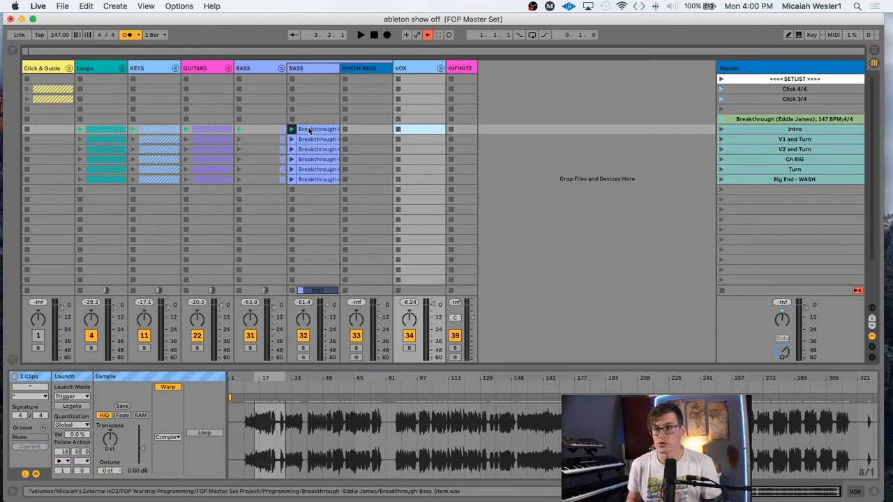
{"action": "left_click", "coordinate": [309, 130]}
{"action": "left_click_drag", "start_coordinate": [309, 129], "coordinate": [312, 180]}
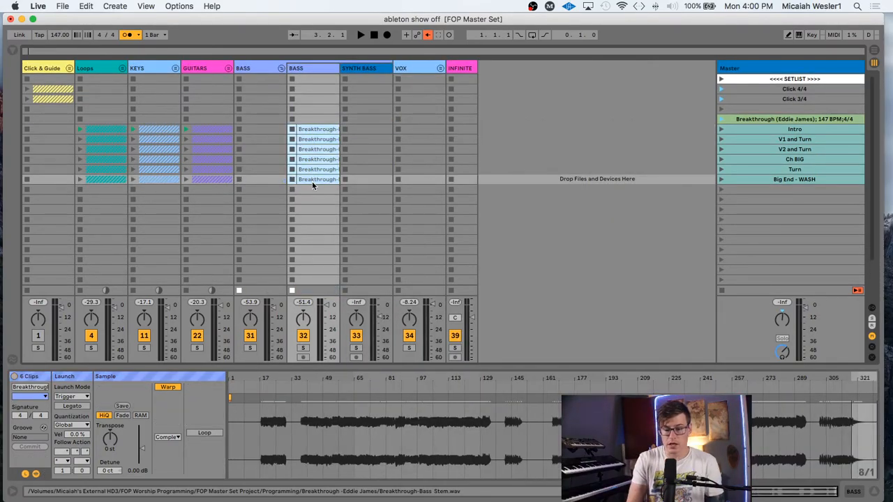
{"action": "left_click", "coordinate": [281, 68]}
Deactivate all six EG 1 clips inside the GUITARS group, and fold the group again
{"action": "left_click", "coordinate": [227, 68]}
{"action": "left_click", "coordinate": [226, 68]}
{"action": "left_click", "coordinate": [229, 65]}
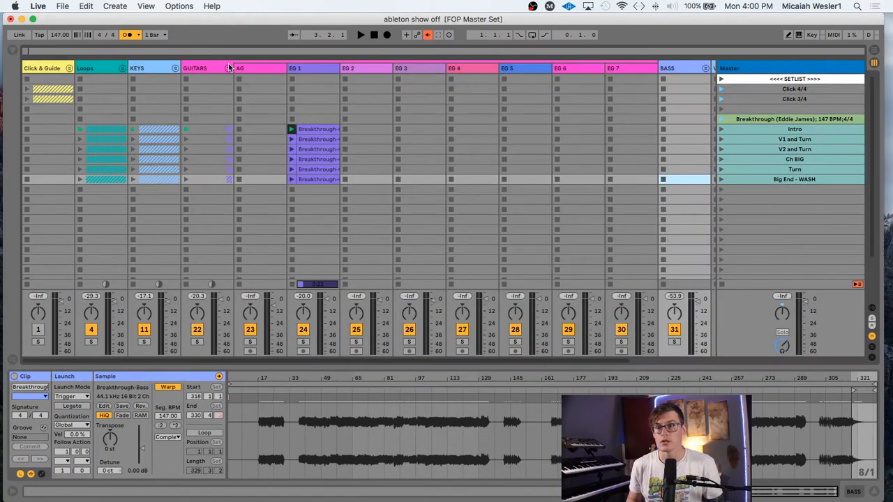
{"action": "left_click_drag", "start_coordinate": [317, 129], "coordinate": [312, 180]}
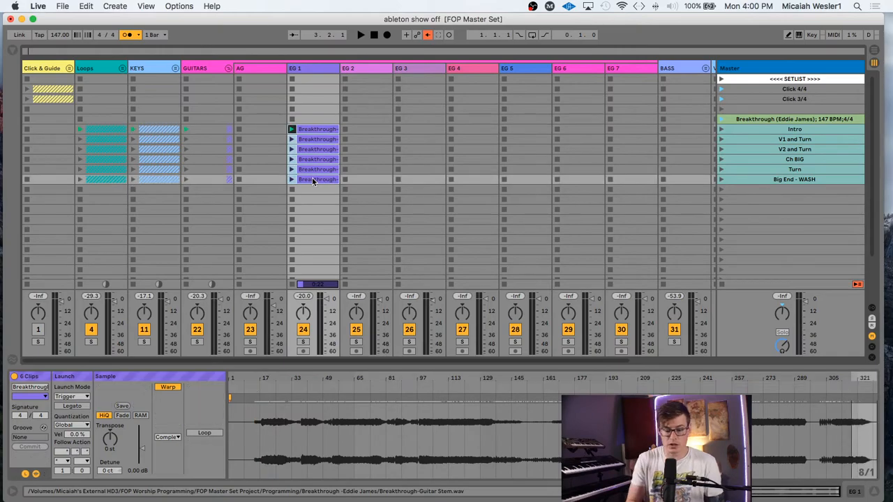
{"action": "key", "text": "0"}
{"action": "left_click", "coordinate": [229, 68]}
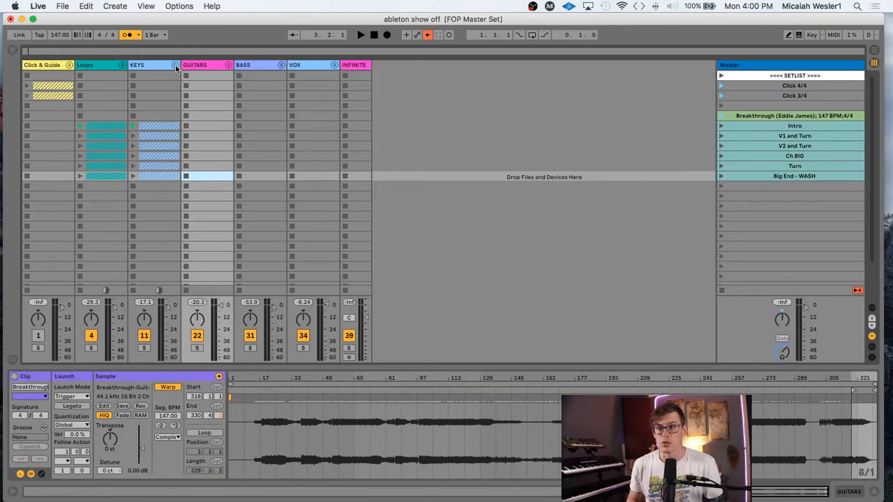
Deactivate all six KEYS 2 clips inside the KEYS group, and fold the group again
{"action": "left_click", "coordinate": [176, 67]}
{"action": "left_click", "coordinate": [258, 131]}
{"action": "left_click", "coordinate": [258, 133]}
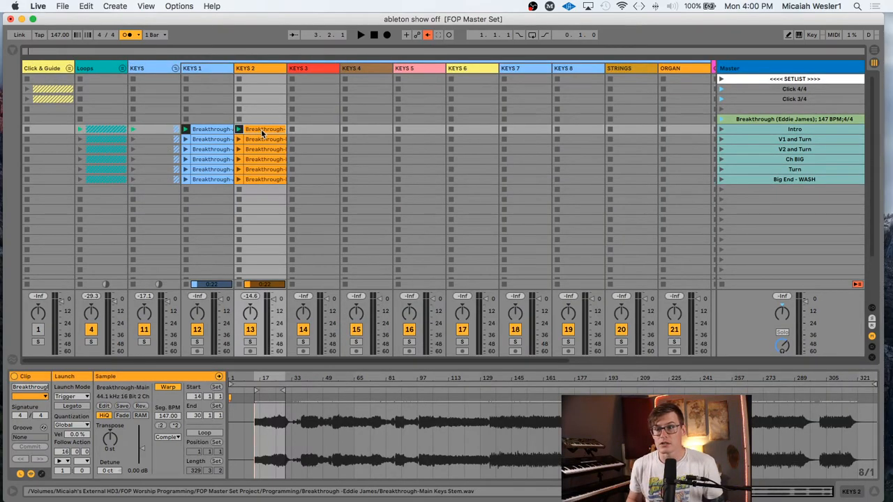
{"action": "left_click", "coordinate": [256, 179], "text": "shift"}
{"action": "key", "text": "0"}
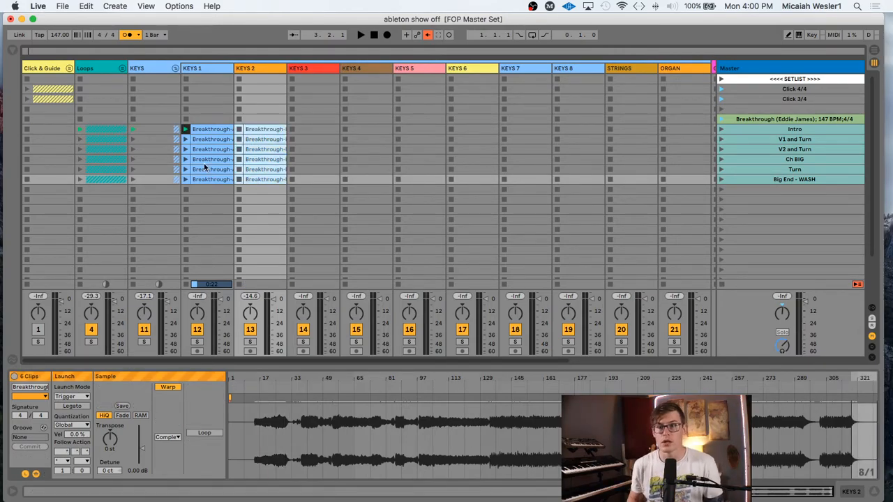
{"action": "left_click", "coordinate": [211, 139]}
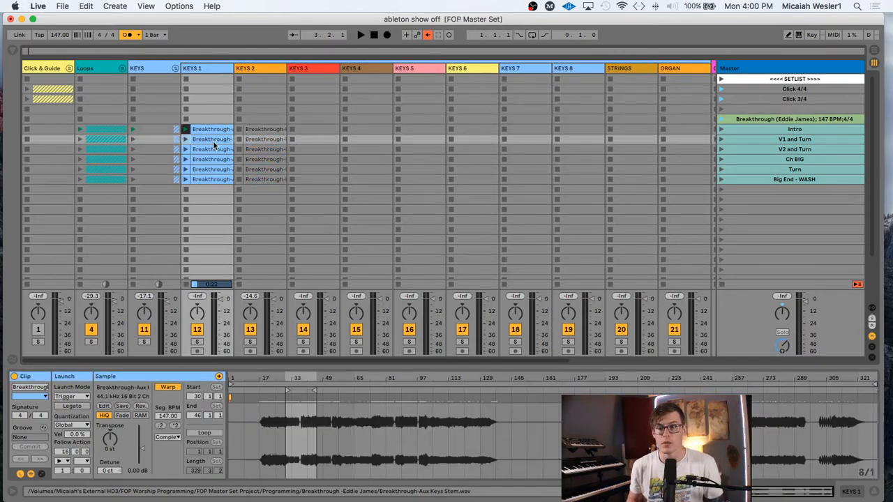
{"action": "left_click", "coordinate": [176, 68]}
Deactivate all six DRUMS clips inside the Loops group, fold the group again, and clear the clip selection
{"action": "left_click", "coordinate": [124, 66]}
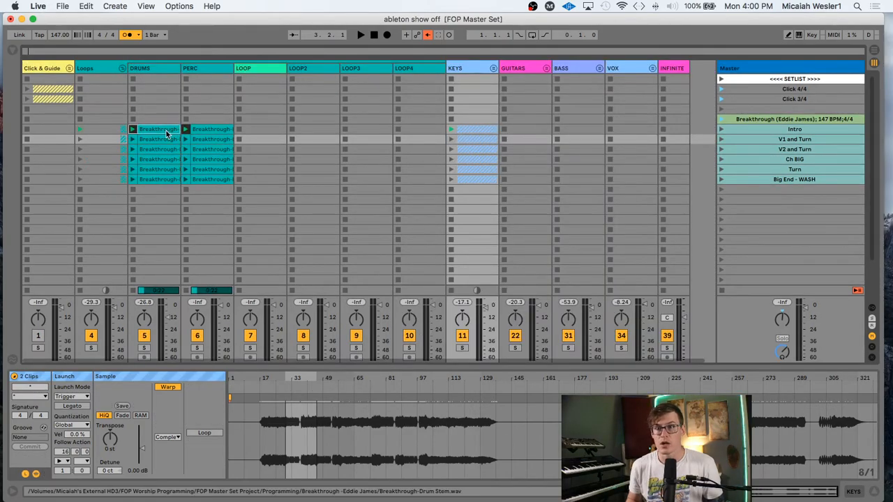
{"action": "left_click", "coordinate": [166, 131]}
{"action": "left_click", "coordinate": [159, 179], "text": "shift"}
{"action": "key", "text": "0"}
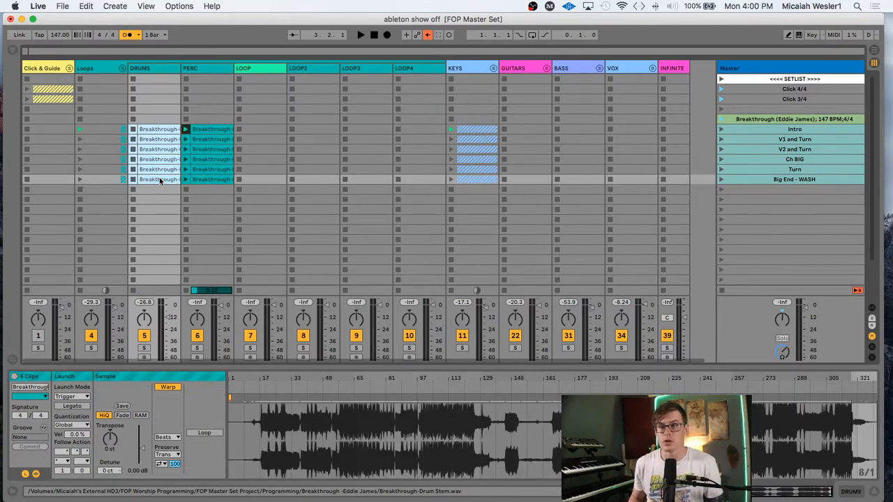
{"action": "left_click", "coordinate": [122, 67]}
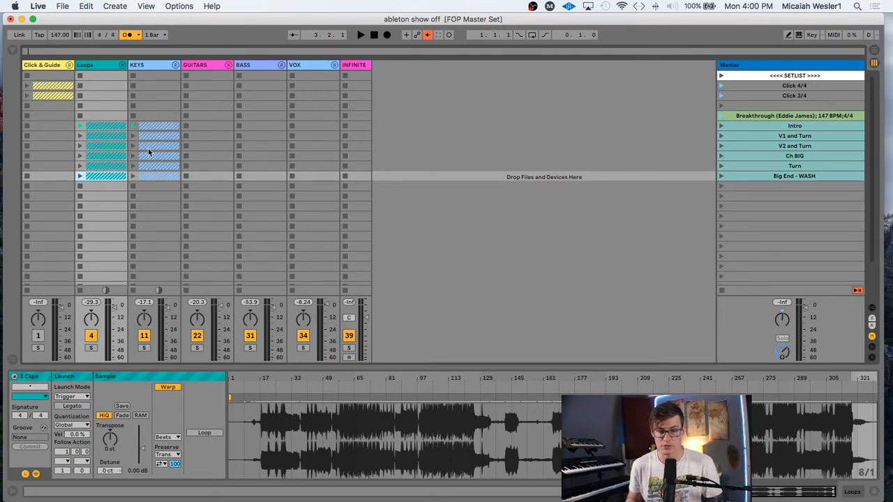
{"action": "left_click", "coordinate": [825, 197]}
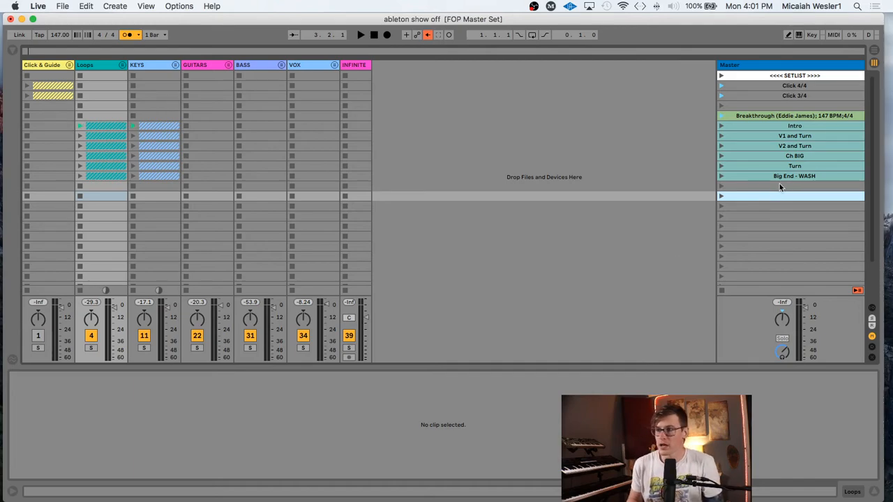
{"action": "left_click", "coordinate": [775, 203]}
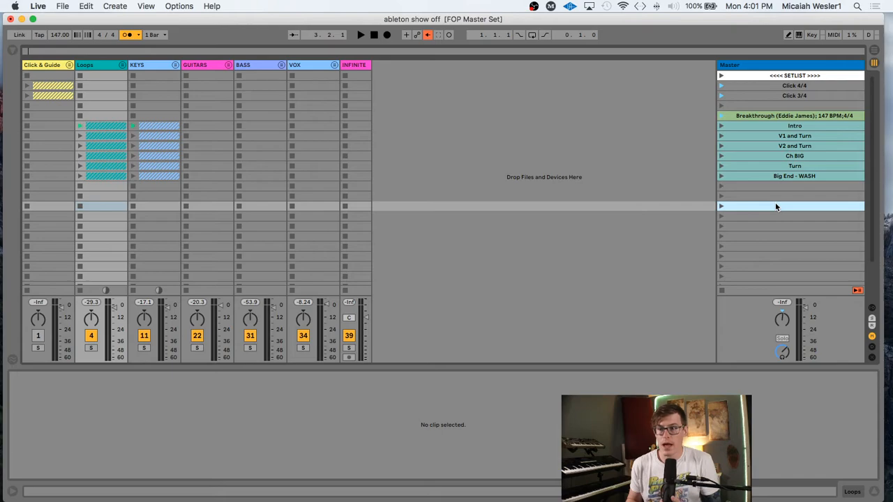
{"action": "scroll", "coordinate": [776, 206], "scroll_direction": "down", "scroll_amount": 1}
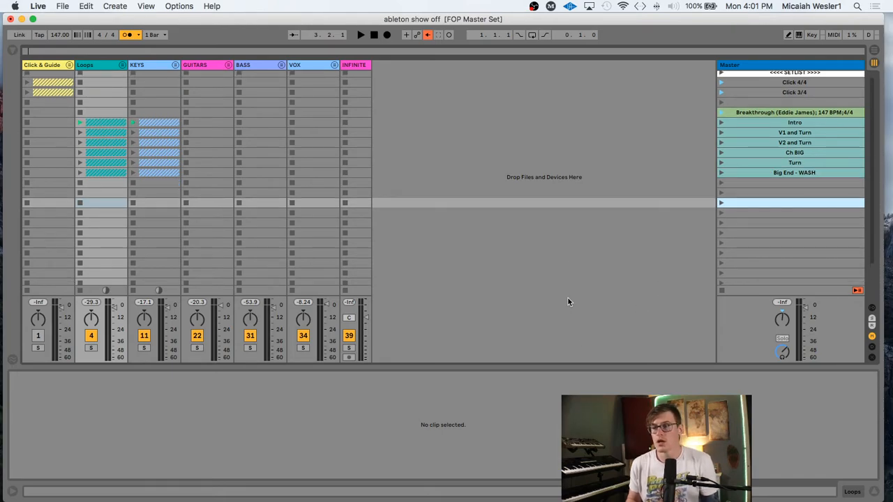
{"action": "left_click", "coordinate": [574, 236]}
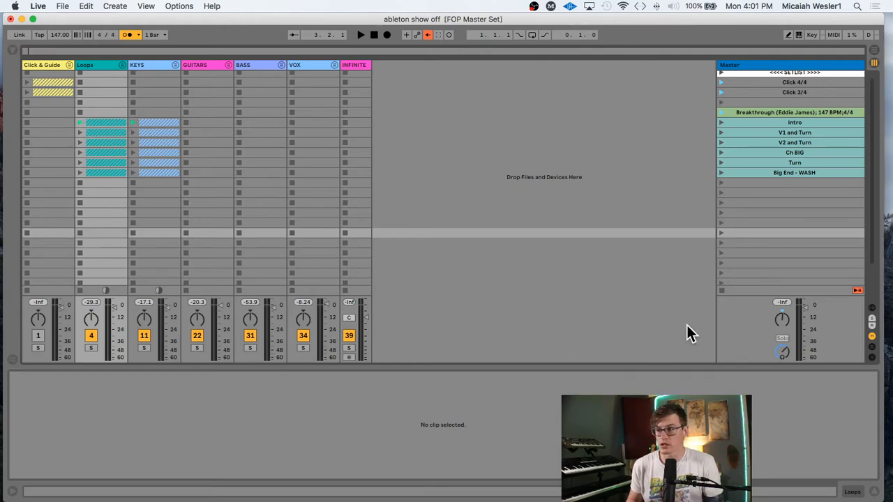
{"action": "key", "text": "Tab"}
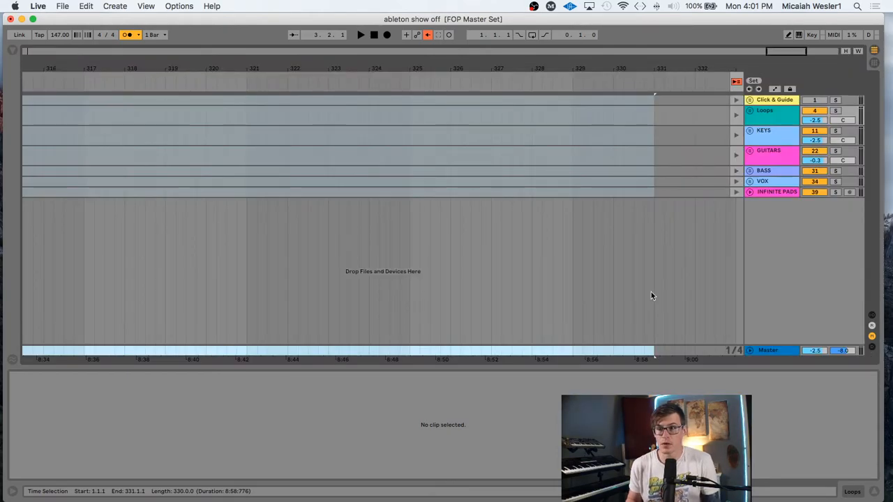
{"action": "key", "text": "Tab"}
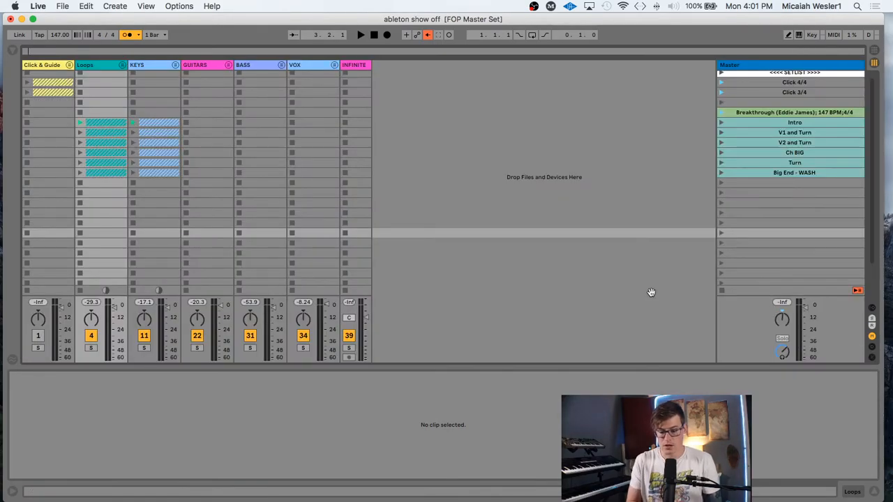
Hide the clip detail view to enlarge the session grid, and select the empty scene two rows below Big End - WASH
{"action": "key", "text": "super+alt+l"}
{"action": "key", "text": "super+alt+l"}
{"action": "key", "text": "super+alt+l"}
{"action": "key", "text": "super+alt+l"}
{"action": "key", "text": "super+alt+l"}
{"action": "key", "text": "super+alt+l"}
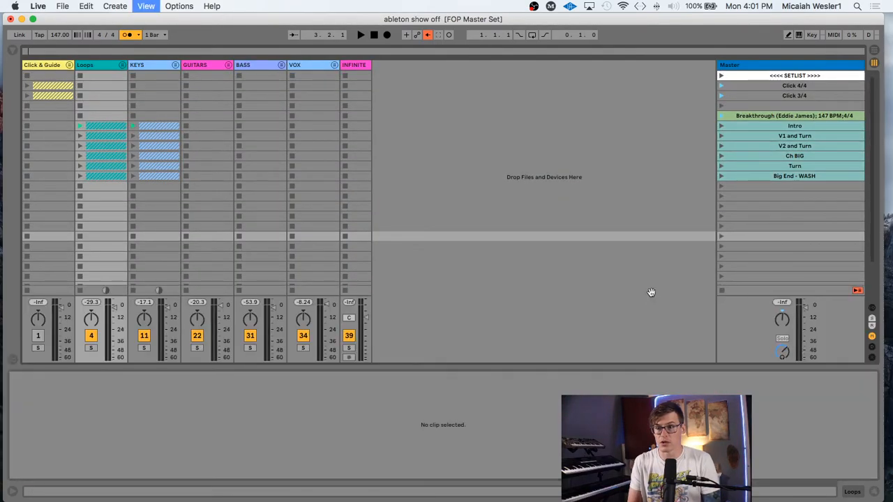
{"action": "key", "text": "super+alt+l"}
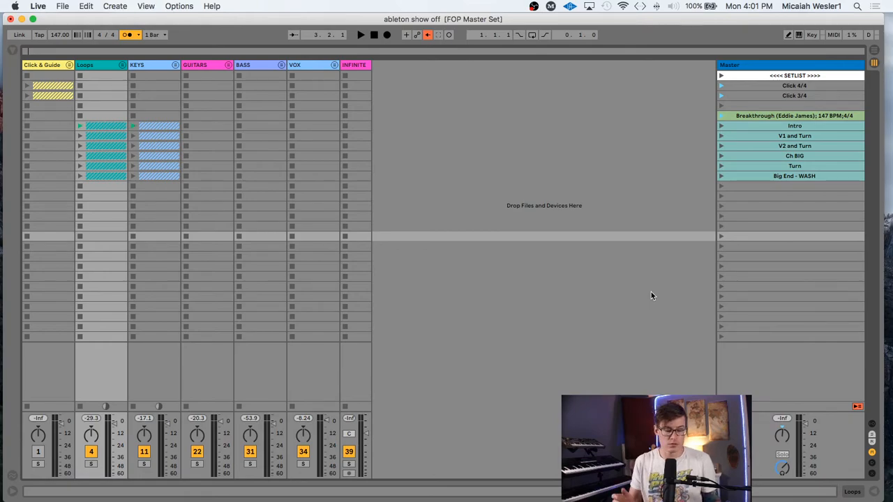
{"action": "left_click", "coordinate": [756, 205]}
{"action": "left_click", "coordinate": [758, 198]}
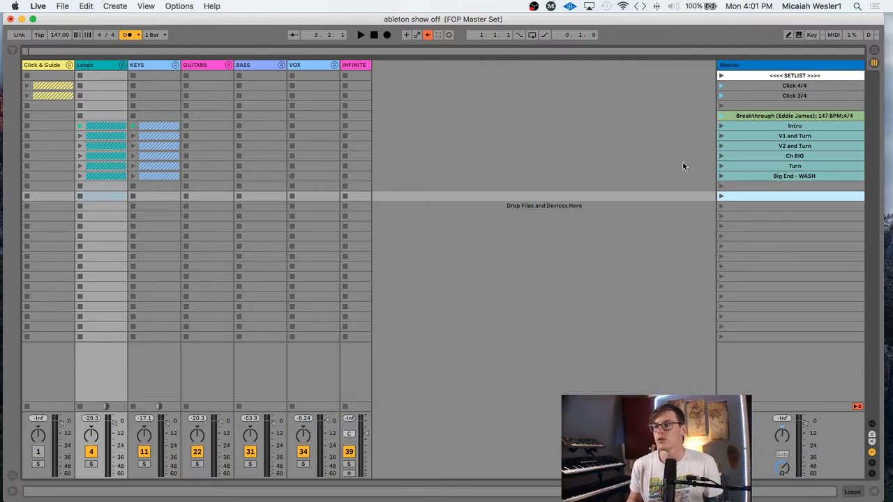
Select the Breakthrough title scene, step down through the song's scenes, and launch the Turn scene
{"action": "left_click", "coordinate": [765, 116]}
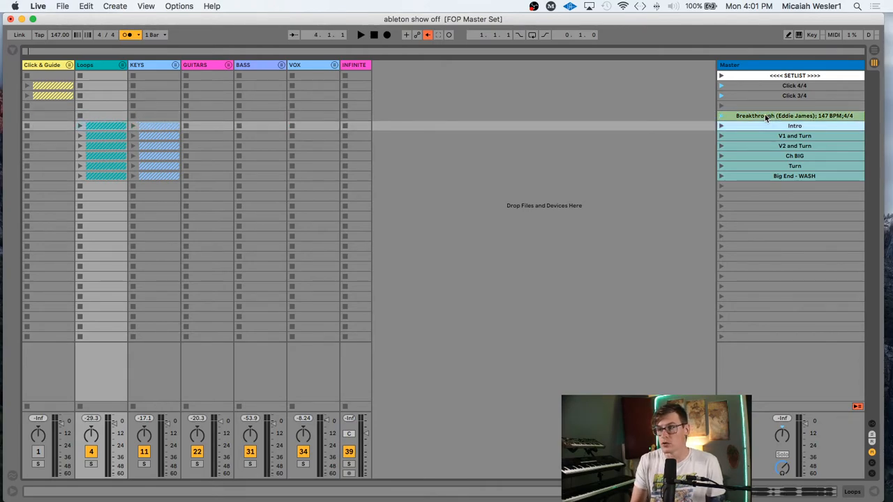
{"action": "key", "text": "Down"}
{"action": "key", "text": "Down"}
{"action": "key", "text": "Down"}
{"action": "key", "text": "Down"}
{"action": "key", "text": "Down"}
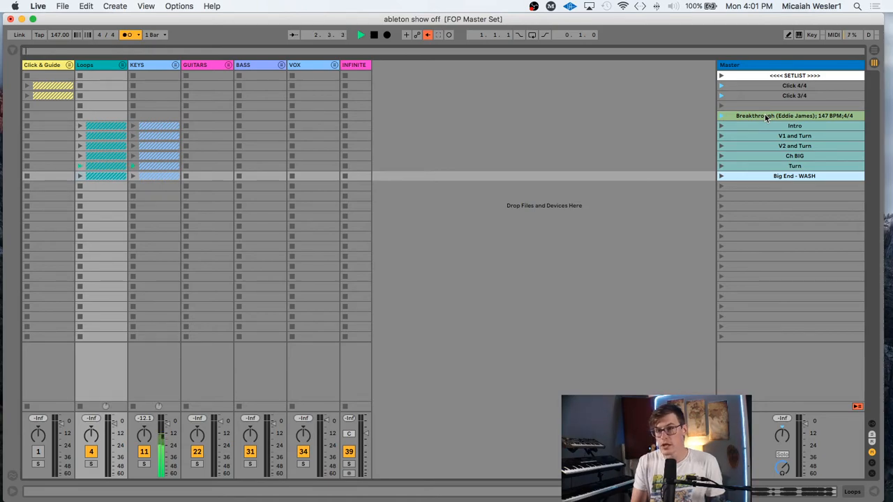
Move back up the scene list, launch the Ch BIG scene as a jump between sections, and stop playback
{"action": "key", "text": "Up"}
{"action": "key", "text": "Up"}
{"action": "key", "text": "Up"}
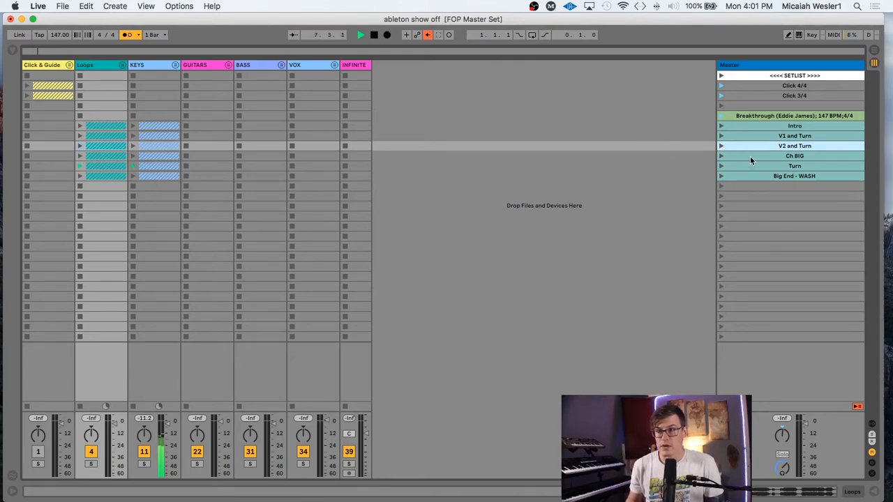
{"action": "key", "text": "Down"}
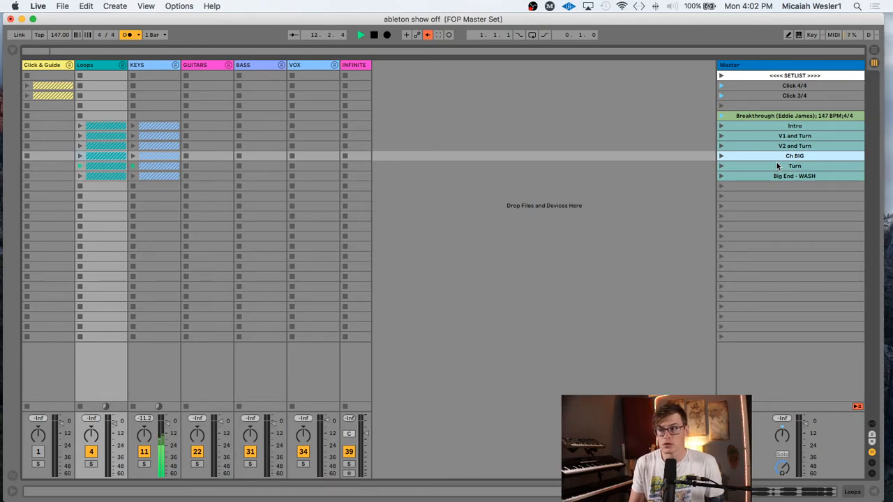
{"action": "left_click", "coordinate": [778, 166]}
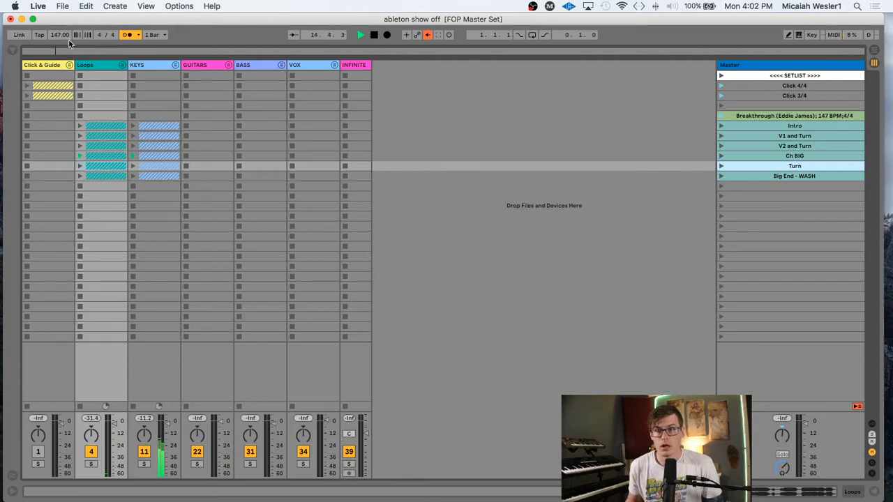
{"action": "key", "text": "space"}
Examine the available global launch quantization values, leaving the setting at 1 Bar
{"action": "left_click", "coordinate": [155, 35]}
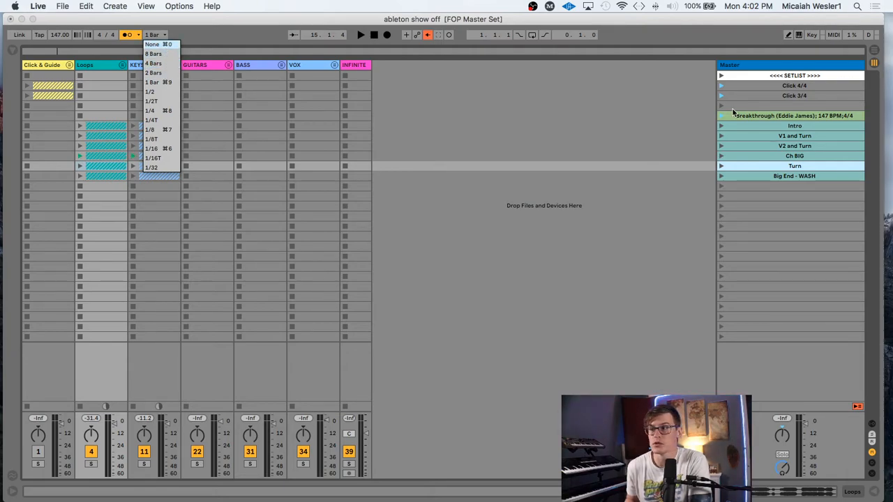
{"action": "left_click", "coordinate": [801, 199]}
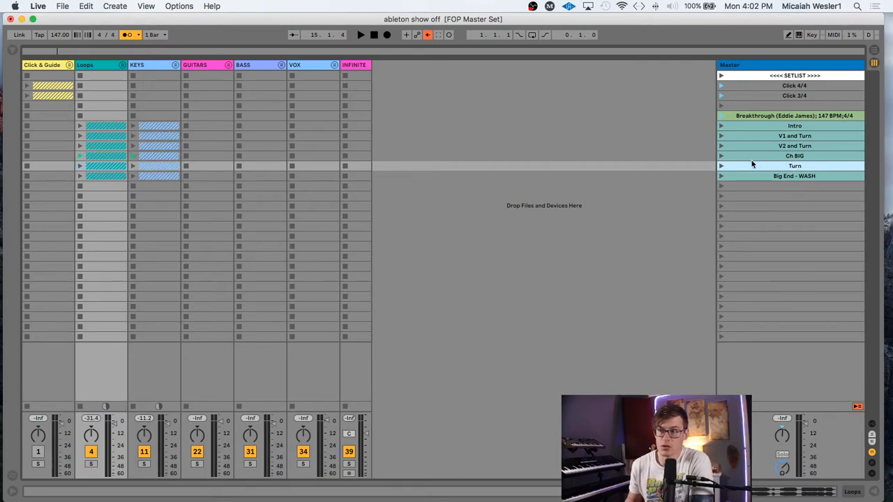
{"action": "left_click", "coordinate": [153, 34]}
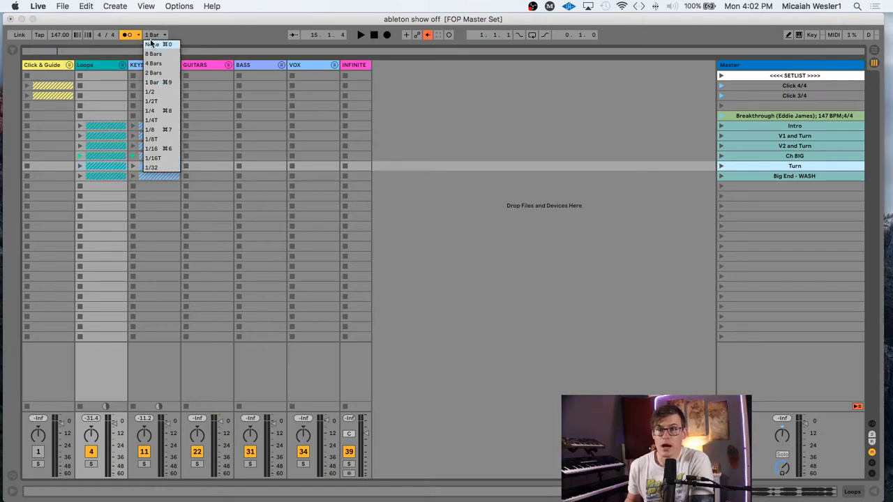
{"action": "left_click", "coordinate": [221, 37]}
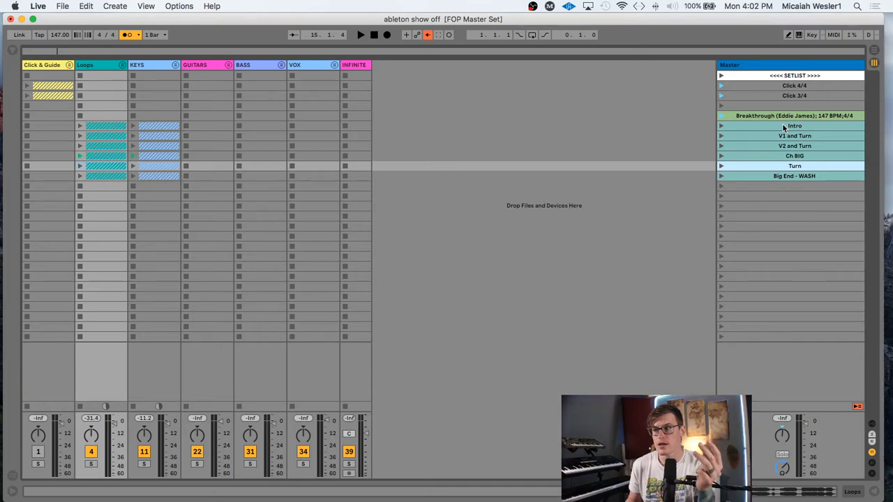
Move from the V2 and Turn scene down to Turn, launch it, and follow it with the Big End - WASH scene
{"action": "left_click", "coordinate": [790, 146]}
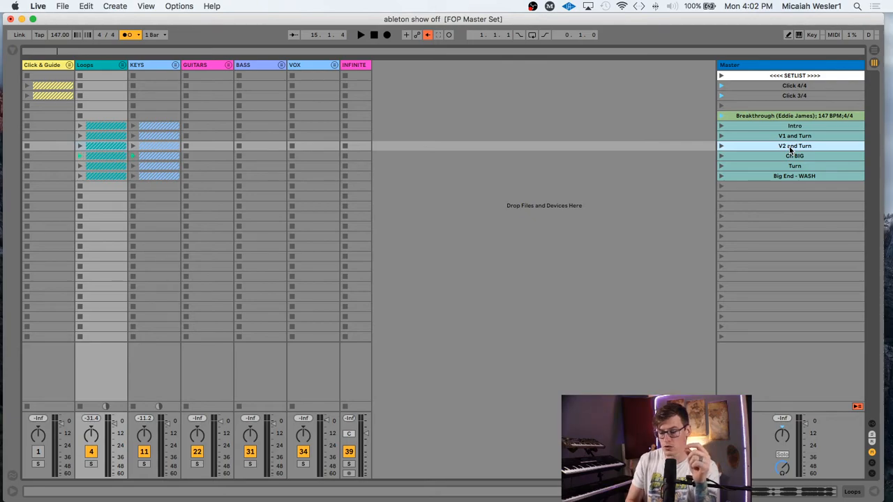
{"action": "key", "text": "Down"}
{"action": "key", "text": "Down"}
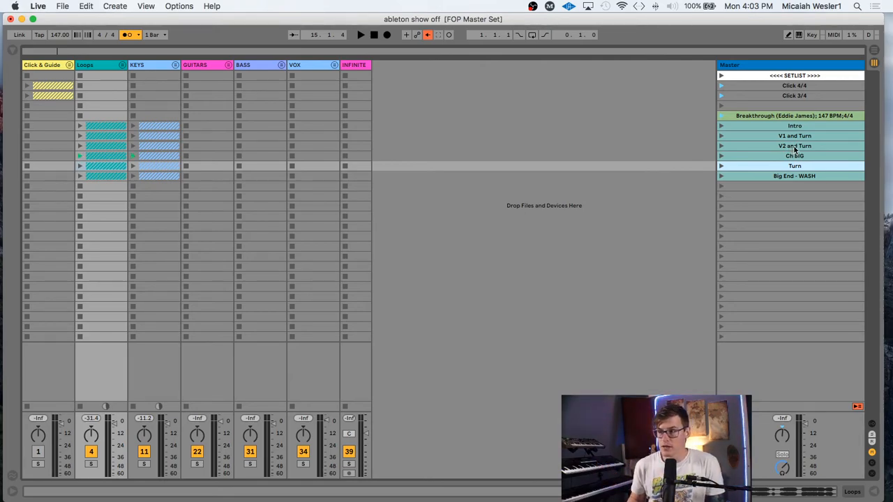
{"action": "key", "text": "Return"}
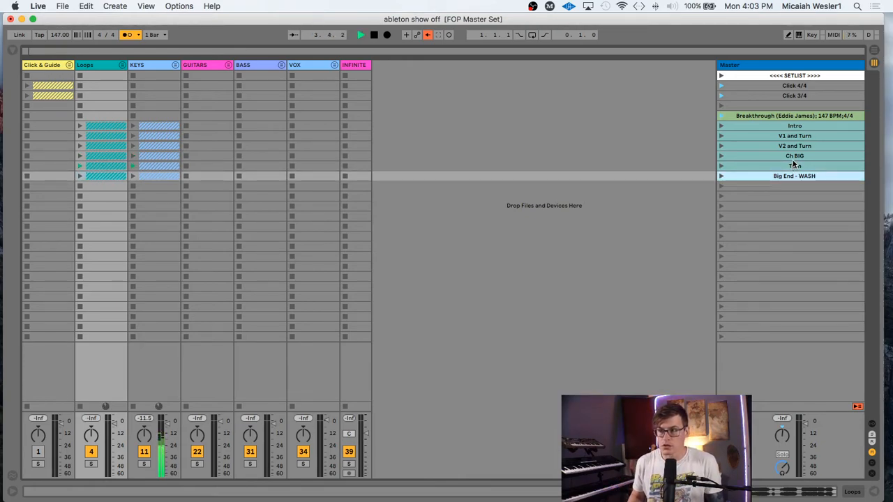
{"action": "key", "text": "Return"}
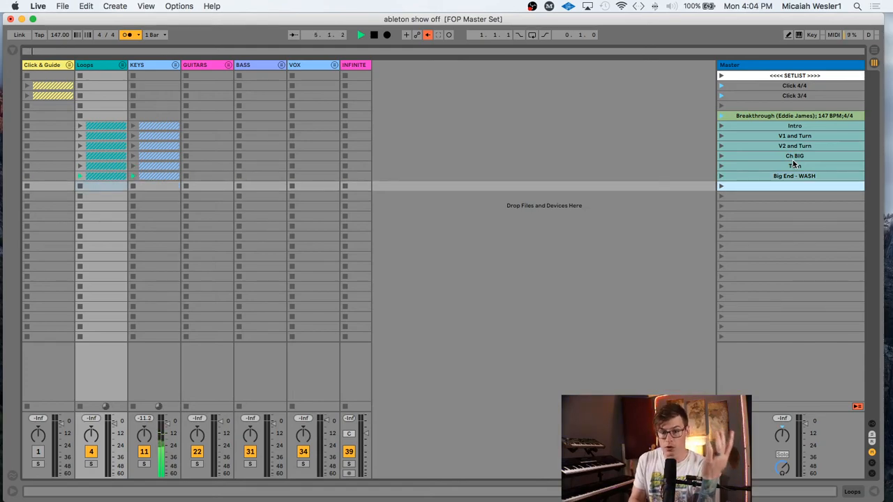
Go back and relaunch Turn and Big End - WASH twice in alternation to test repeating a section, and stop playback
{"action": "key", "text": "Up"}
{"action": "key", "text": "Up"}
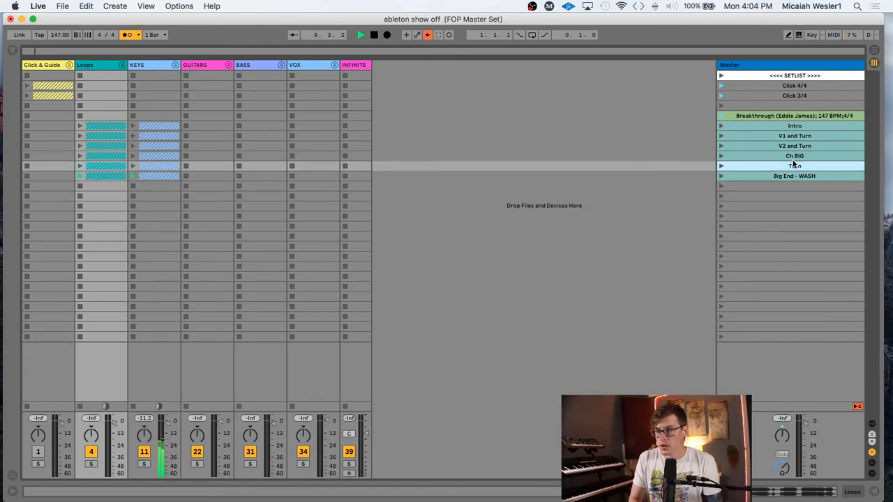
{"action": "key", "text": "Return"}
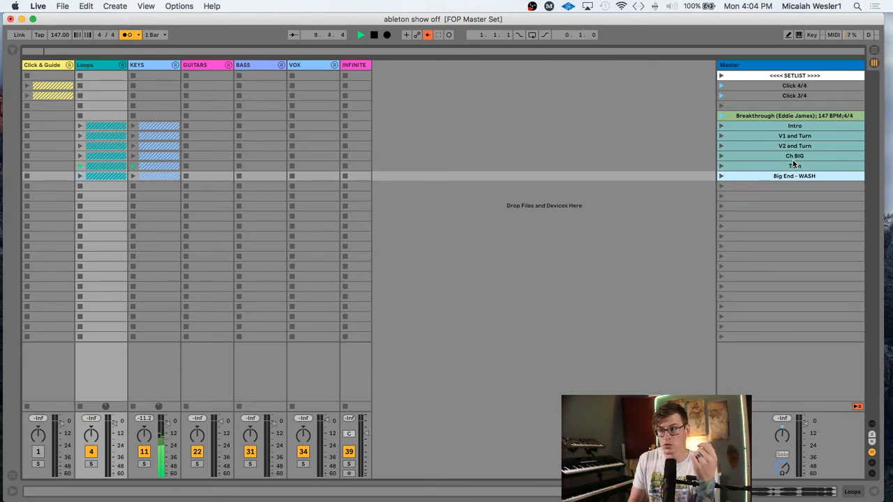
{"action": "key", "text": "Return"}
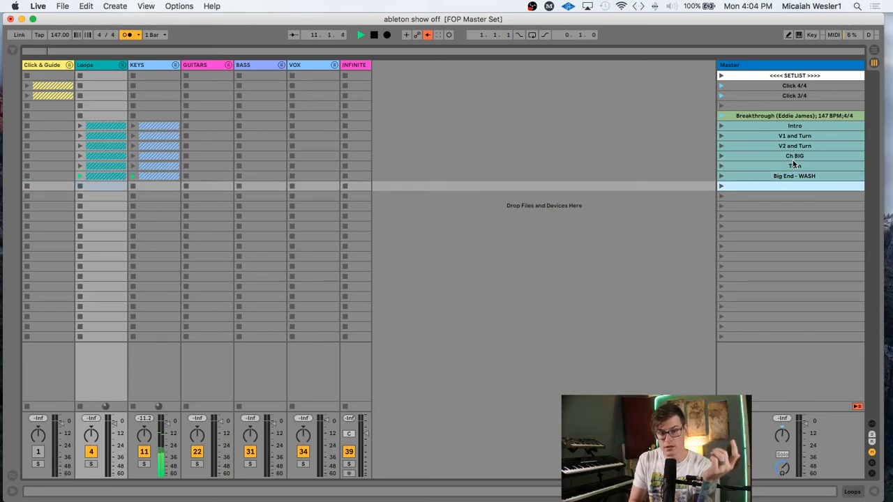
{"action": "key", "text": "Up"}
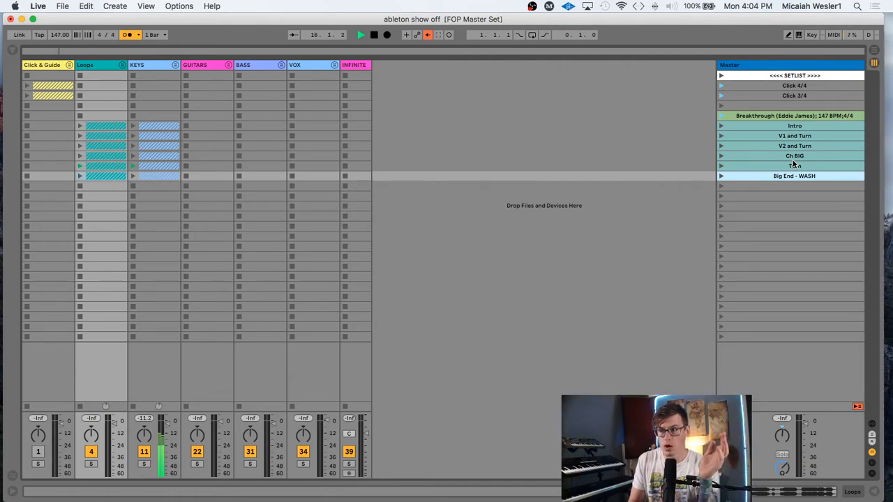
{"action": "key", "text": "Return"}
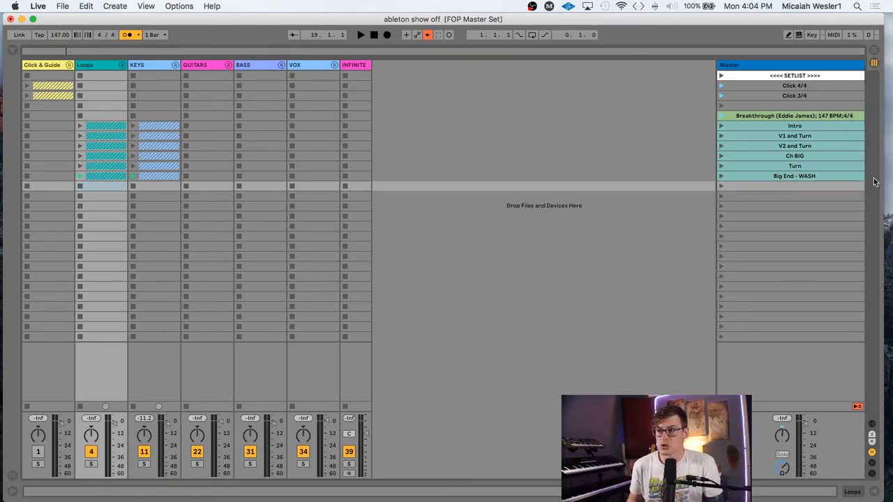
Launch the empty scene two rows below Big End - WASH to stop all clips, and stop the transport
{"action": "left_click", "coordinate": [792, 196]}
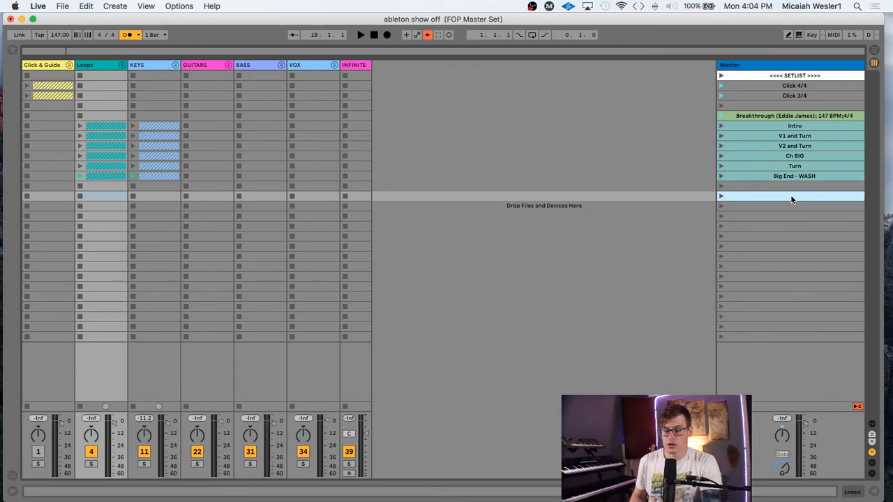
{"action": "key", "text": "Return"}
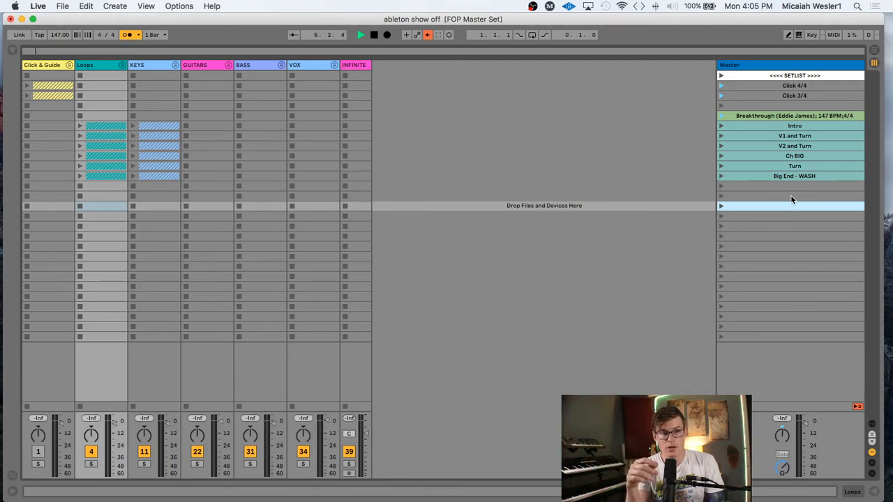
{"action": "key", "text": "space"}
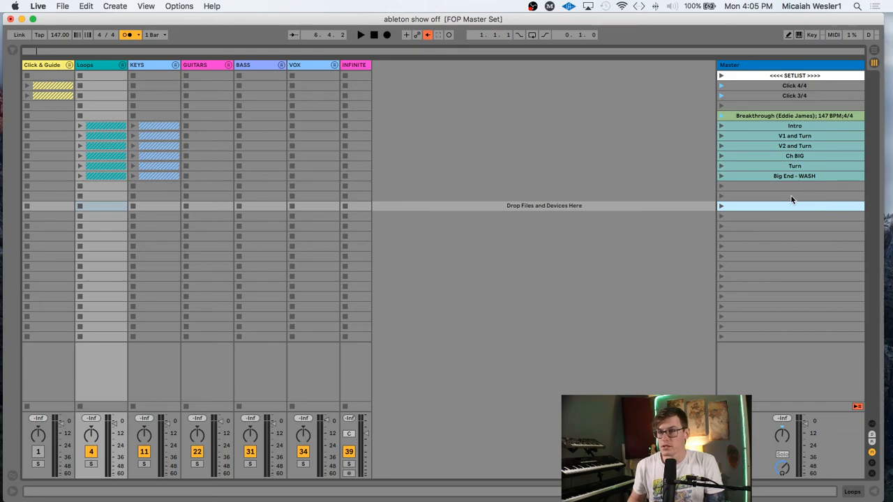
Set the time signature to 4/8, and run the transport briefly to test the counting
{"action": "left_click", "coordinate": [113, 35]}
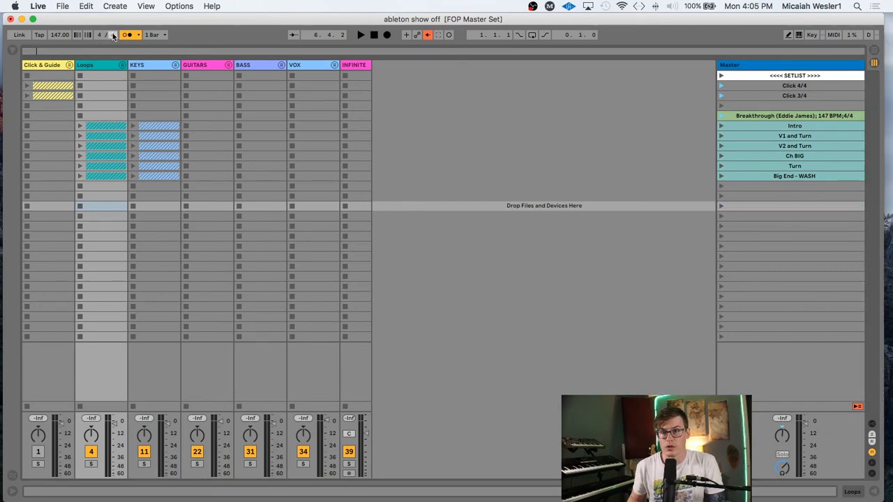
{"action": "type", "text": "8"}
{"action": "key", "text": "Return"}
{"action": "key", "text": "space"}
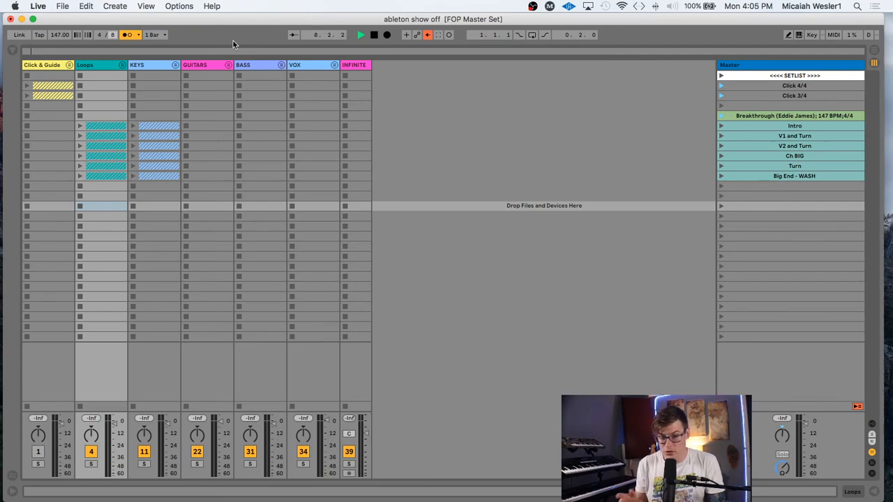
{"action": "key", "text": "space"}
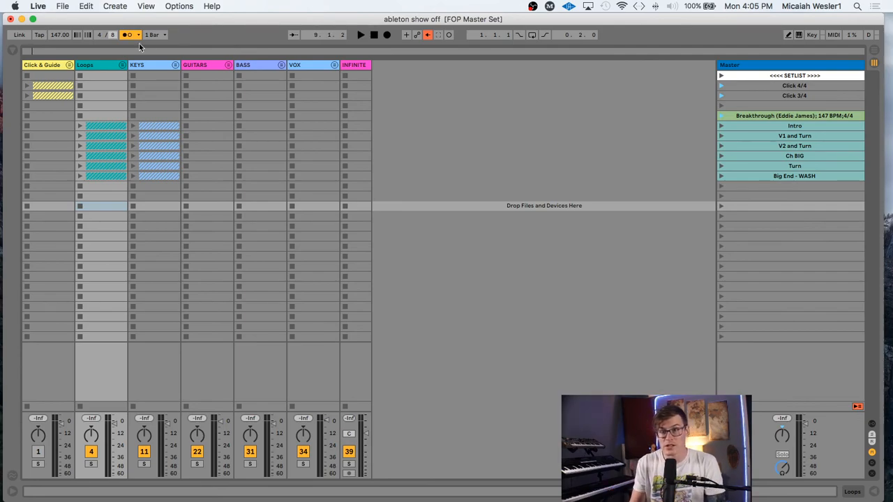
Set the time signature back to 4/4, and select the empty scene two rows below Big End - WASH
{"action": "key", "text": "Down"}
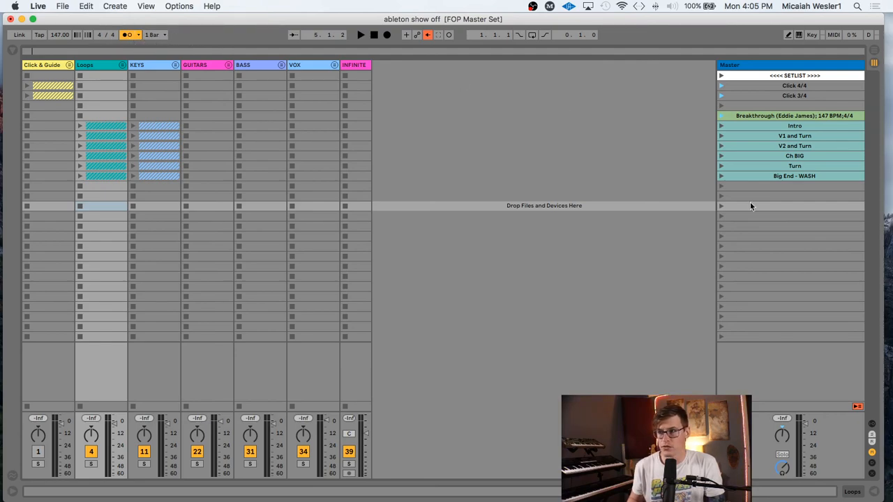
{"action": "left_click", "coordinate": [786, 197]}
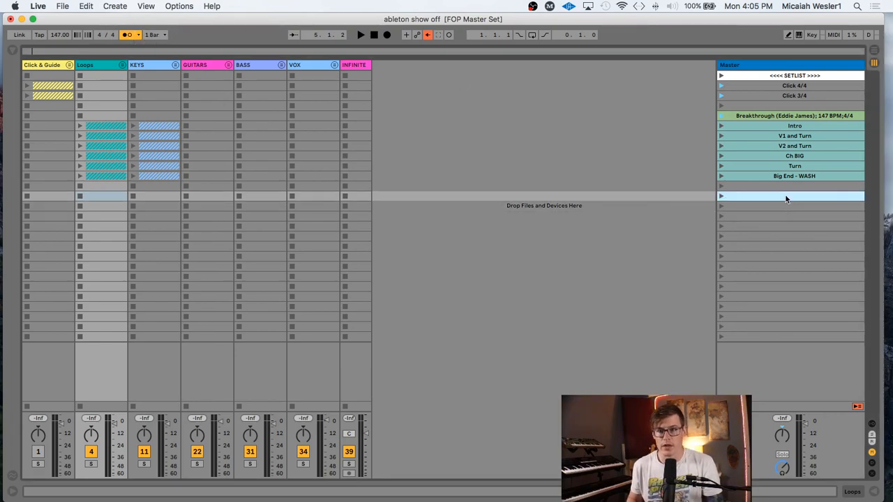